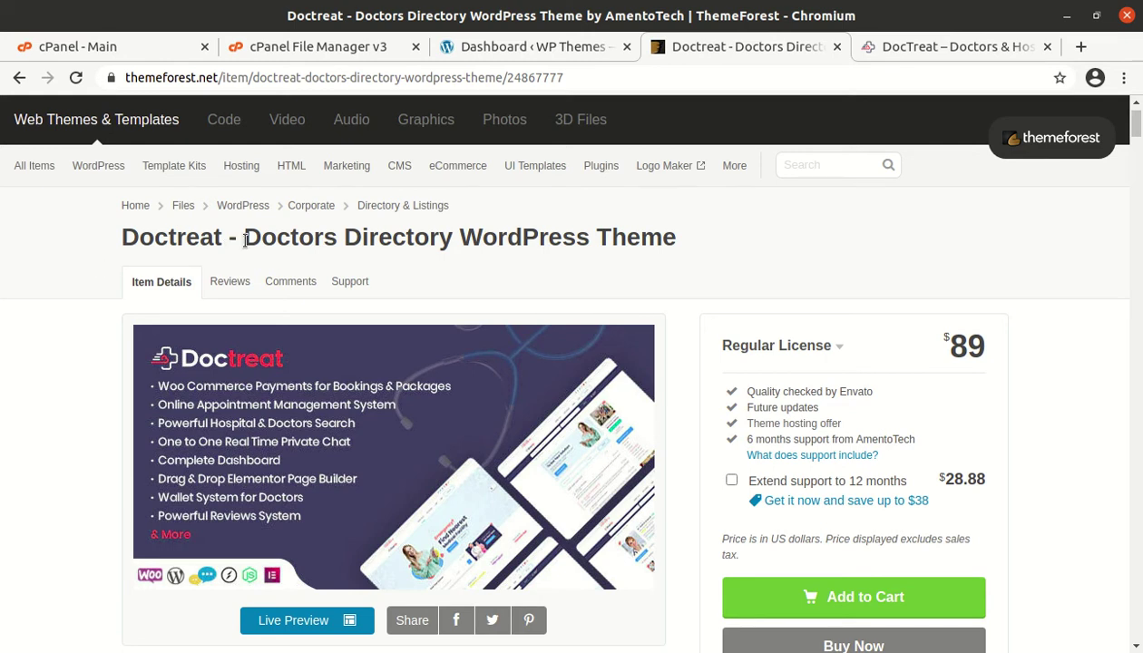
Review the Doctreat theme's ThemeForest item page, covering its title, feature banner, license options, description and demo login details.
{"action": "left_click_drag", "start_coordinate": [241, 240], "coordinate": [688, 241]}
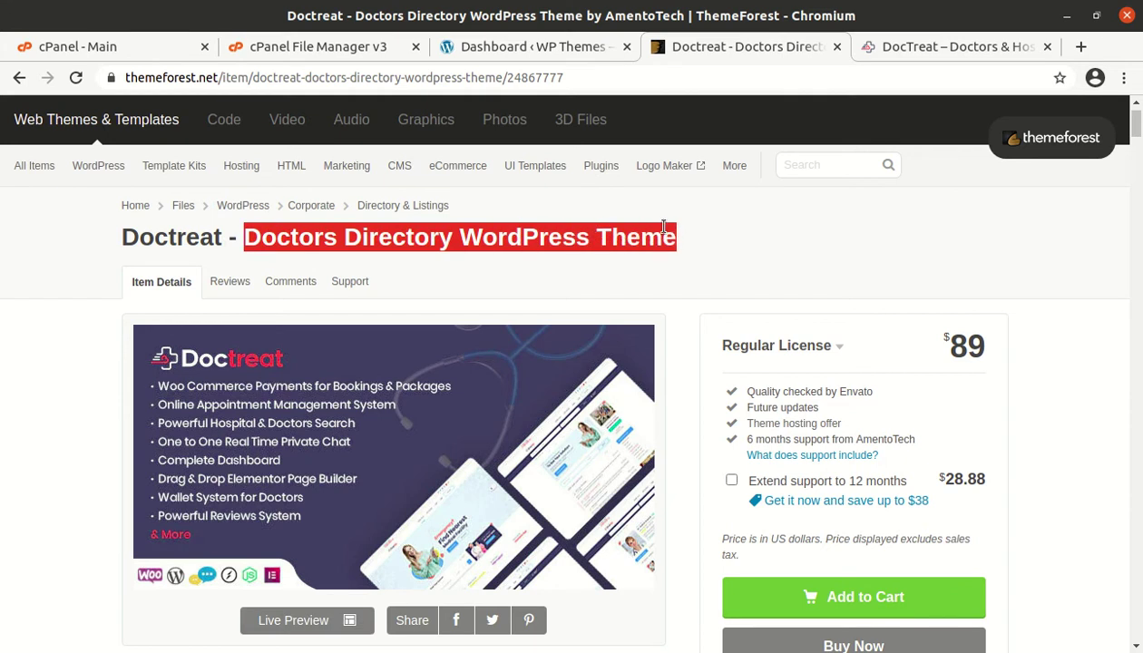
{"action": "scroll", "coordinate": [866, 295], "scroll_direction": "down", "scroll_amount": 1}
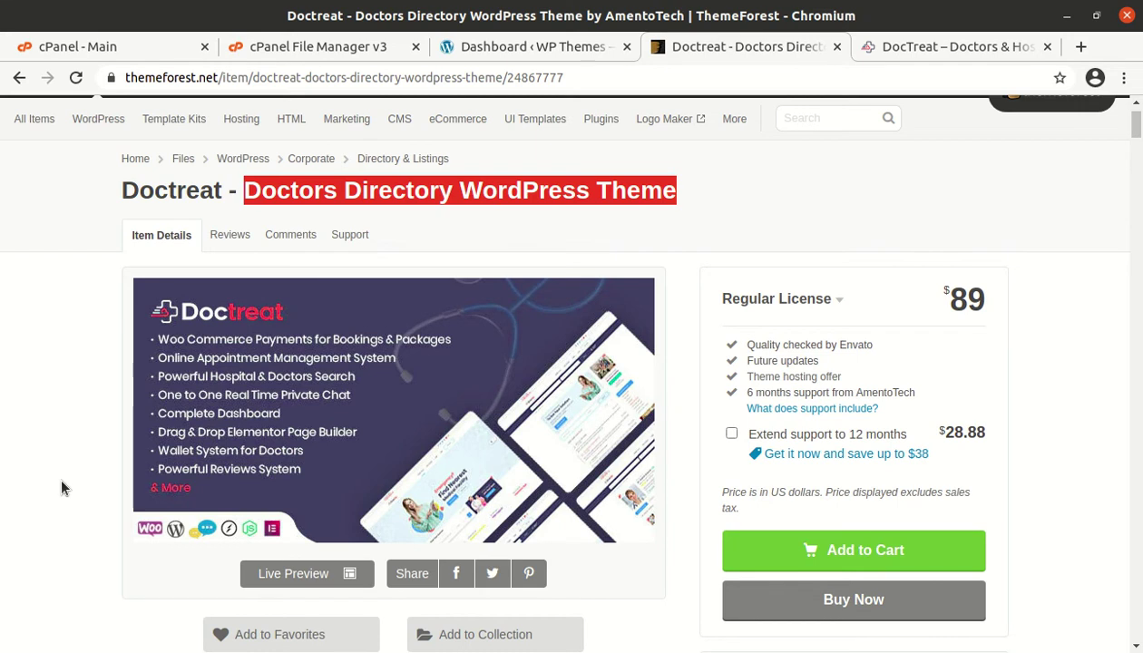
{"action": "scroll", "coordinate": [61, 487], "scroll_direction": "down", "scroll_amount": 1}
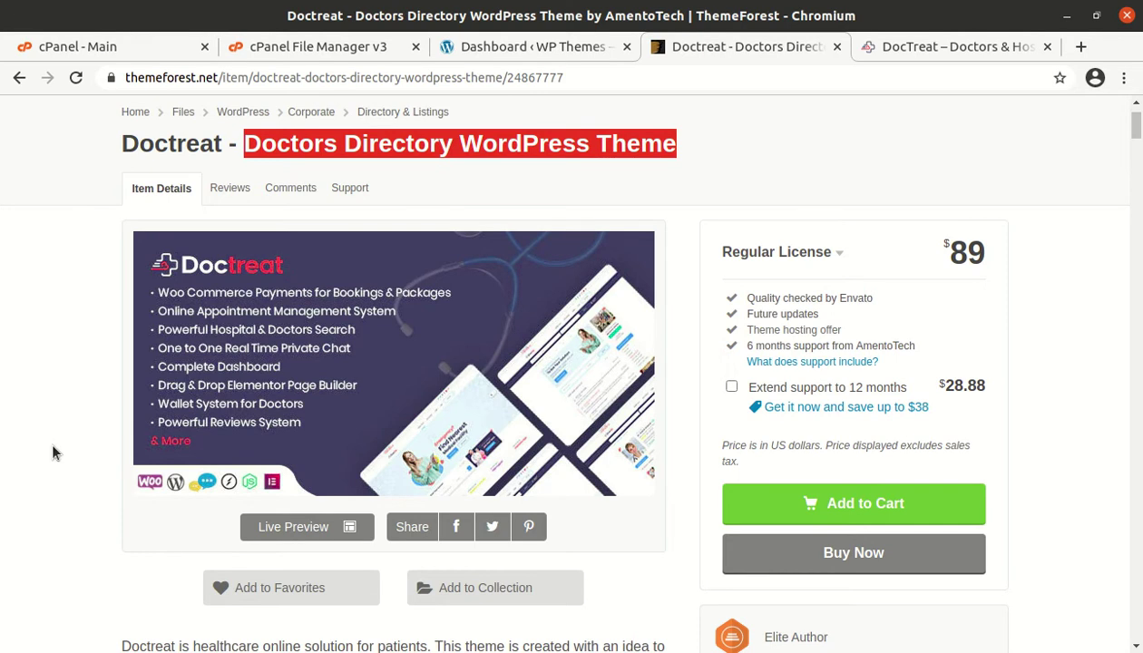
{"action": "scroll", "coordinate": [52, 447], "scroll_direction": "down", "scroll_amount": 2}
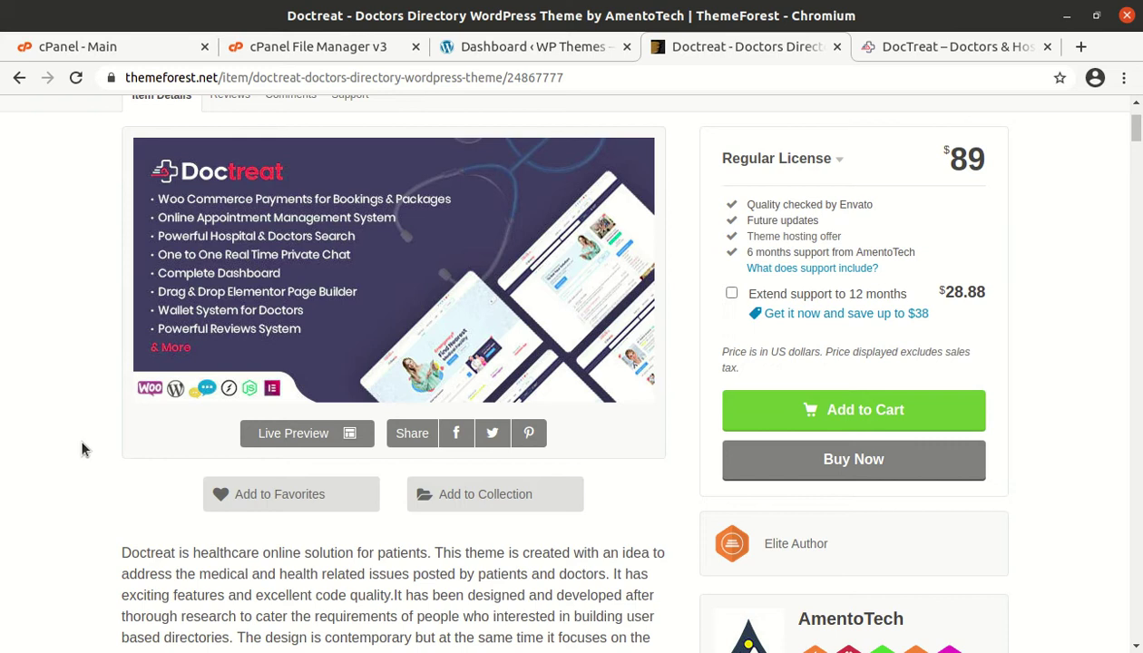
{"action": "scroll", "coordinate": [82, 449], "scroll_direction": "down", "scroll_amount": 3}
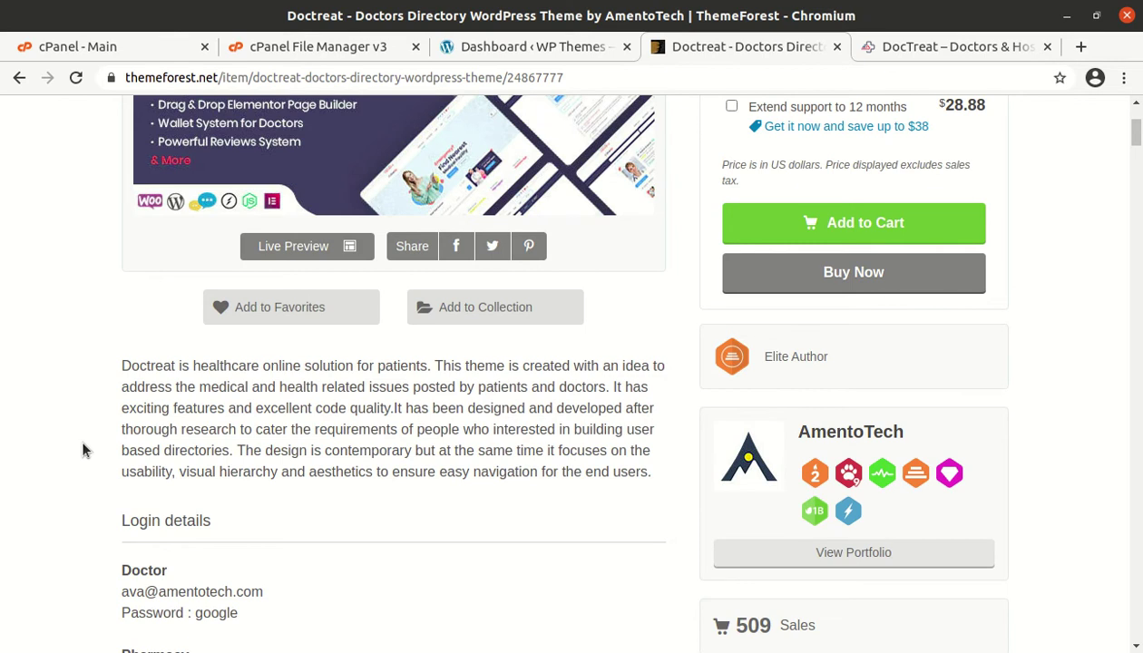
{"action": "scroll", "coordinate": [82, 449], "scroll_direction": "down", "scroll_amount": 2}
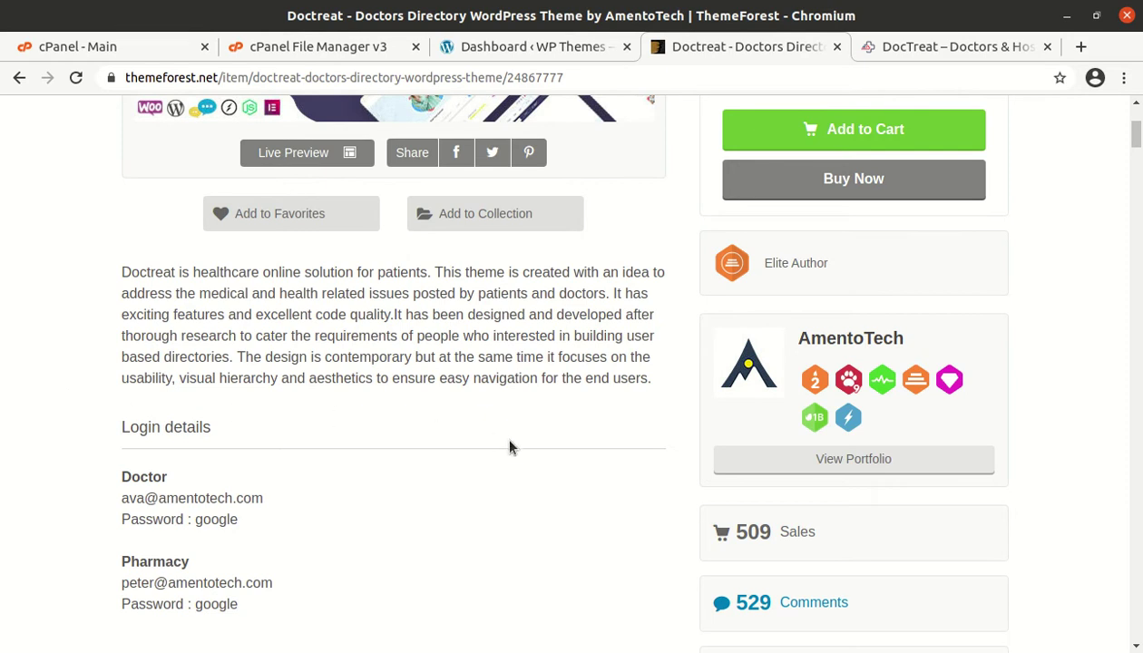
{"action": "scroll", "coordinate": [509, 447], "scroll_direction": "down", "scroll_amount": 3}
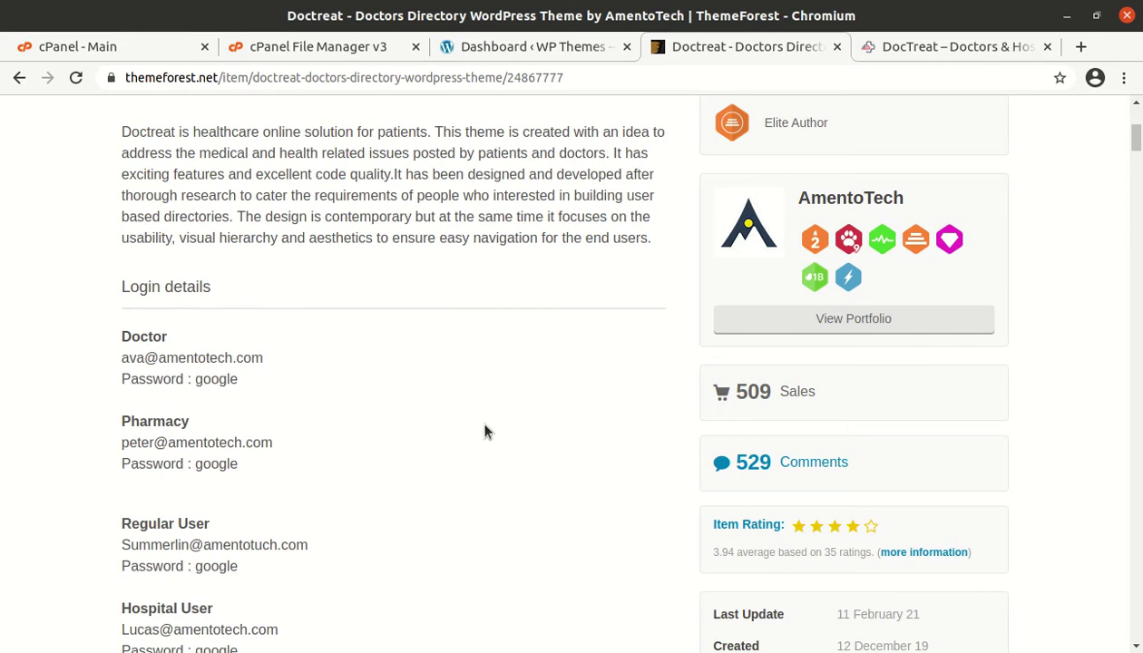
{"action": "scroll", "coordinate": [486, 432], "scroll_direction": "down", "scroll_amount": 2}
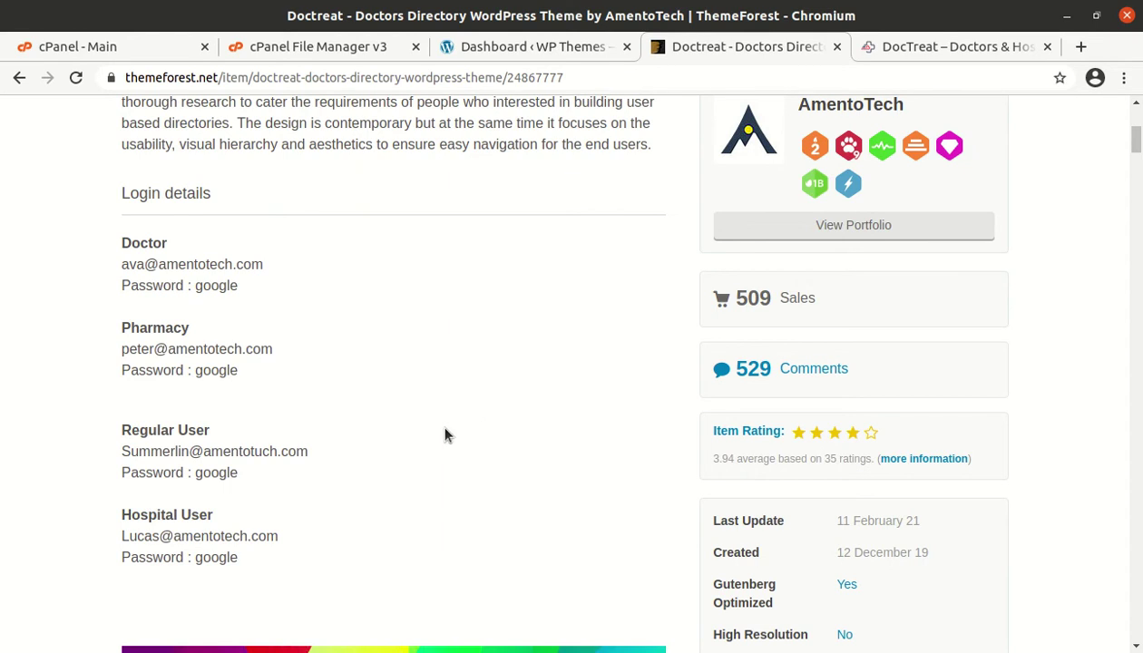
{"action": "scroll", "coordinate": [445, 435], "scroll_direction": "up", "scroll_amount": 2}
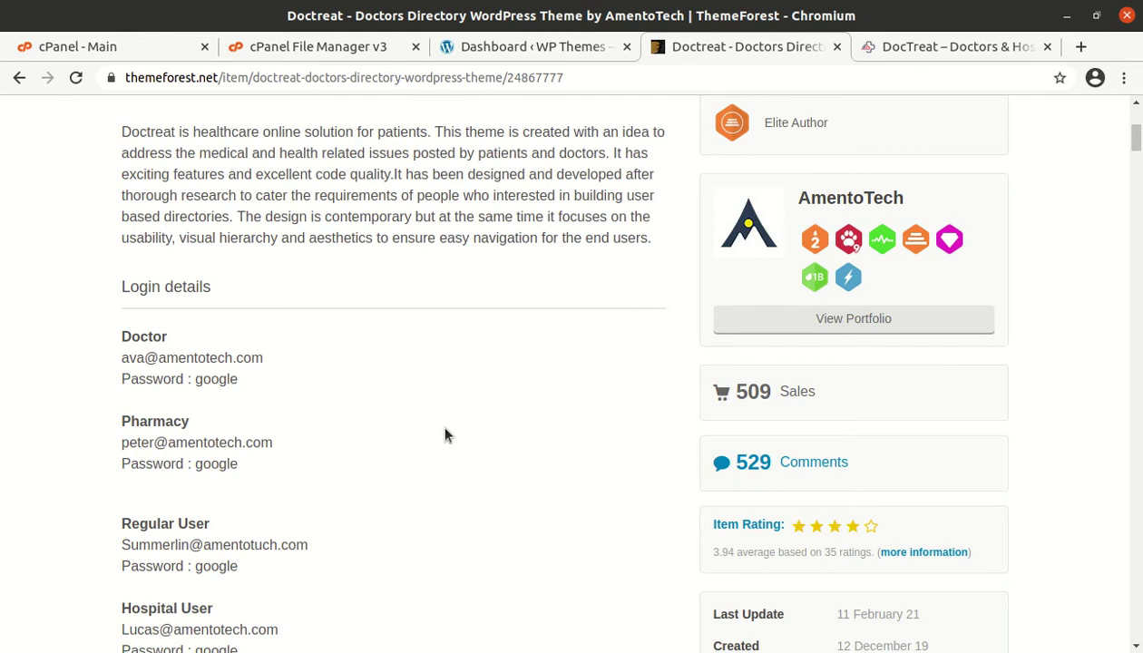
{"action": "scroll", "coordinate": [445, 435], "scroll_direction": "up", "scroll_amount": 7}
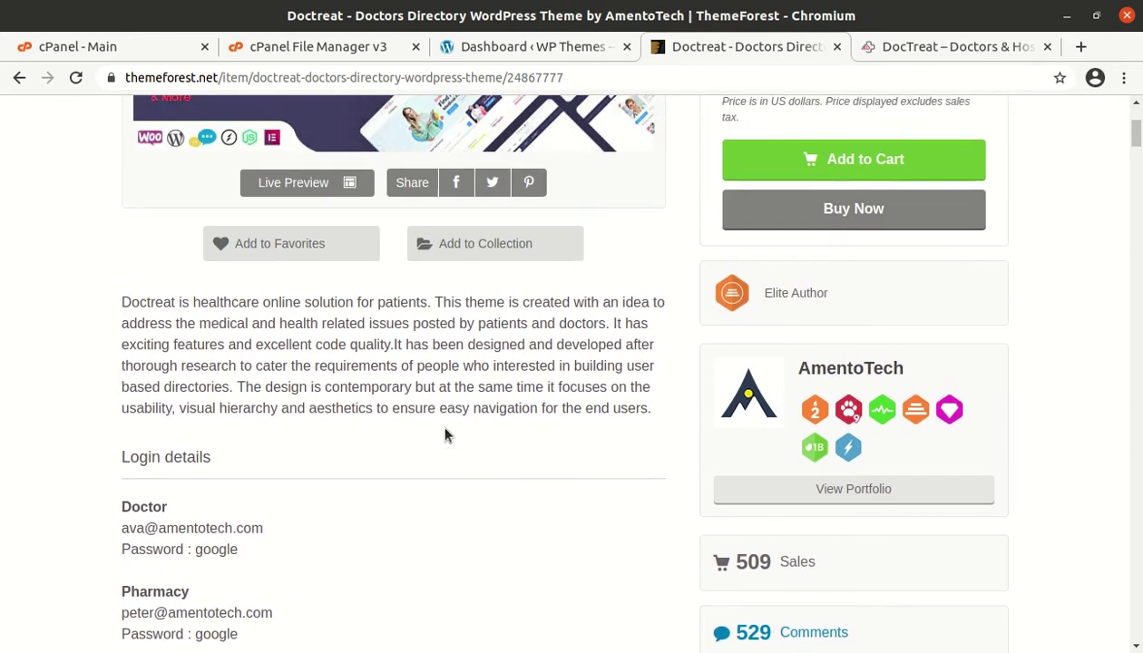
{"action": "scroll", "coordinate": [444, 435], "scroll_direction": "up", "scroll_amount": 3}
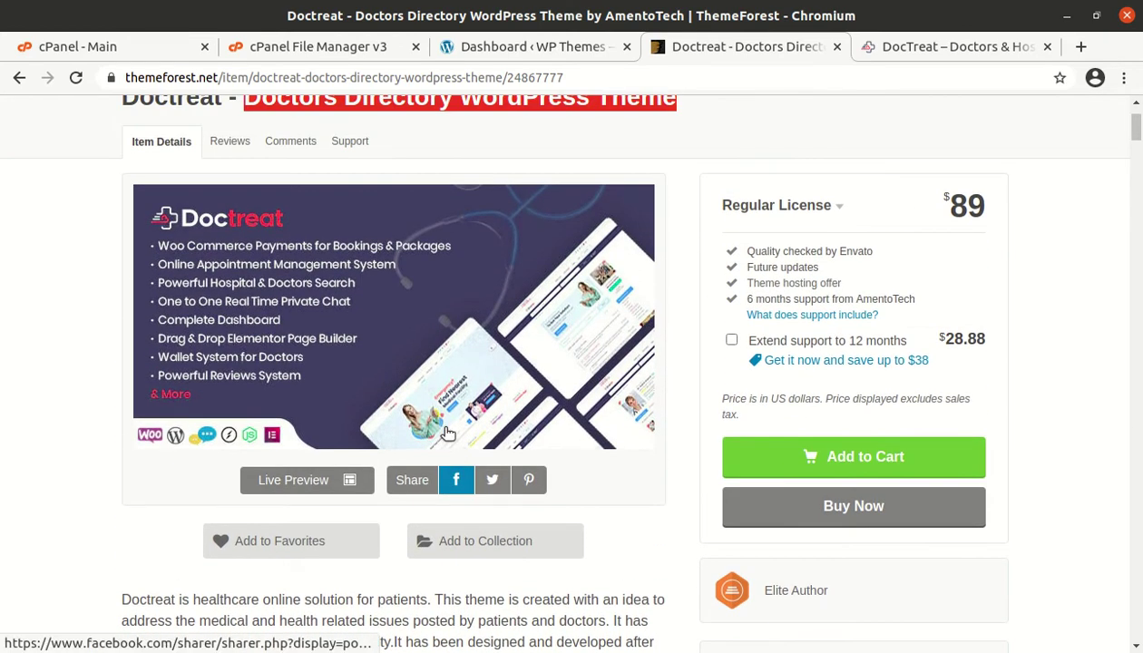
{"action": "scroll", "coordinate": [90, 434], "scroll_direction": "up", "scroll_amount": 2}
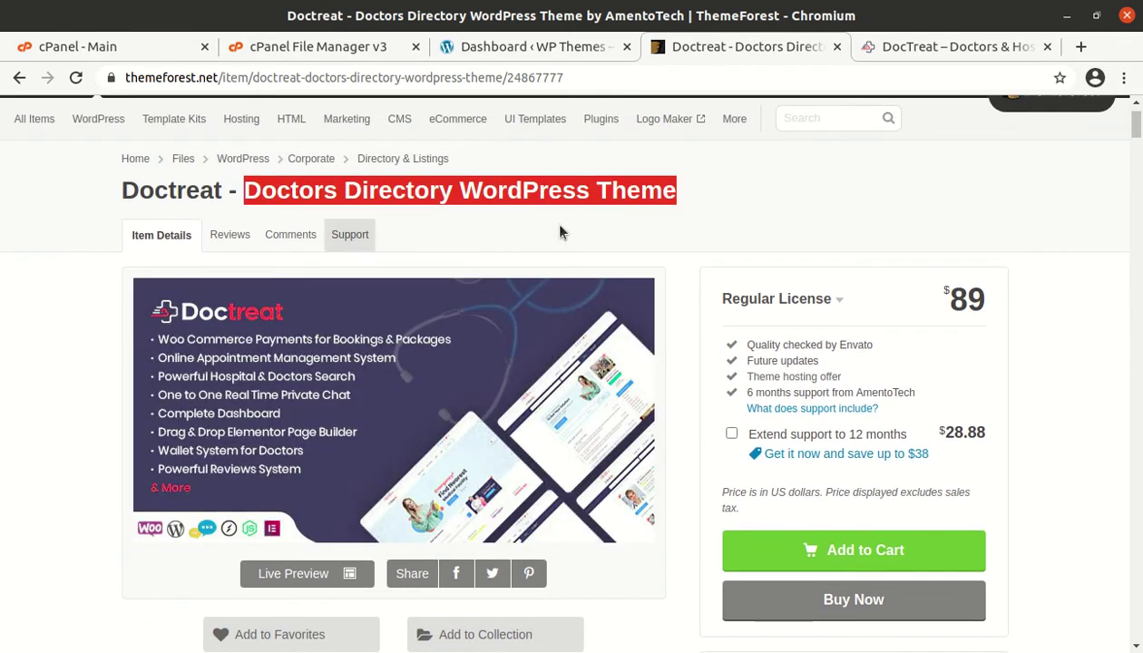
{"action": "scroll", "coordinate": [777, 219], "scroll_direction": "up", "scroll_amount": 1}
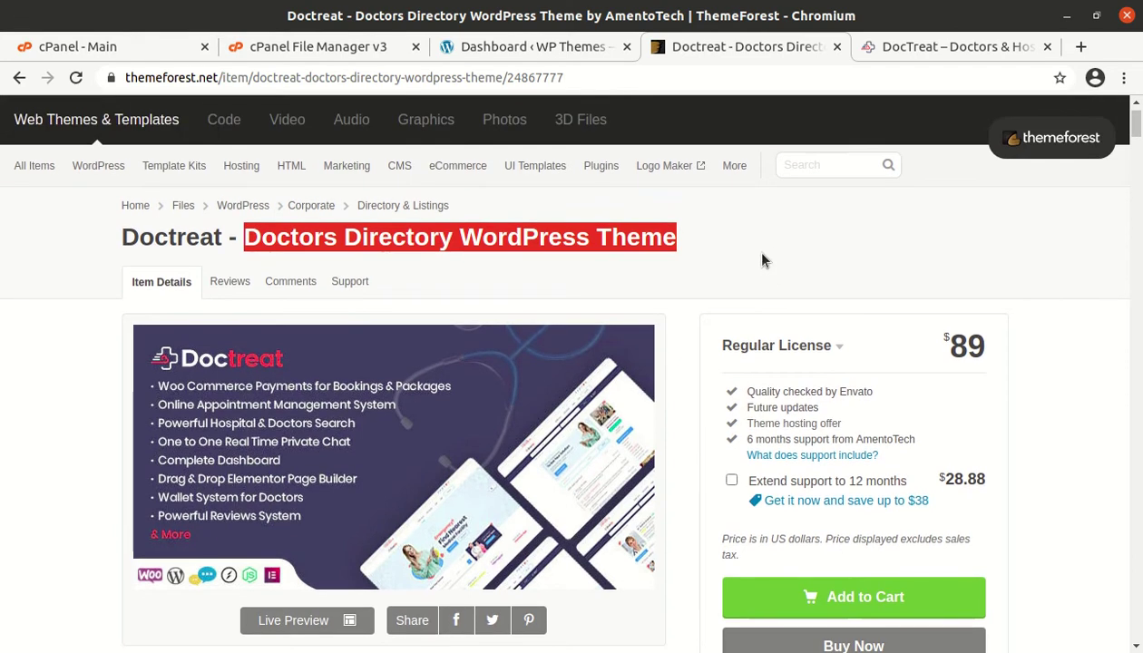
{"action": "left_click", "coordinate": [753, 252]}
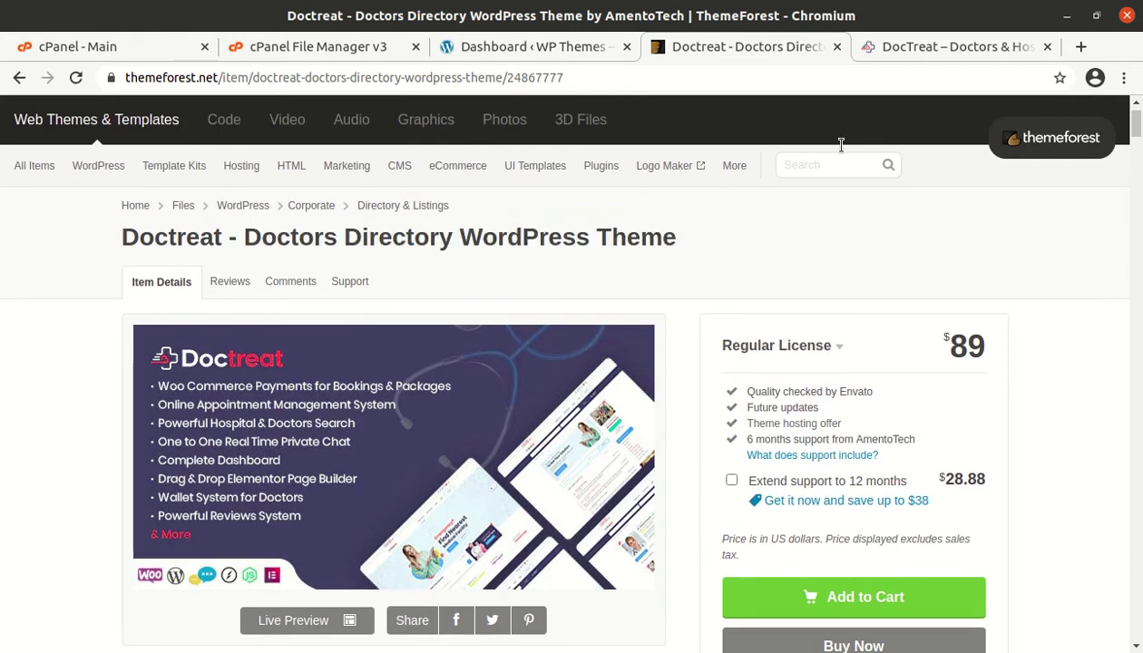
Switch to the DocTreat demo site and examine the navigation entries for Main, Health Forum, Pharmacy & Store and How It Work?
{"action": "left_click", "coordinate": [885, 50]}
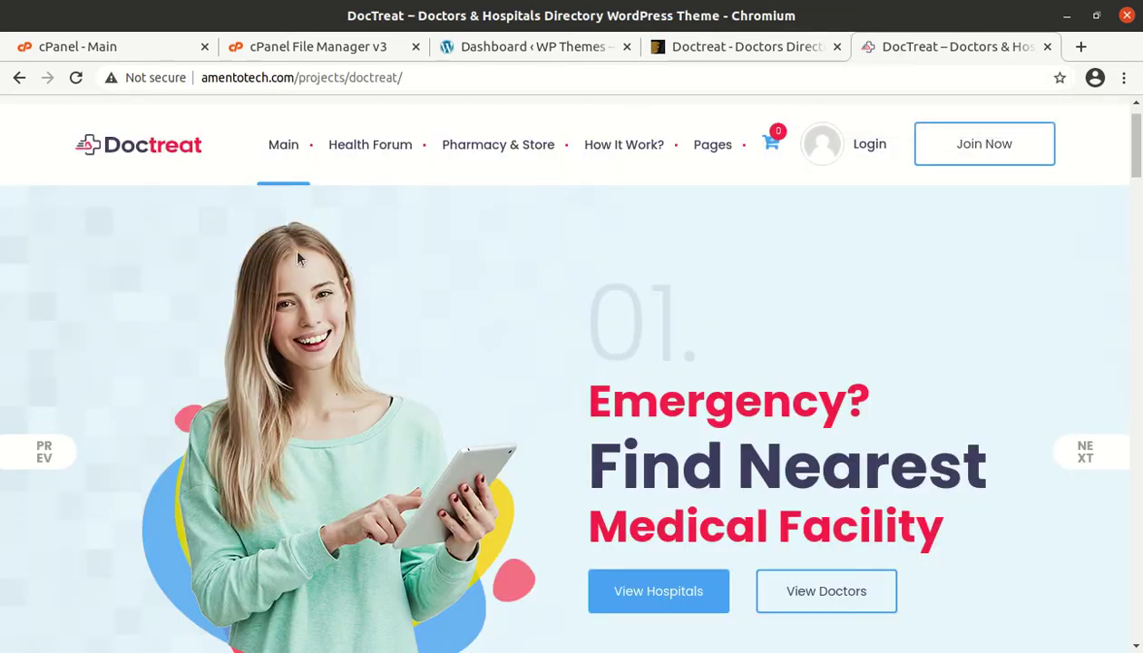
{"action": "mouse_move", "coordinate": [388, 154]}
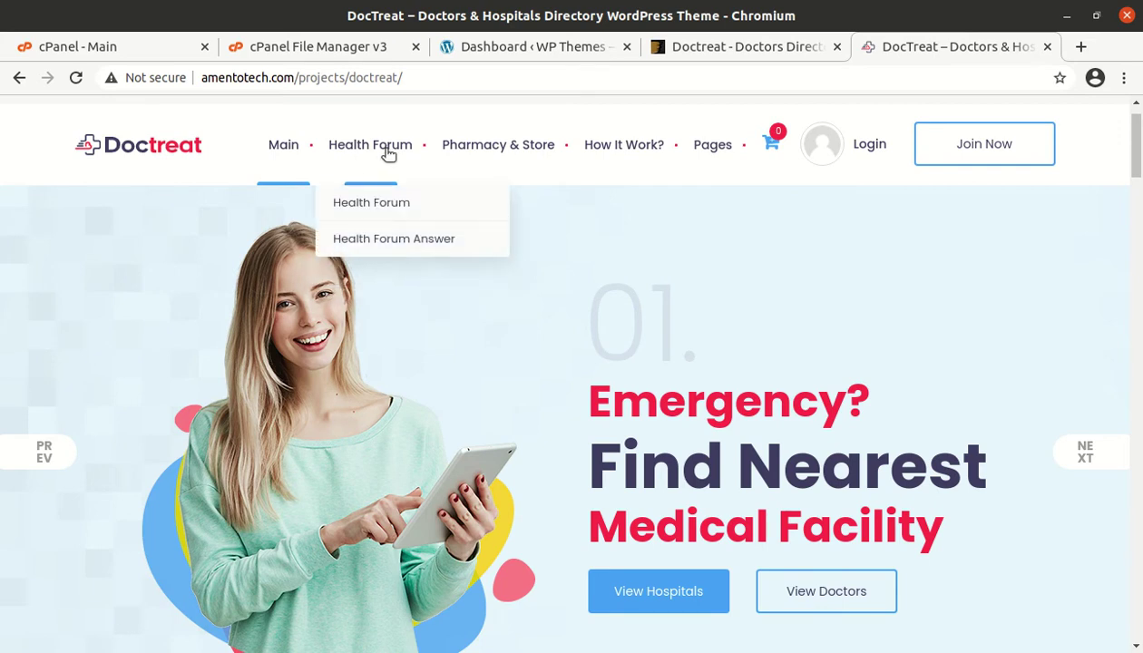
{"action": "mouse_move", "coordinate": [298, 156]}
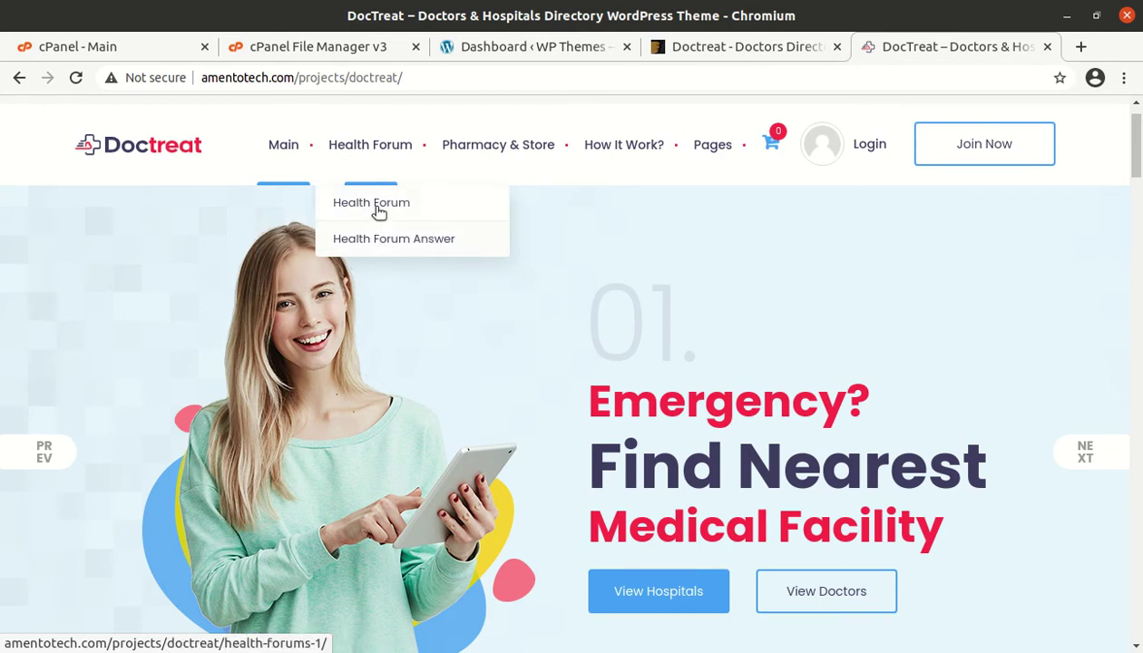
{"action": "mouse_move", "coordinate": [519, 156]}
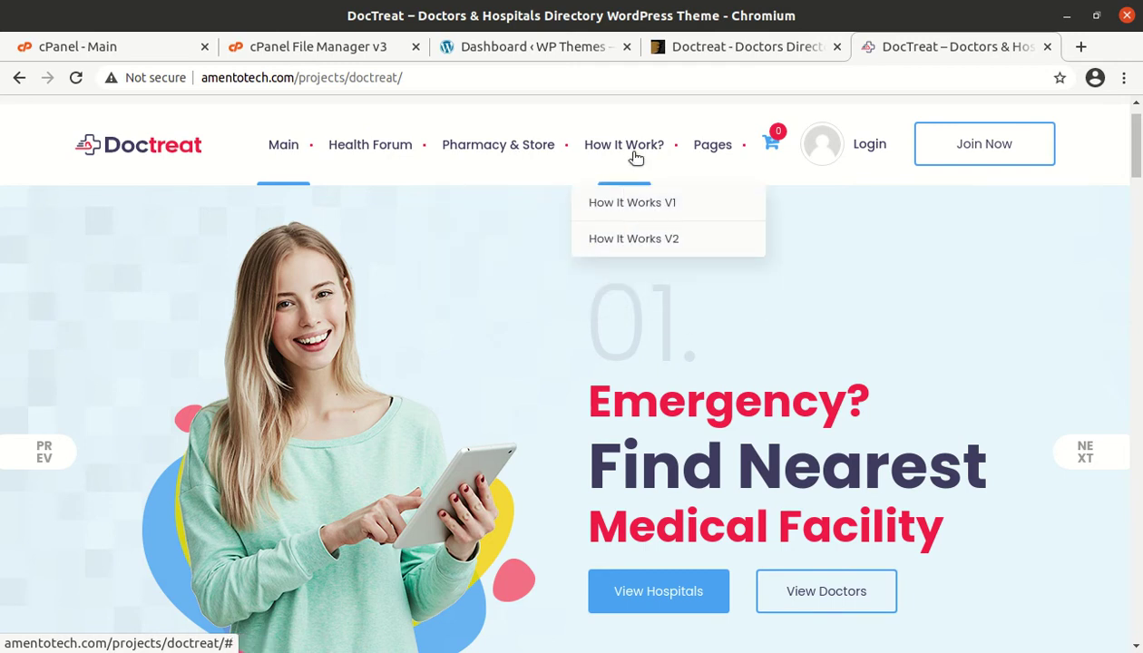
Open the demo's Doctor Single page and examine the profile details, offered services, experience and gallery.
{"action": "mouse_move", "coordinate": [714, 155]}
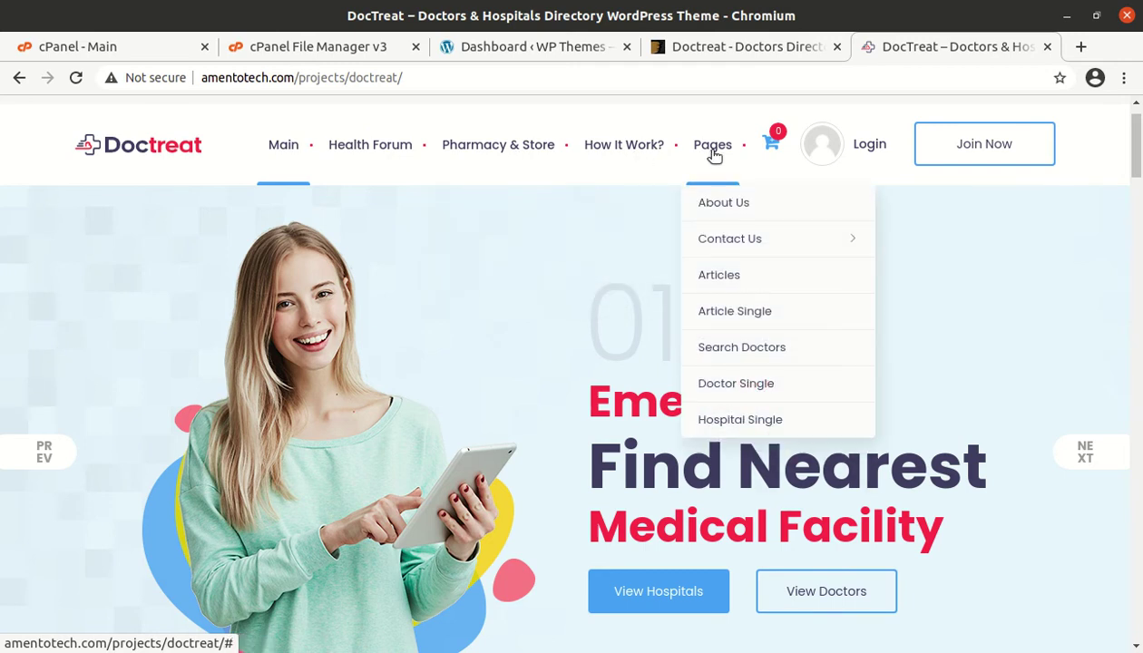
{"action": "left_click", "coordinate": [720, 395]}
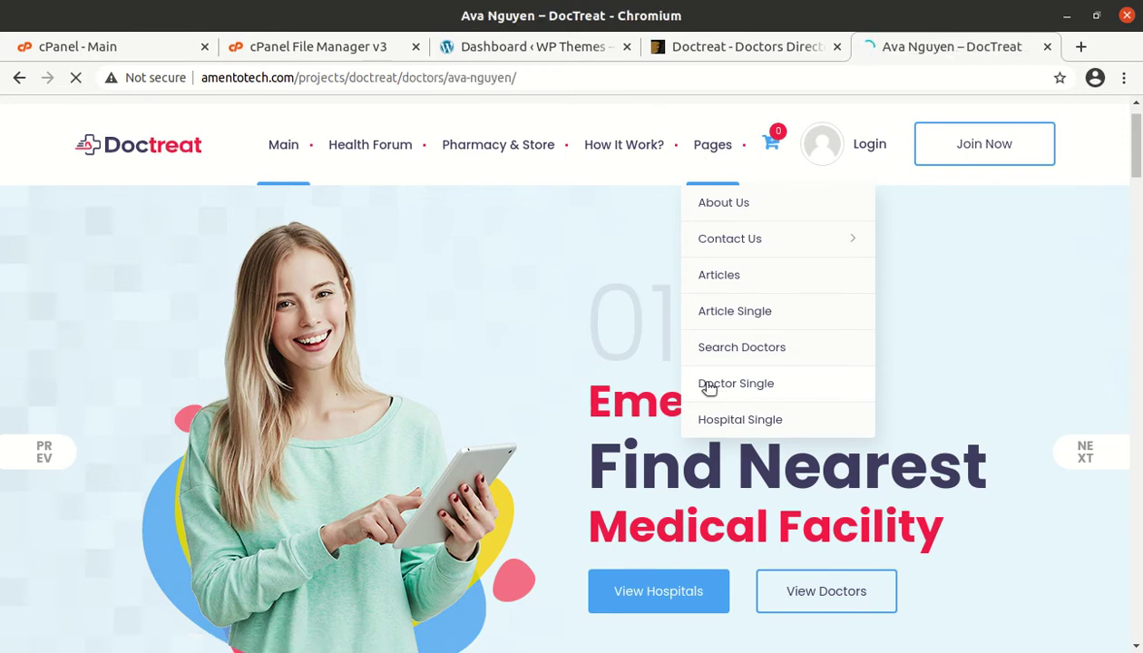
{"action": "scroll", "coordinate": [641, 374], "scroll_direction": "down", "scroll_amount": 5}
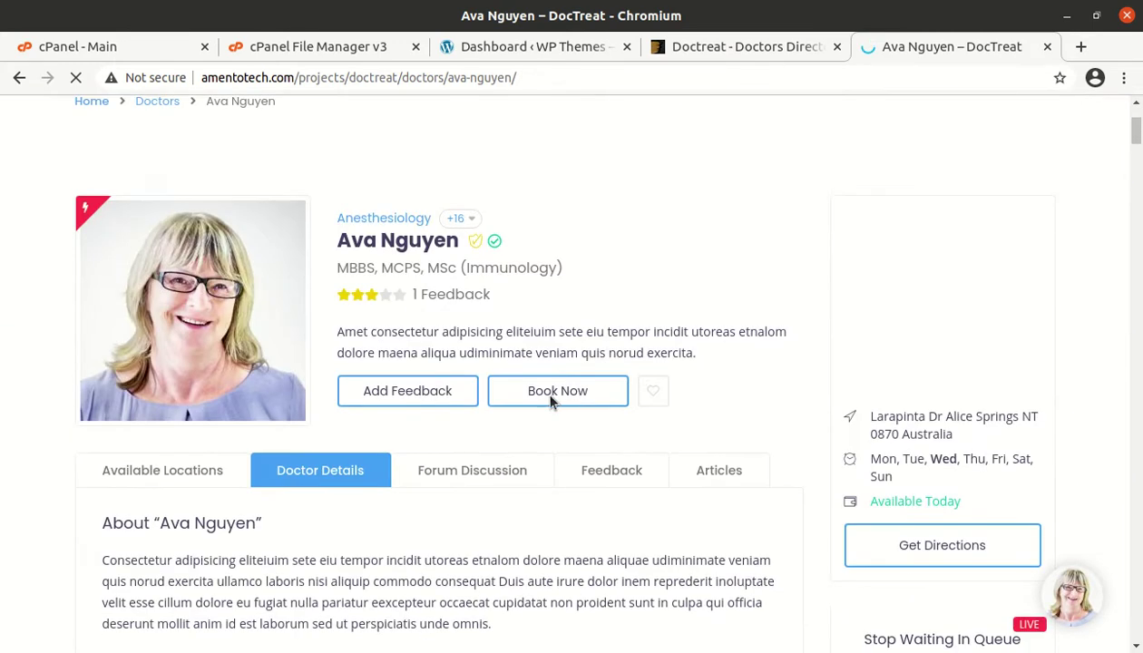
{"action": "scroll", "coordinate": [321, 393], "scroll_direction": "up", "scroll_amount": 2}
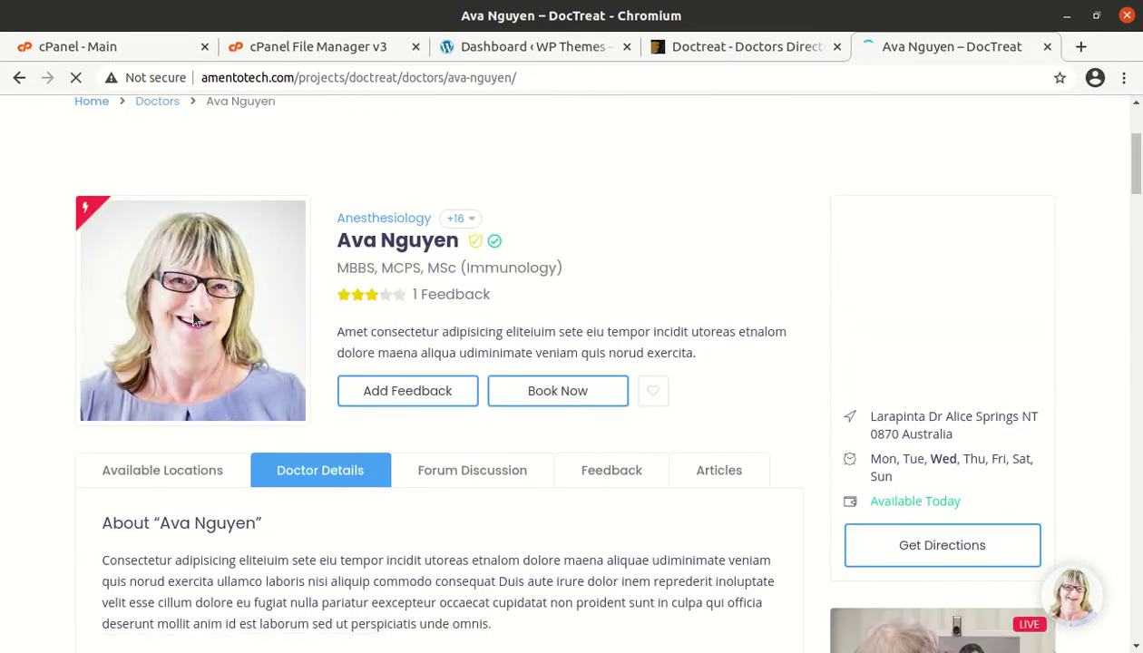
{"action": "scroll", "coordinate": [388, 345], "scroll_direction": "down", "scroll_amount": 7}
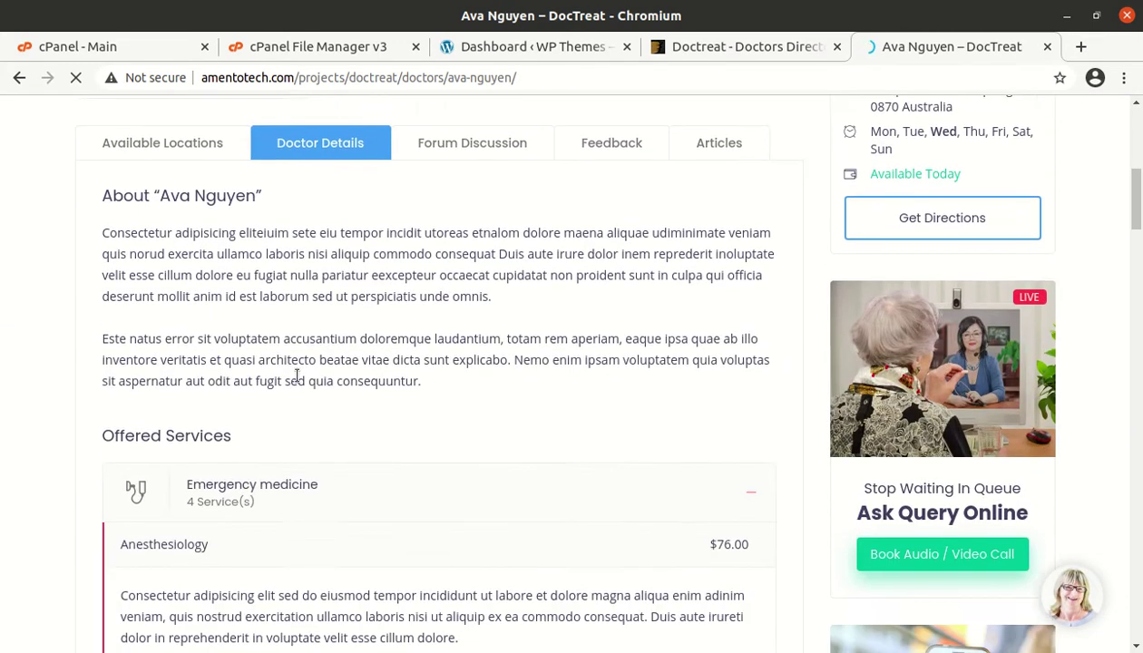
{"action": "scroll", "coordinate": [196, 384], "scroll_direction": "down", "scroll_amount": 3}
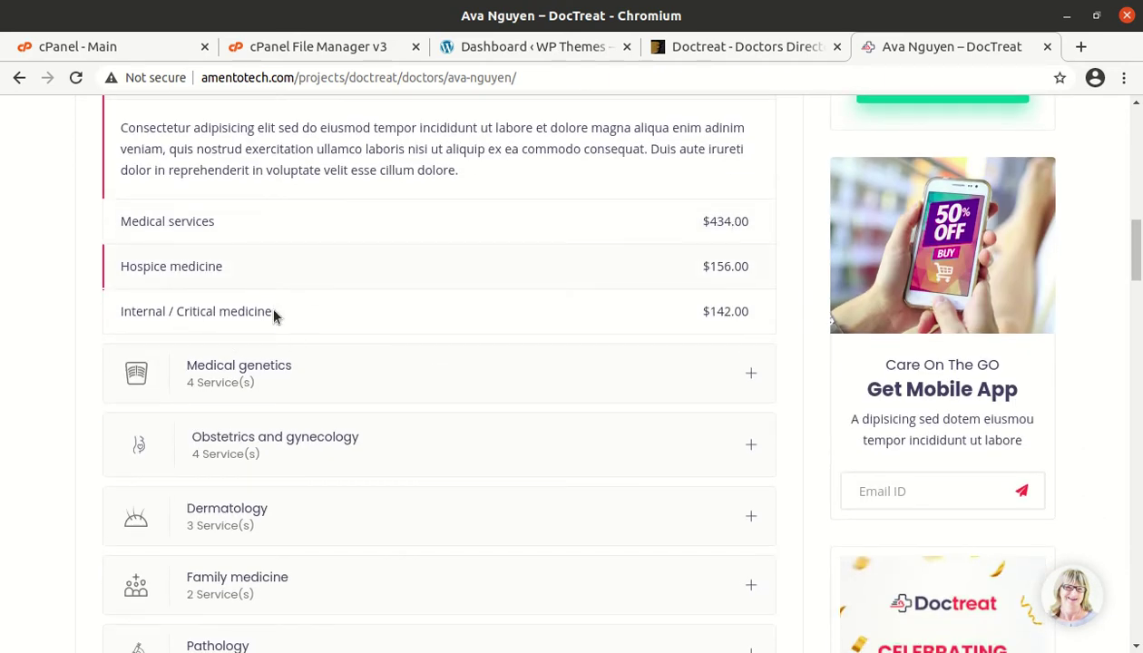
{"action": "scroll", "coordinate": [530, 377], "scroll_direction": "down", "scroll_amount": 1}
{"action": "scroll", "coordinate": [530, 377], "scroll_direction": "down", "scroll_amount": 7}
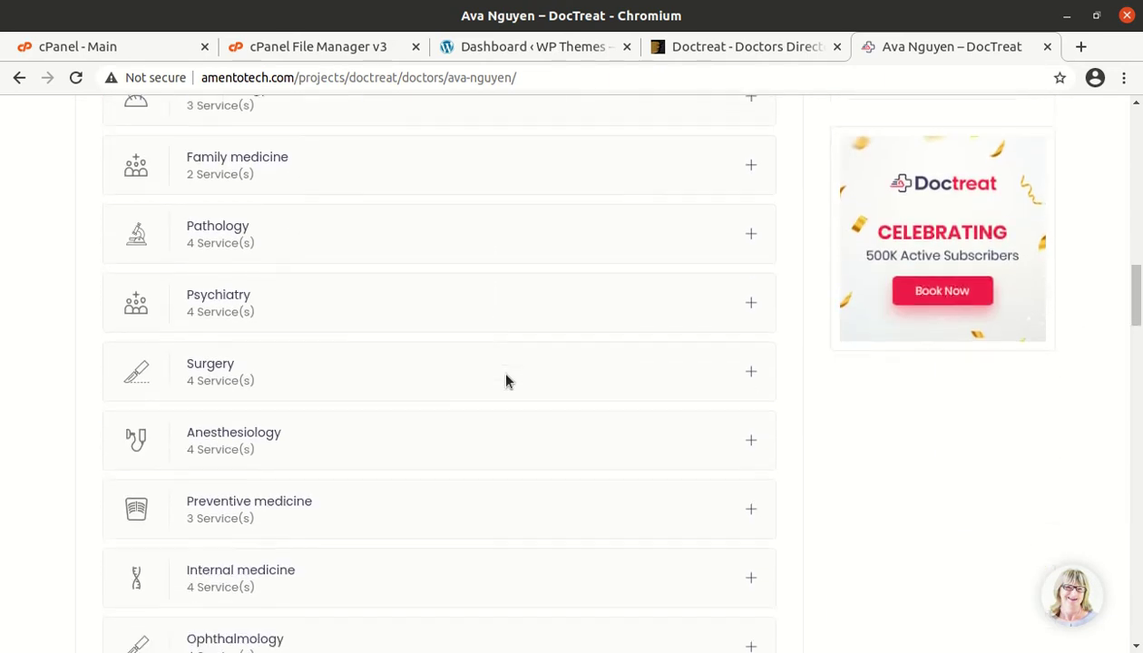
{"action": "scroll", "coordinate": [414, 378], "scroll_direction": "down", "scroll_amount": 5}
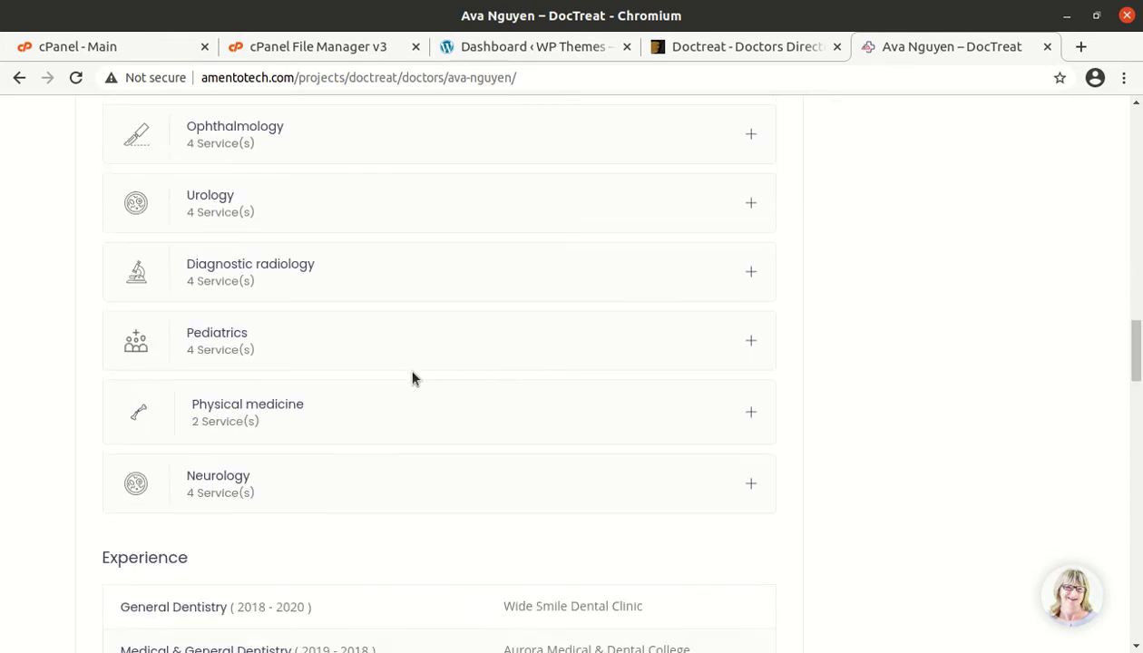
{"action": "scroll", "coordinate": [412, 378], "scroll_direction": "up", "scroll_amount": 1}
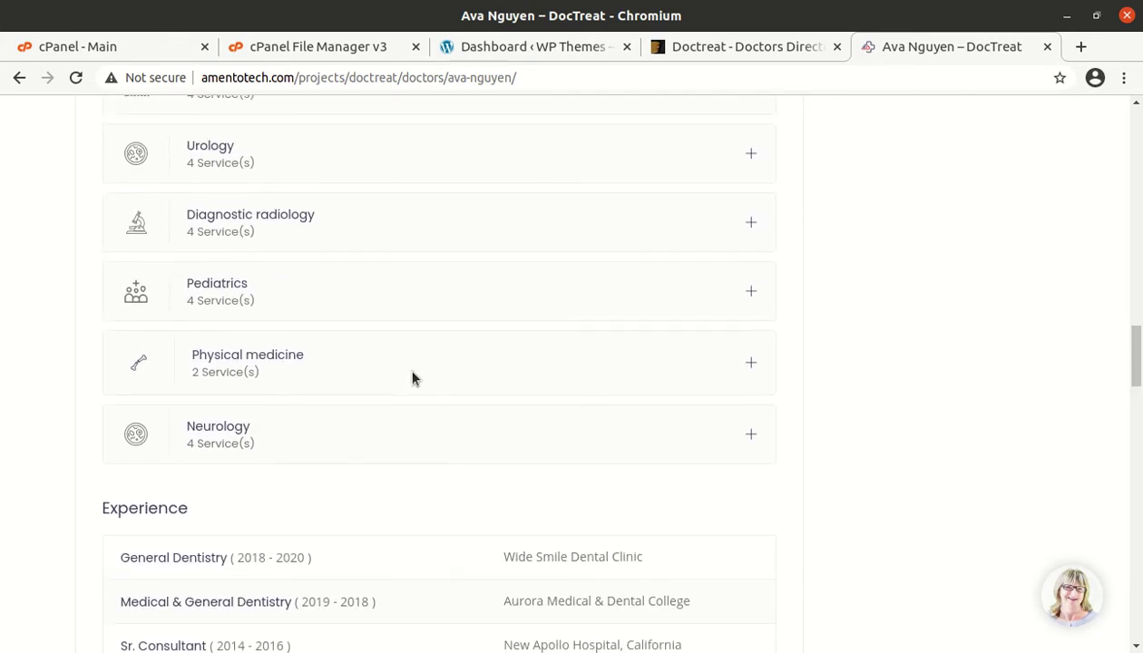
{"action": "scroll", "coordinate": [413, 379], "scroll_direction": "down", "scroll_amount": 9}
{"action": "scroll", "coordinate": [354, 378], "scroll_direction": "down", "scroll_amount": 11}
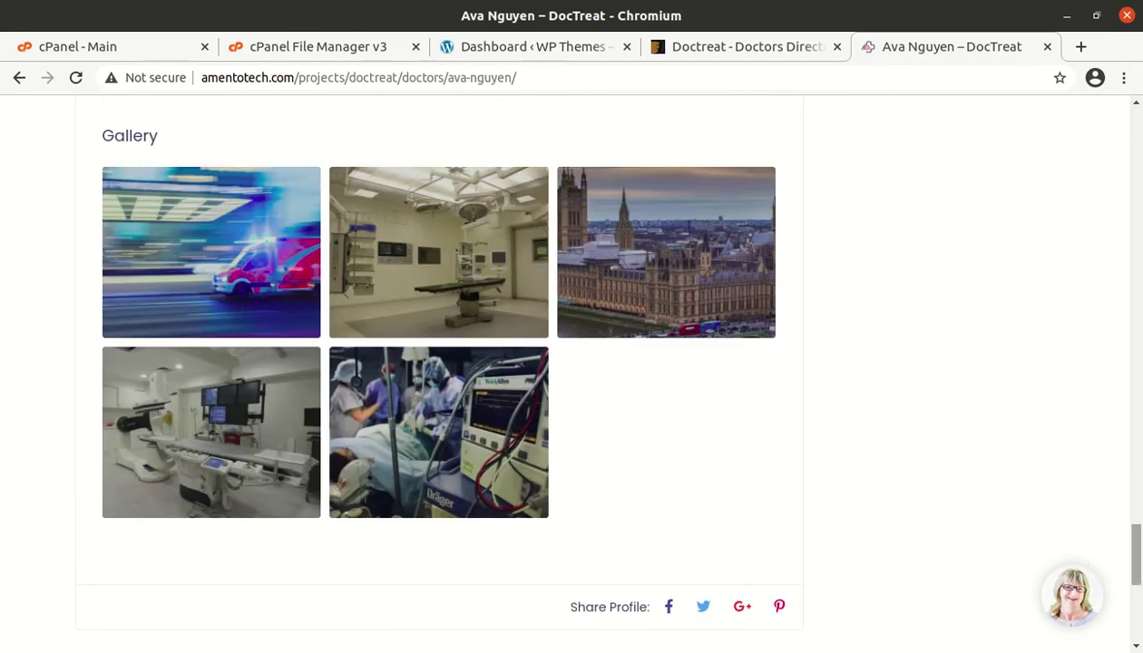
Open the demo's Hospital Single page and review the hospital's description and offered services.
{"action": "left_click_drag", "start_coordinate": [1135, 555], "coordinate": [1135, 143]}
{"action": "mouse_move", "coordinate": [712, 138]}
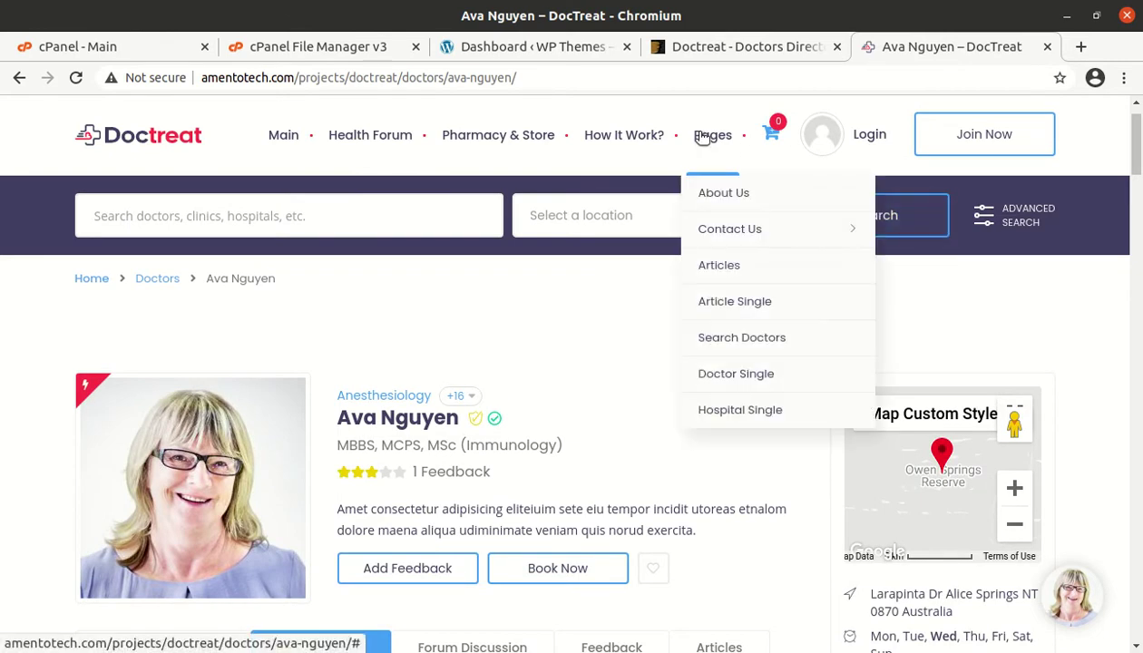
{"action": "left_click", "coordinate": [738, 419]}
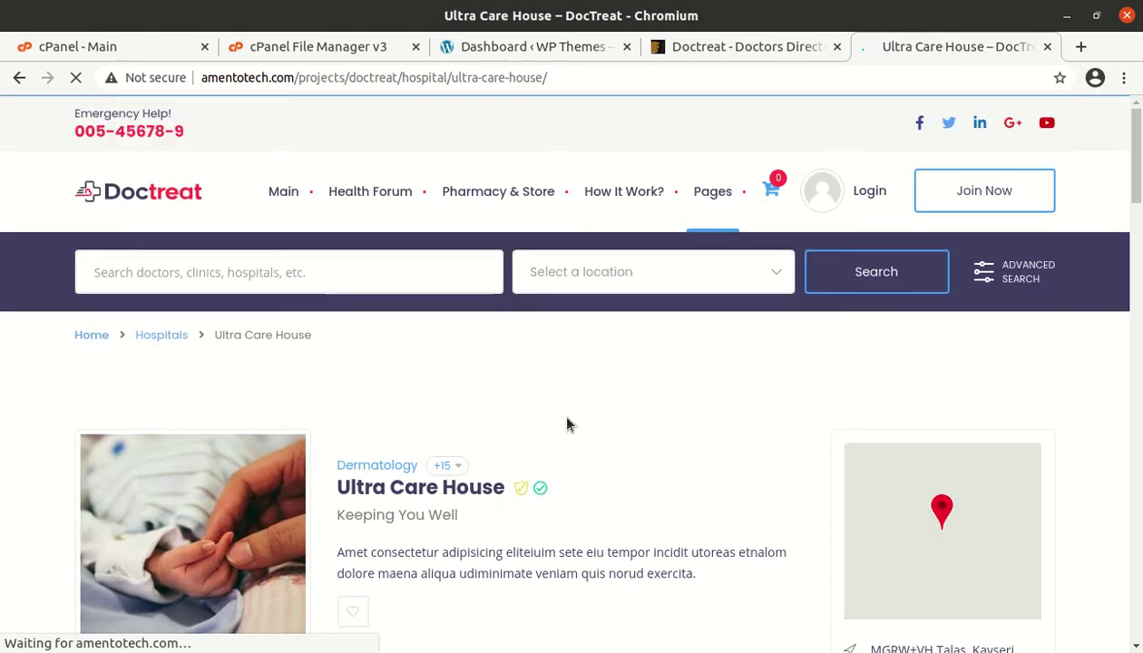
{"action": "scroll", "coordinate": [621, 407], "scroll_direction": "down", "scroll_amount": 5}
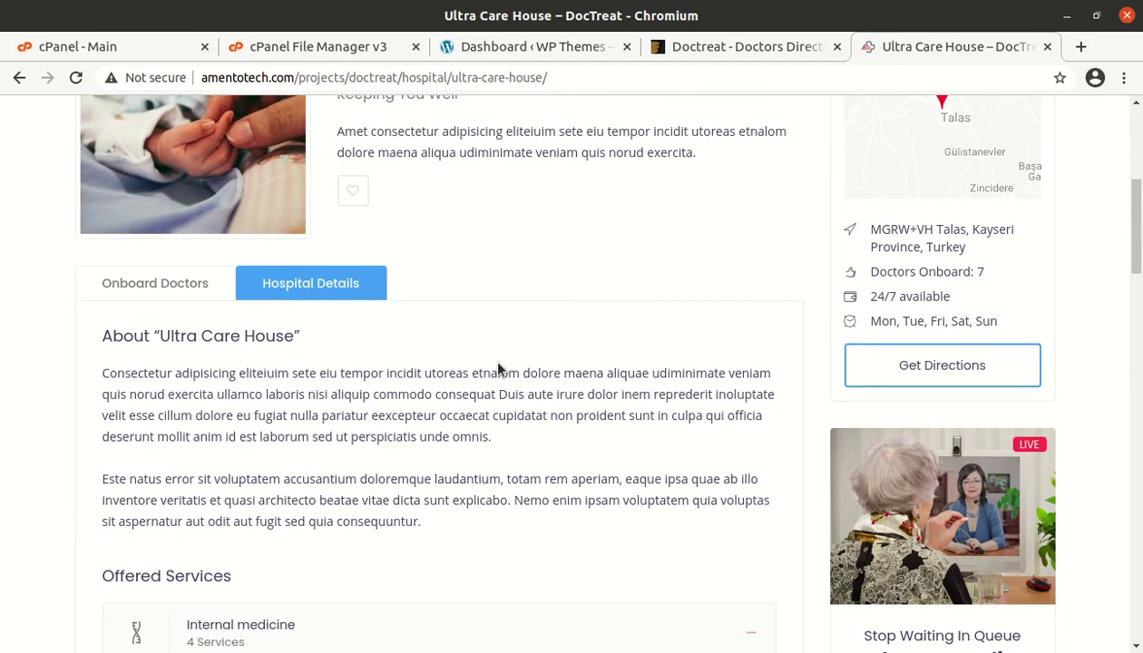
{"action": "scroll", "coordinate": [482, 352], "scroll_direction": "down", "scroll_amount": 1}
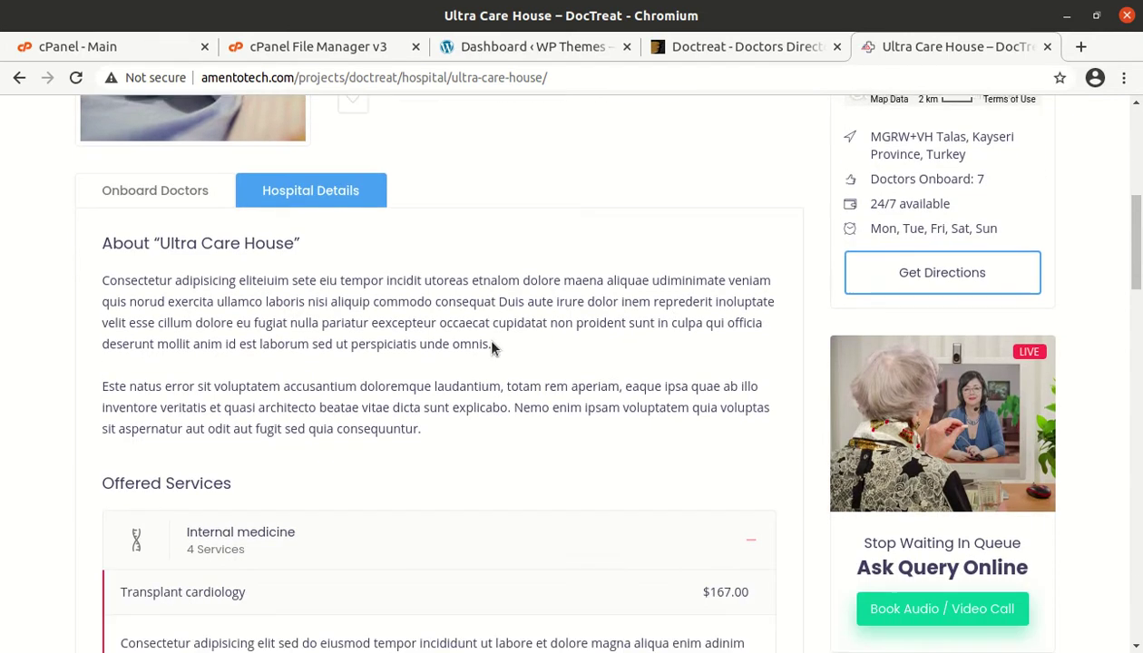
Show the Onboard Doctors of Ultra Care House and look through the listed doctors.
{"action": "left_click", "coordinate": [218, 189]}
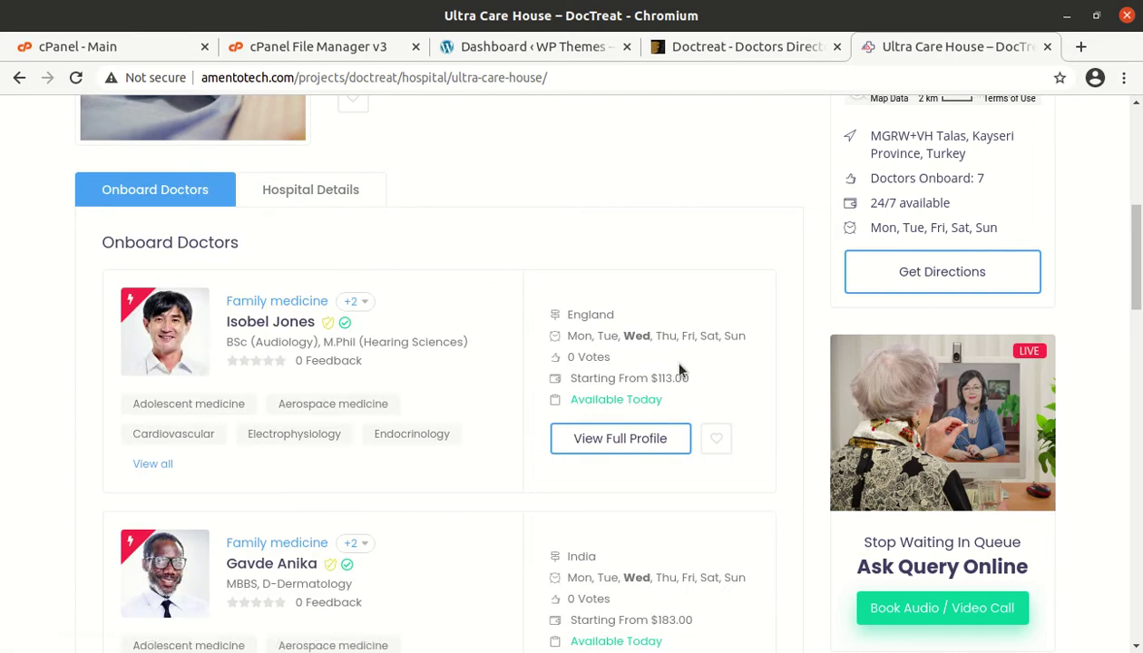
{"action": "scroll", "coordinate": [531, 334], "scroll_direction": "down", "scroll_amount": 2}
{"action": "scroll", "coordinate": [290, 289], "scroll_direction": "down", "scroll_amount": 2}
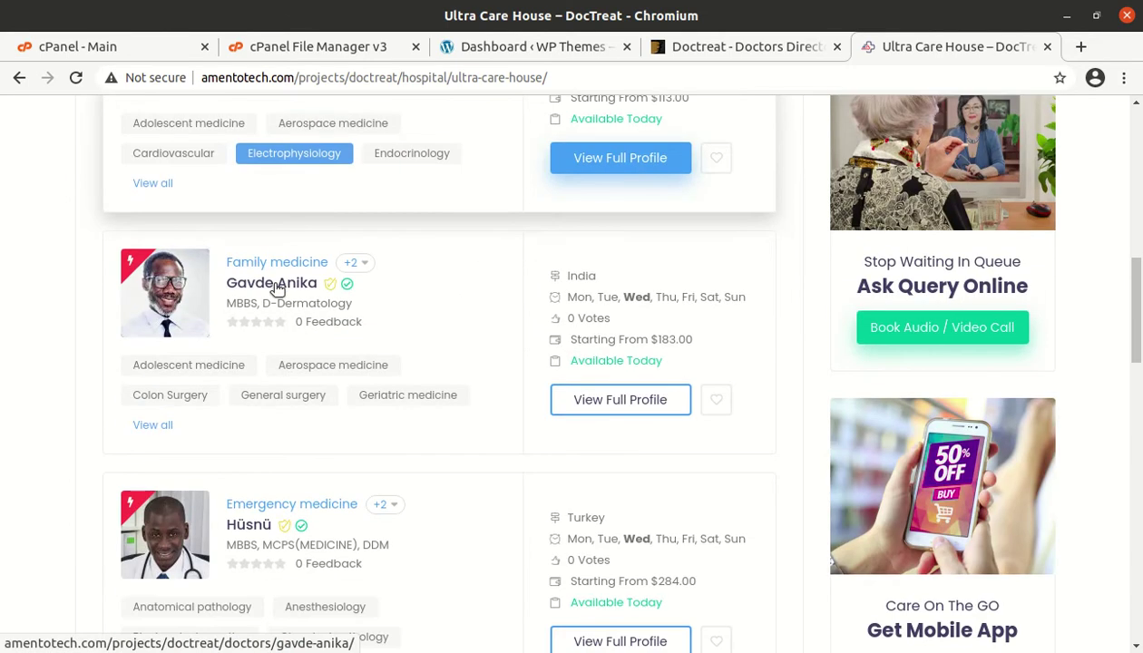
{"action": "scroll", "coordinate": [166, 302], "scroll_direction": "down", "scroll_amount": 2}
{"action": "scroll", "coordinate": [166, 302], "scroll_direction": "down", "scroll_amount": 1}
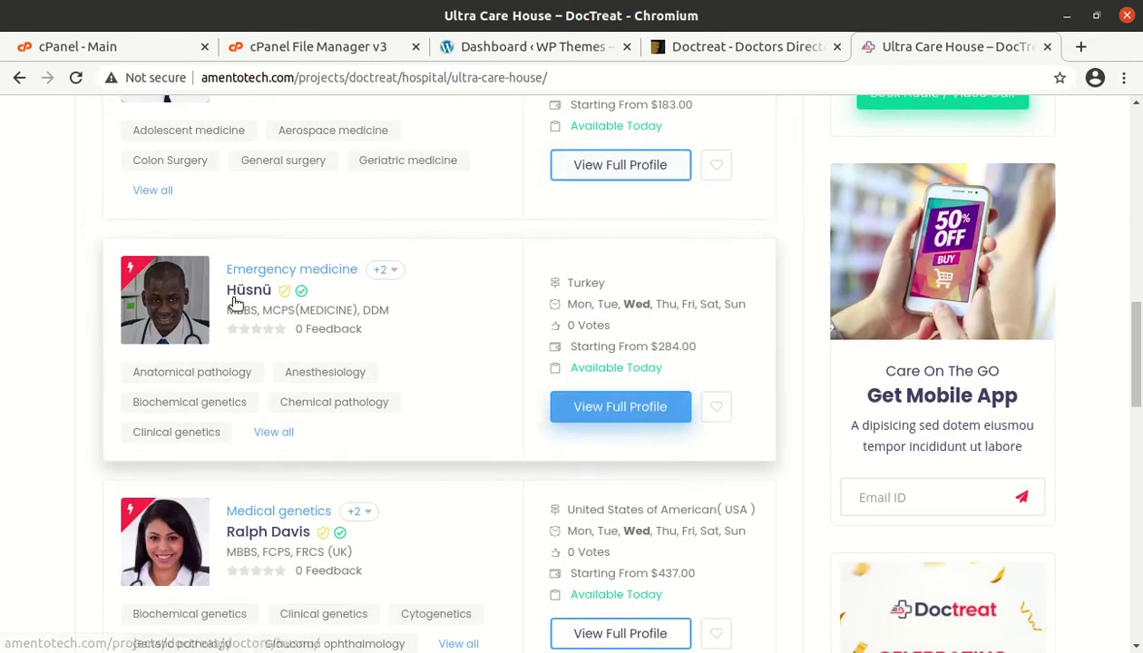
Browse the rest of Ultra Care House's onboard doctors and return to the hospital's profile header.
{"action": "scroll", "coordinate": [169, 302], "scroll_direction": "down", "scroll_amount": 3}
{"action": "scroll", "coordinate": [114, 316], "scroll_direction": "down", "scroll_amount": 2}
{"action": "scroll", "coordinate": [352, 367], "scroll_direction": "up", "scroll_amount": 5}
{"action": "scroll", "coordinate": [352, 372], "scroll_direction": "up", "scroll_amount": 3}
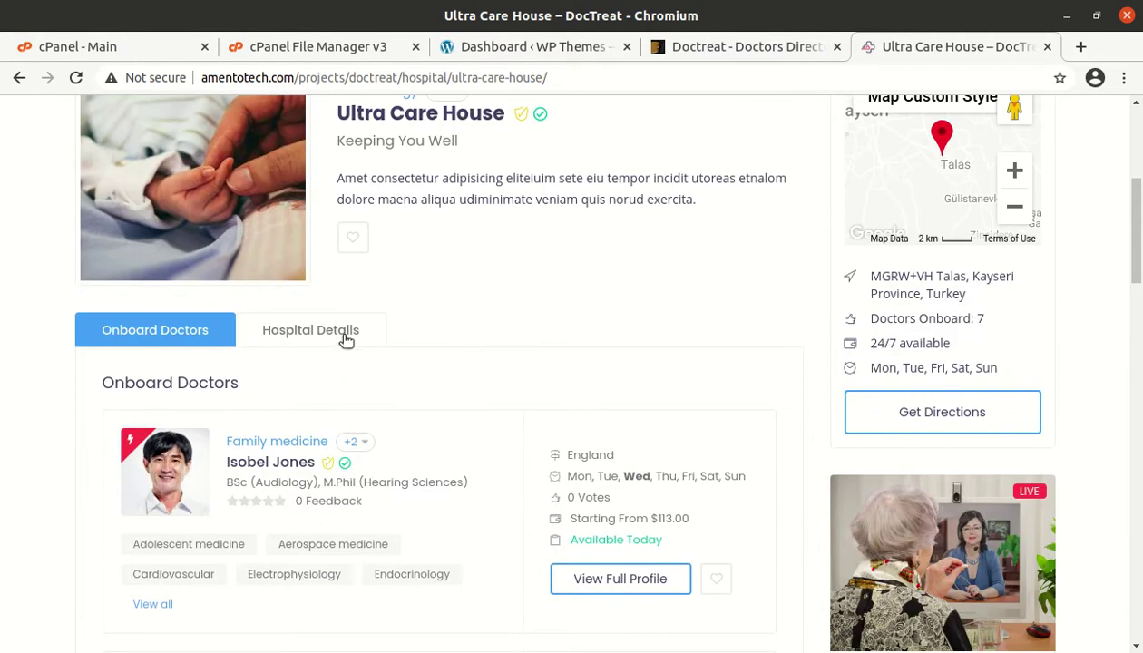
{"action": "scroll", "coordinate": [354, 361], "scroll_direction": "up", "scroll_amount": 3}
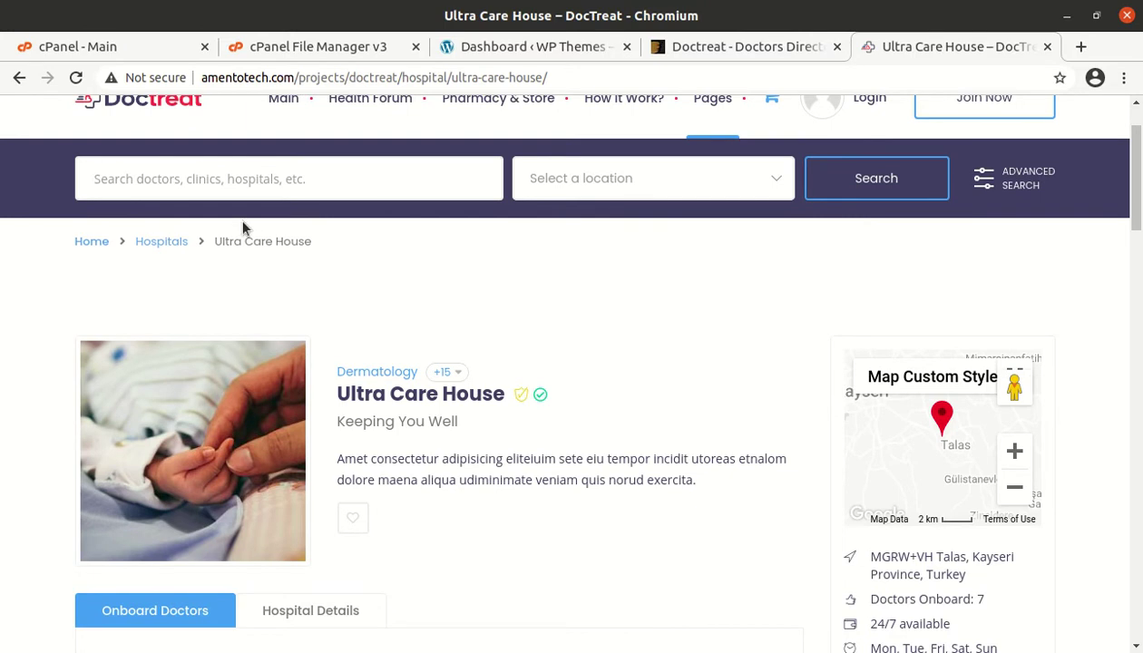
Search the directory for a doctor by first name and check the search results.
{"action": "left_click", "coordinate": [316, 167]}
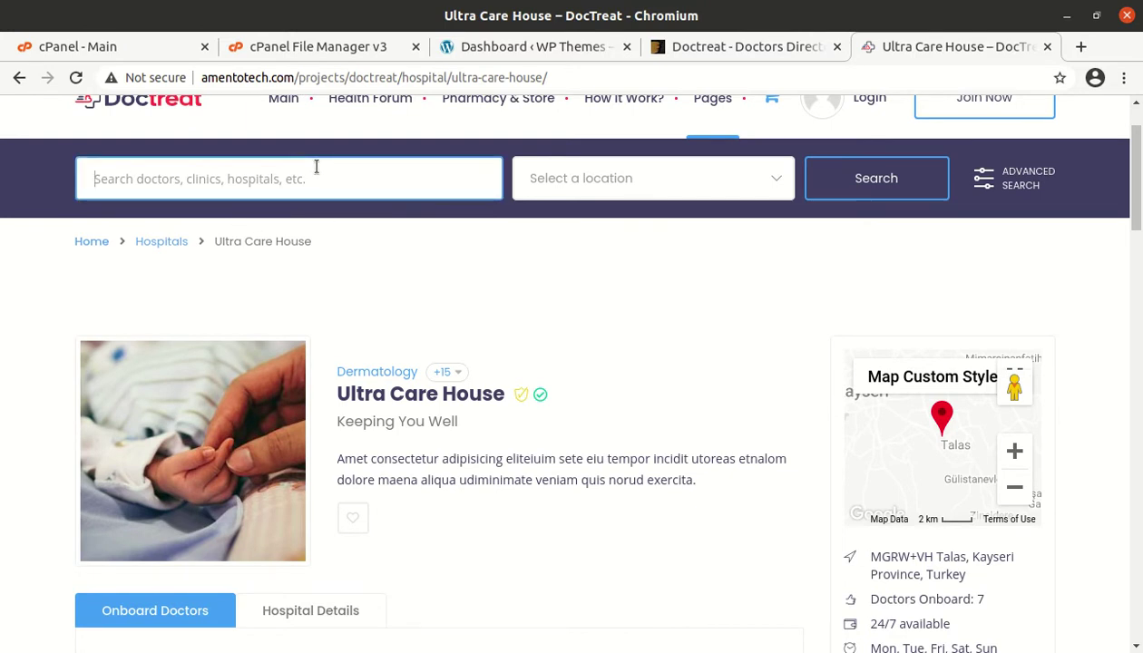
{"action": "type", "text": "eva"}
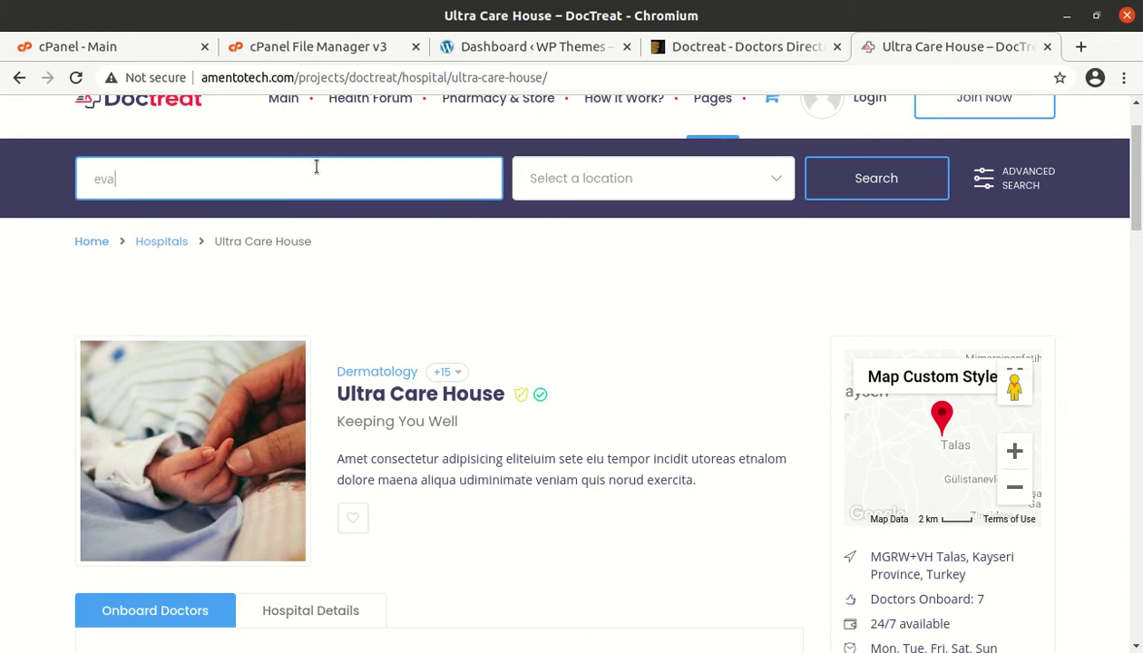
{"action": "key", "text": "Return"}
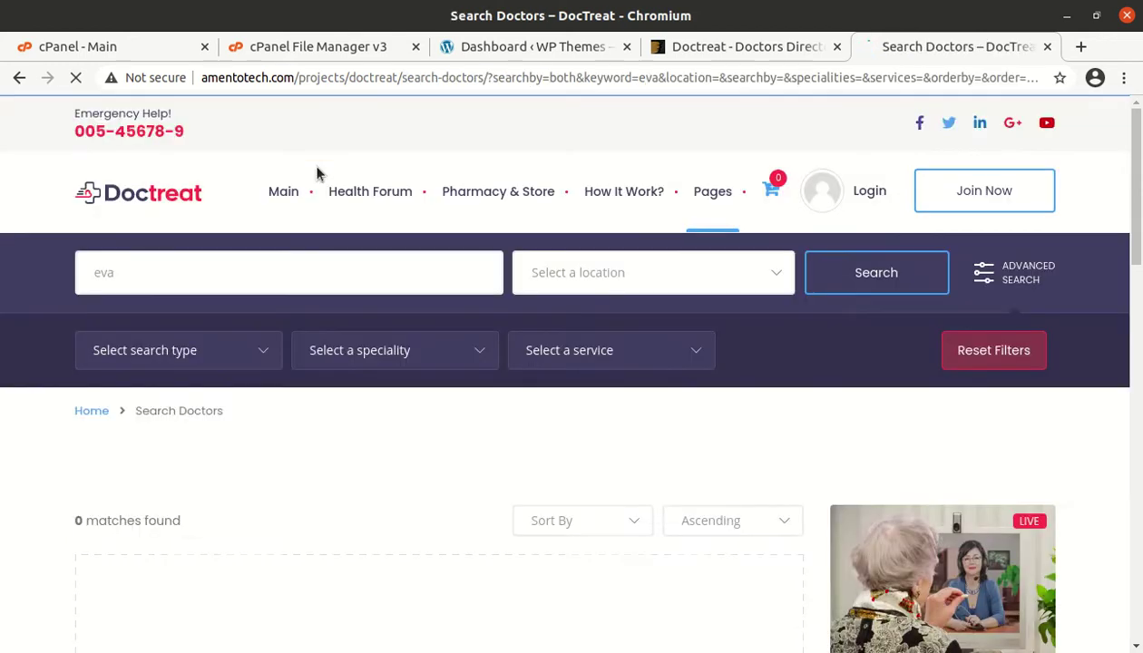
{"action": "scroll", "coordinate": [490, 372], "scroll_direction": "down", "scroll_amount": 4}
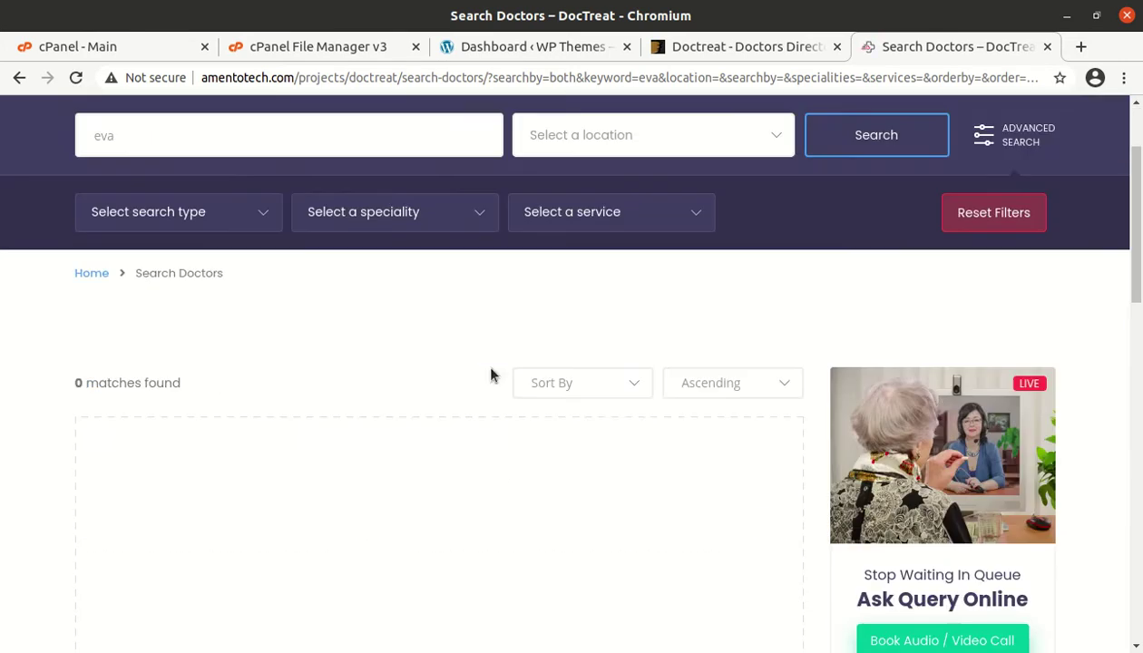
{"action": "scroll", "coordinate": [626, 361], "scroll_direction": "down", "scroll_amount": 1}
{"action": "scroll", "coordinate": [915, 326], "scroll_direction": "up", "scroll_amount": 4}
{"action": "scroll", "coordinate": [769, 171], "scroll_direction": "up", "scroll_amount": 1}
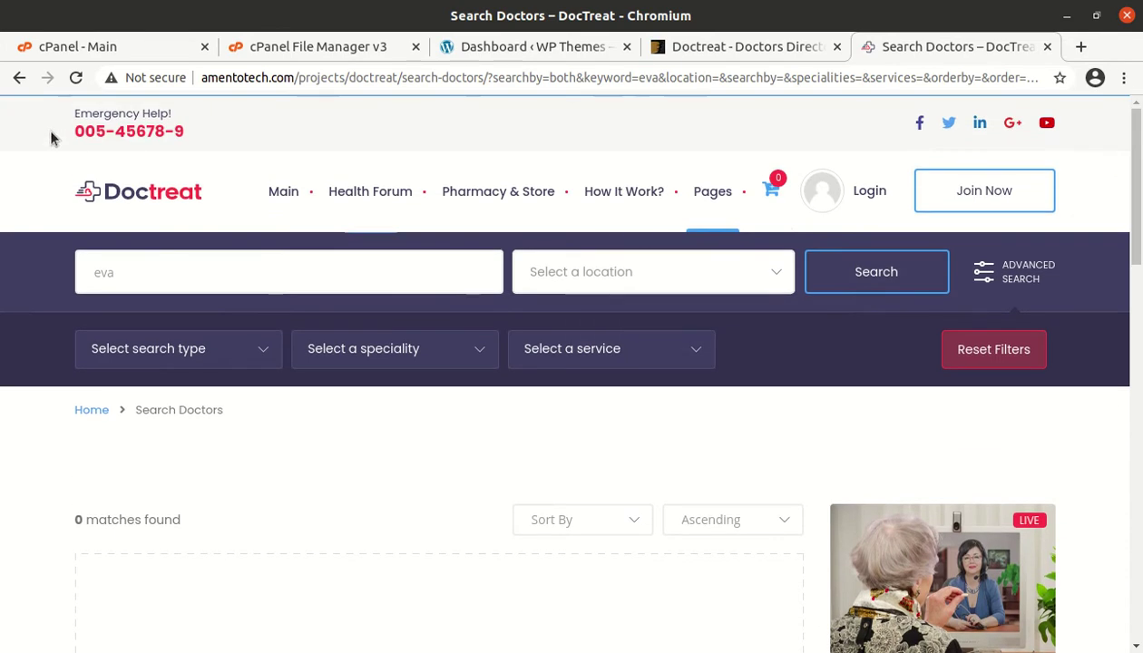
Go back to the demo's home page and reopen the Hospital Single page.
{"action": "left_click", "coordinate": [15, 82]}
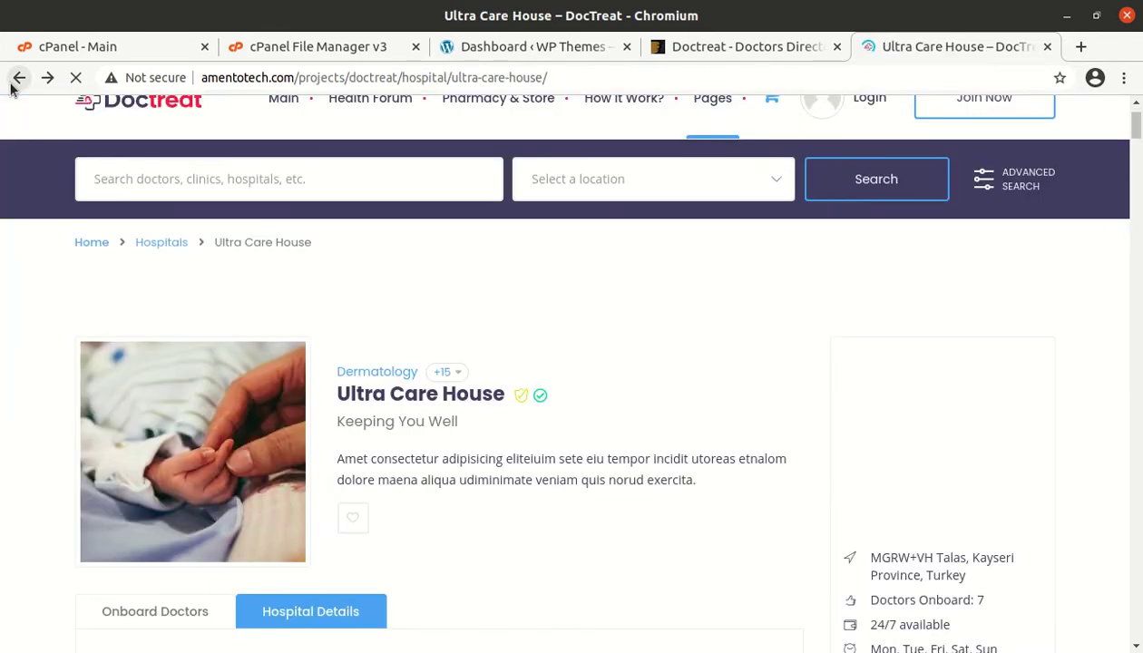
{"action": "left_click", "coordinate": [18, 89]}
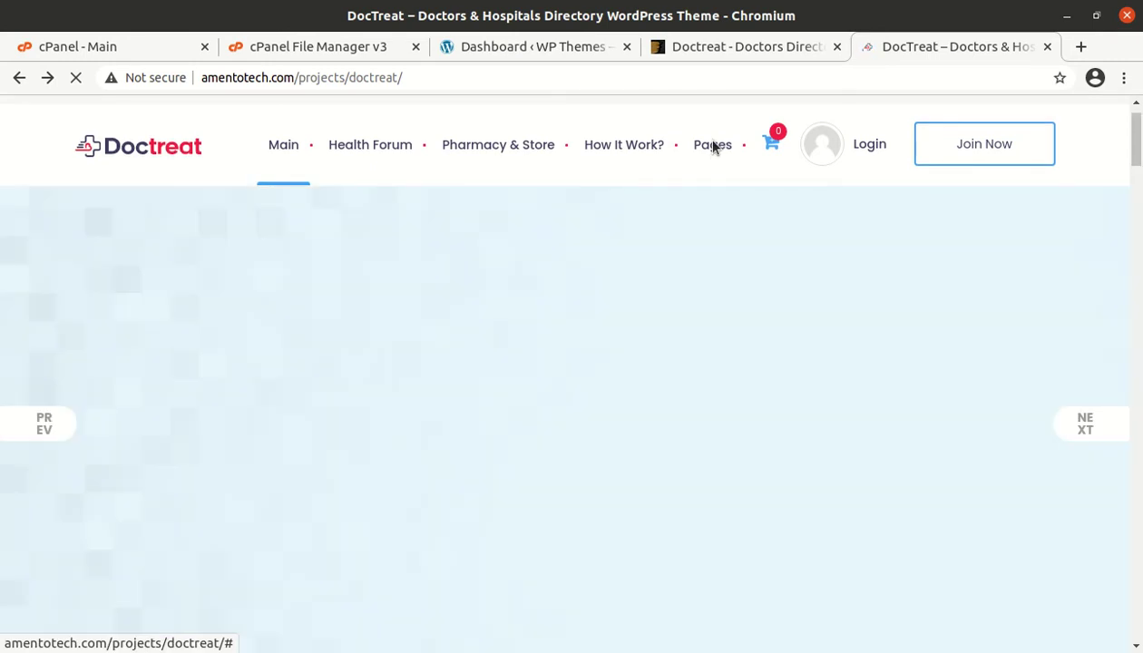
{"action": "mouse_move", "coordinate": [712, 143]}
{"action": "left_click", "coordinate": [715, 192]}
{"action": "left_click", "coordinate": [725, 467]}
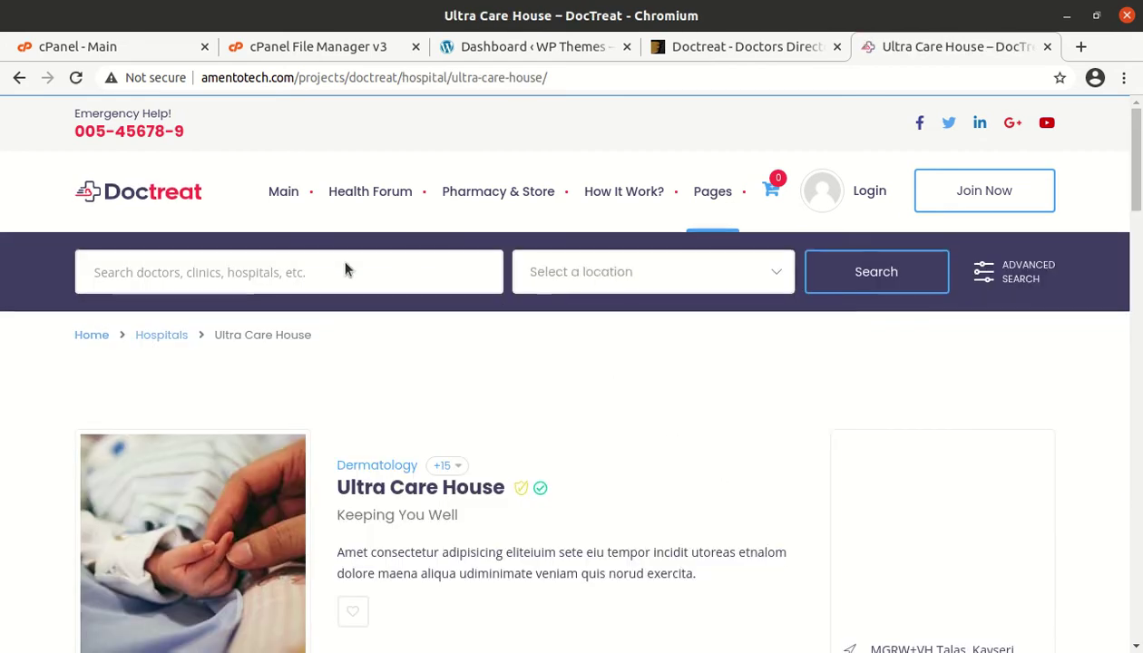
Search the directory for one of the listed doctors by a different first name.
{"action": "left_click", "coordinate": [313, 266]}
{"action": "type", "text": "ava"}
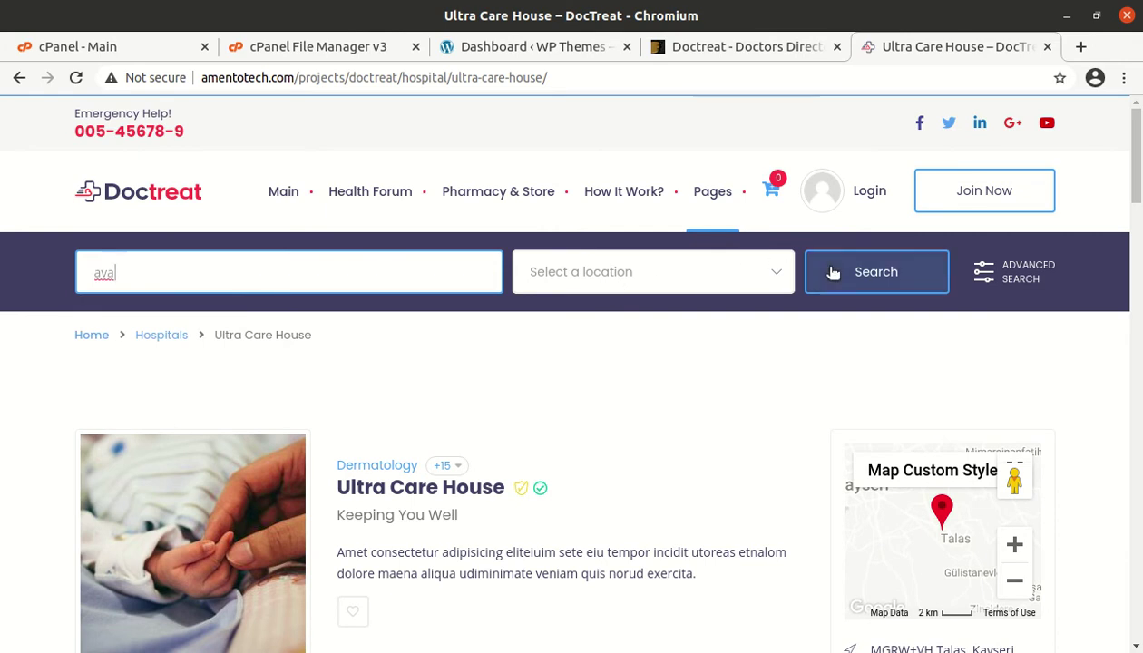
{"action": "left_click", "coordinate": [838, 274]}
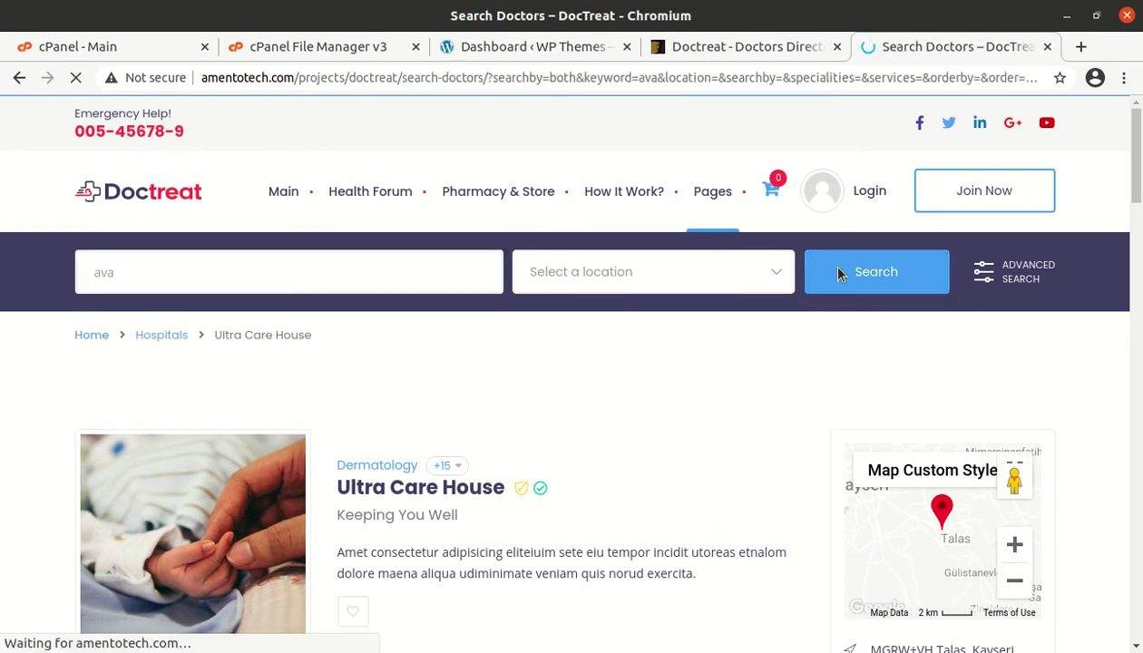
{"action": "scroll", "coordinate": [452, 374], "scroll_direction": "down", "scroll_amount": 2}
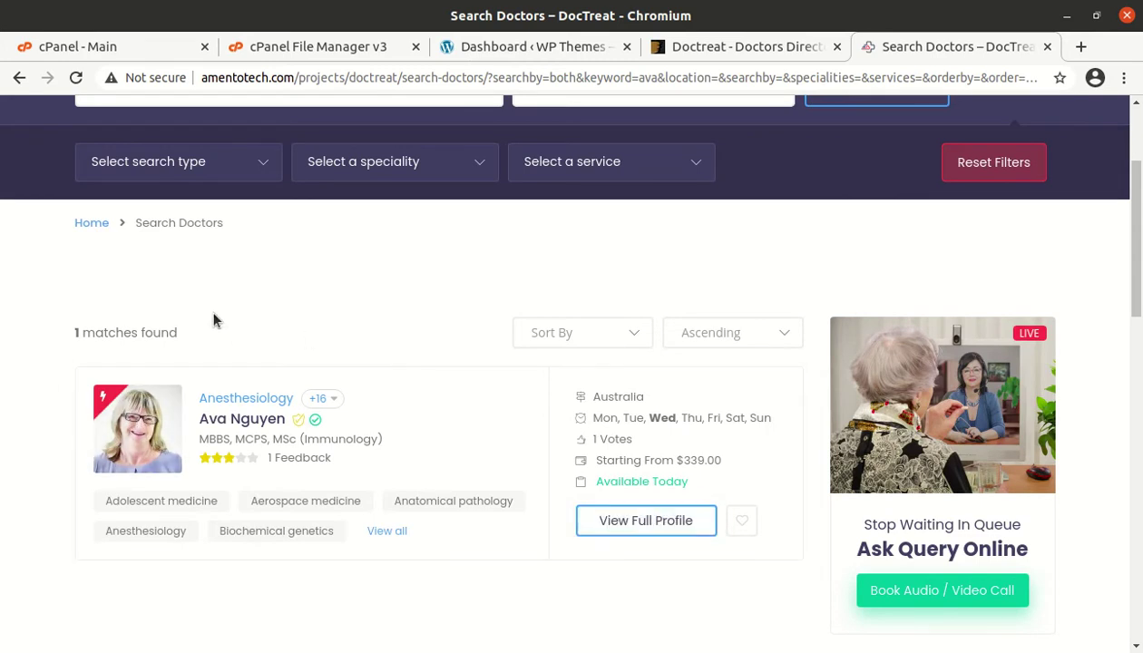
Open the matching doctor's full profile and review the Doctor Details section.
{"action": "scroll", "coordinate": [214, 319], "scroll_direction": "down", "scroll_amount": 1}
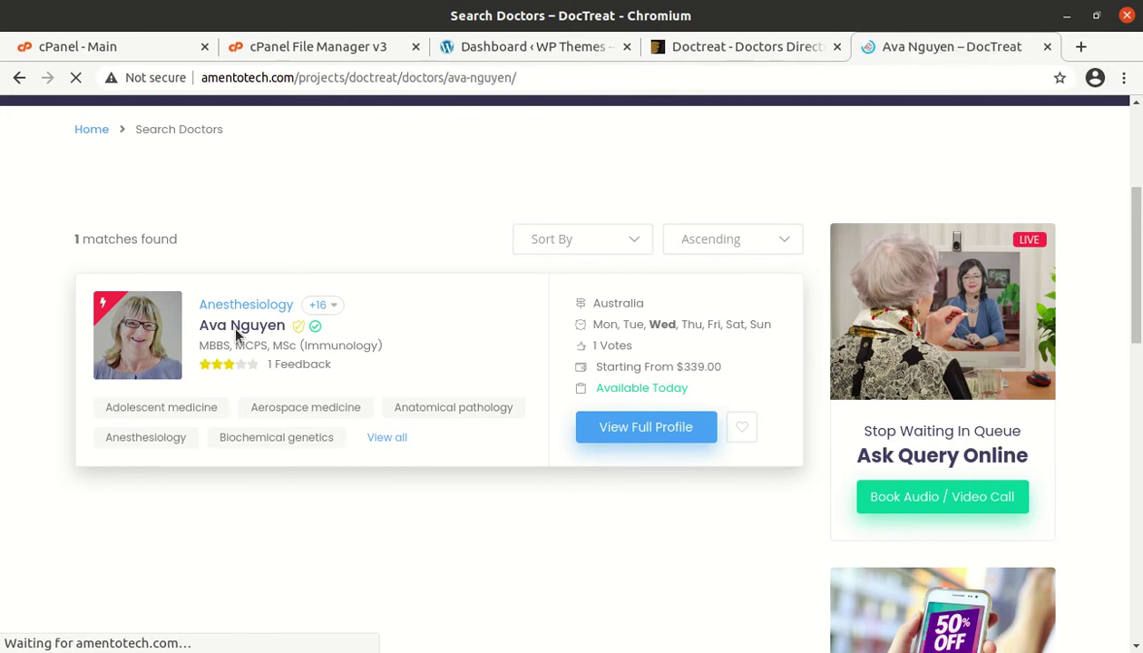
{"action": "scroll", "coordinate": [235, 330], "scroll_direction": "down", "scroll_amount": 2}
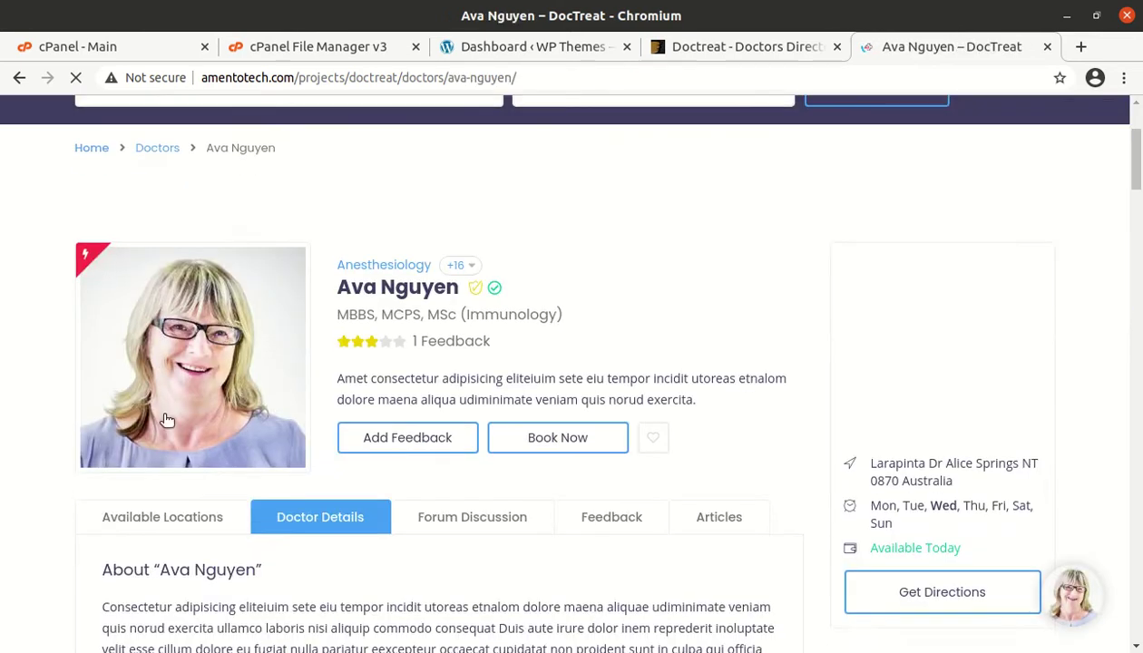
{"action": "scroll", "coordinate": [412, 378], "scroll_direction": "down", "scroll_amount": 2}
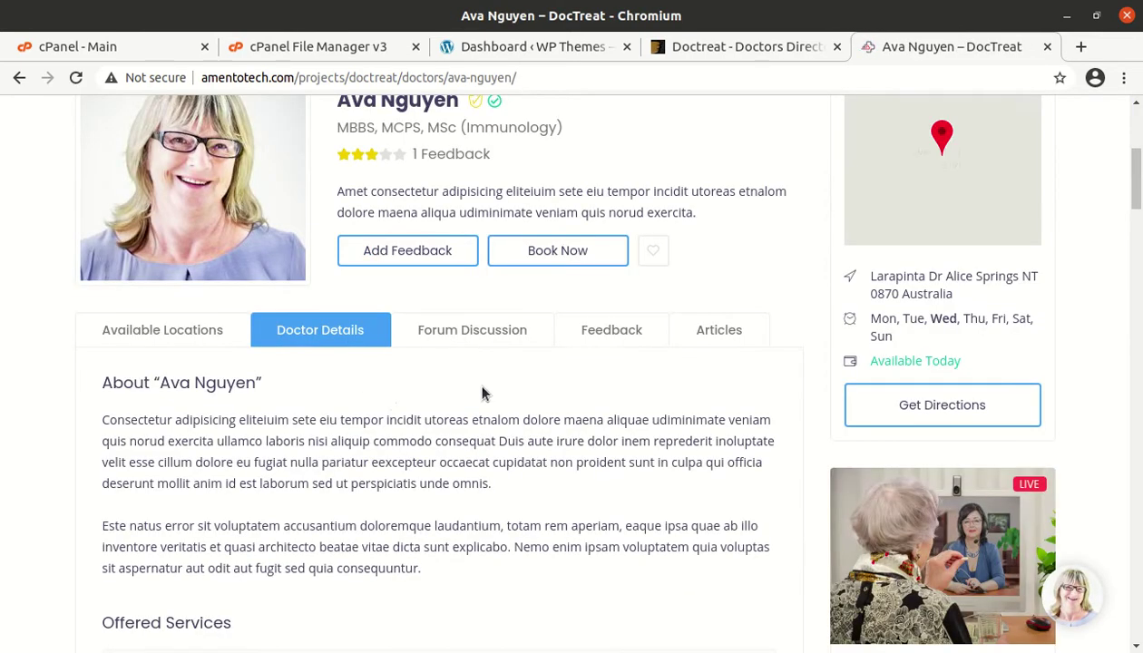
{"action": "scroll", "coordinate": [597, 354], "scroll_direction": "up", "scroll_amount": 4}
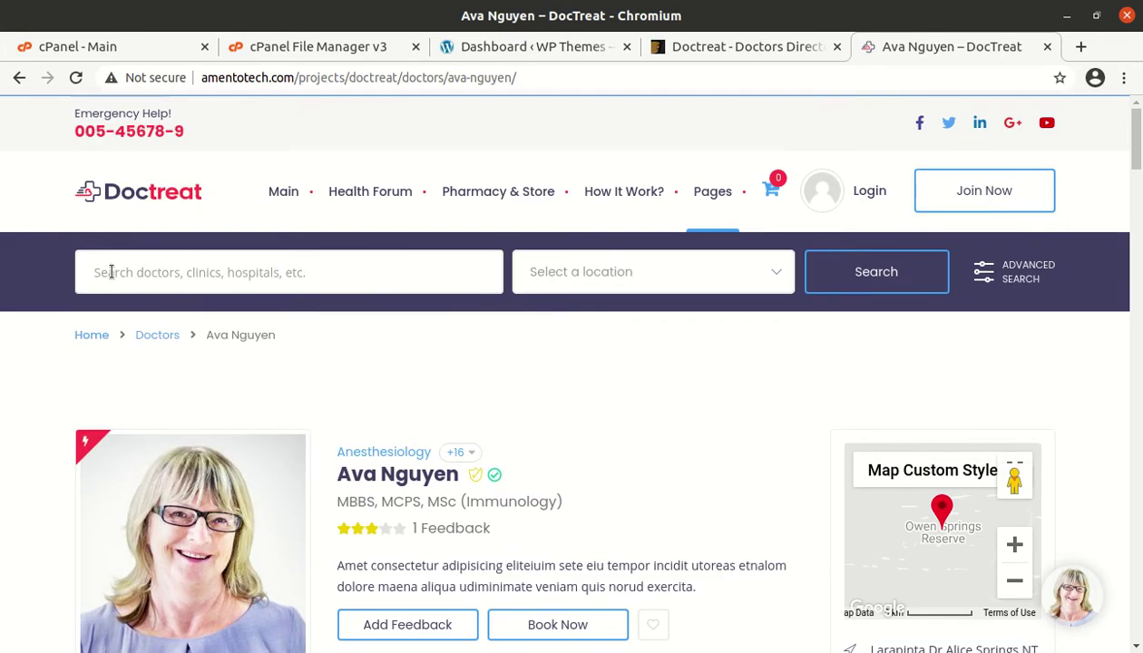
Examine the directory's keyword search field and the countries offered in the location filter.
{"action": "left_click_drag", "start_coordinate": [111, 273], "coordinate": [524, 283]}
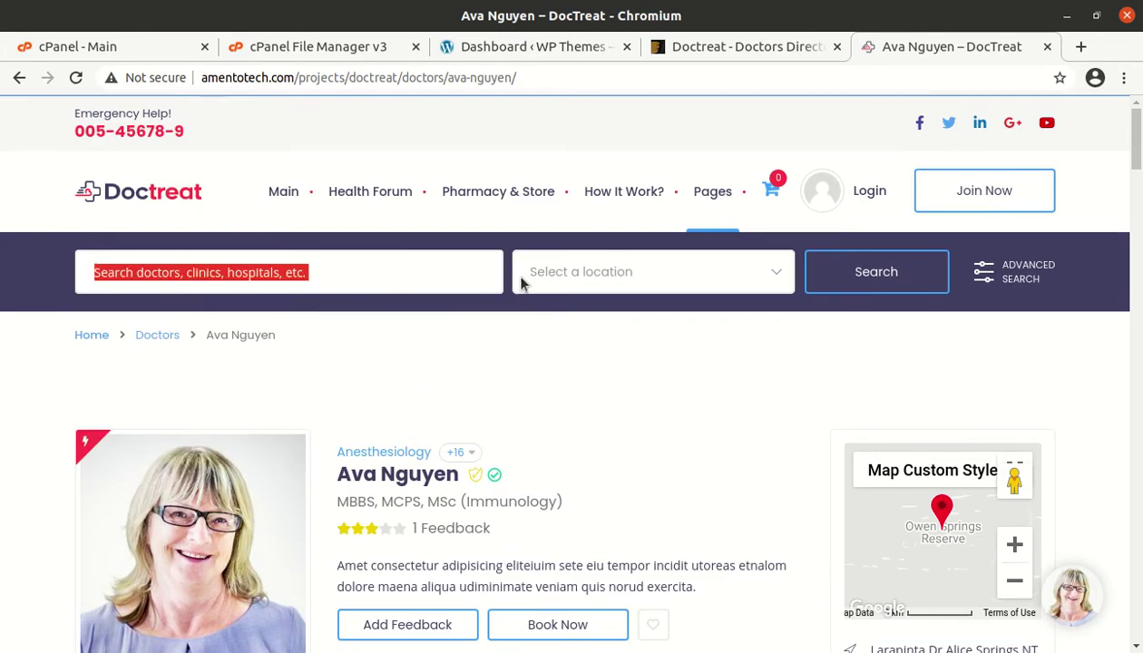
{"action": "left_click", "coordinate": [736, 289]}
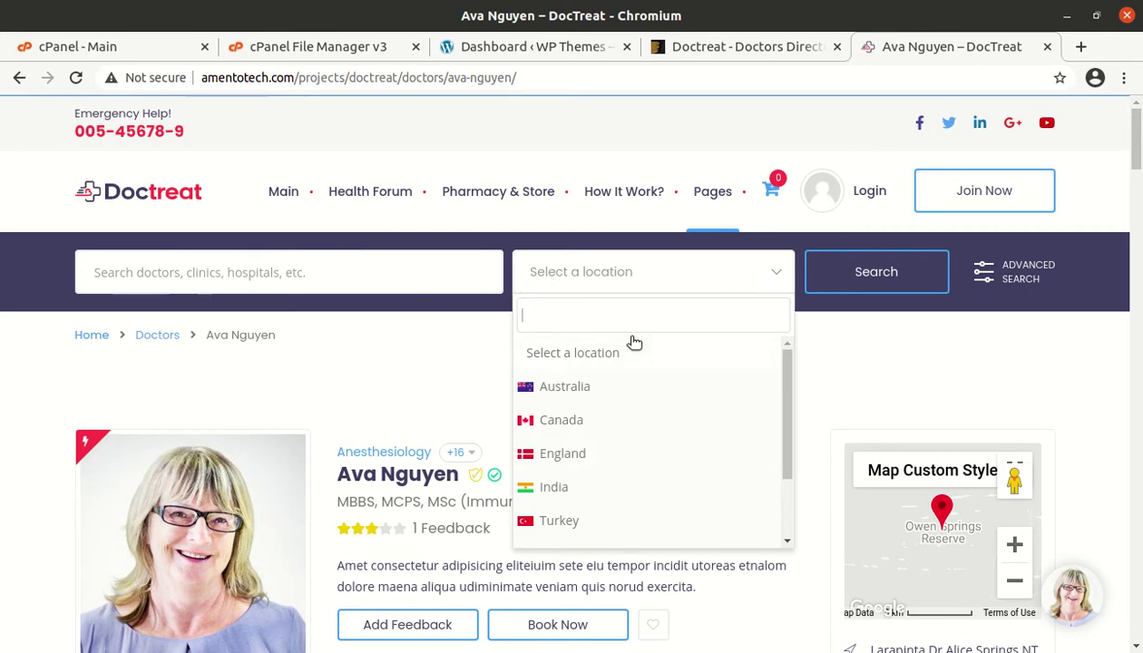
{"action": "left_click", "coordinate": [362, 395]}
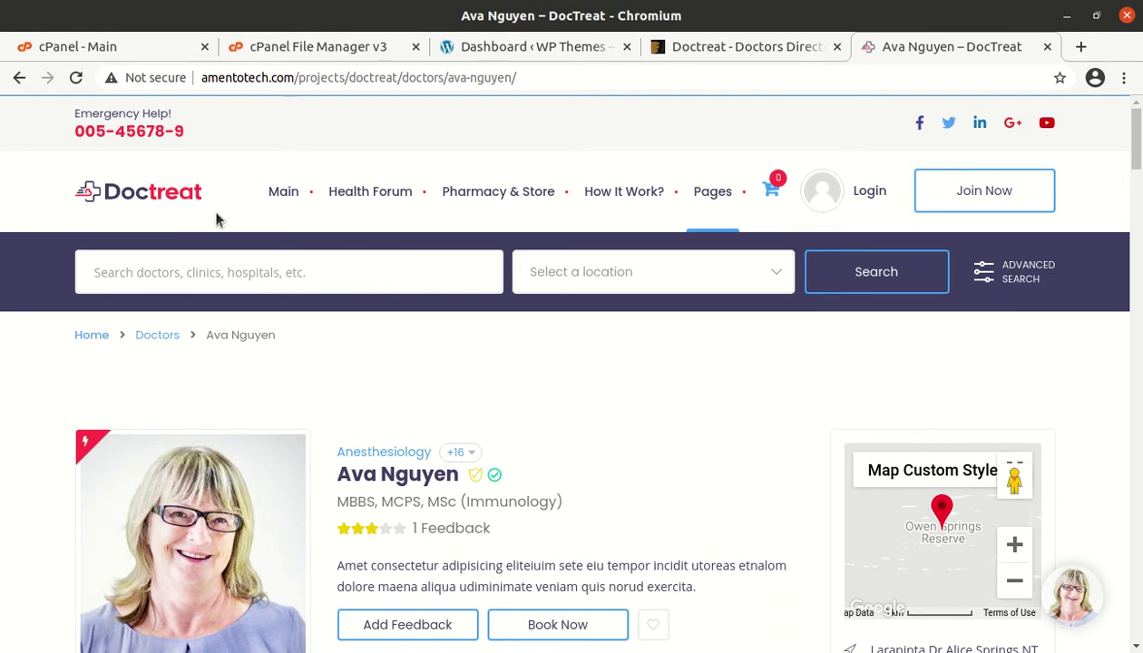
Open the Home Page V2 demo and review its search banner, How It Works, Top Rated Specialists and Latest Articles sections.
{"action": "mouse_move", "coordinate": [303, 199]}
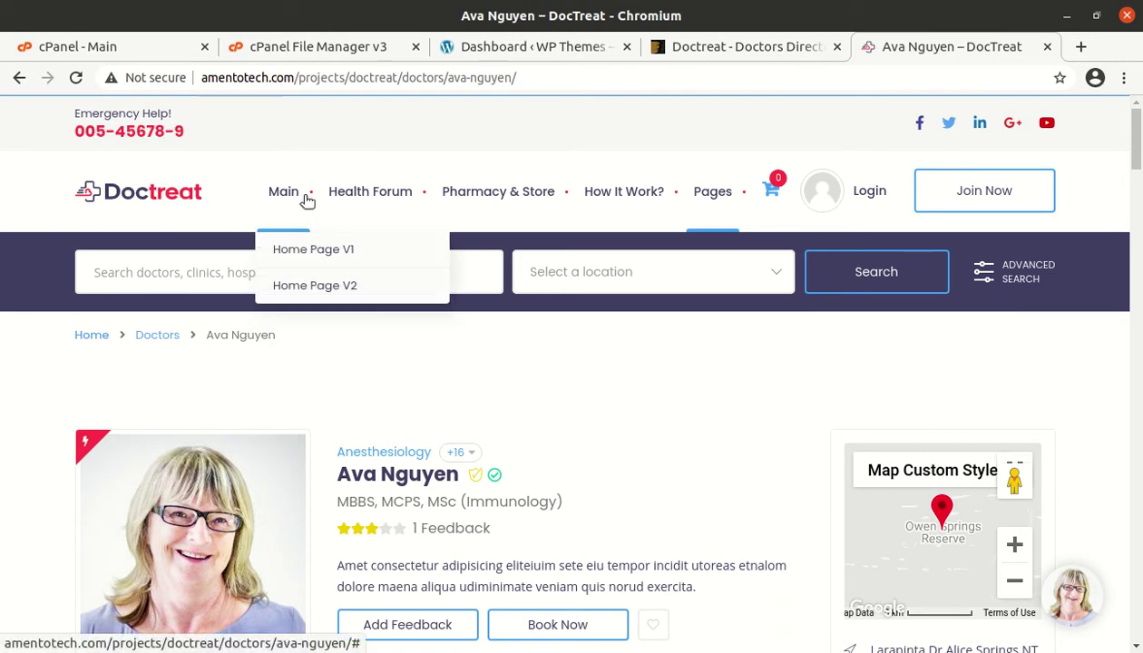
{"action": "left_click", "coordinate": [302, 288]}
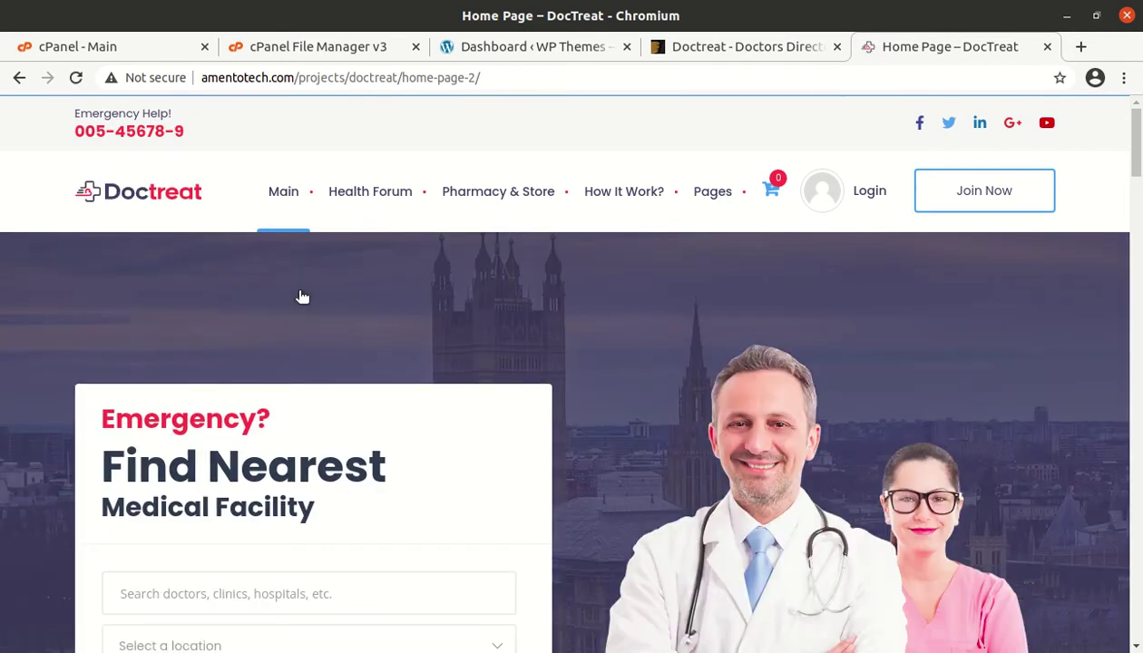
{"action": "scroll", "coordinate": [322, 314], "scroll_direction": "down", "scroll_amount": 10}
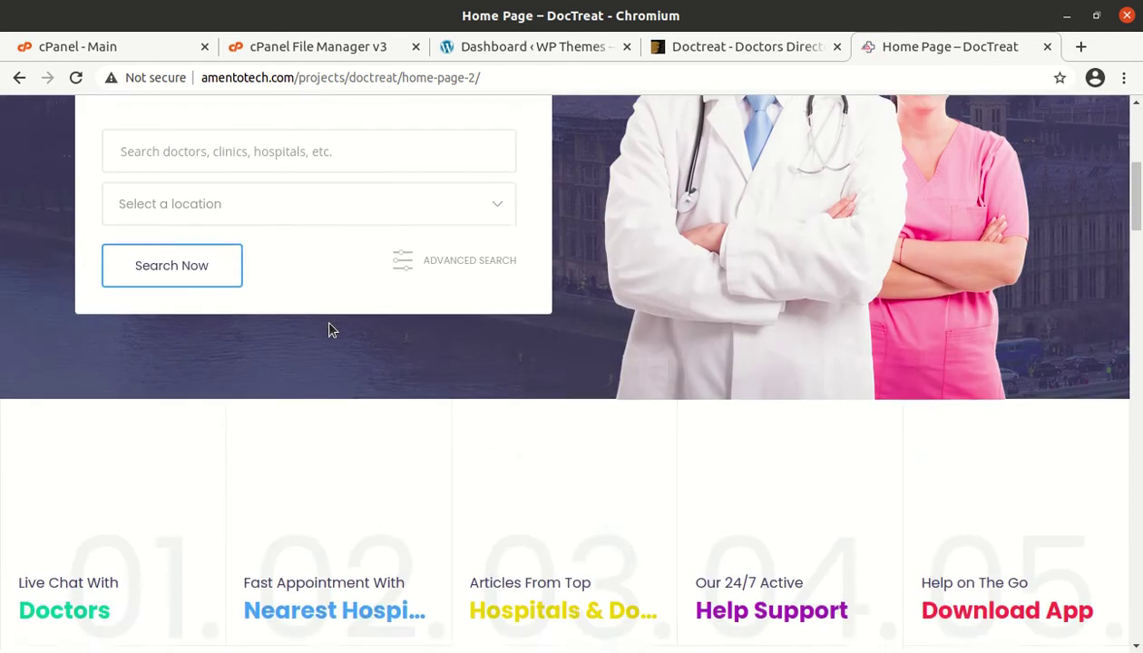
{"action": "scroll", "coordinate": [298, 328], "scroll_direction": "down", "scroll_amount": 6}
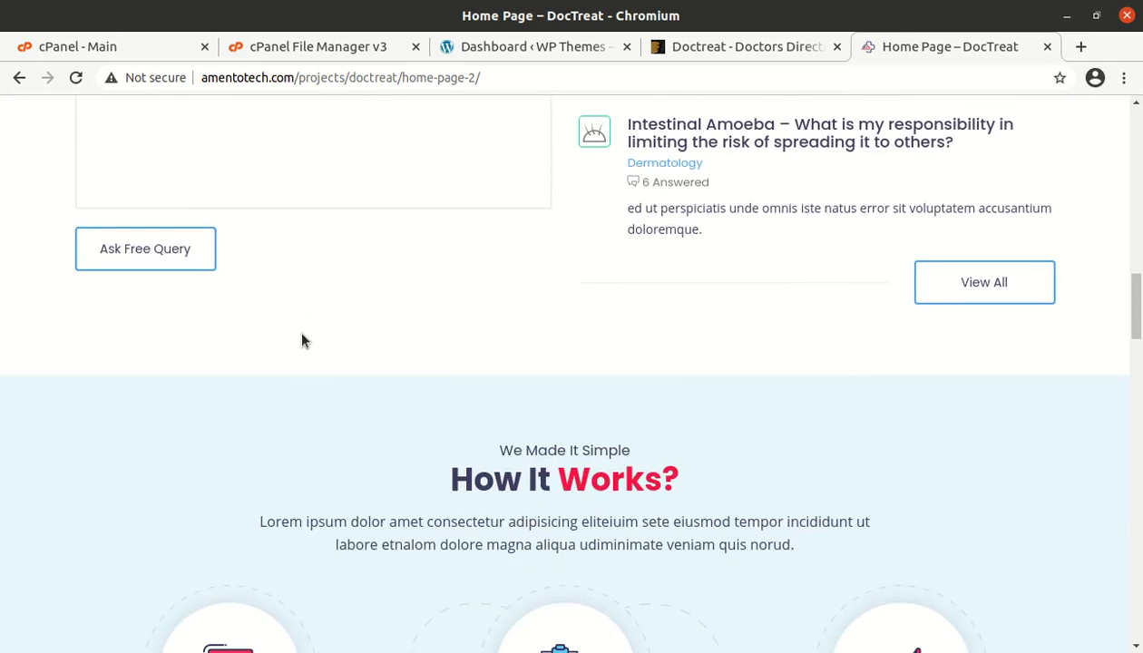
{"action": "scroll", "coordinate": [303, 340], "scroll_direction": "down", "scroll_amount": 12}
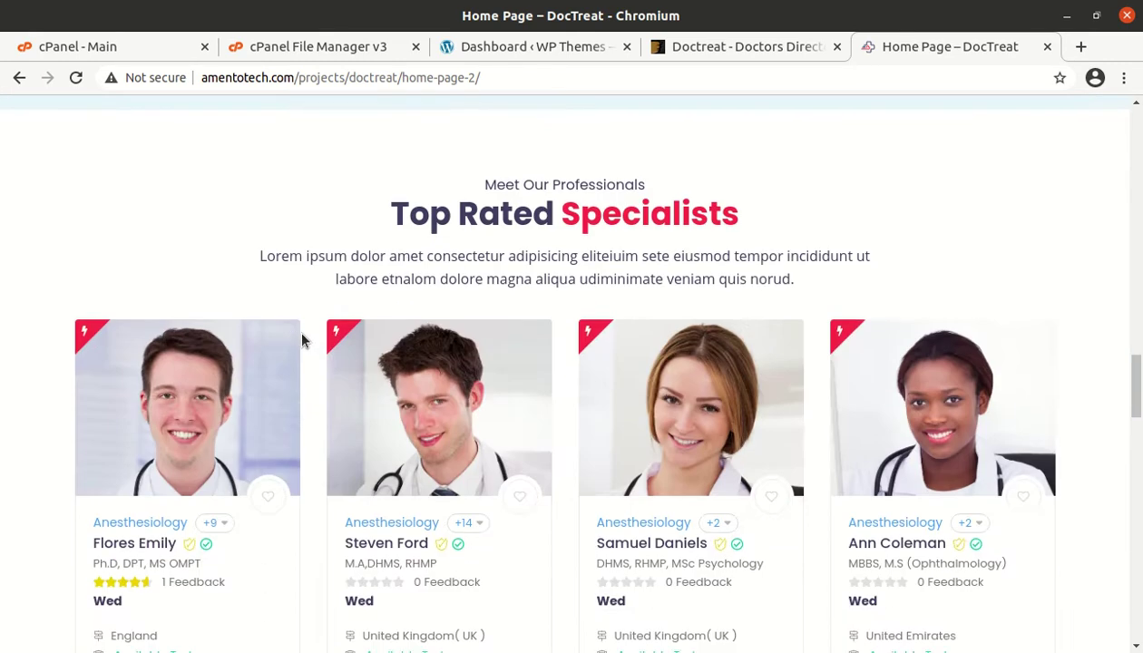
{"action": "scroll", "coordinate": [302, 340], "scroll_direction": "down", "scroll_amount": 8}
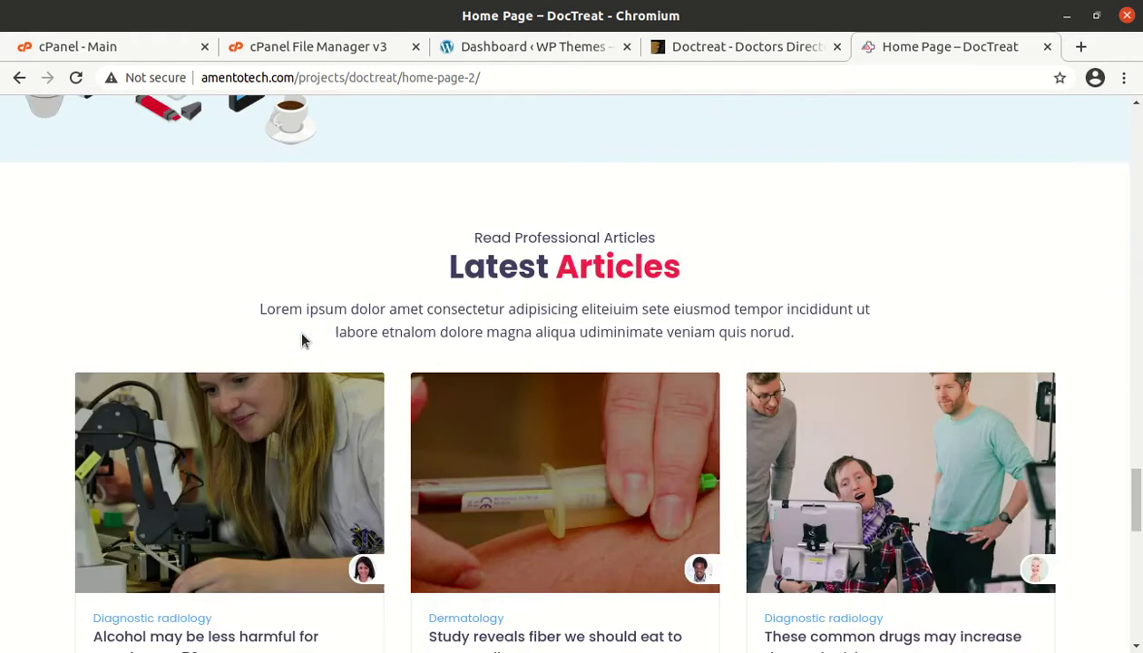
{"action": "scroll", "coordinate": [303, 340], "scroll_direction": "down", "scroll_amount": 3}
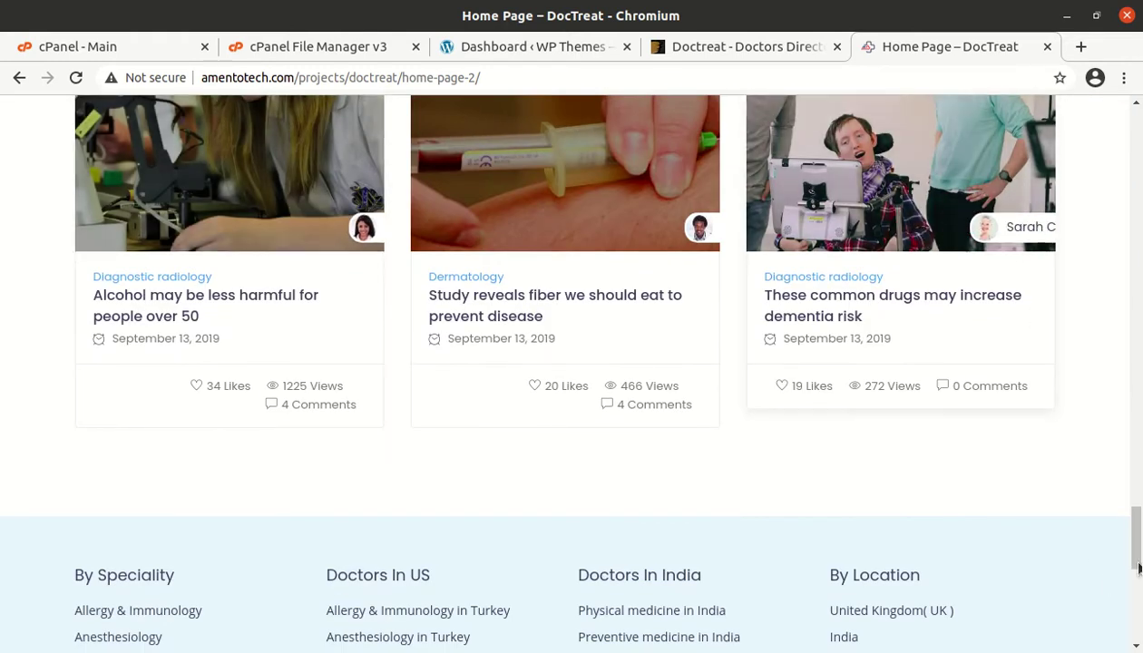
{"action": "left_click_drag", "start_coordinate": [1139, 555], "coordinate": [1077, 157]}
Open the Pharmacy & Store Shop page and look through the listed products.
{"action": "mouse_move", "coordinate": [538, 190]}
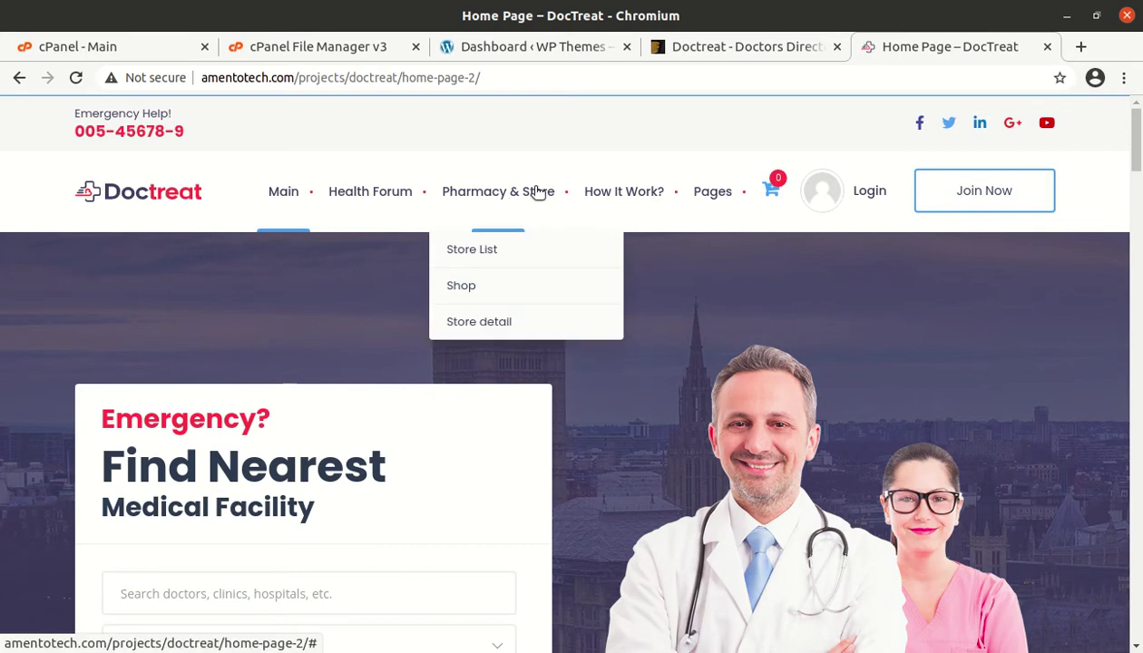
{"action": "left_click", "coordinate": [465, 288]}
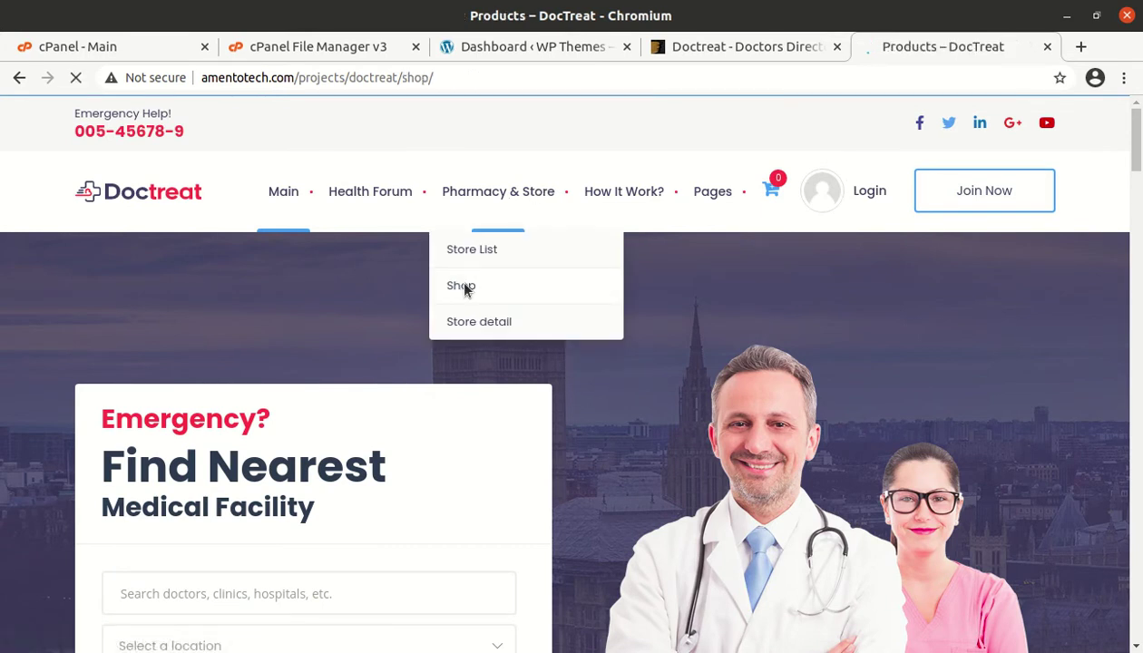
{"action": "scroll", "coordinate": [242, 431], "scroll_direction": "down", "scroll_amount": 4}
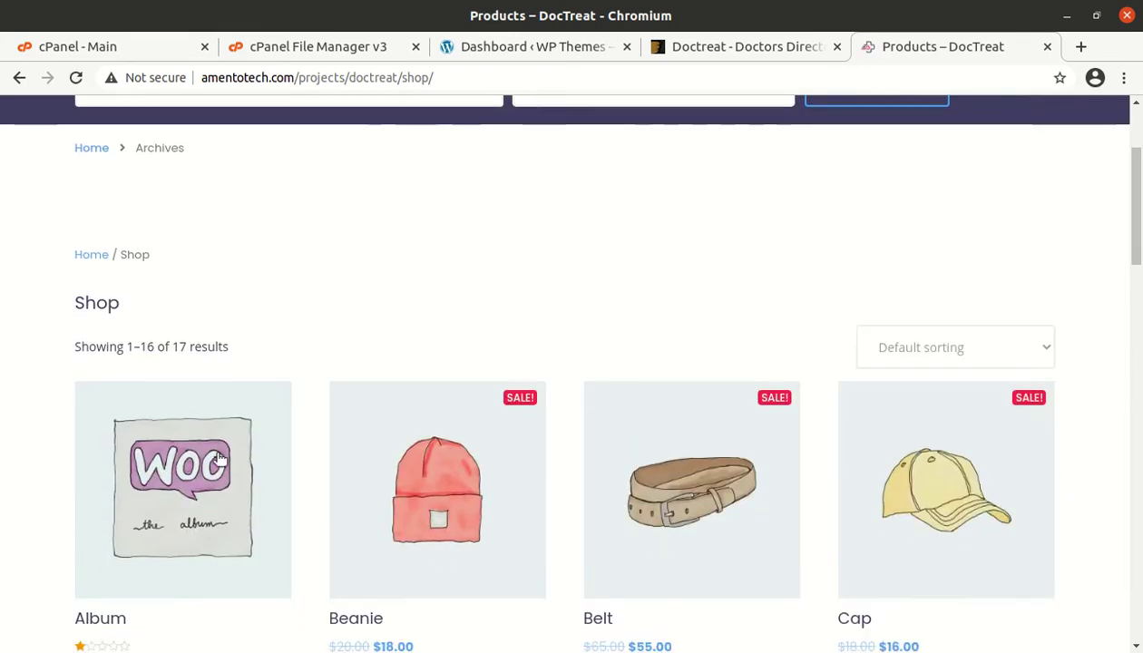
{"action": "scroll", "coordinate": [853, 337], "scroll_direction": "down", "scroll_amount": 3}
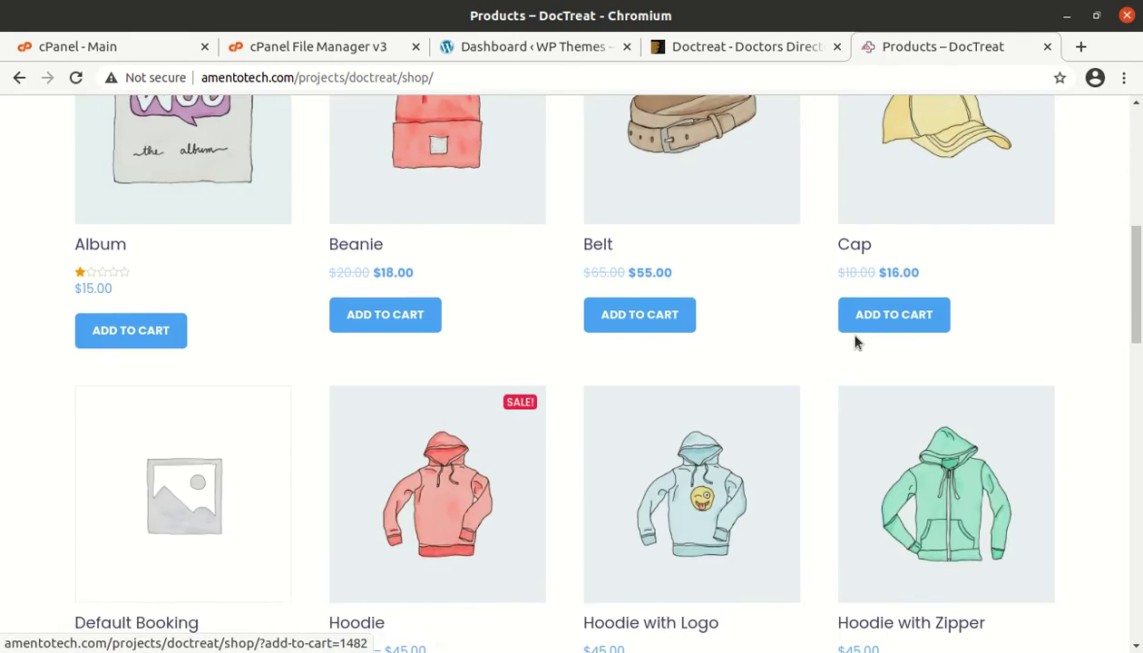
{"action": "scroll", "coordinate": [578, 377], "scroll_direction": "up", "scroll_amount": 7}
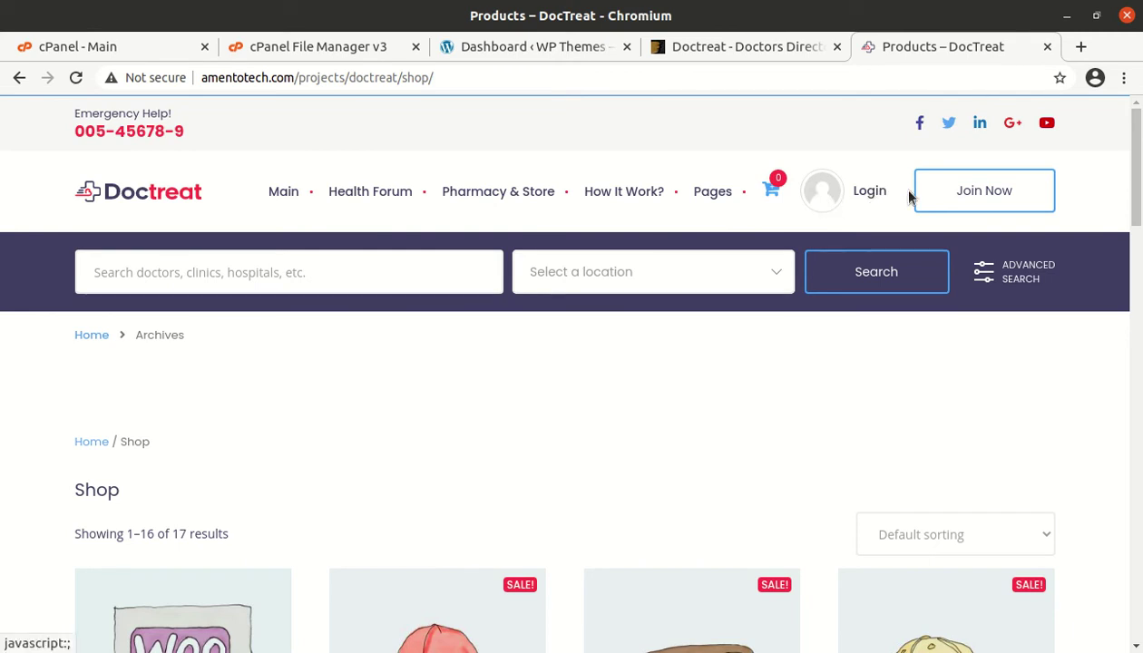
Open the Join Now registration page and examine the sign-up fields, Start as account types and Terms & Conditions option.
{"action": "left_click", "coordinate": [1006, 197]}
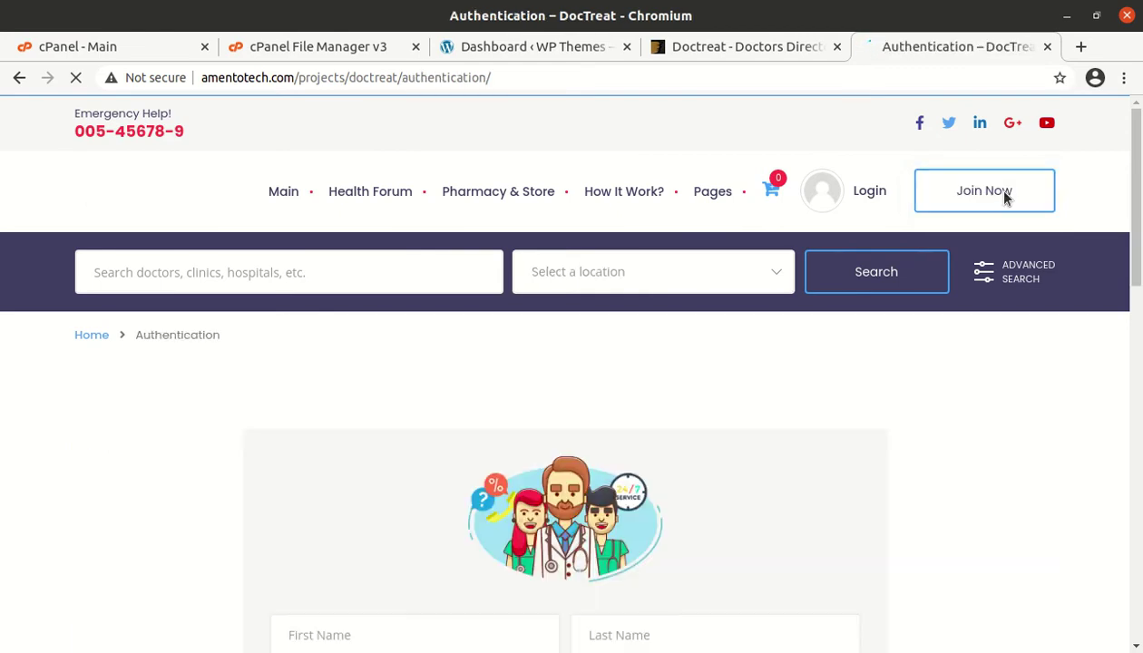
{"action": "scroll", "coordinate": [587, 307], "scroll_direction": "down", "scroll_amount": 5}
{"action": "left_click", "coordinate": [369, 216]}
{"action": "left_click", "coordinate": [663, 222]}
{"action": "left_click", "coordinate": [648, 264]}
{"action": "left_click", "coordinate": [452, 273]}
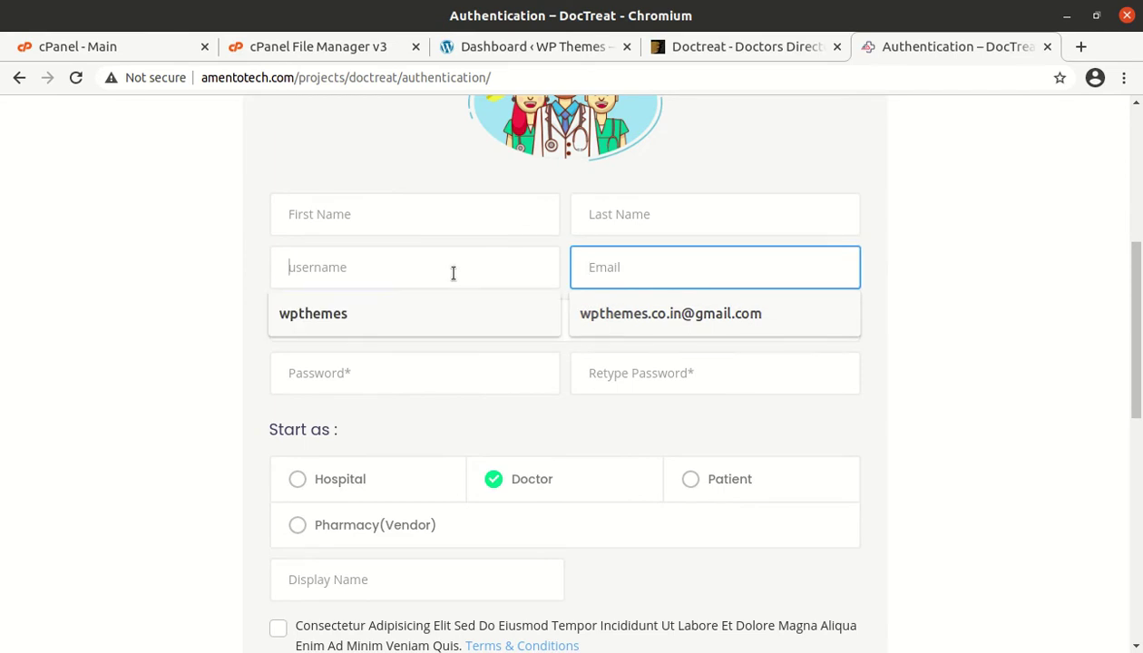
{"action": "scroll", "coordinate": [497, 347], "scroll_direction": "down", "scroll_amount": 4}
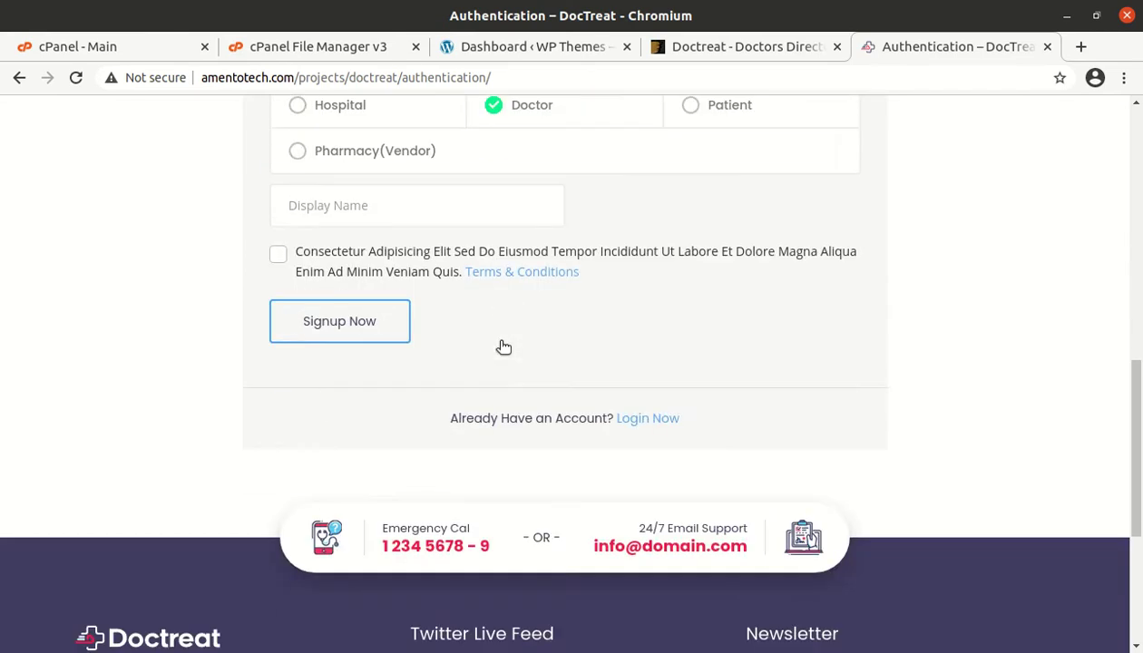
Return to the Doctreat demo's main home page and look through its banner, search box, service tiles and welcome section.
{"action": "scroll", "coordinate": [497, 348], "scroll_direction": "up", "scroll_amount": 9}
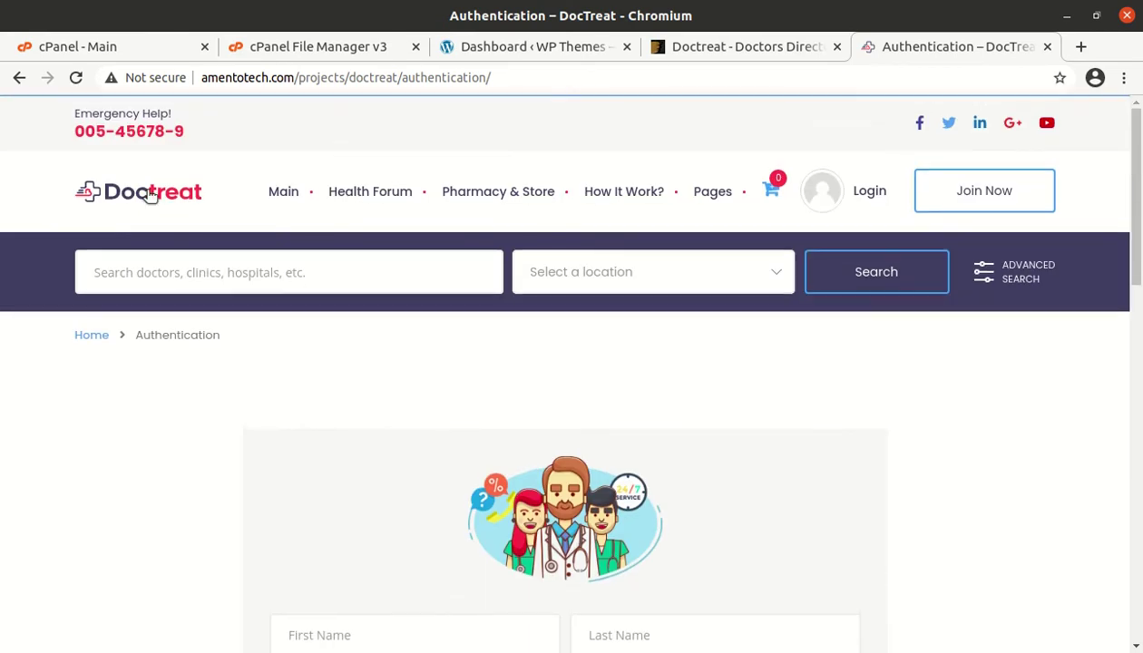
{"action": "left_click", "coordinate": [149, 197]}
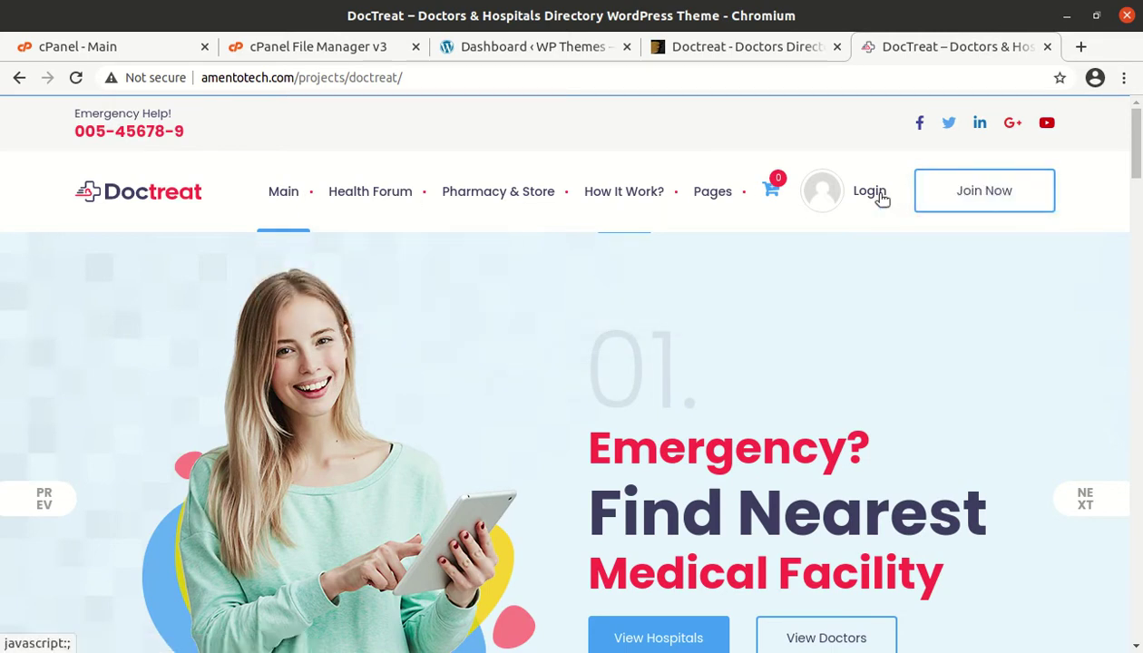
{"action": "mouse_move", "coordinate": [358, 207]}
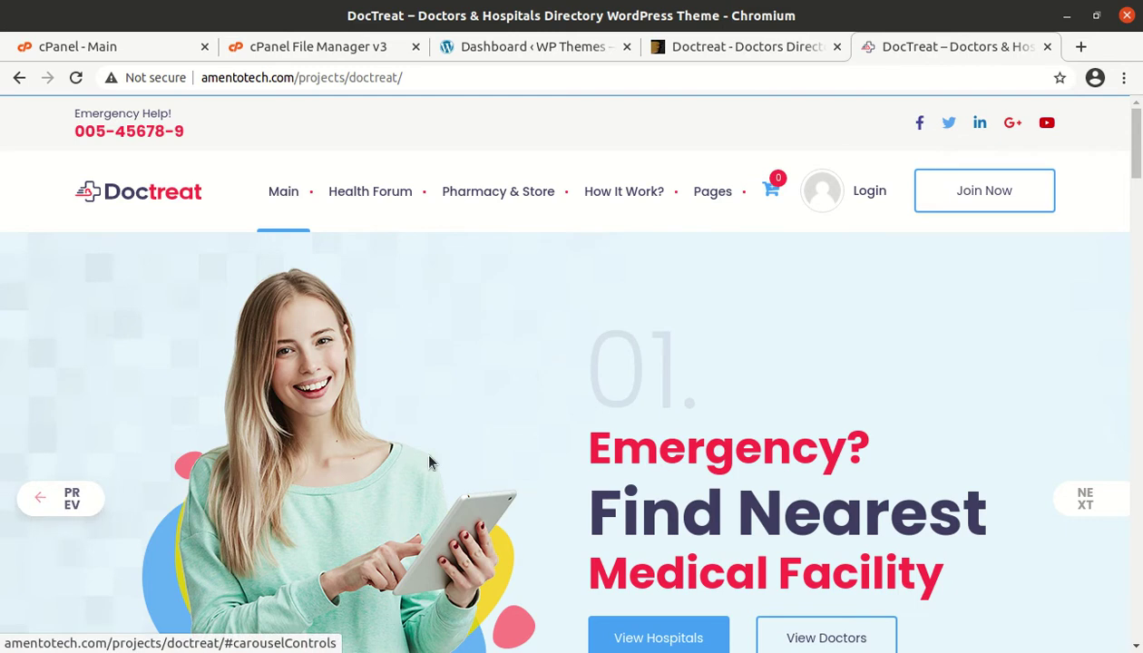
{"action": "scroll", "coordinate": [429, 454], "scroll_direction": "down", "scroll_amount": 3}
{"action": "scroll", "coordinate": [434, 461], "scroll_direction": "down", "scroll_amount": 3}
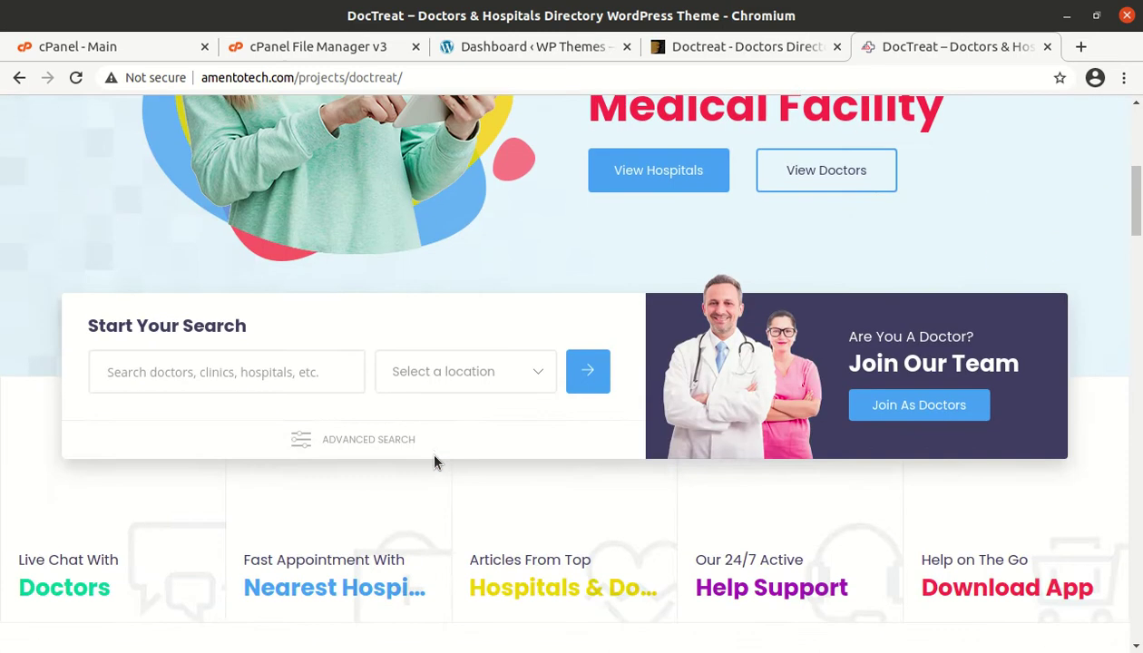
{"action": "scroll", "coordinate": [363, 442], "scroll_direction": "down", "scroll_amount": 2}
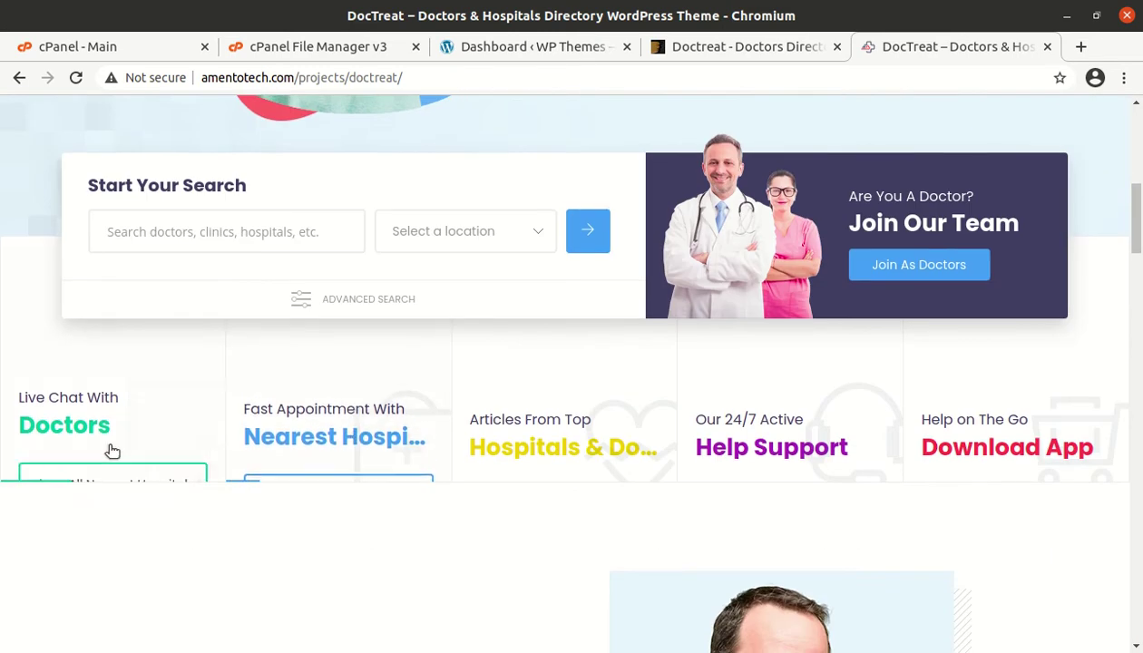
{"action": "scroll", "coordinate": [181, 444], "scroll_direction": "down", "scroll_amount": 1}
{"action": "scroll", "coordinate": [503, 395], "scroll_direction": "down", "scroll_amount": 4}
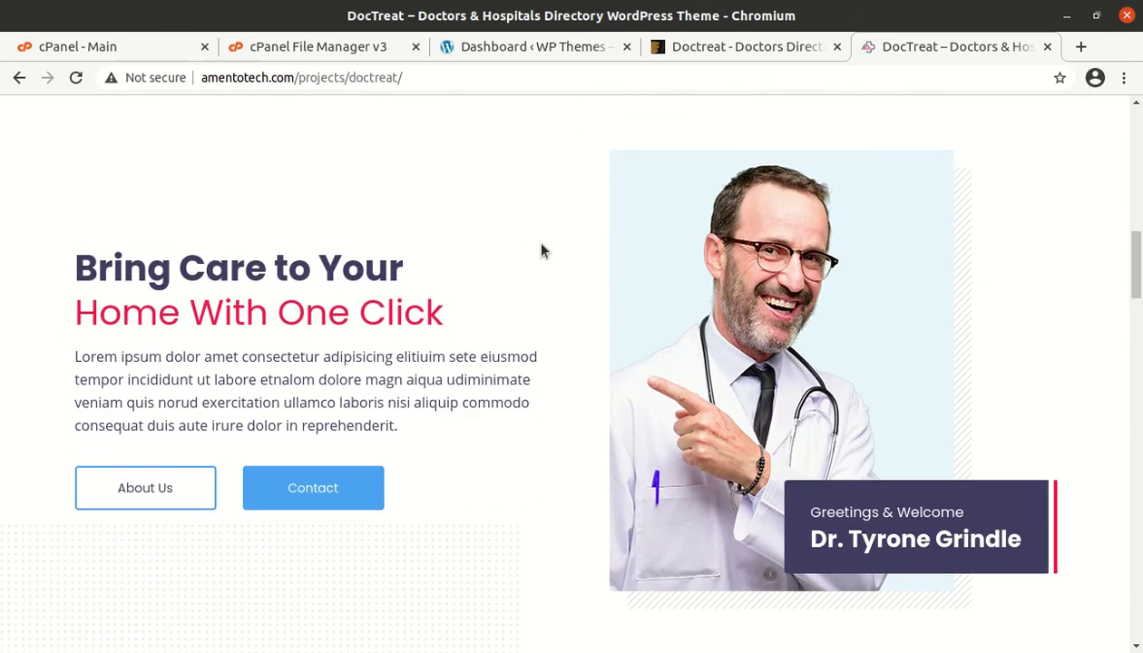
Switch to the theme's ThemeForest item page and check its Last Update and Created dates.
{"action": "left_click", "coordinate": [673, 50]}
{"action": "scroll", "coordinate": [691, 358], "scroll_direction": "down", "scroll_amount": 3}
{"action": "scroll", "coordinate": [690, 355], "scroll_direction": "down", "scroll_amount": 3}
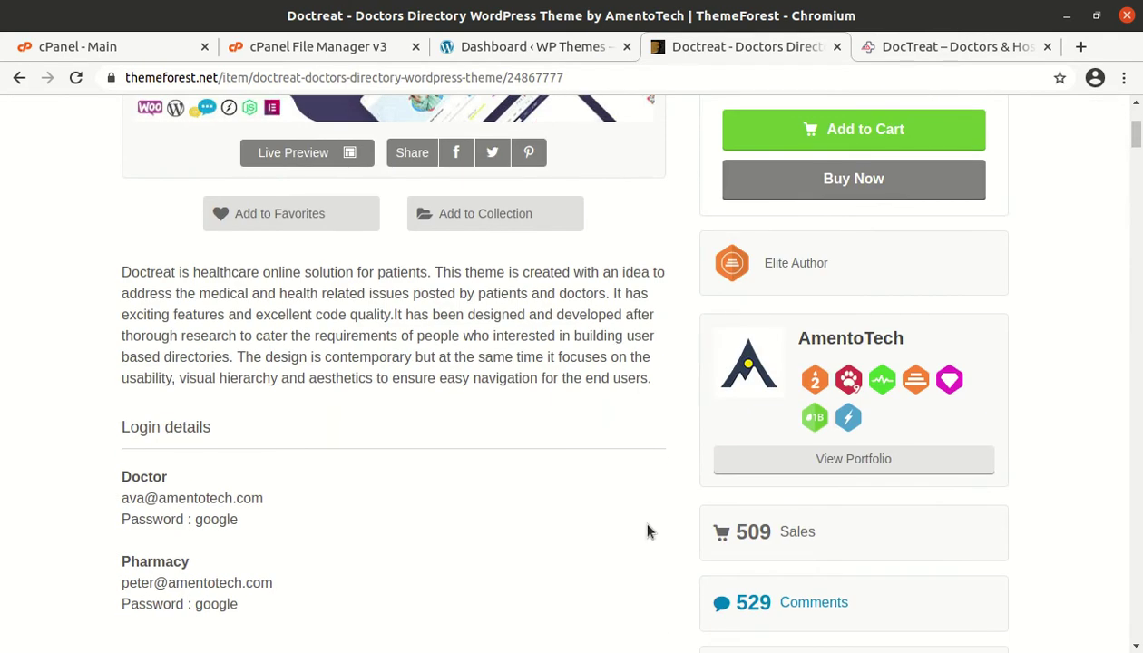
{"action": "scroll", "coordinate": [903, 363], "scroll_direction": "down", "scroll_amount": 3}
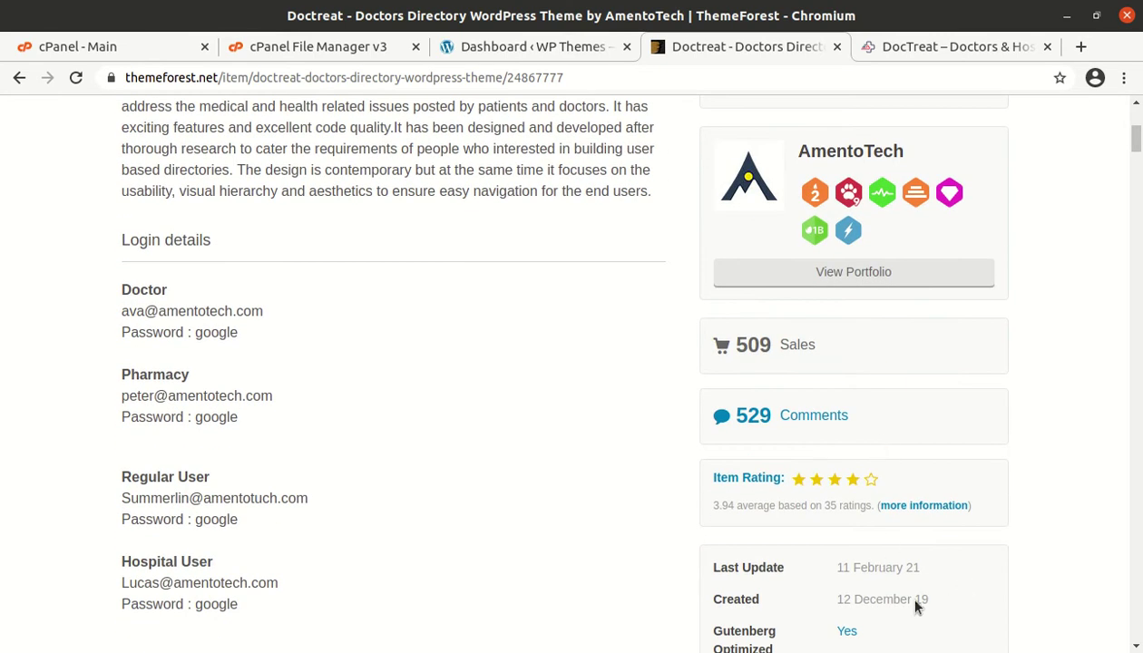
{"action": "left_click_drag", "start_coordinate": [944, 605], "coordinate": [833, 611]}
{"action": "left_click_drag", "start_coordinate": [925, 568], "coordinate": [840, 568]}
{"action": "left_click", "coordinate": [826, 586]}
{"action": "left_click_drag", "start_coordinate": [931, 578], "coordinate": [815, 578]}
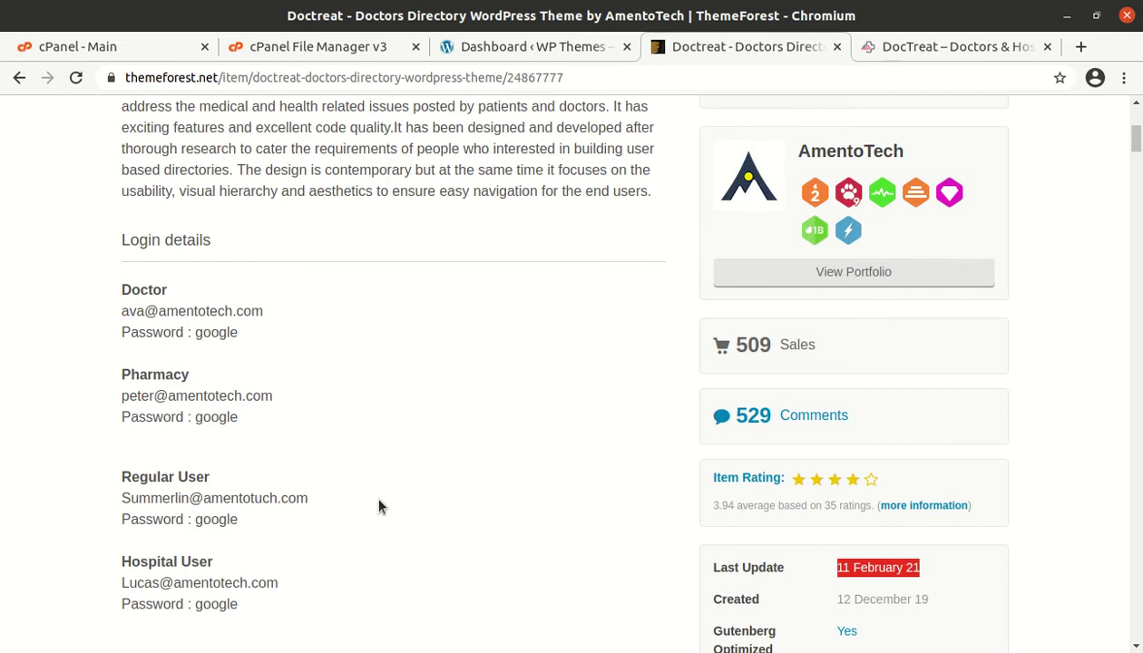
Examine the demo Login details listed for the Doctor, Pharmacy, Regular User and Hospital User accounts.
{"action": "scroll", "coordinate": [379, 507], "scroll_direction": "down", "scroll_amount": 3}
{"action": "scroll", "coordinate": [379, 507], "scroll_direction": "up", "scroll_amount": 3}
{"action": "scroll", "coordinate": [379, 507], "scroll_direction": "down", "scroll_amount": 1}
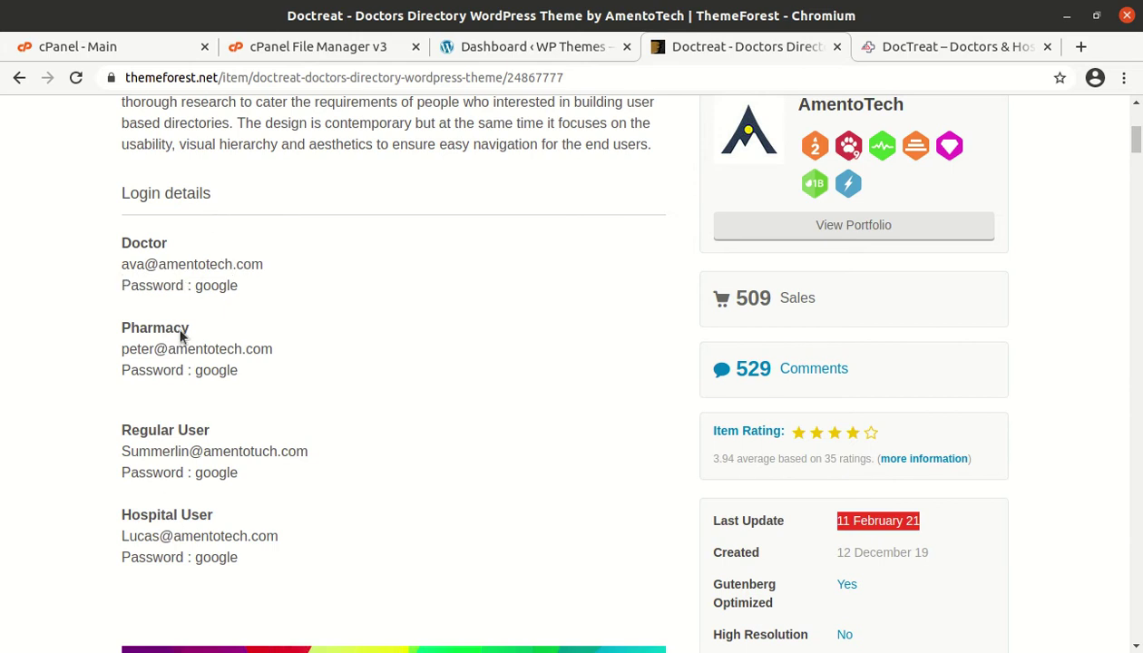
{"action": "scroll", "coordinate": [183, 366], "scroll_direction": "down", "scroll_amount": 6}
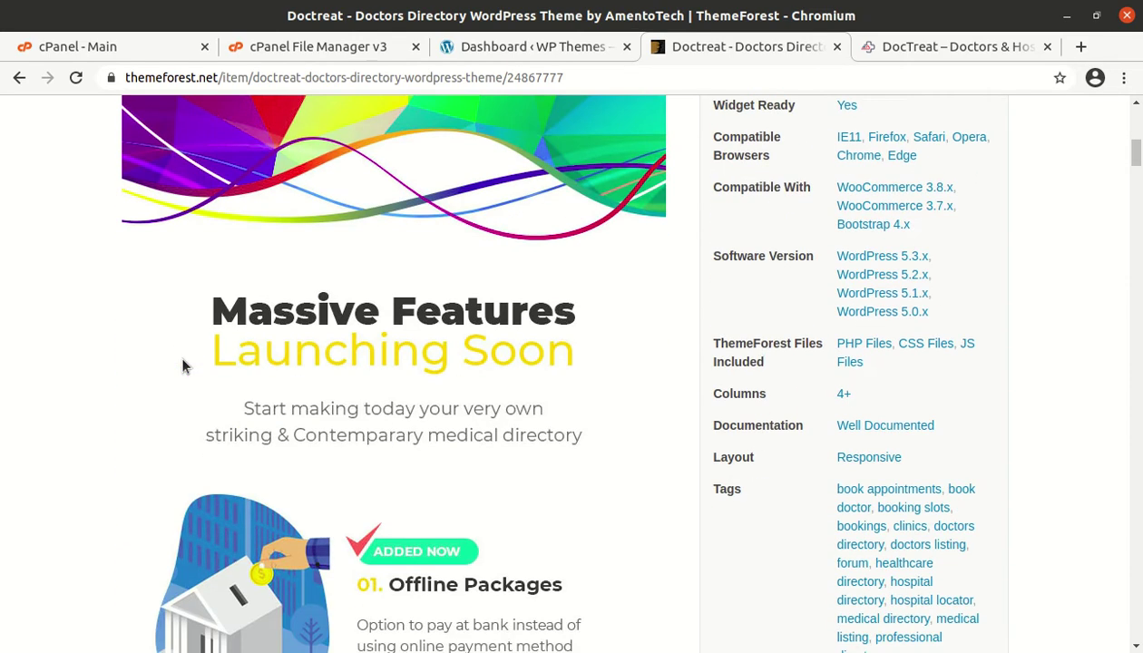
{"action": "scroll", "coordinate": [182, 365], "scroll_direction": "down", "scroll_amount": 3}
{"action": "scroll", "coordinate": [180, 365], "scroll_direction": "up", "scroll_amount": 9}
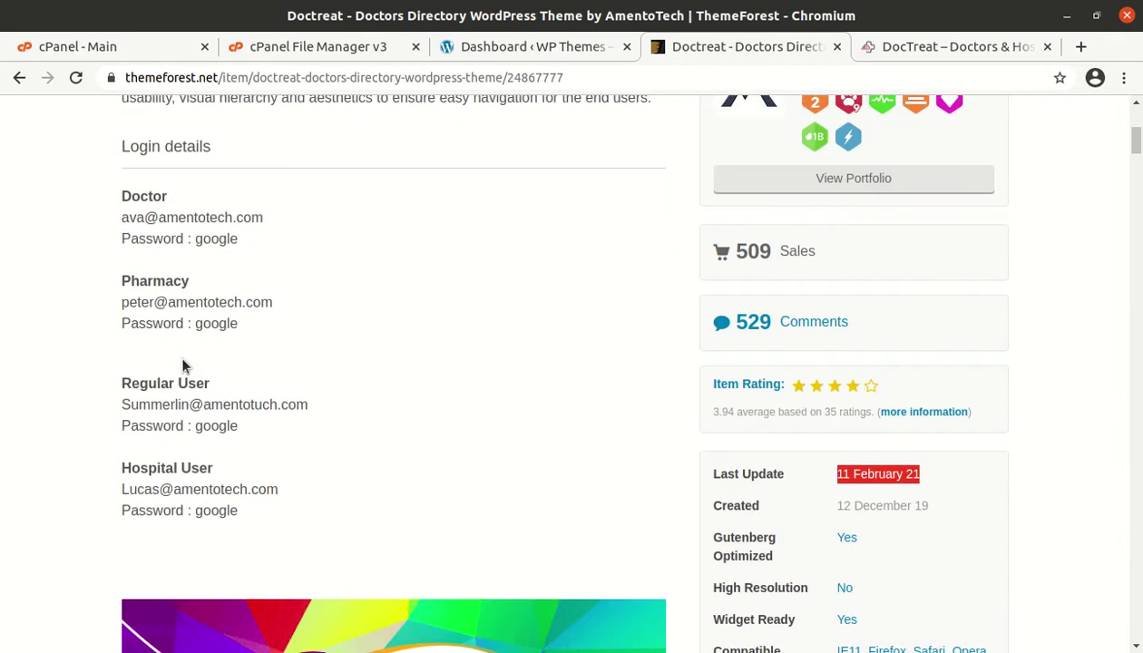
{"action": "left_click_drag", "start_coordinate": [121, 201], "coordinate": [179, 203]}
{"action": "left_click", "coordinate": [113, 282]}
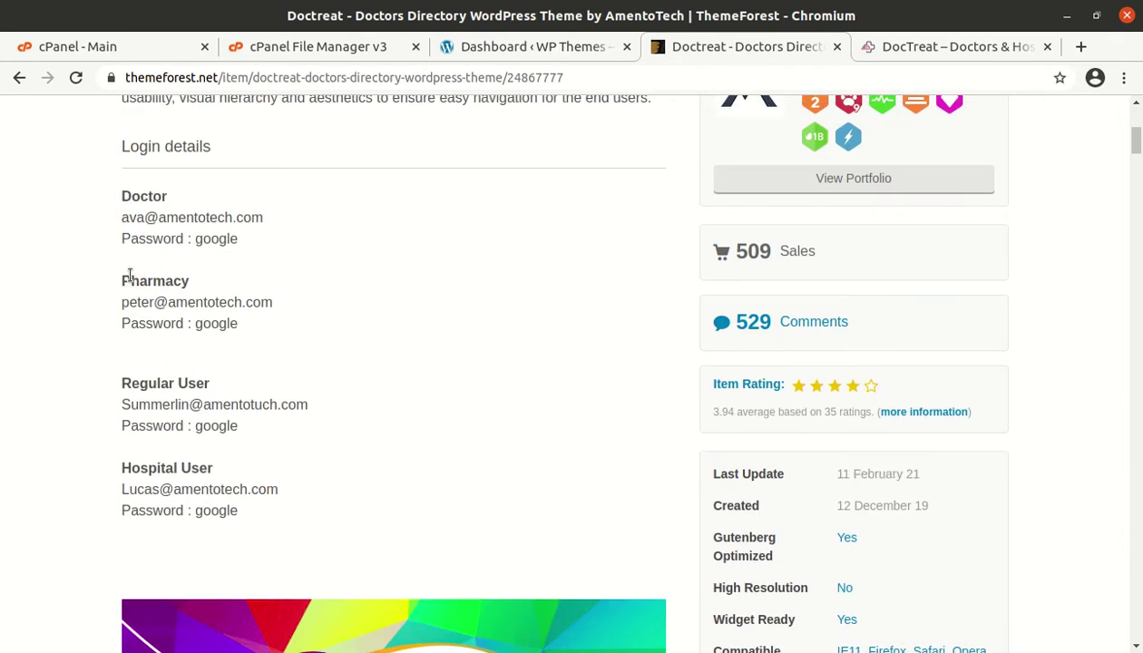
{"action": "left_click_drag", "start_coordinate": [120, 382], "coordinate": [196, 381]}
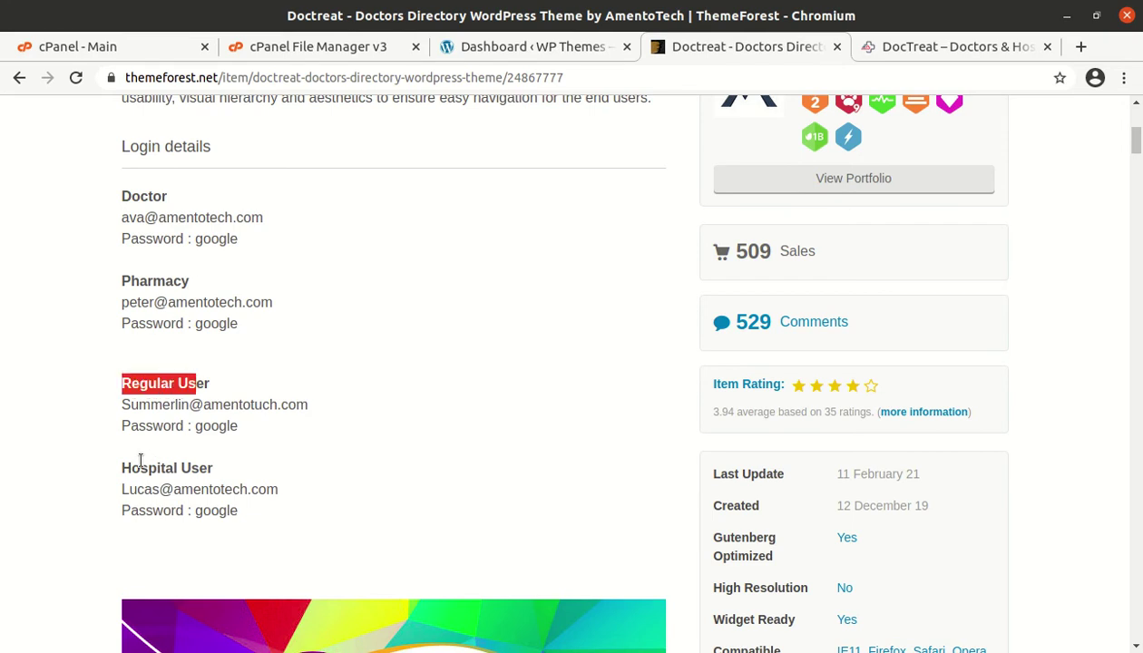
{"action": "left_click_drag", "start_coordinate": [146, 460], "coordinate": [229, 468]}
{"action": "left_click", "coordinate": [404, 453]}
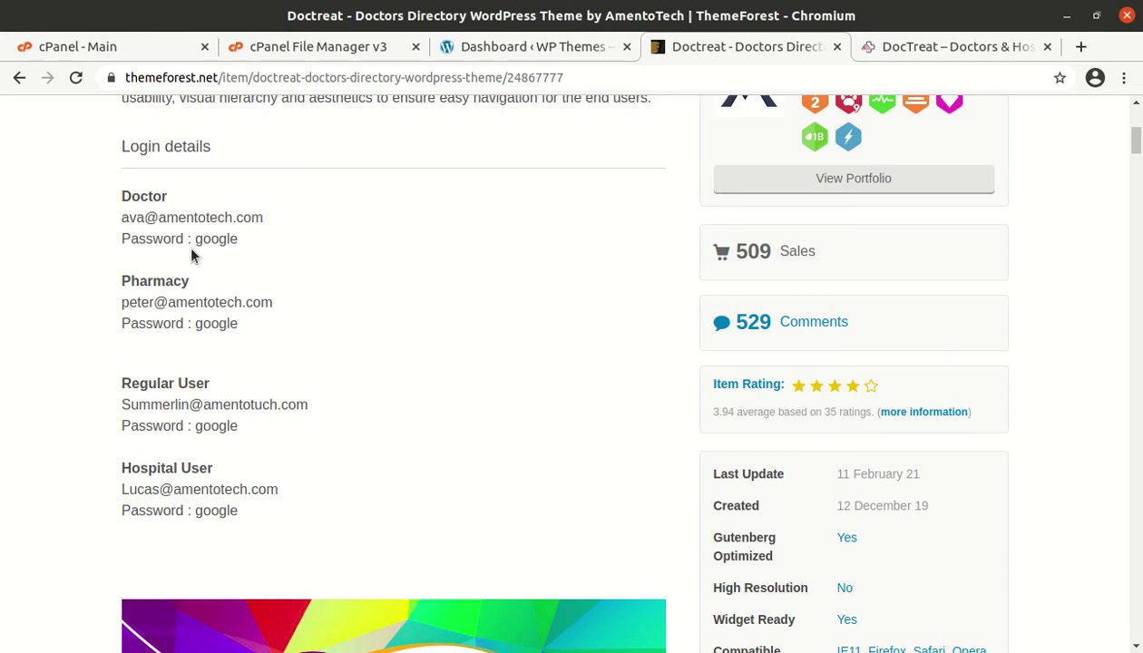
{"action": "scroll", "coordinate": [191, 255], "scroll_direction": "up", "scroll_amount": 4}
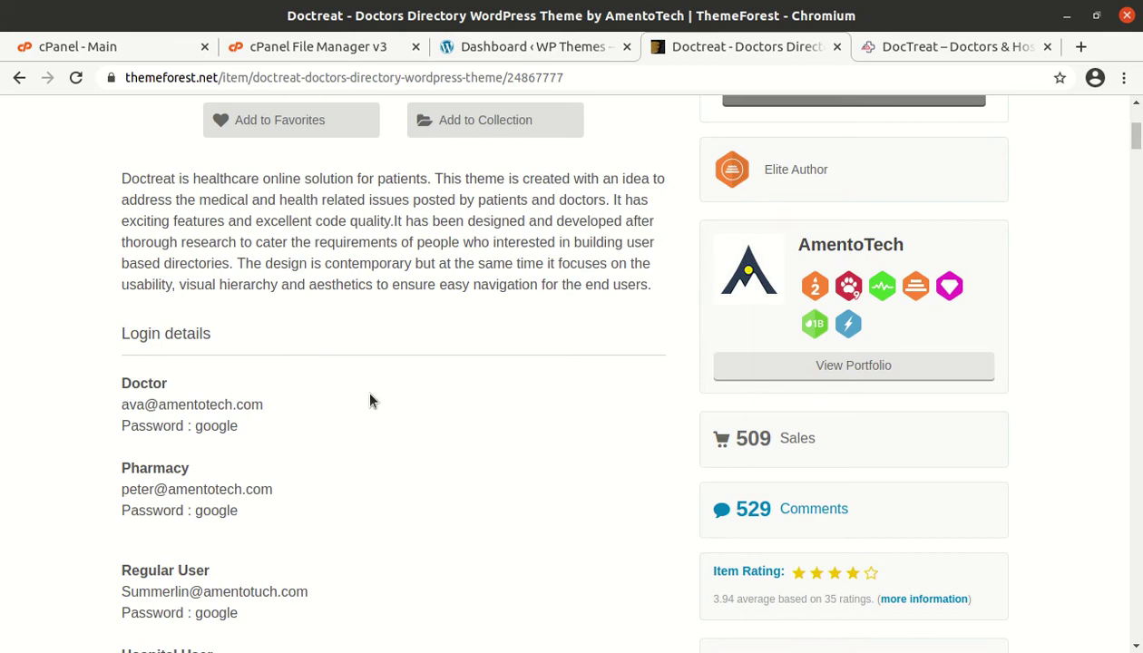
{"action": "scroll", "coordinate": [280, 354], "scroll_direction": "down", "scroll_amount": 2}
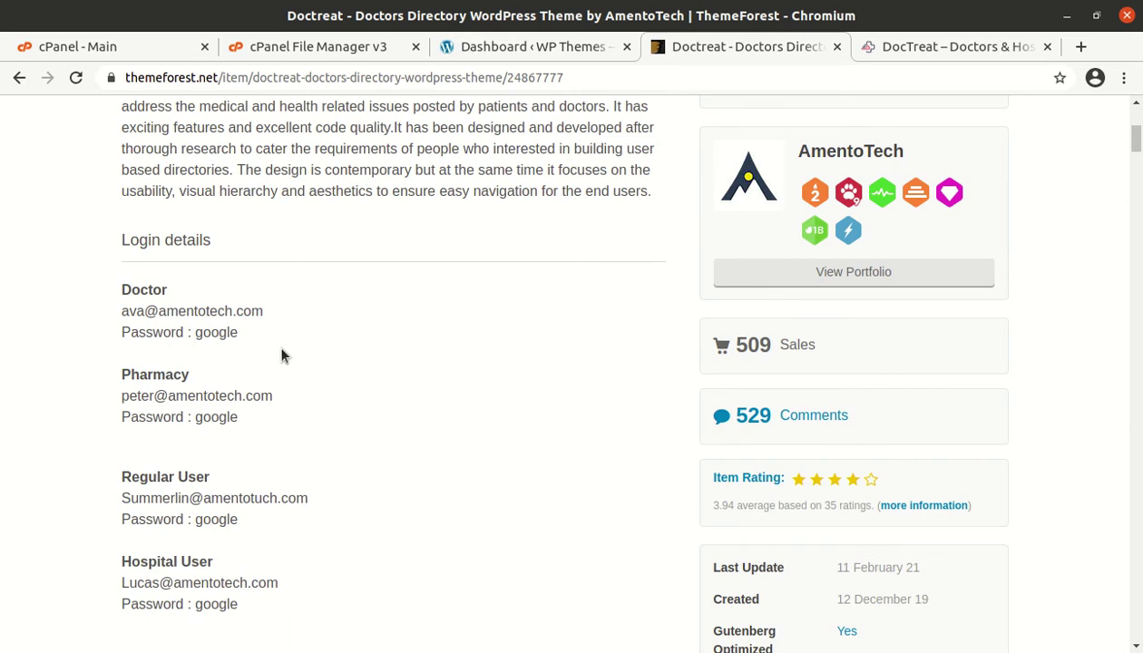
{"action": "scroll", "coordinate": [297, 336], "scroll_direction": "down", "scroll_amount": 2}
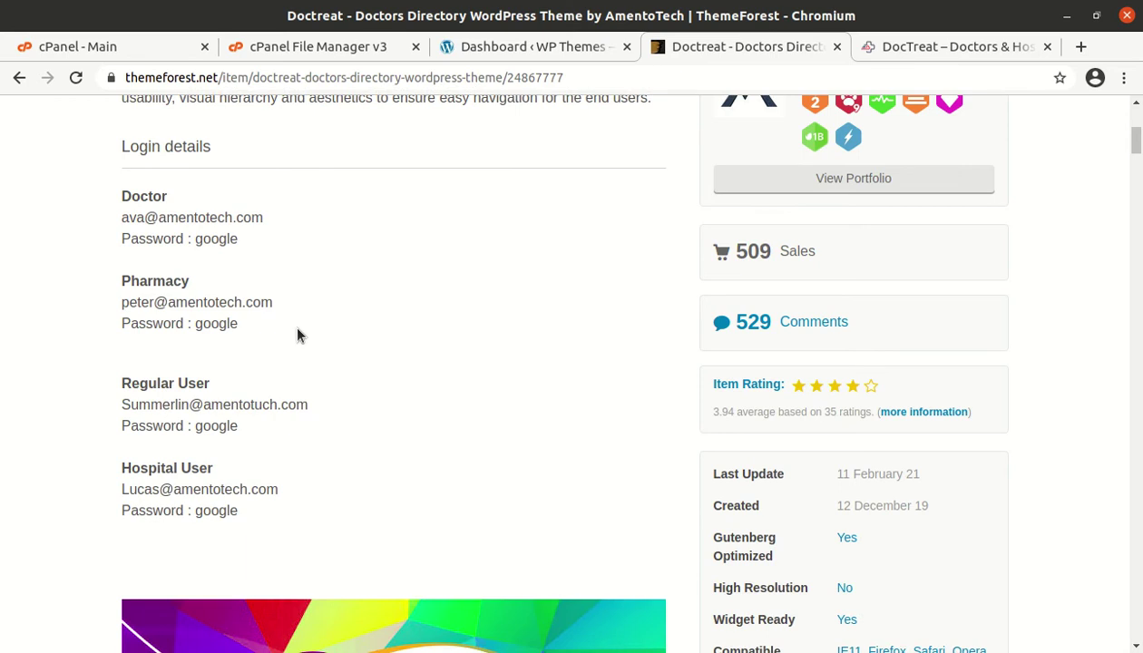
Read through the Massive Features list, from Offline Packages and Appointment on Call to Generate Prescription and Patient History.
{"action": "scroll", "coordinate": [298, 336], "scroll_direction": "down", "scroll_amount": 10}
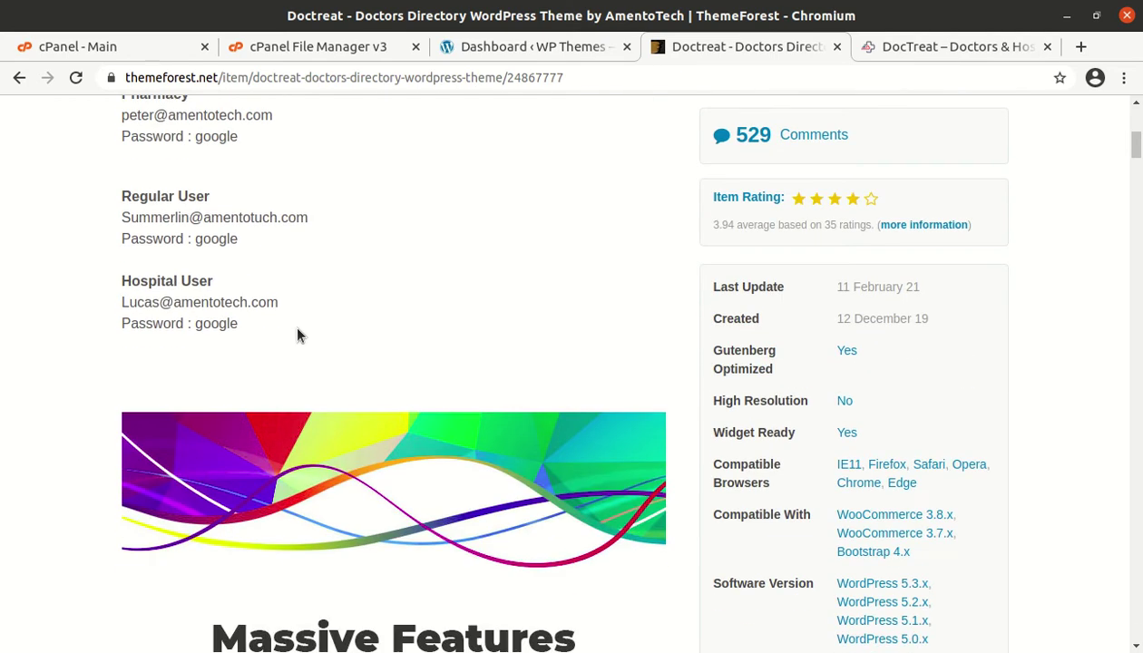
{"action": "scroll", "coordinate": [635, 381], "scroll_direction": "down", "scroll_amount": 2}
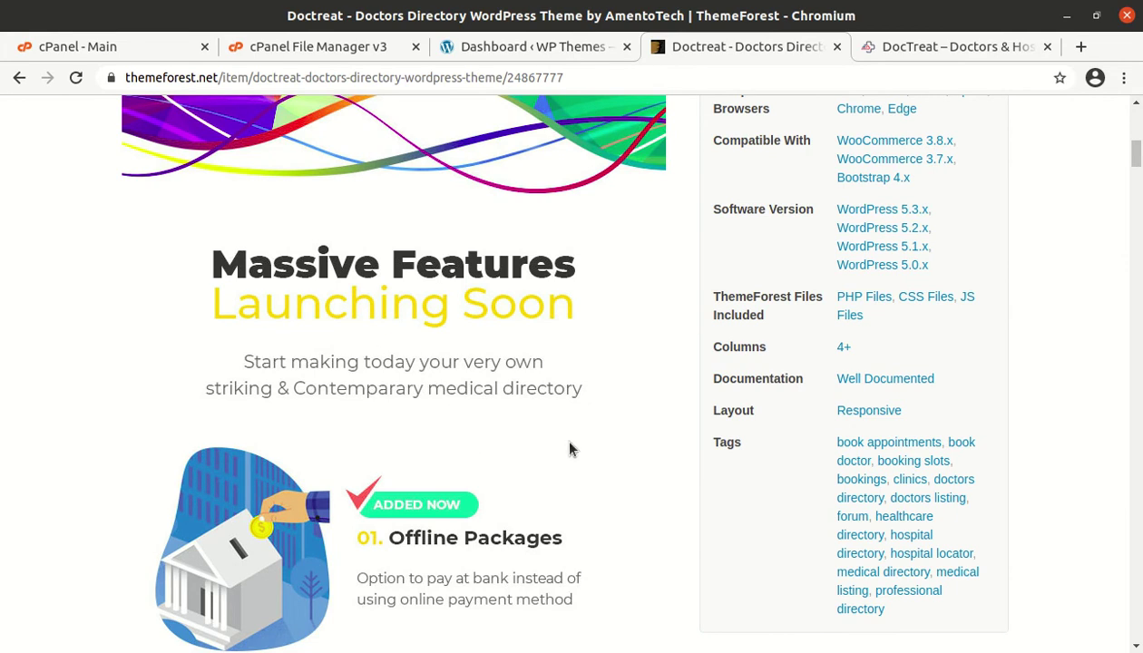
{"action": "scroll", "coordinate": [481, 427], "scroll_direction": "down", "scroll_amount": 5}
{"action": "scroll", "coordinate": [472, 399], "scroll_direction": "down", "scroll_amount": 5}
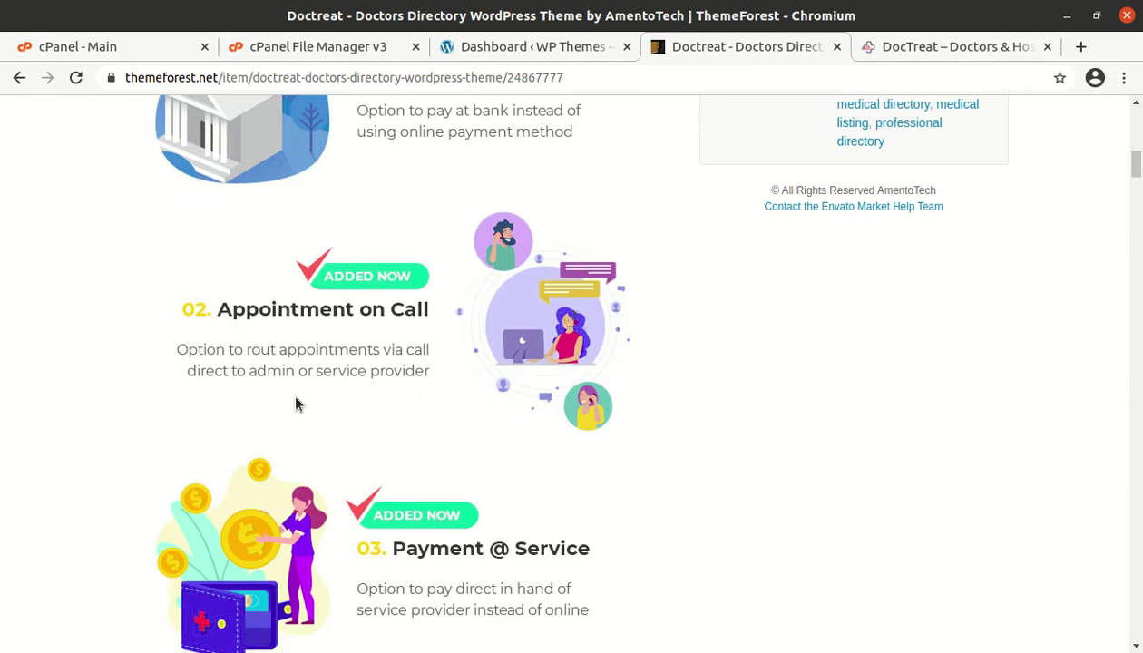
{"action": "scroll", "coordinate": [274, 365], "scroll_direction": "down", "scroll_amount": 3}
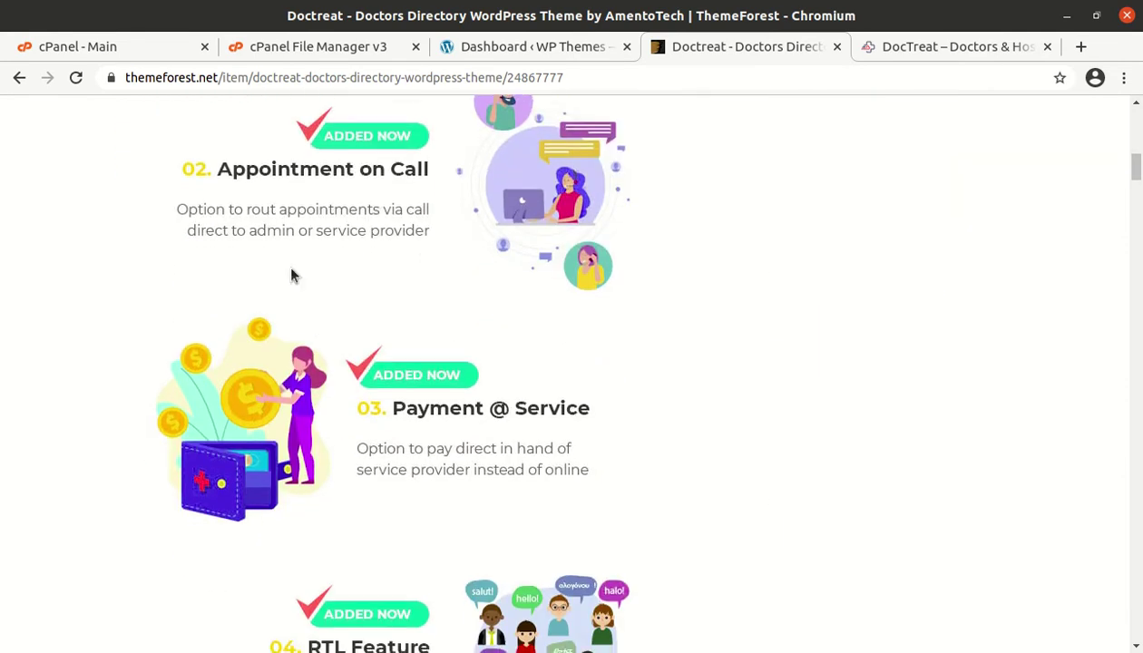
{"action": "scroll", "coordinate": [408, 447], "scroll_direction": "down", "scroll_amount": 3}
{"action": "scroll", "coordinate": [464, 358], "scroll_direction": "down", "scroll_amount": 8}
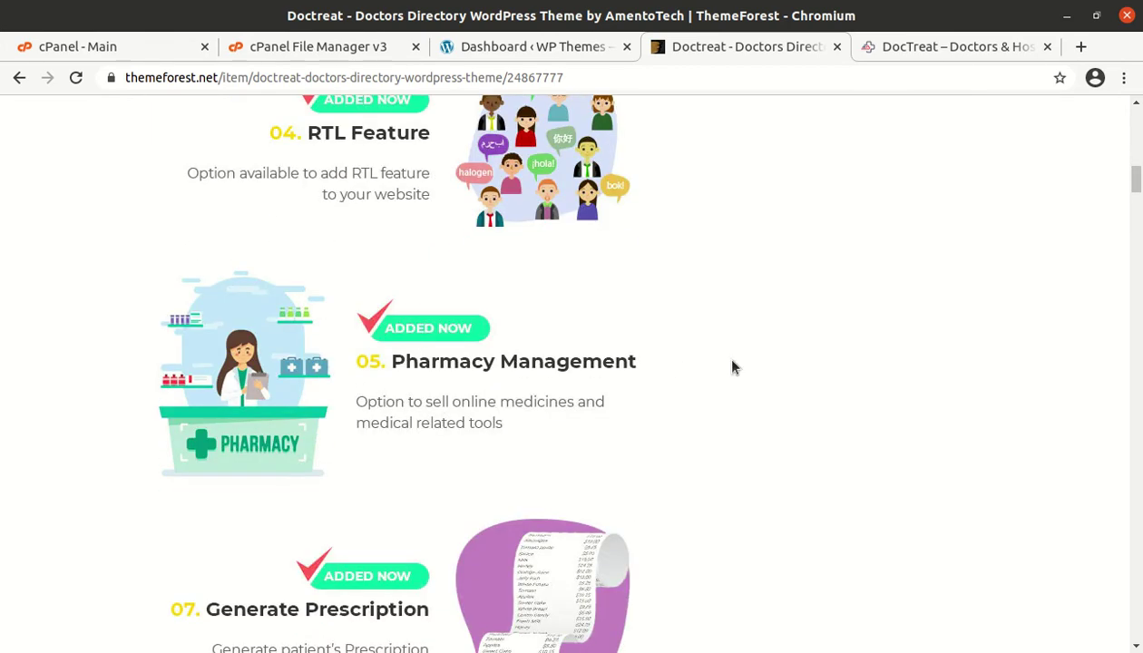
{"action": "scroll", "coordinate": [735, 366], "scroll_direction": "down", "scroll_amount": 5}
{"action": "scroll", "coordinate": [449, 392], "scroll_direction": "down", "scroll_amount": 3}
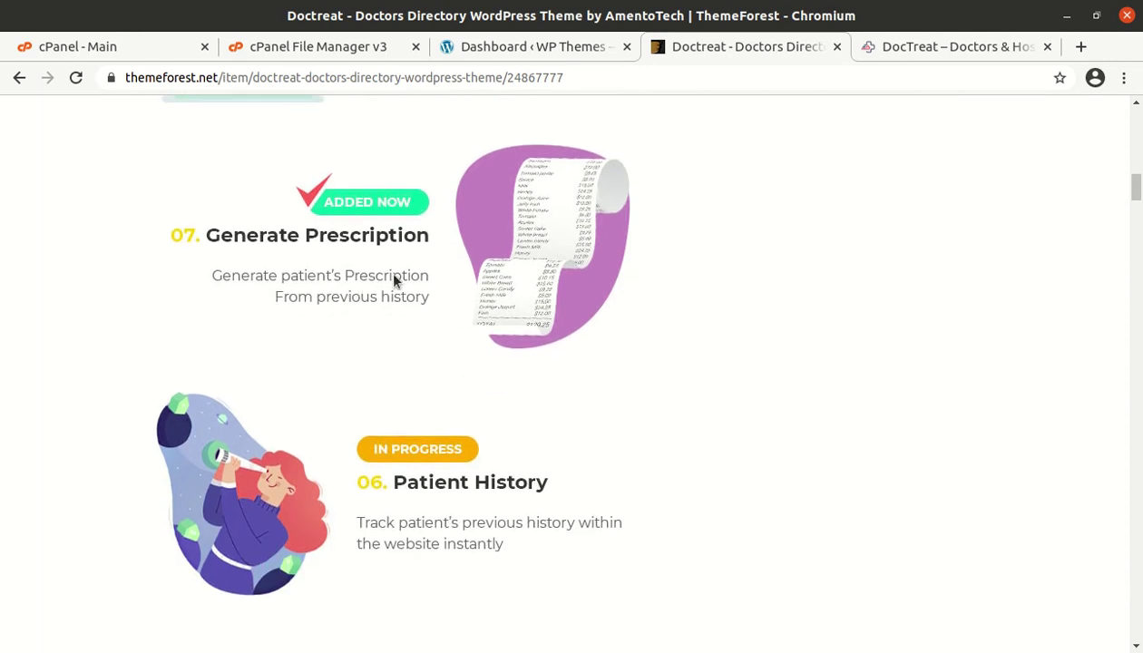
{"action": "scroll", "coordinate": [531, 268], "scroll_direction": "down", "scroll_amount": 2}
{"action": "scroll", "coordinate": [530, 267], "scroll_direction": "down", "scroll_amount": 3}
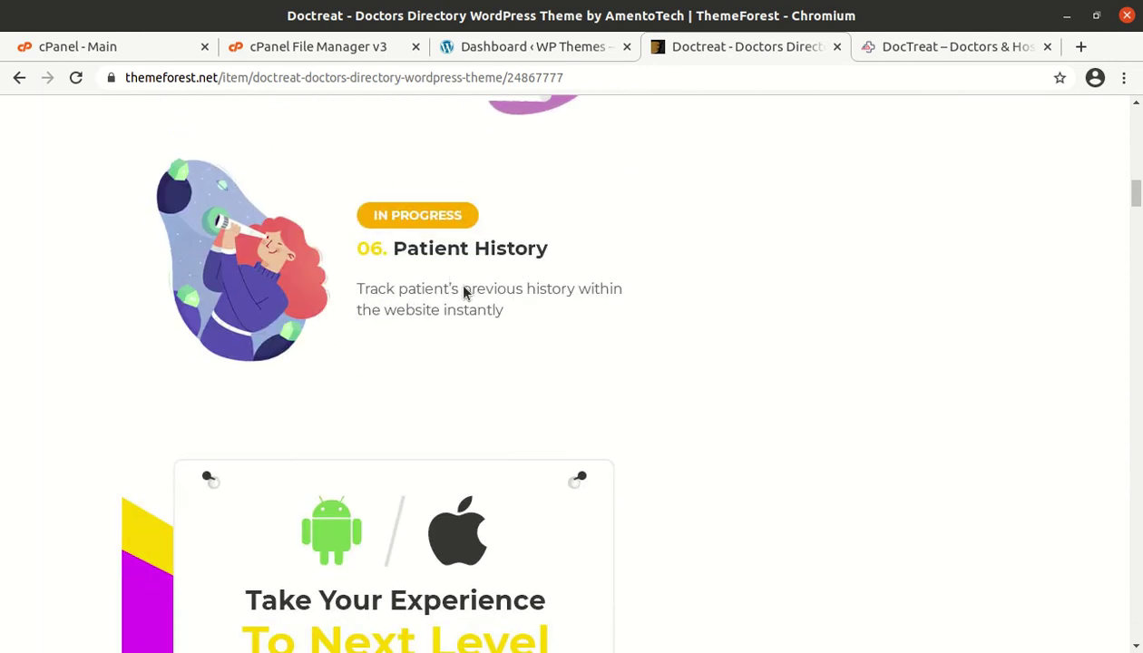
Look at the mobile app preview in the item description, then return to the start of the item page.
{"action": "scroll", "coordinate": [642, 272], "scroll_direction": "down", "scroll_amount": 12}
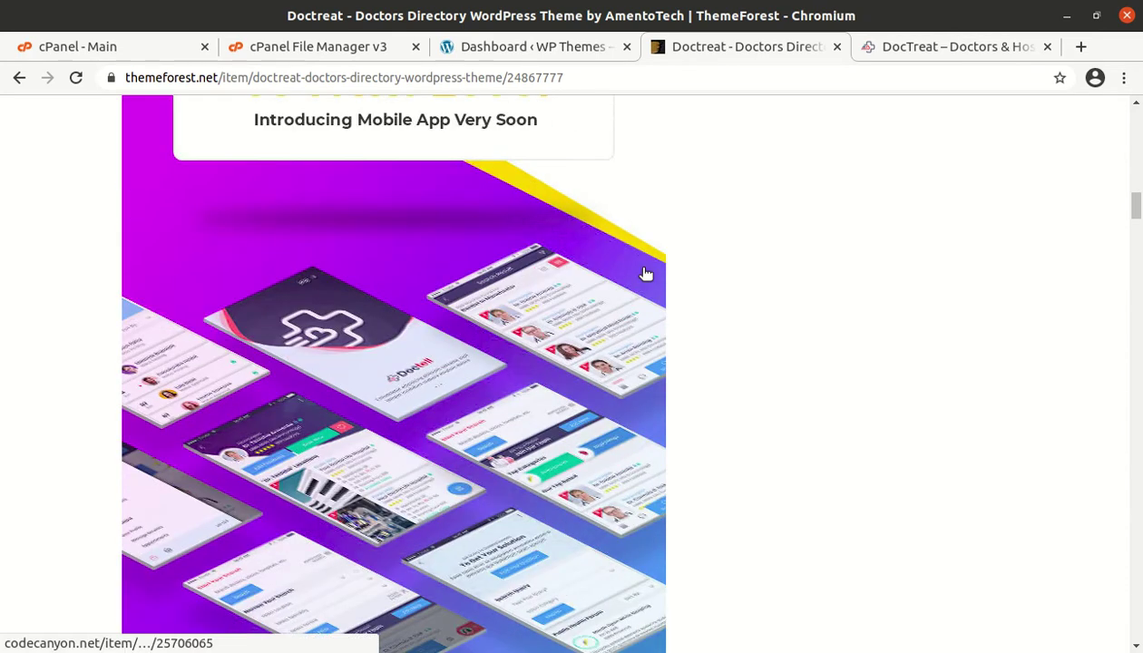
{"action": "scroll", "coordinate": [646, 272], "scroll_direction": "up", "scroll_amount": 13}
{"action": "scroll", "coordinate": [642, 274], "scroll_direction": "up", "scroll_amount": 18}
{"action": "scroll", "coordinate": [643, 275], "scroll_direction": "up", "scroll_amount": 19}
{"action": "scroll", "coordinate": [643, 275], "scroll_direction": "up", "scroll_amount": 6}
{"action": "scroll", "coordinate": [642, 267], "scroll_direction": "up", "scroll_amount": 13}
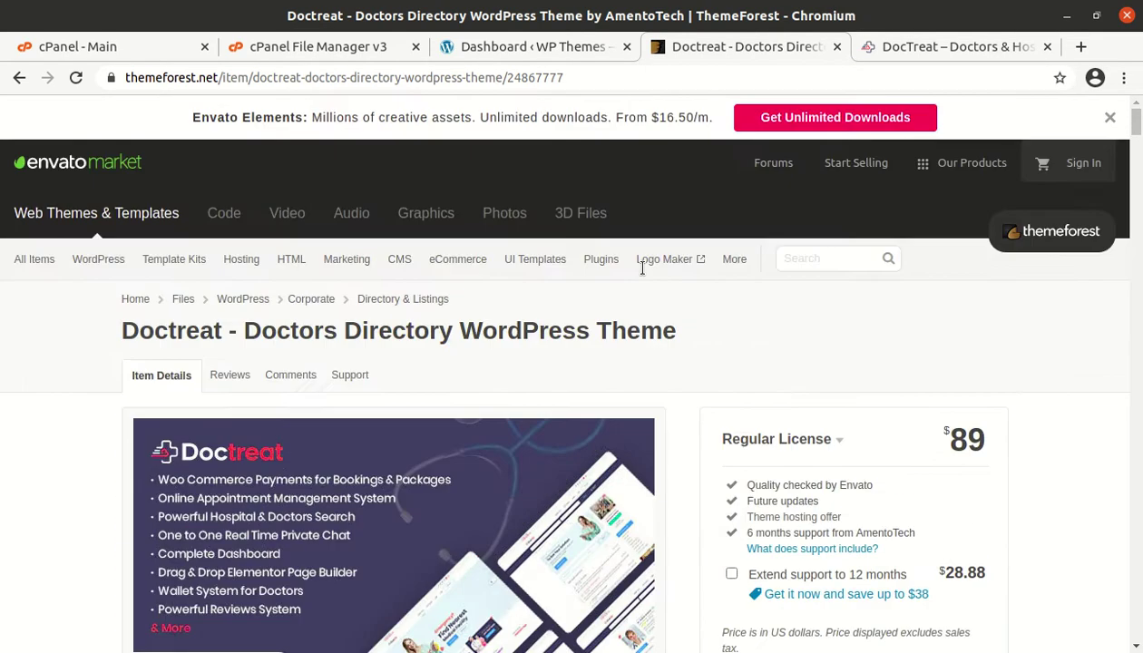
Switch to the WordPress dashboard and visit the WP Themes site's front page.
{"action": "left_click", "coordinate": [567, 50]}
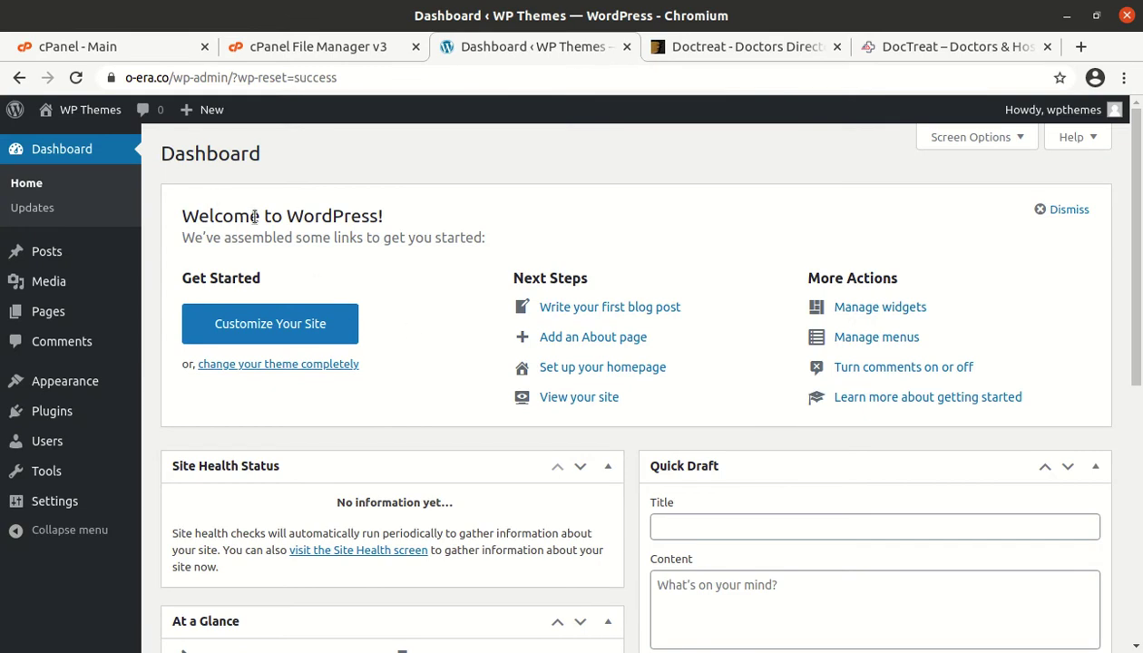
{"action": "mouse_move", "coordinate": [76, 109]}
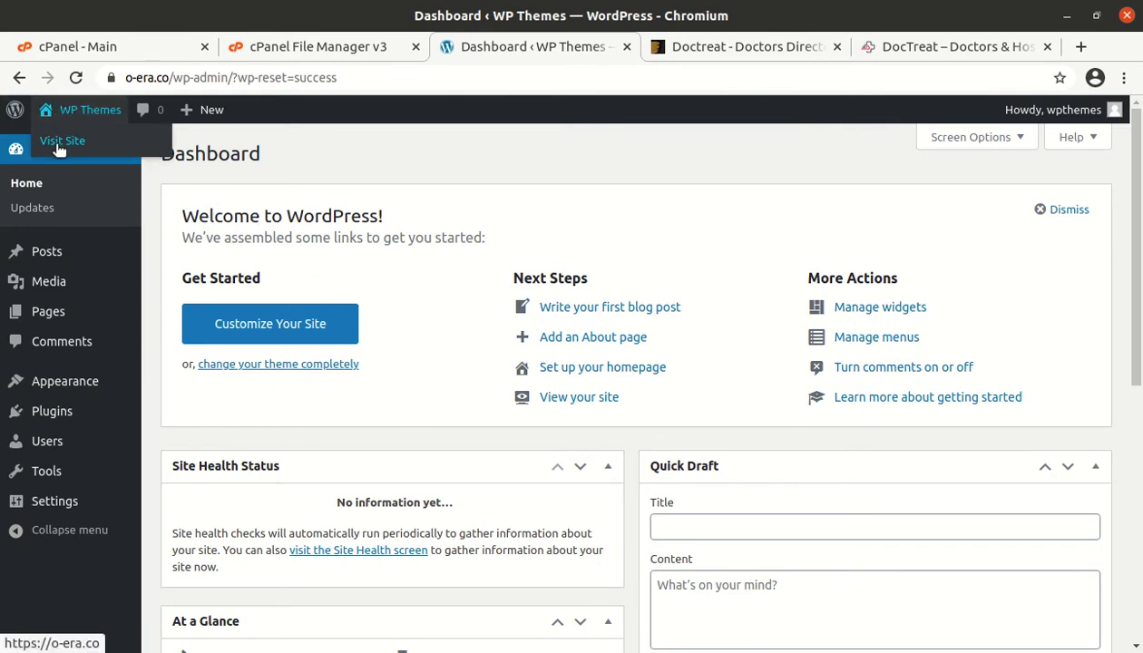
{"action": "left_click", "coordinate": [56, 145]}
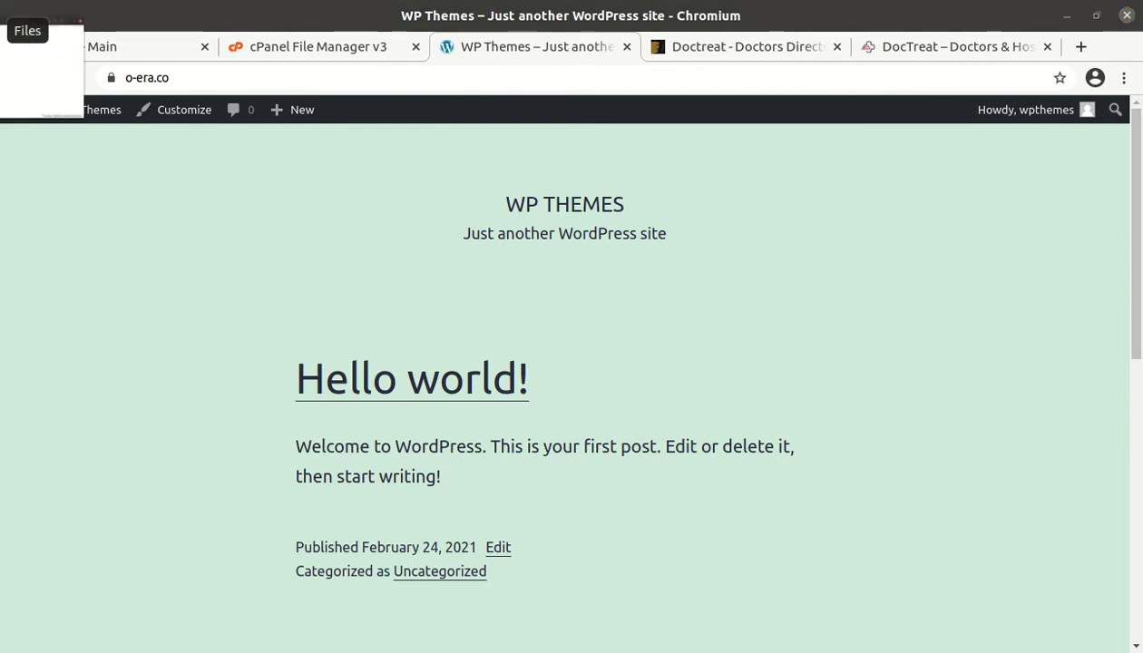
Switch to the Files app and open the doctreat folder inside Downloads.
{"action": "left_click", "coordinate": [4, 25]}
{"action": "left_click", "coordinate": [381, 272]}
{"action": "double_click", "coordinate": [304, 205]}
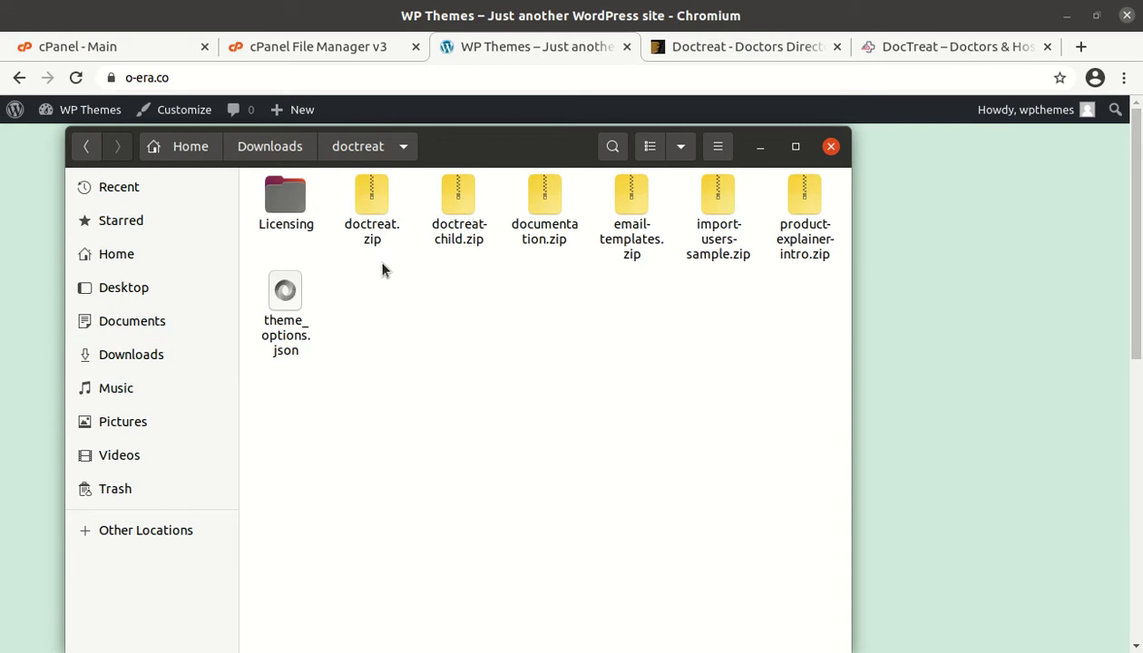
Look over the archives in the doctreat package folder, from doctreat.zip to product-explainer-intro.zip, then return to the browser.
{"action": "left_click", "coordinate": [373, 205]}
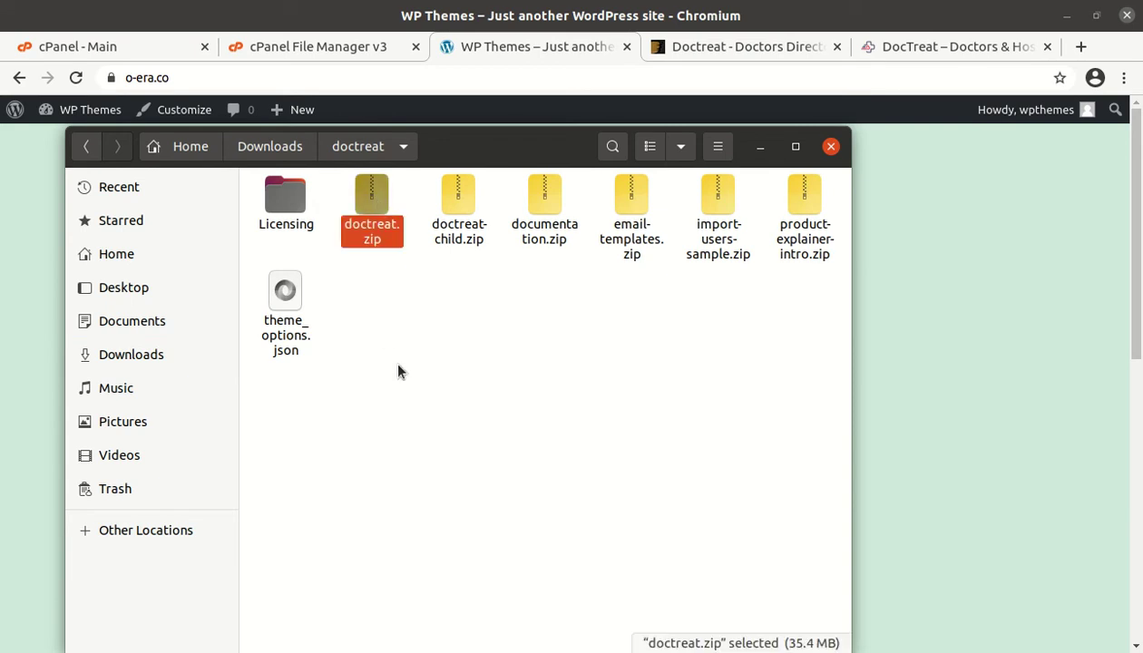
{"action": "left_click", "coordinate": [456, 200]}
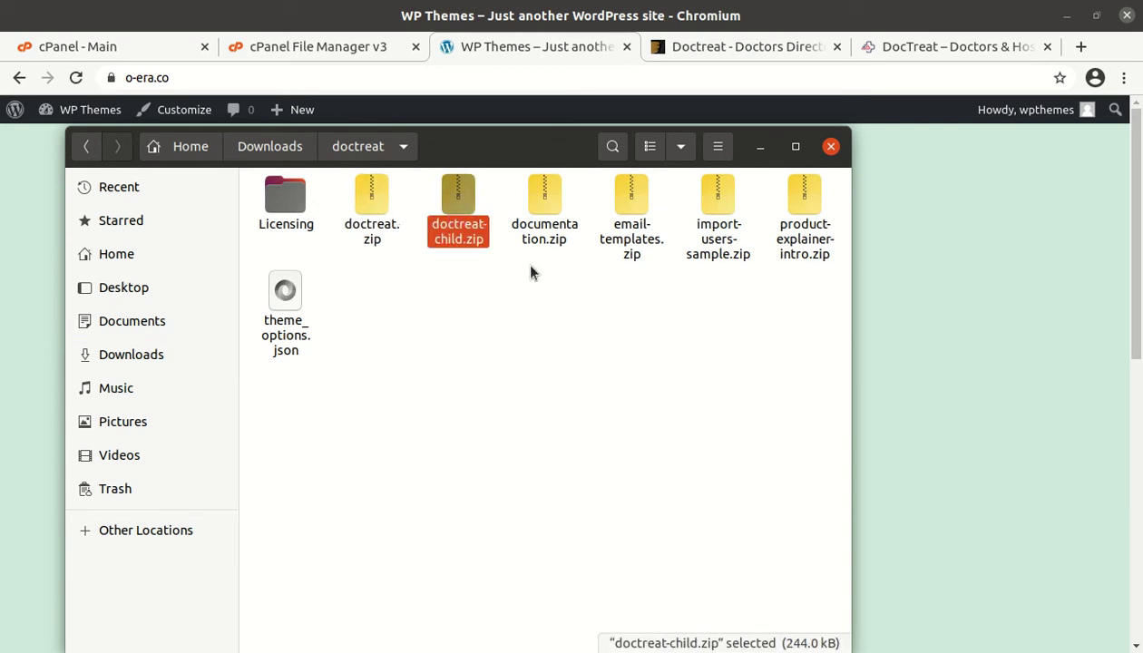
{"action": "left_click", "coordinate": [545, 214]}
{"action": "left_click", "coordinate": [620, 214]}
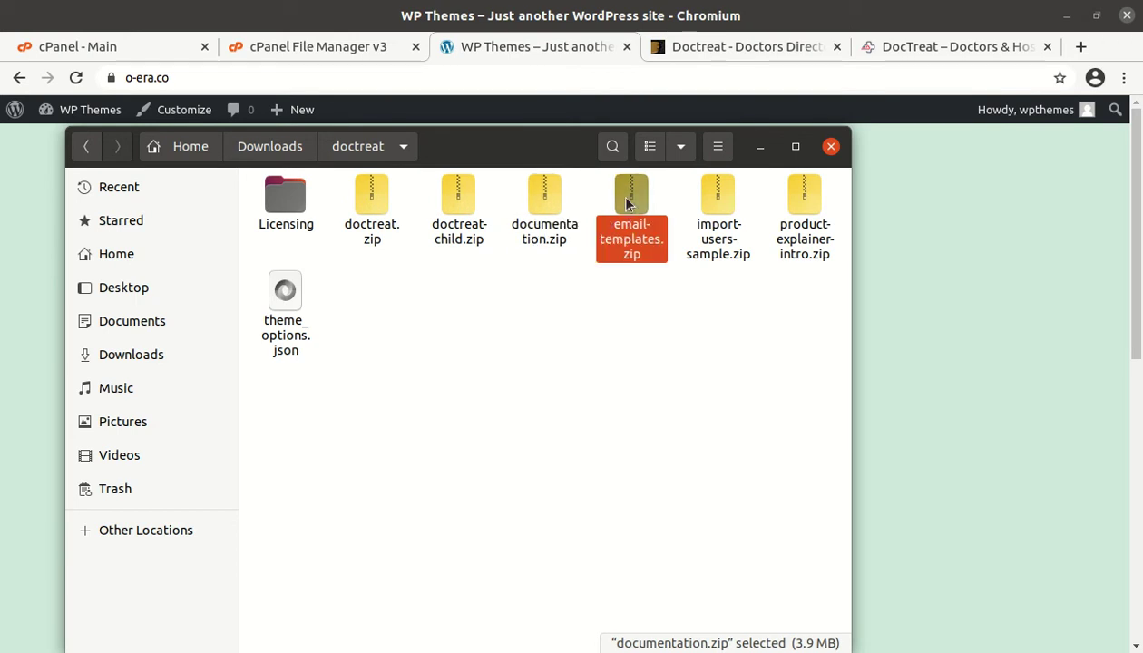
{"action": "left_click", "coordinate": [712, 216]}
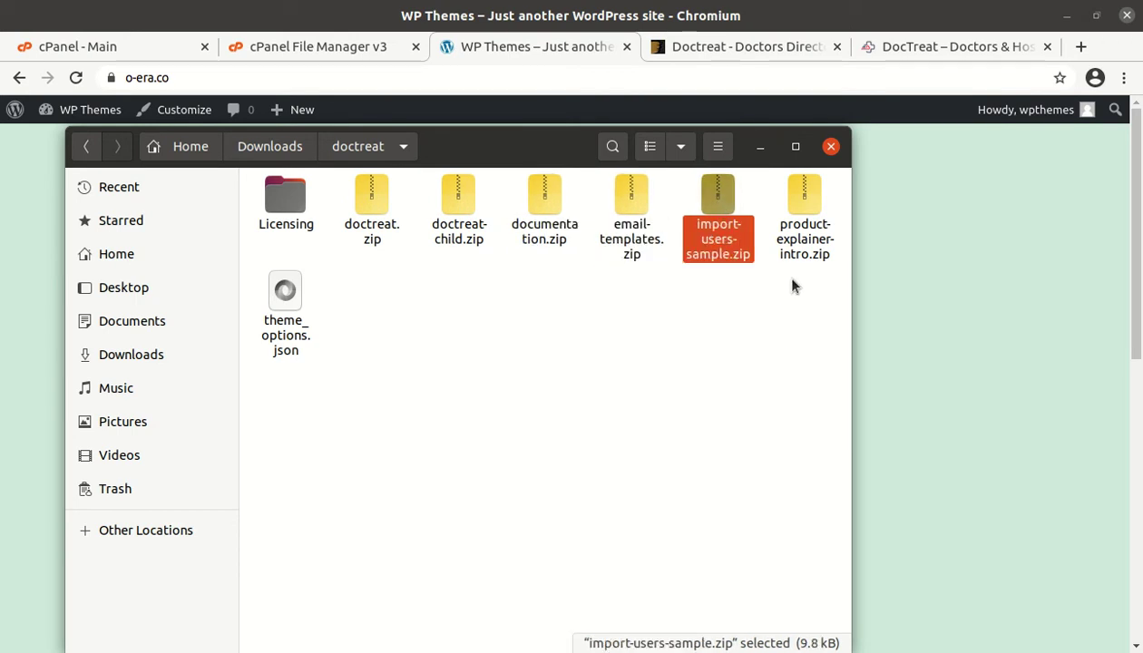
{"action": "left_click", "coordinate": [804, 188]}
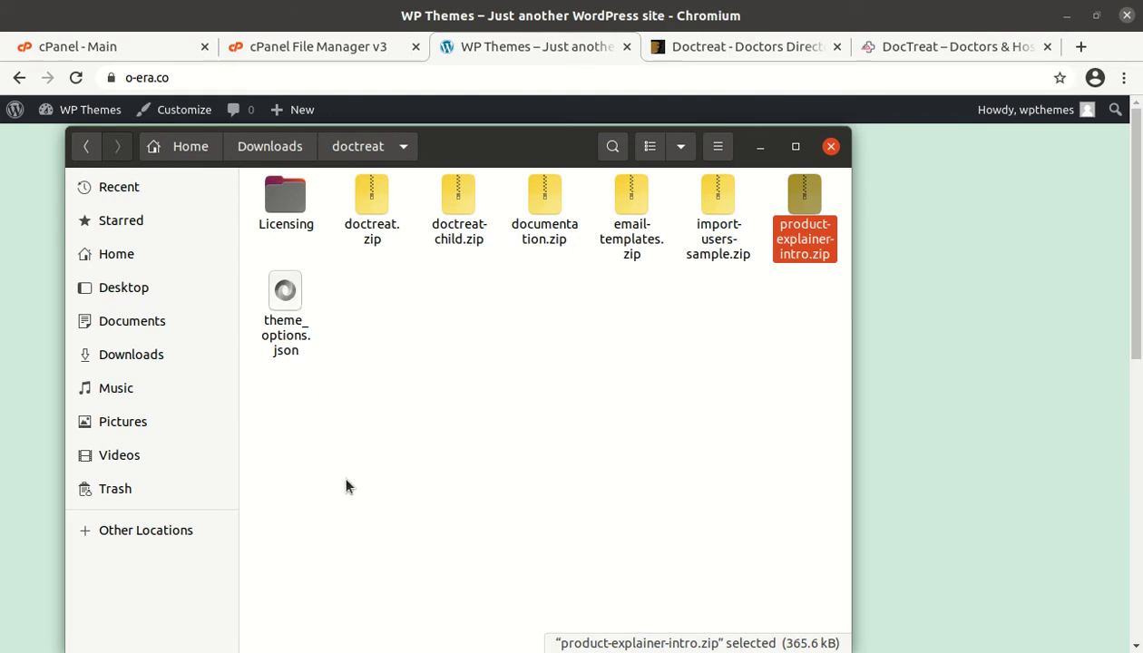
{"action": "left_click", "coordinate": [762, 148]}
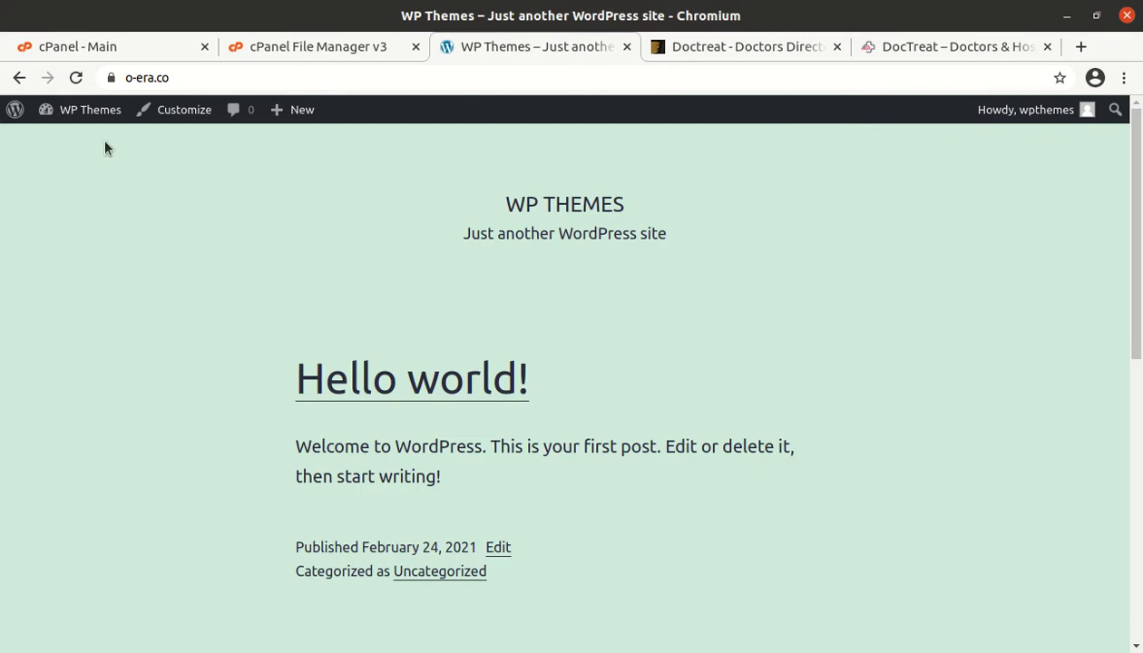
Go to the site's theme management and bring up the upload form for adding a theme from a .zip file.
{"action": "mouse_move", "coordinate": [91, 110]}
{"action": "left_click", "coordinate": [69, 167]}
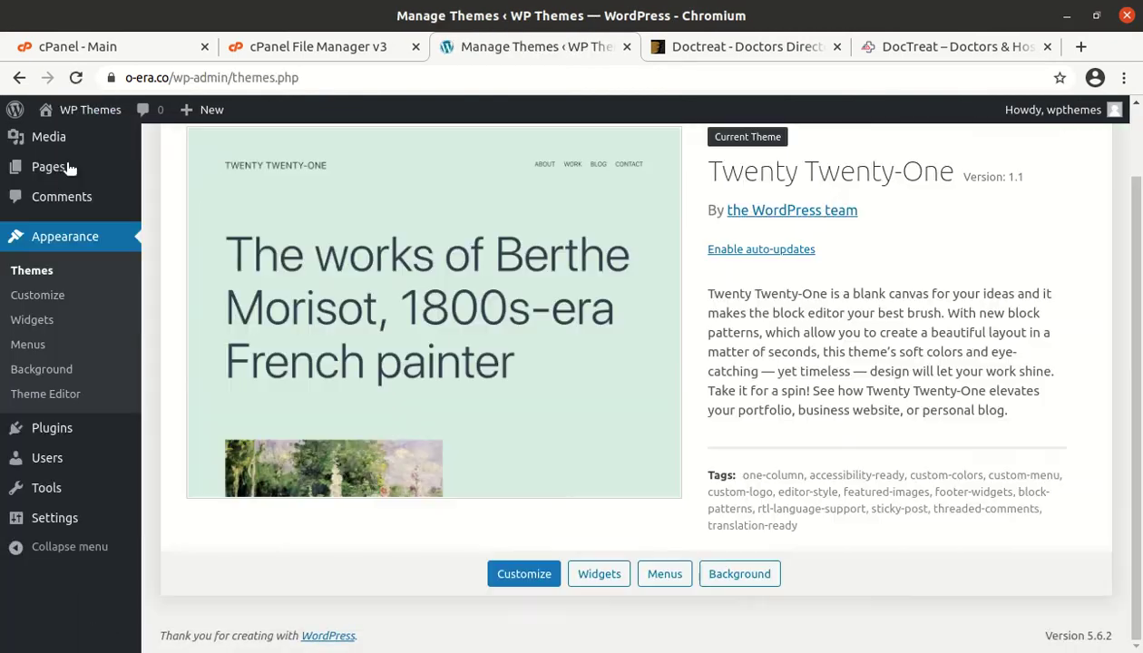
{"action": "scroll", "coordinate": [296, 314], "scroll_direction": "up", "scroll_amount": 2}
{"action": "left_click", "coordinate": [311, 155]}
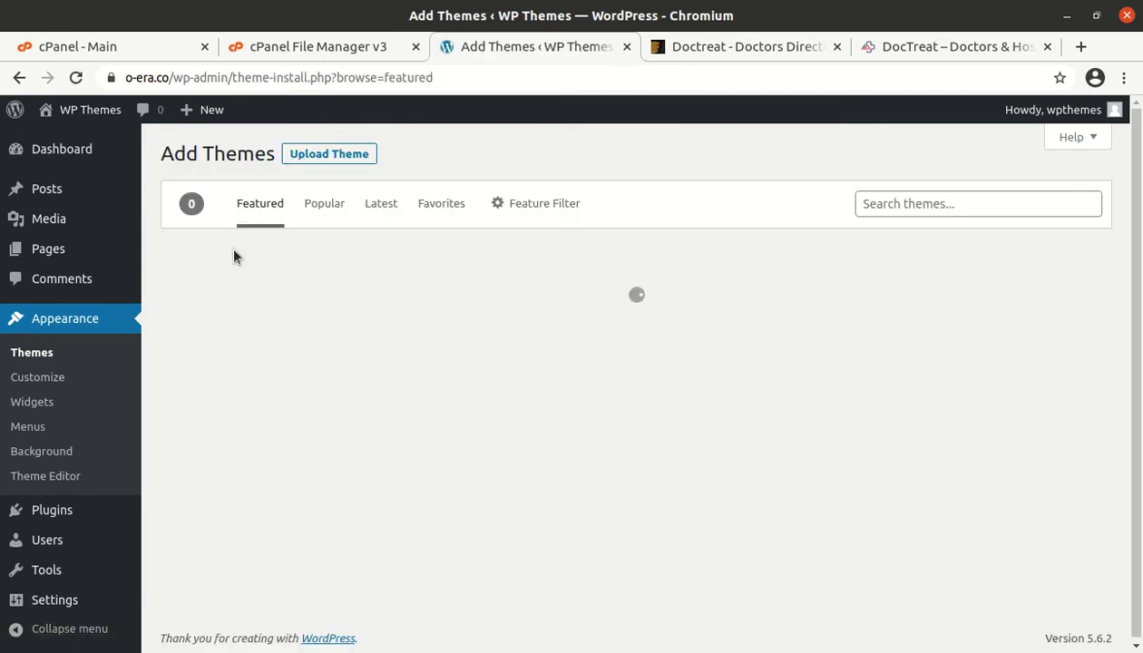
{"action": "left_click", "coordinate": [333, 155]}
{"action": "left_click", "coordinate": [513, 313]}
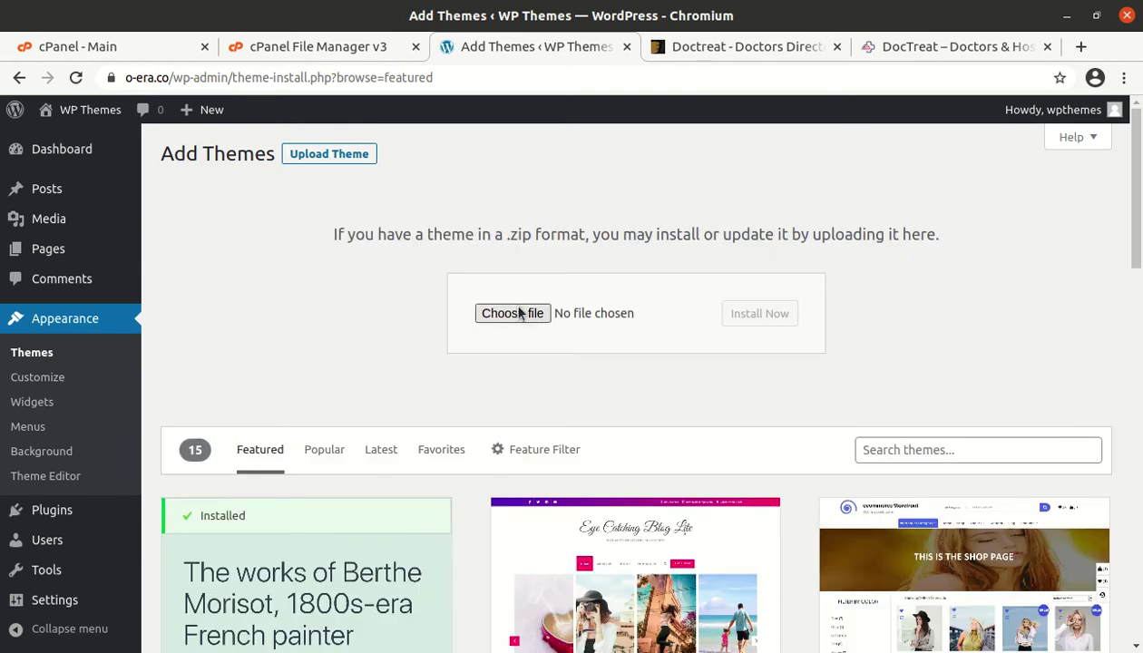
{"action": "double_click", "coordinate": [257, 114]}
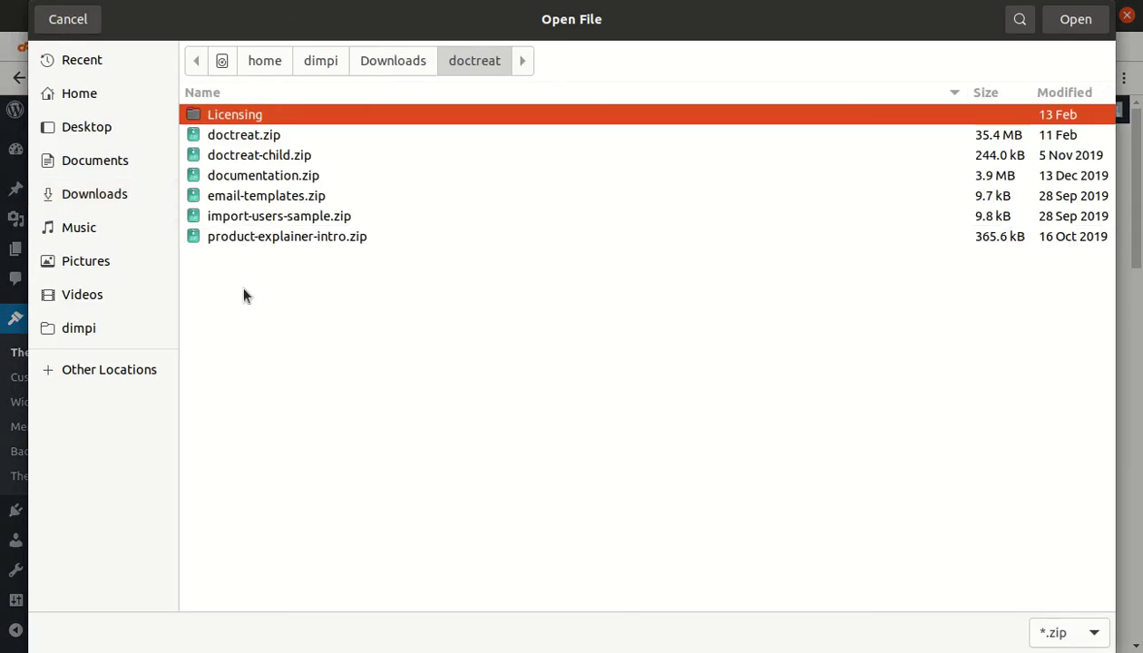
{"action": "left_click", "coordinate": [230, 136]}
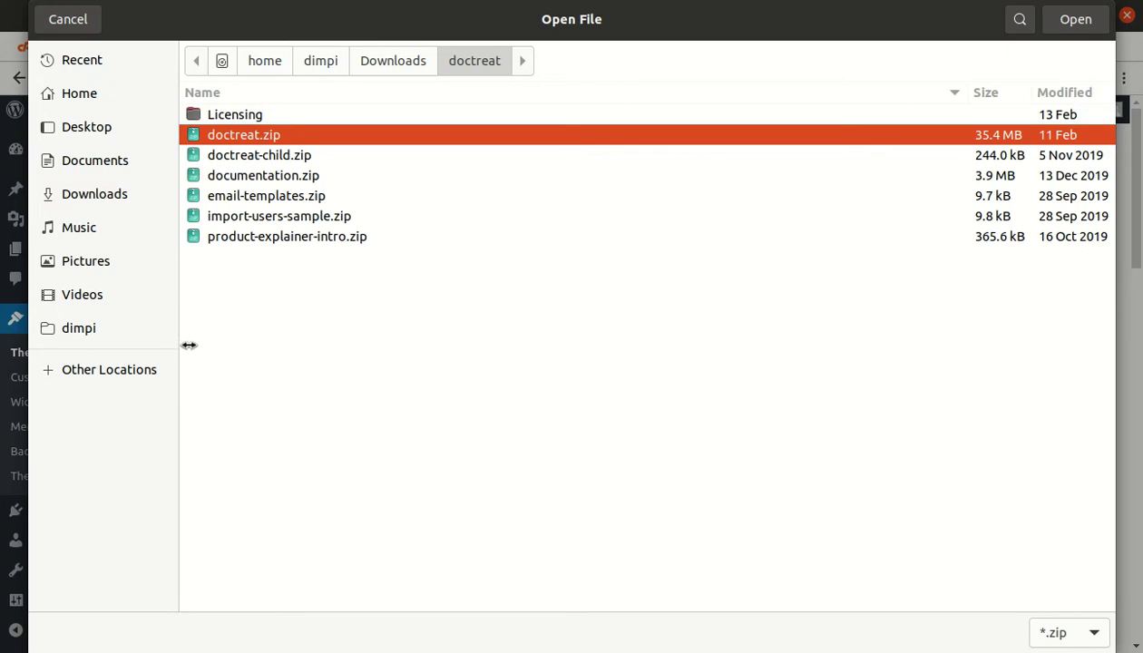
{"action": "left_click", "coordinate": [78, 25]}
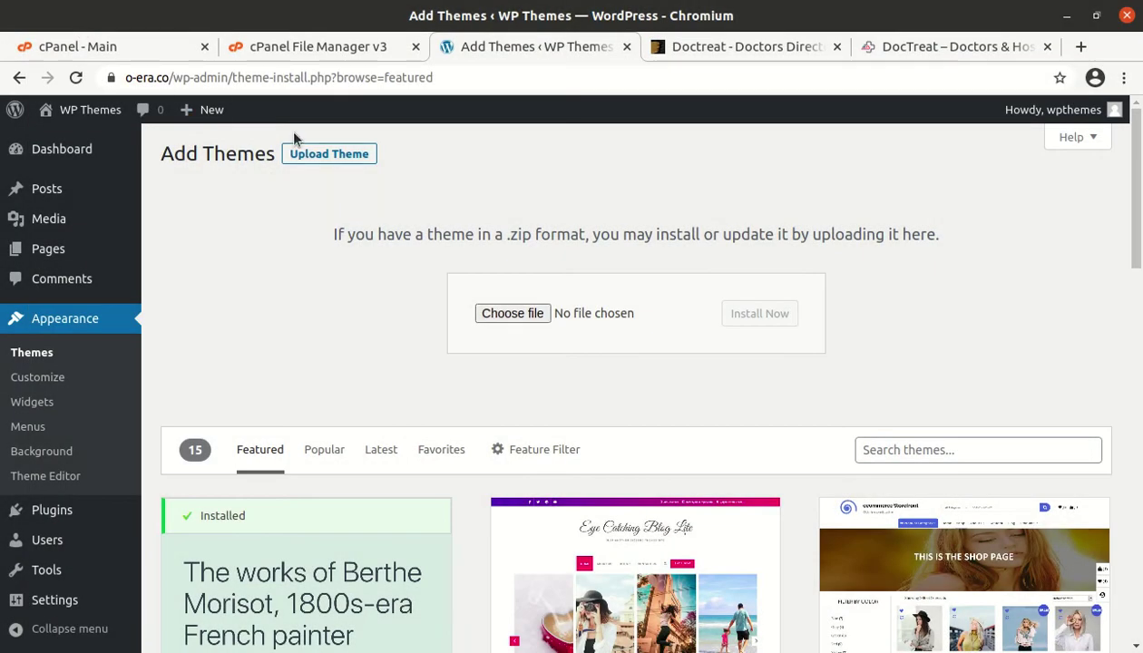
Upload doctreat.zip from Downloads/doctreat into the o-era.co/wp-content/themes directory with the cPanel File Manager.
{"action": "left_click", "coordinate": [289, 47]}
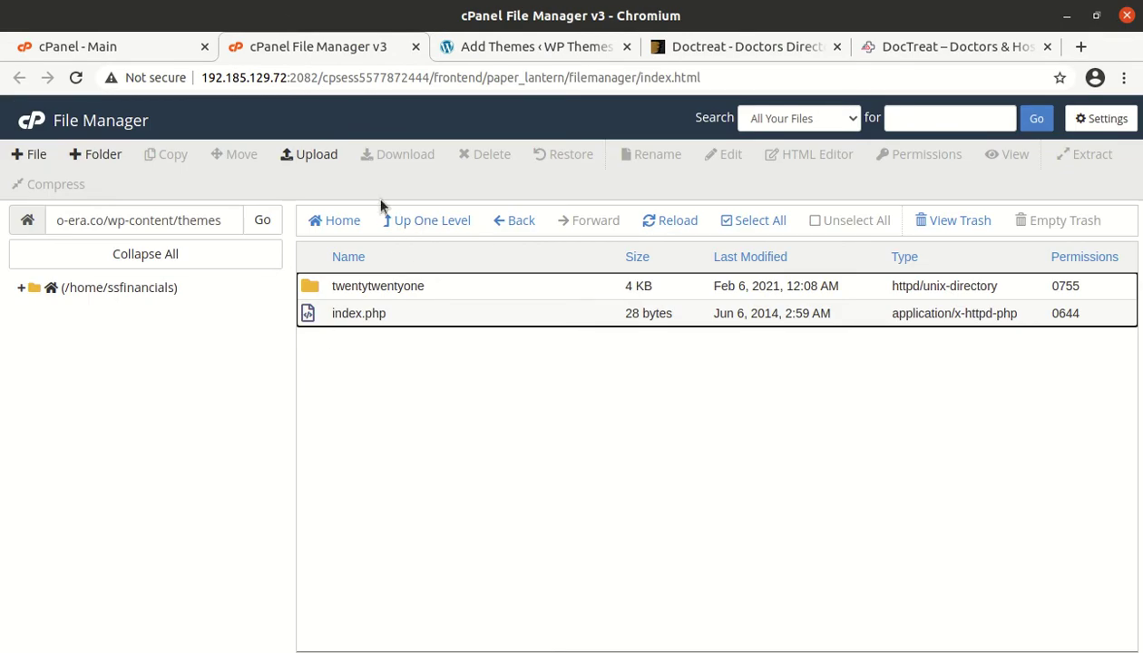
{"action": "left_click", "coordinate": [312, 156]}
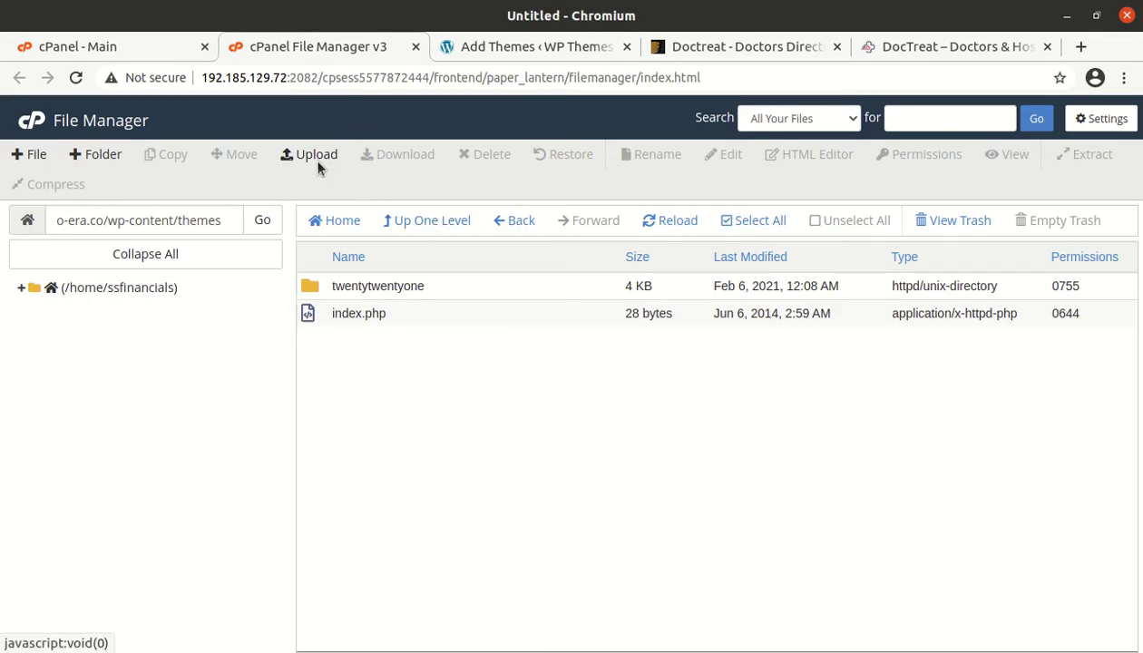
{"action": "left_click", "coordinate": [557, 407]}
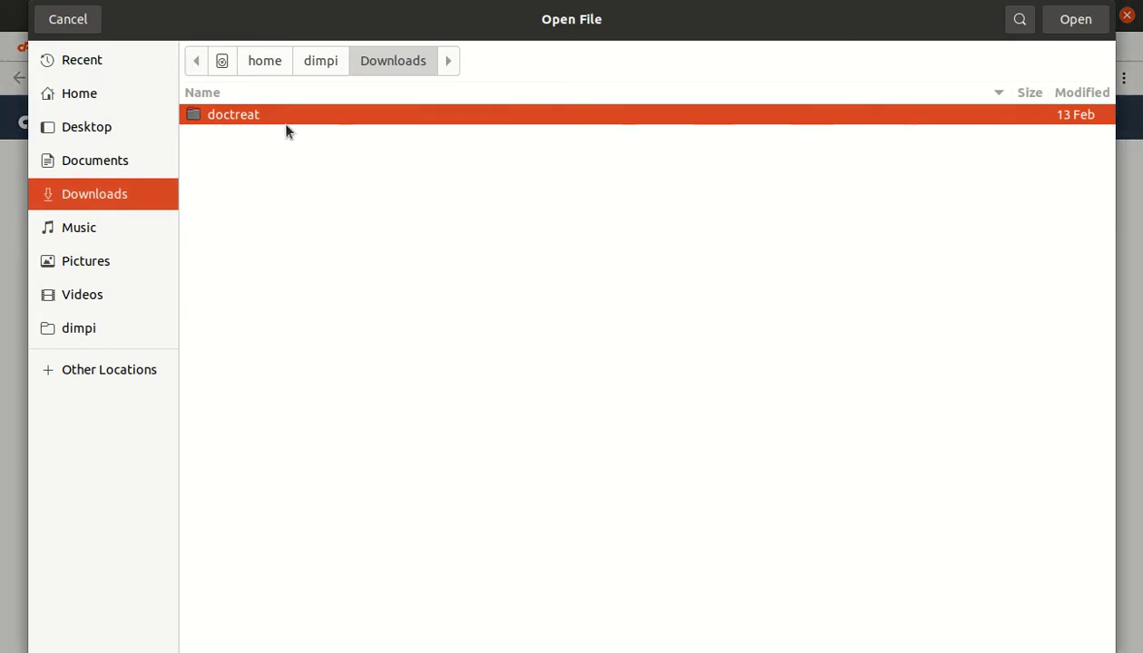
{"action": "double_click", "coordinate": [284, 126]}
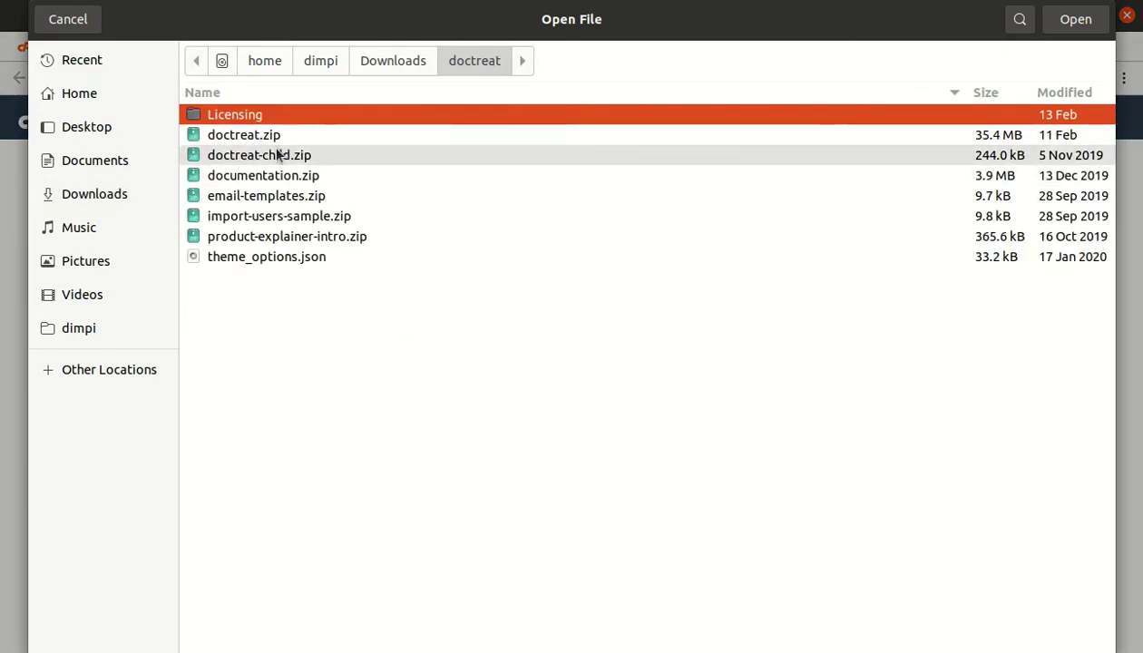
{"action": "left_click", "coordinate": [273, 141]}
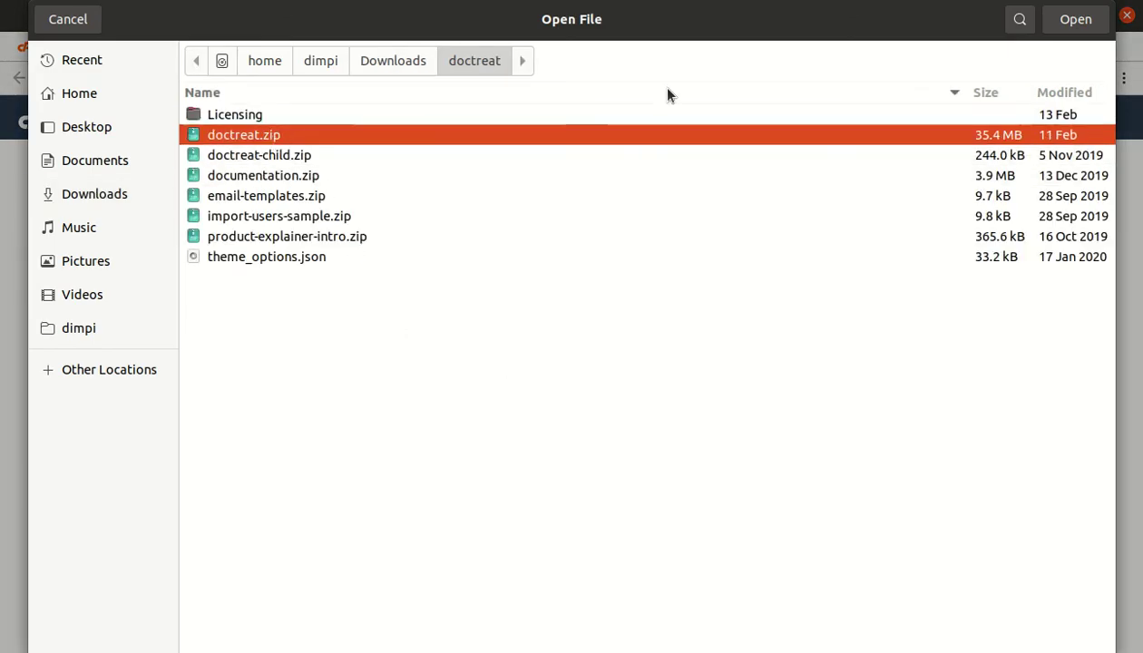
{"action": "left_click", "coordinate": [1075, 19]}
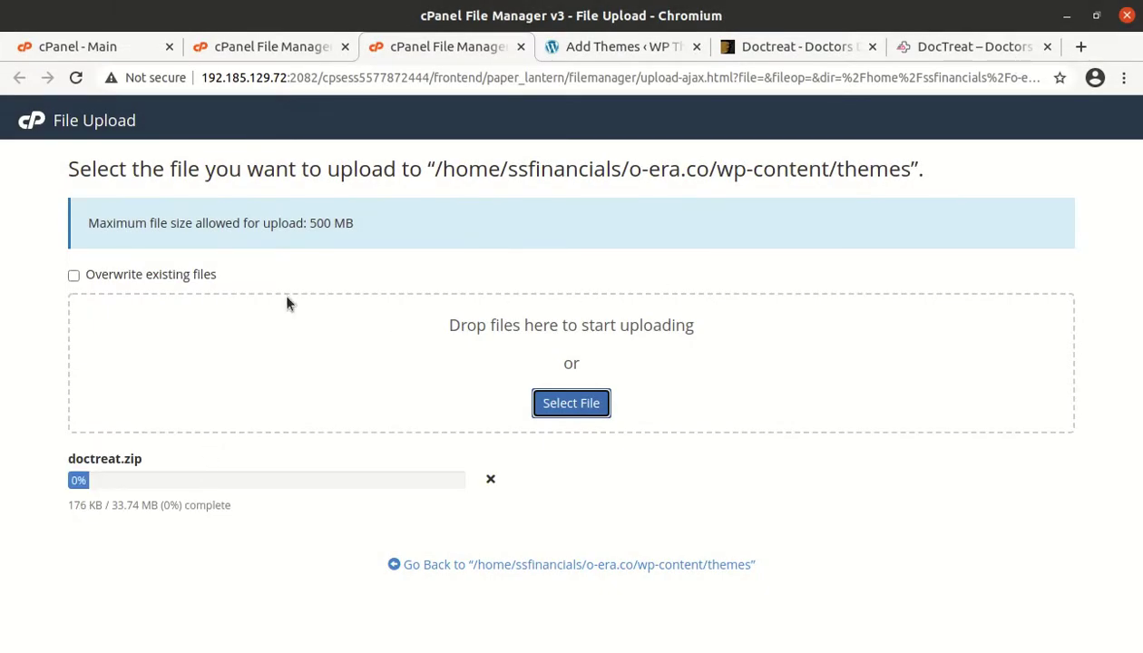
Check the upload progress of doctreat.zip after a brief look back at the Add Themes page.
{"action": "left_click", "coordinate": [588, 44]}
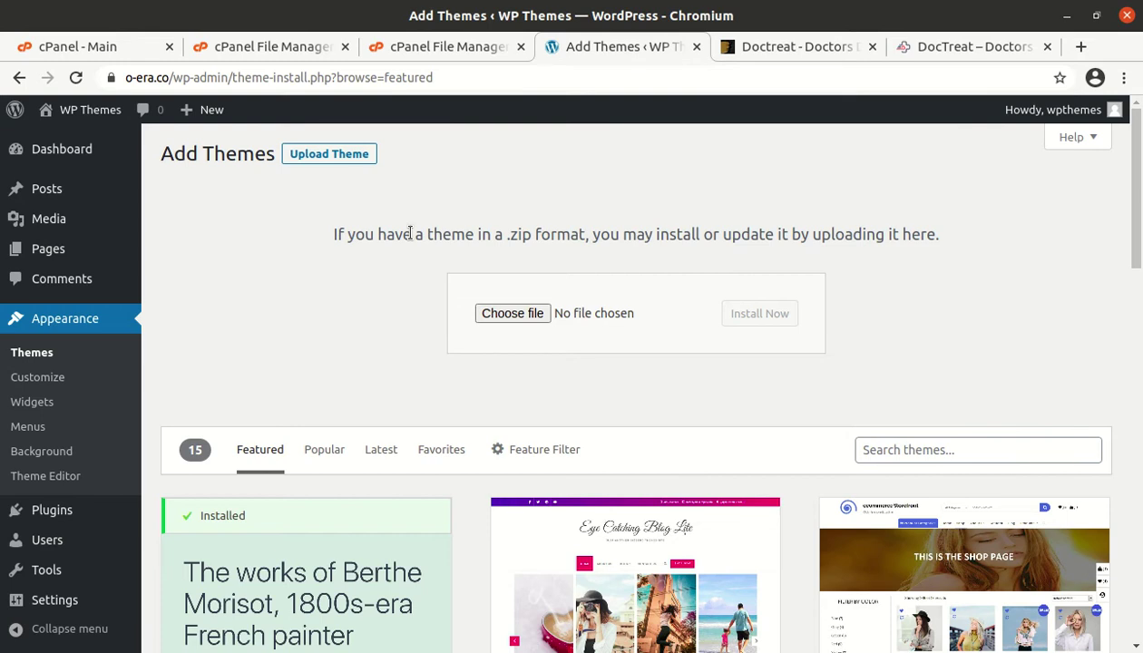
{"action": "left_click", "coordinate": [424, 50]}
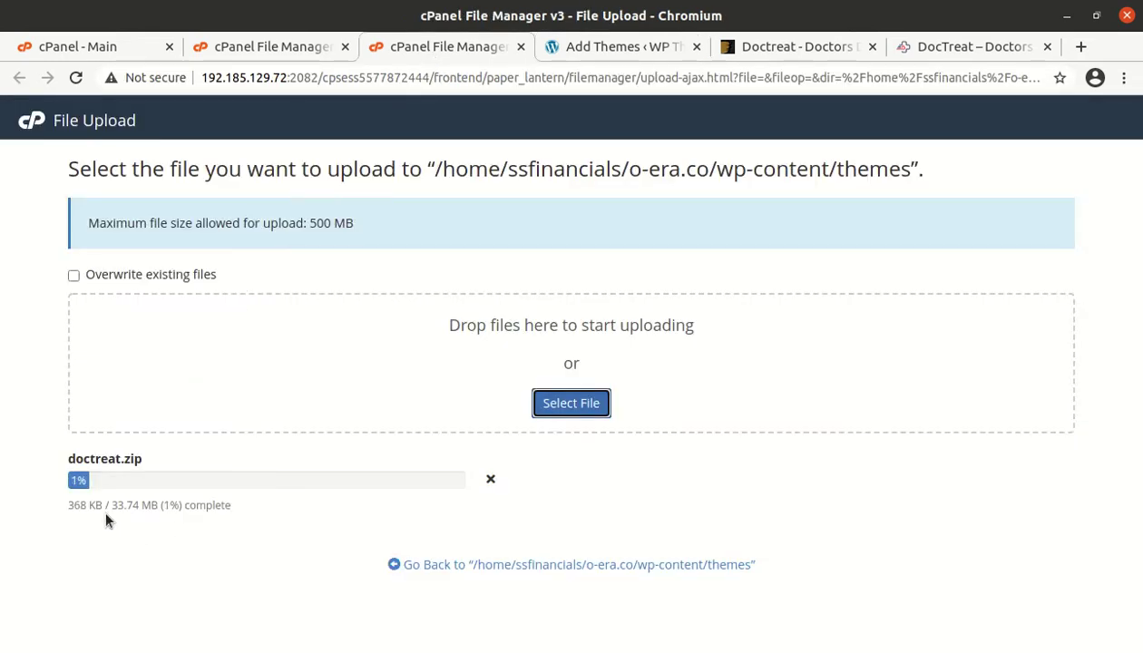
{"action": "left_click_drag", "start_coordinate": [111, 504], "coordinate": [141, 510]}
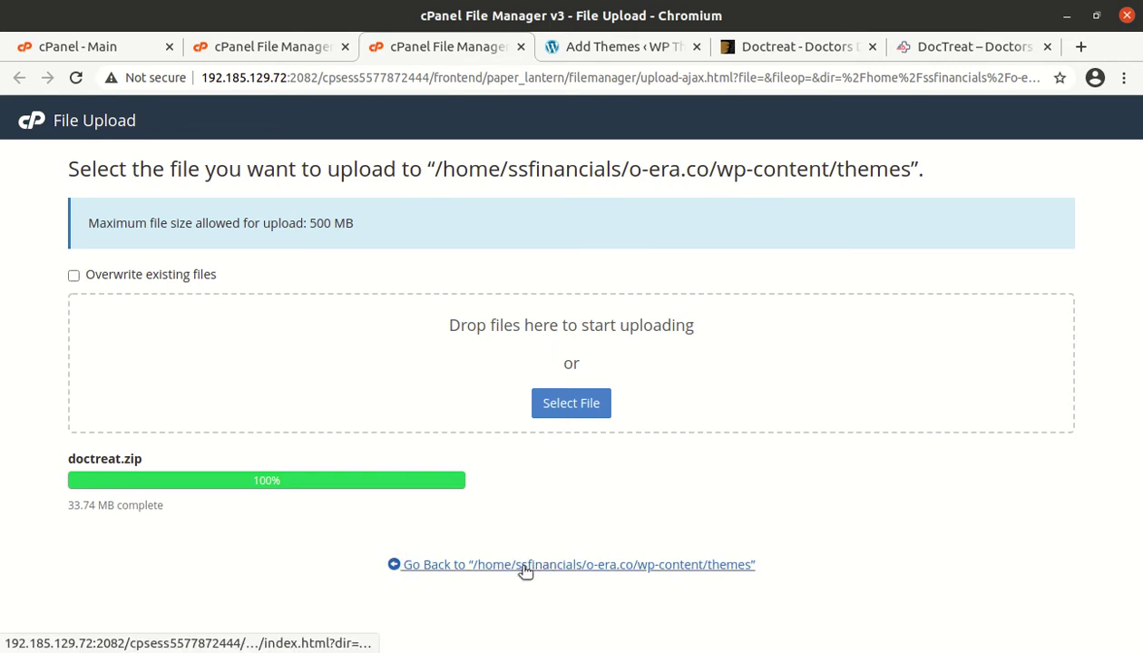
Close the finished upload page and extract doctreat.zip into /o-era.co/wp-content/themes.
{"action": "key", "text": "ctrl+w"}
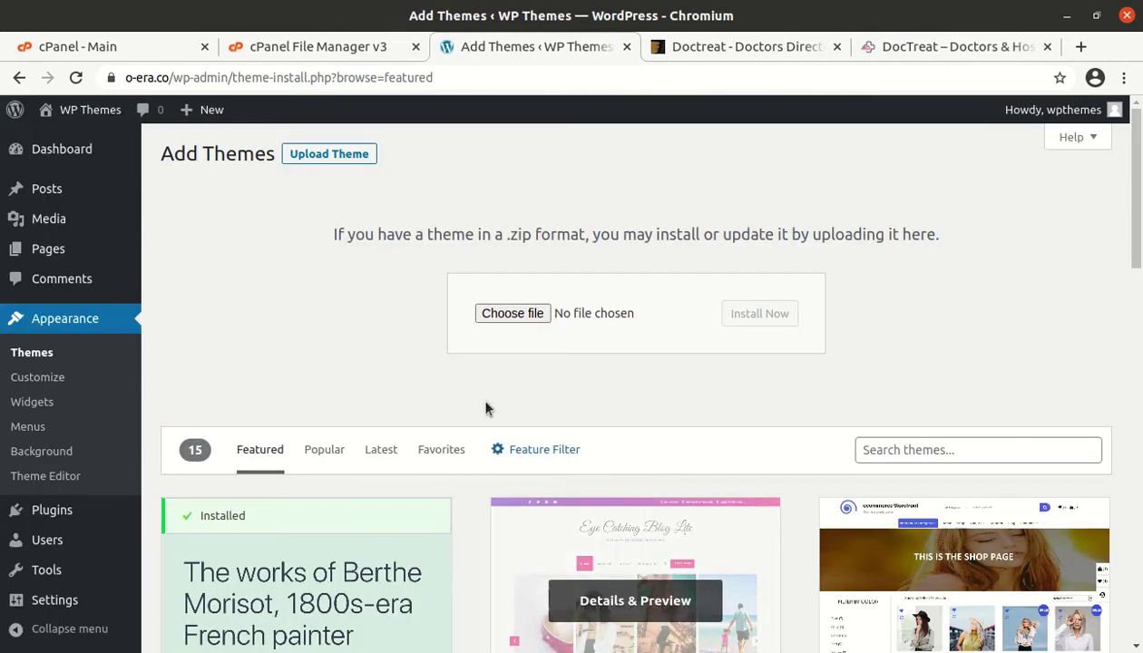
{"action": "left_click", "coordinate": [319, 50]}
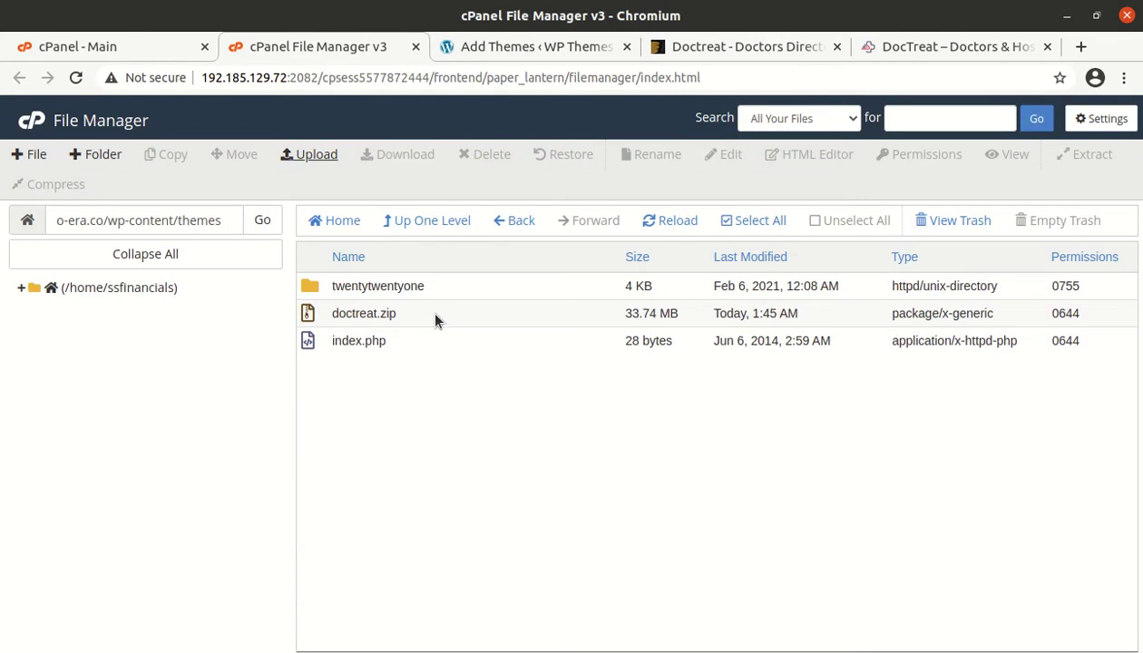
{"action": "left_click", "coordinate": [431, 322]}
{"action": "right_click", "coordinate": [430, 322]}
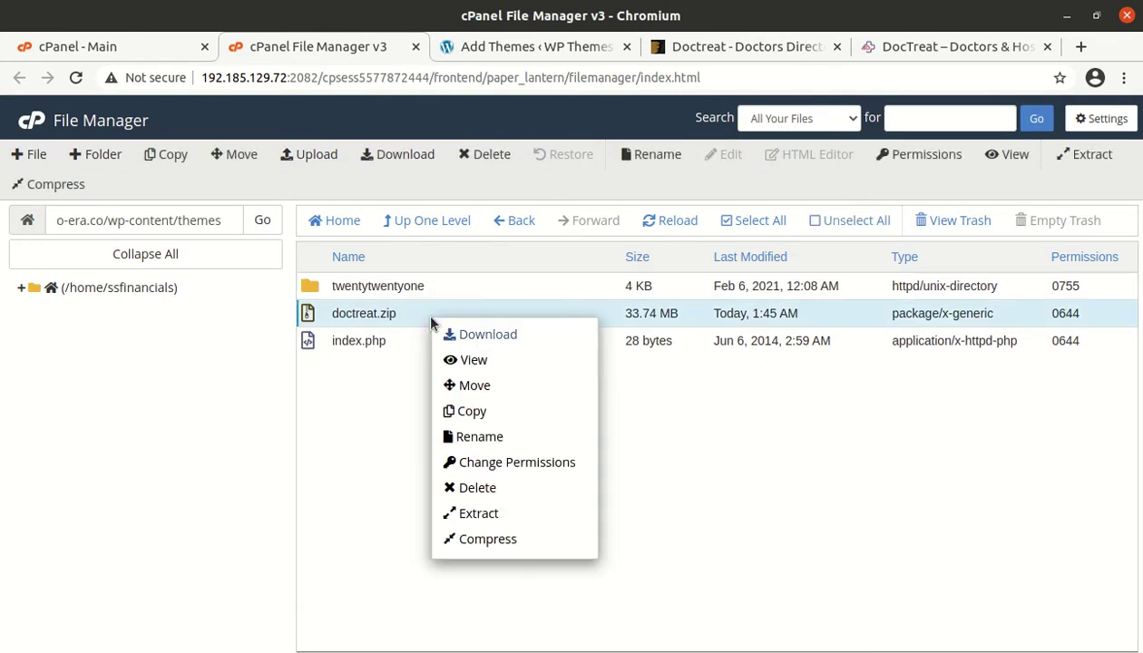
{"action": "left_click", "coordinate": [478, 514]}
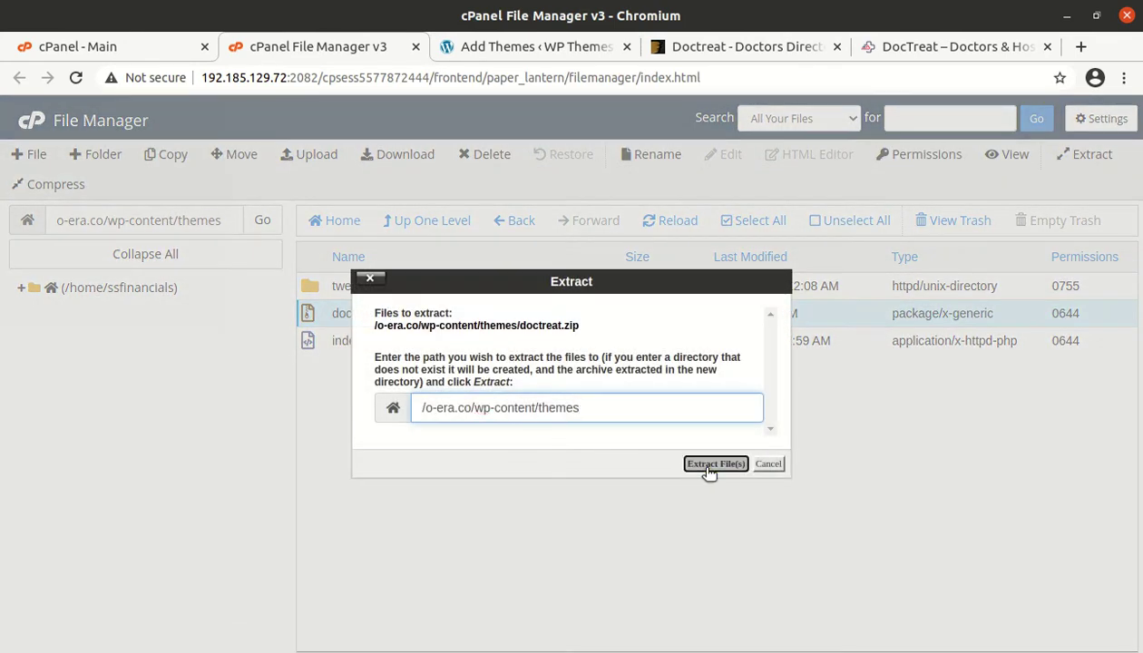
{"action": "left_click", "coordinate": [705, 464]}
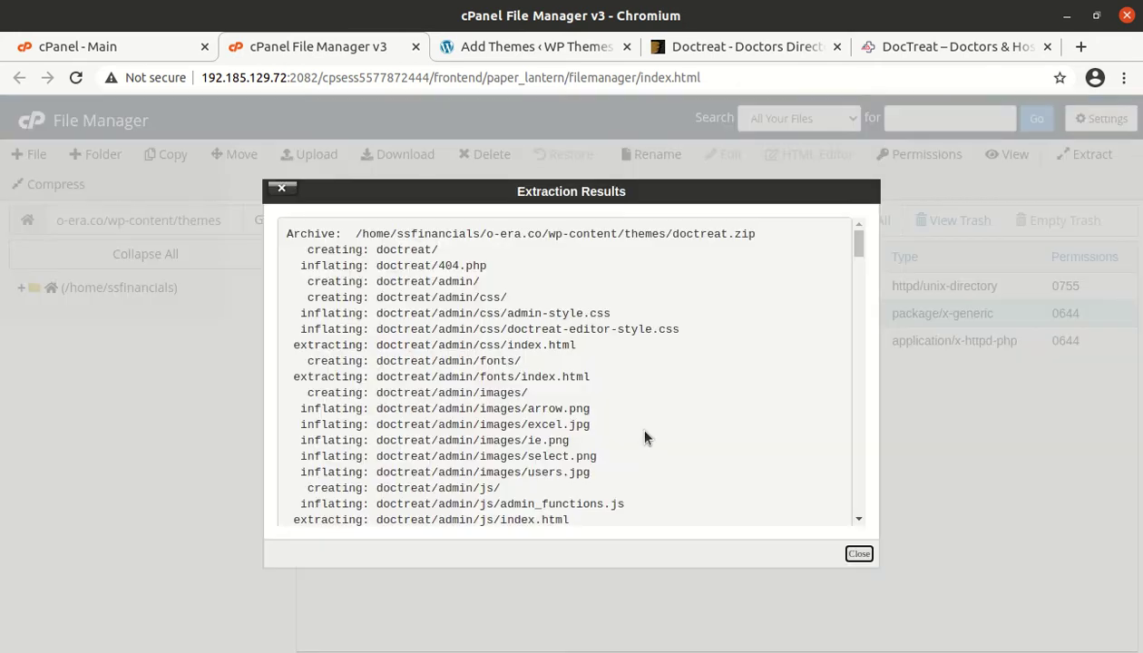
{"action": "left_click", "coordinate": [858, 554]}
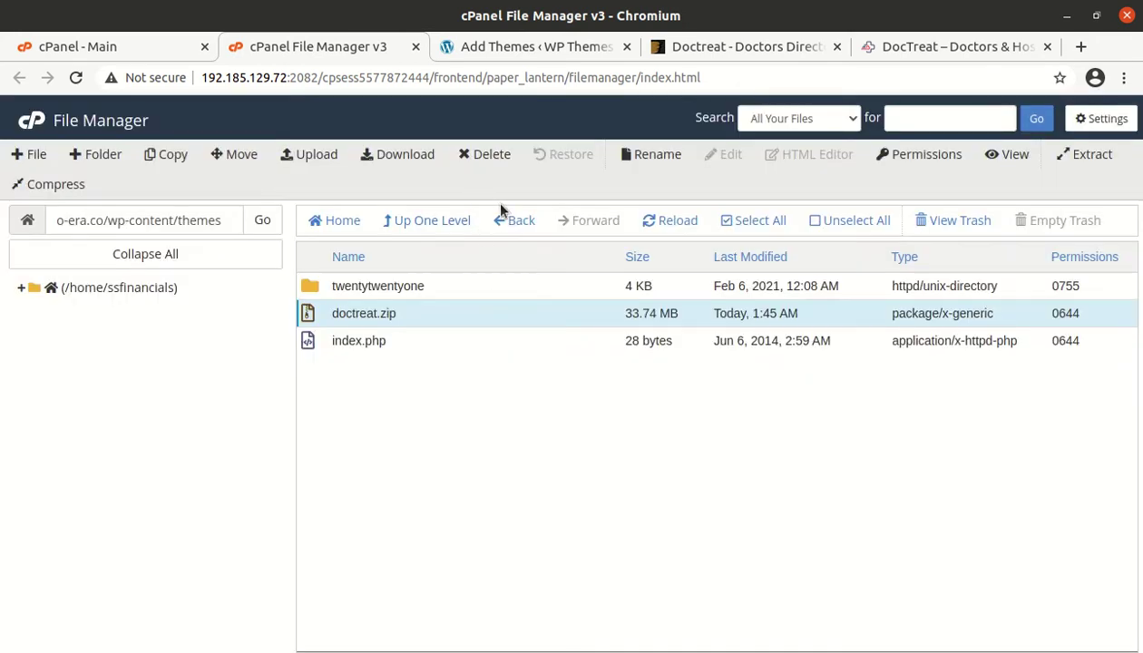
Refresh the themes directory, look through the files in the extracted doctreat folder, and return to the themes directory.
{"action": "left_click", "coordinate": [665, 229]}
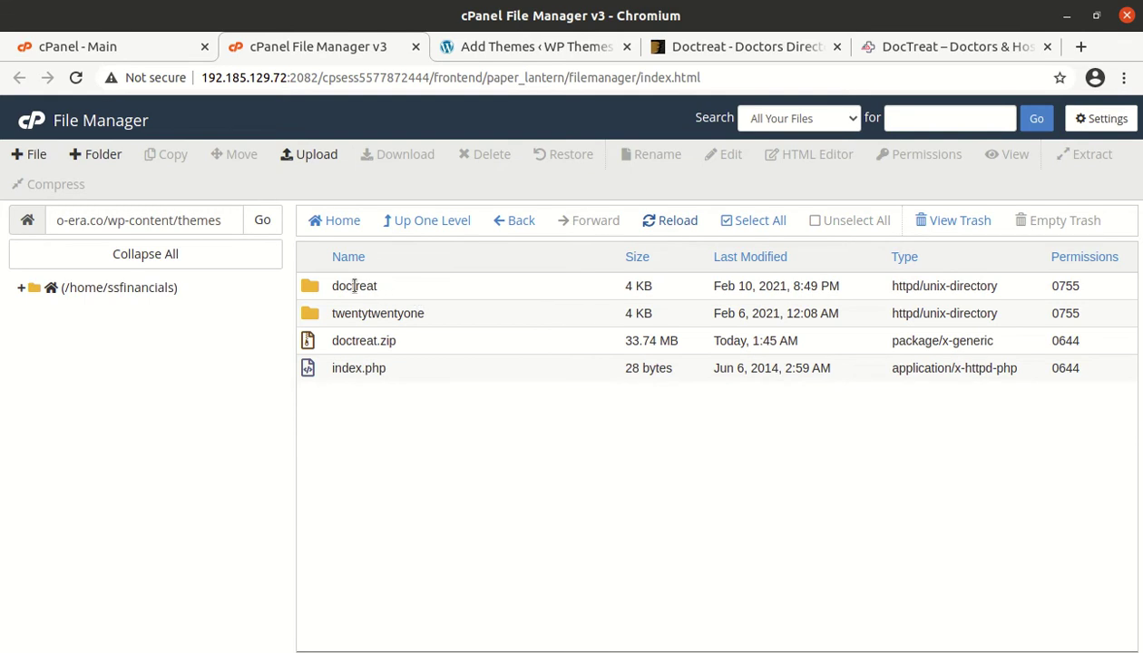
{"action": "double_click", "coordinate": [403, 283]}
{"action": "scroll", "coordinate": [404, 367], "scroll_direction": "down", "scroll_amount": 5}
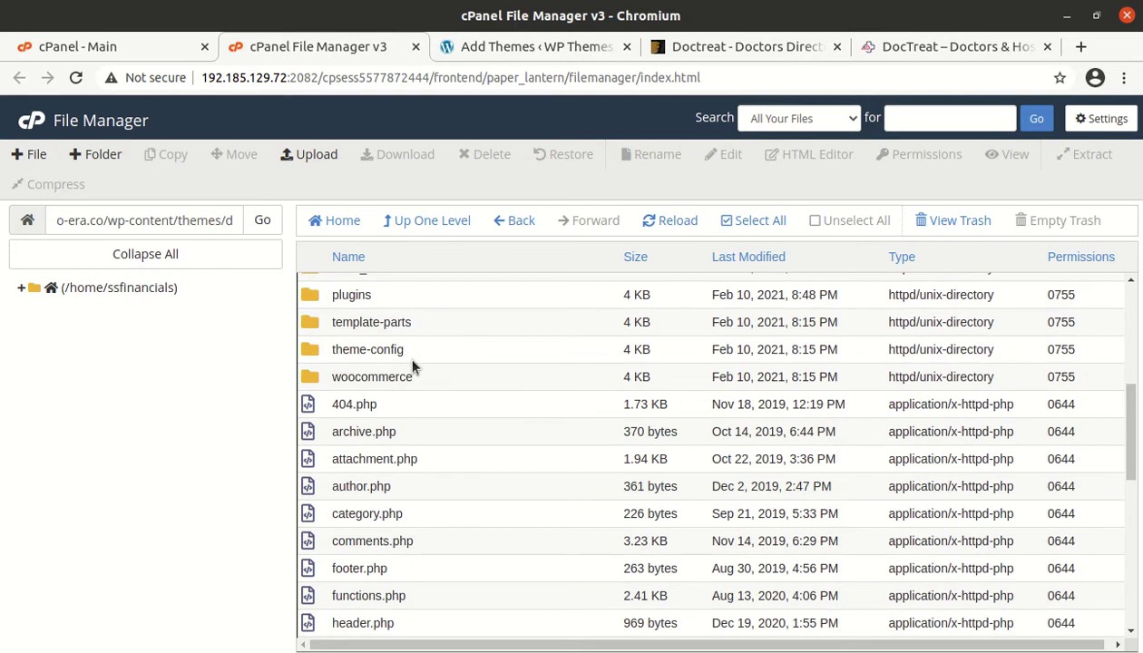
{"action": "scroll", "coordinate": [412, 366], "scroll_direction": "up", "scroll_amount": 4}
{"action": "scroll", "coordinate": [413, 366], "scroll_direction": "down", "scroll_amount": 5}
{"action": "scroll", "coordinate": [412, 366], "scroll_direction": "down", "scroll_amount": 5}
{"action": "scroll", "coordinate": [439, 400], "scroll_direction": "up", "scroll_amount": 1}
{"action": "scroll", "coordinate": [439, 406], "scroll_direction": "up", "scroll_amount": 3}
{"action": "left_click", "coordinate": [425, 221]}
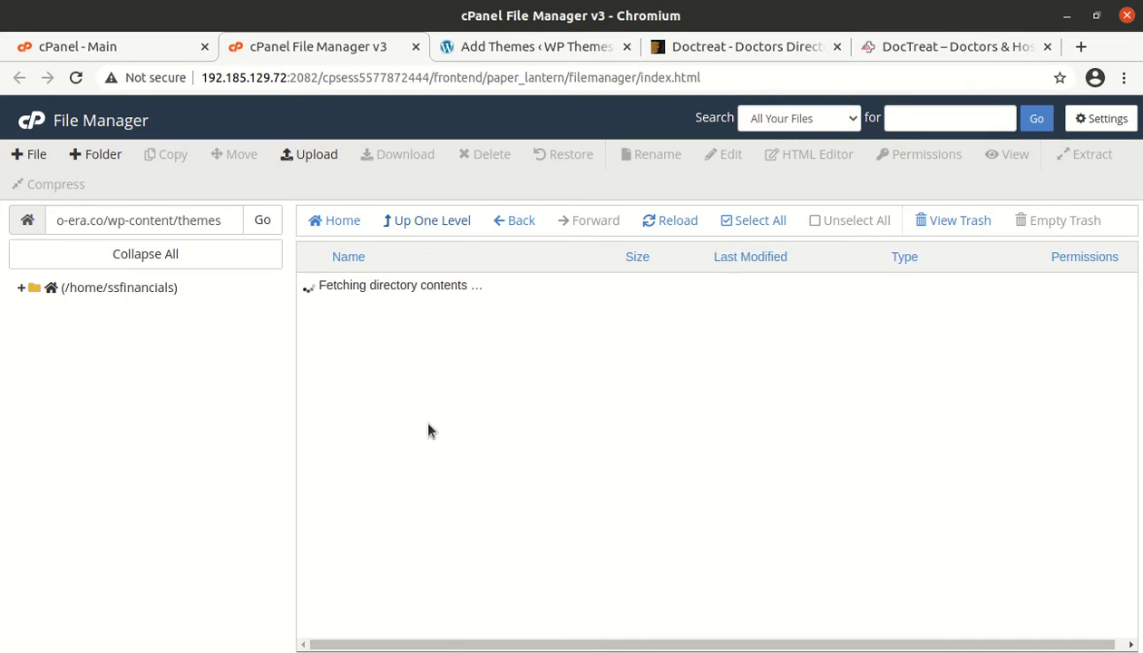
Delete the doctreat.zip archive from the themes directory.
{"action": "left_click", "coordinate": [408, 340]}
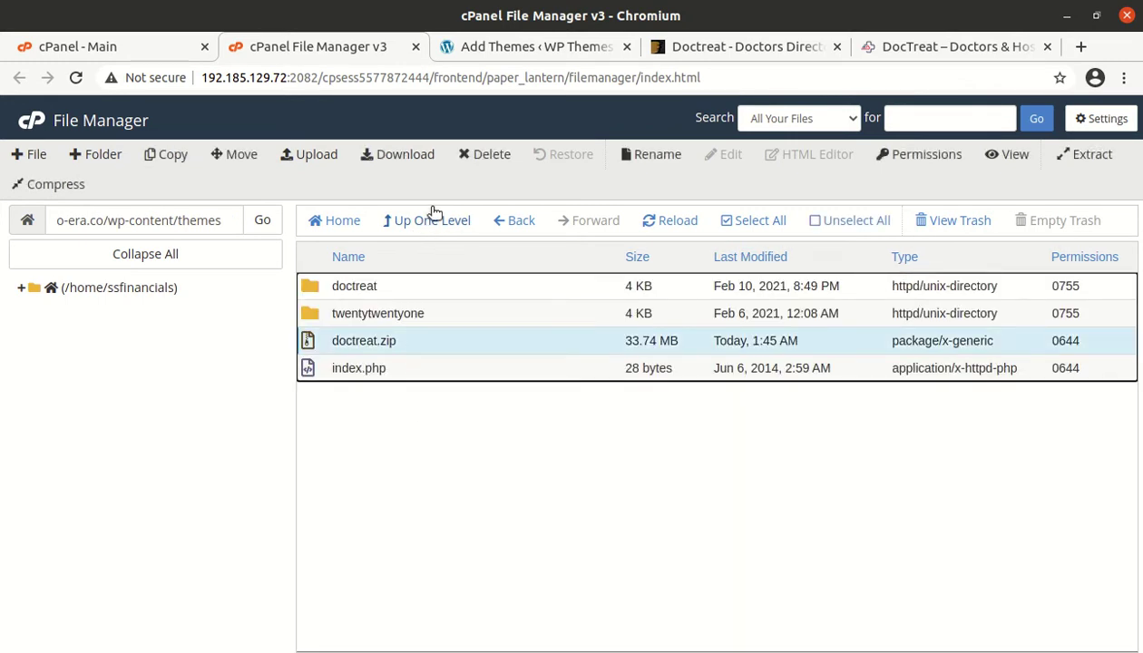
{"action": "left_click", "coordinate": [467, 154]}
{"action": "left_click", "coordinate": [388, 381]}
{"action": "left_click", "coordinate": [722, 428]}
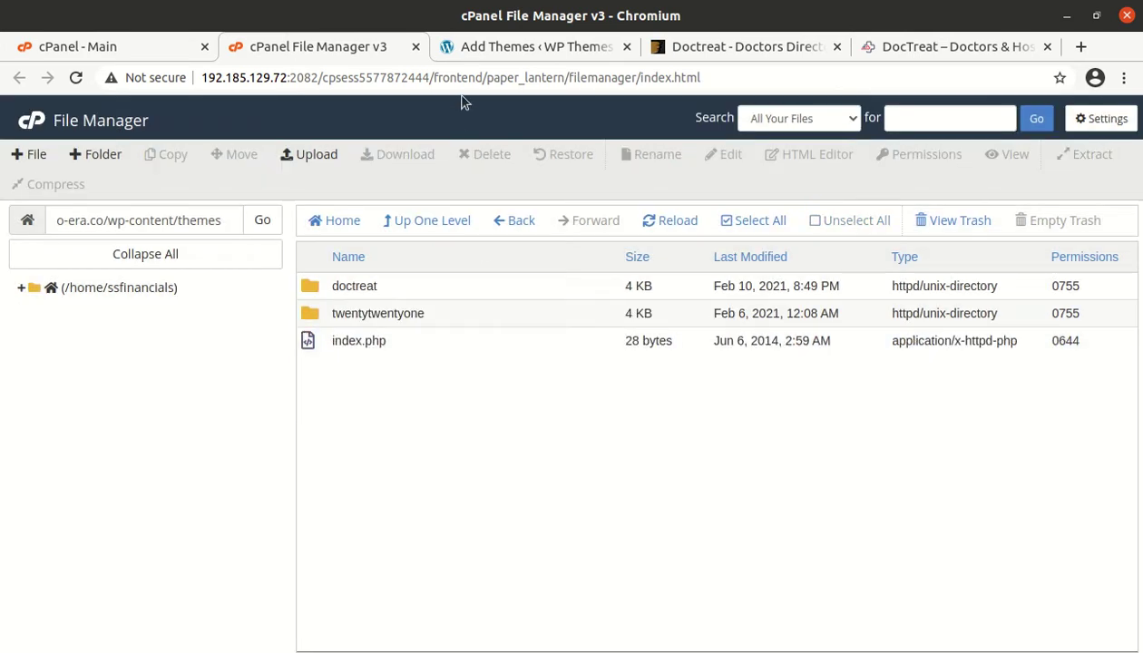
Return to the WordPress admin's installed themes and view the details of the Doctreat theme.
{"action": "left_click", "coordinate": [480, 48]}
{"action": "left_click", "coordinate": [46, 358]}
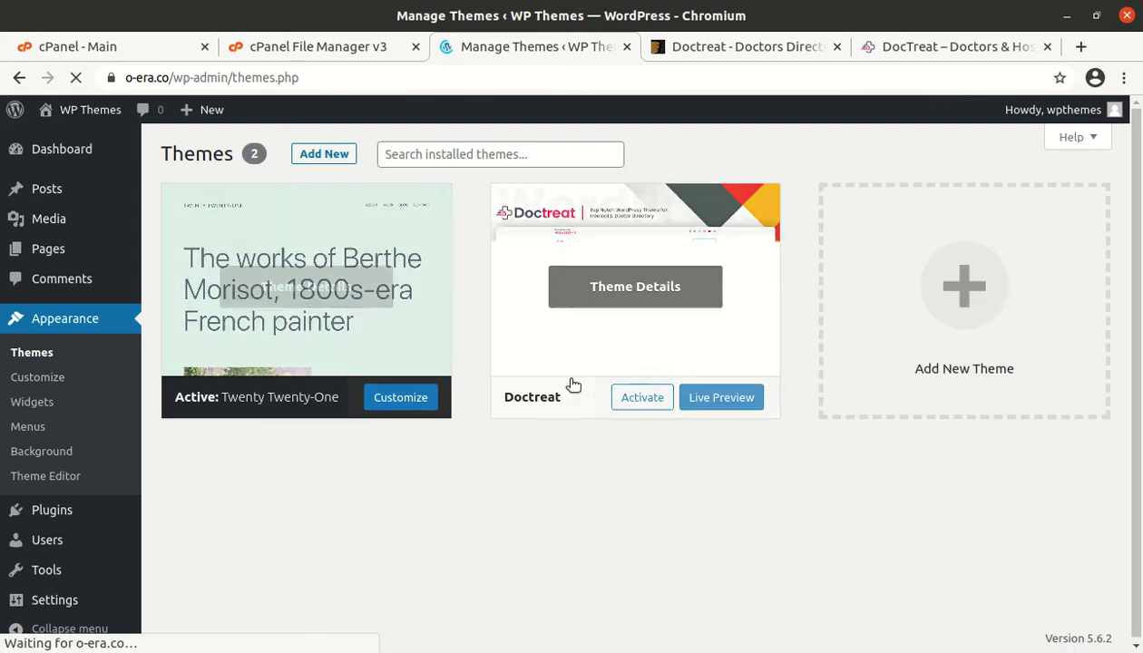
{"action": "mouse_move", "coordinate": [572, 336]}
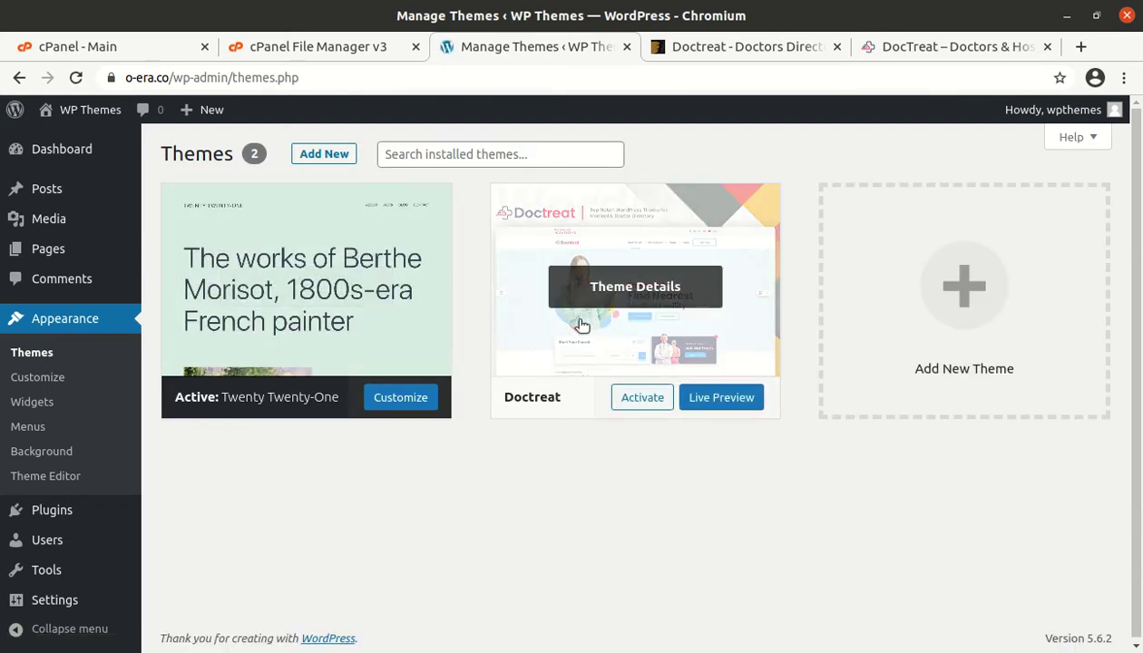
{"action": "left_click", "coordinate": [597, 297]}
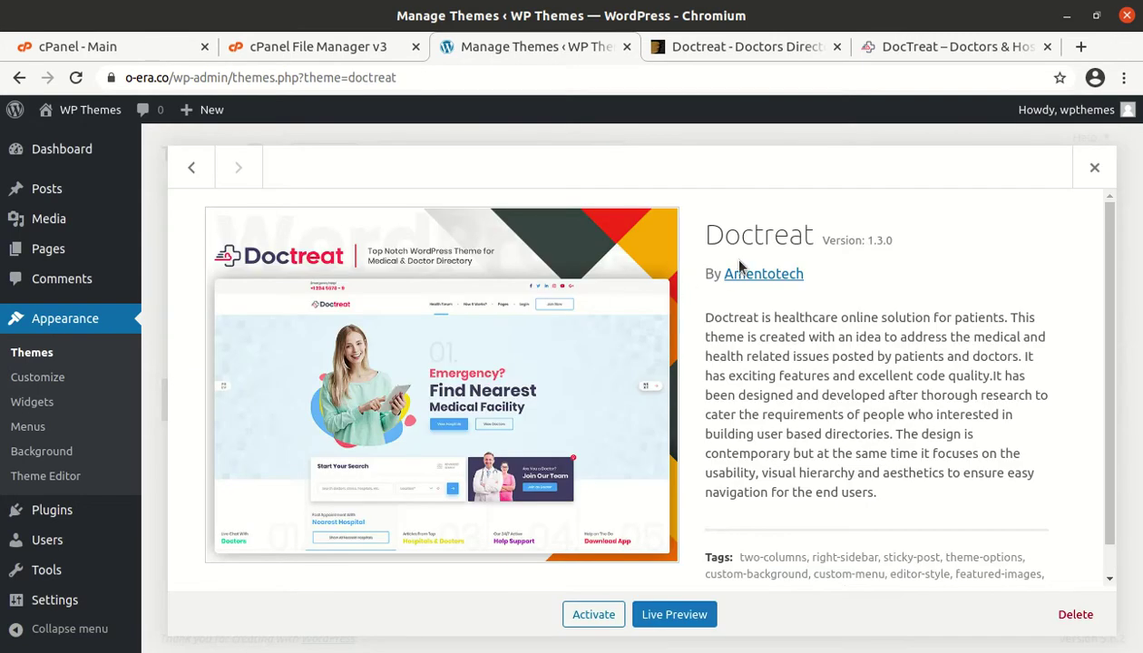
Check the Doctreat theme's version and description, and activate the theme.
{"action": "left_click_drag", "start_coordinate": [714, 234], "coordinate": [896, 247]}
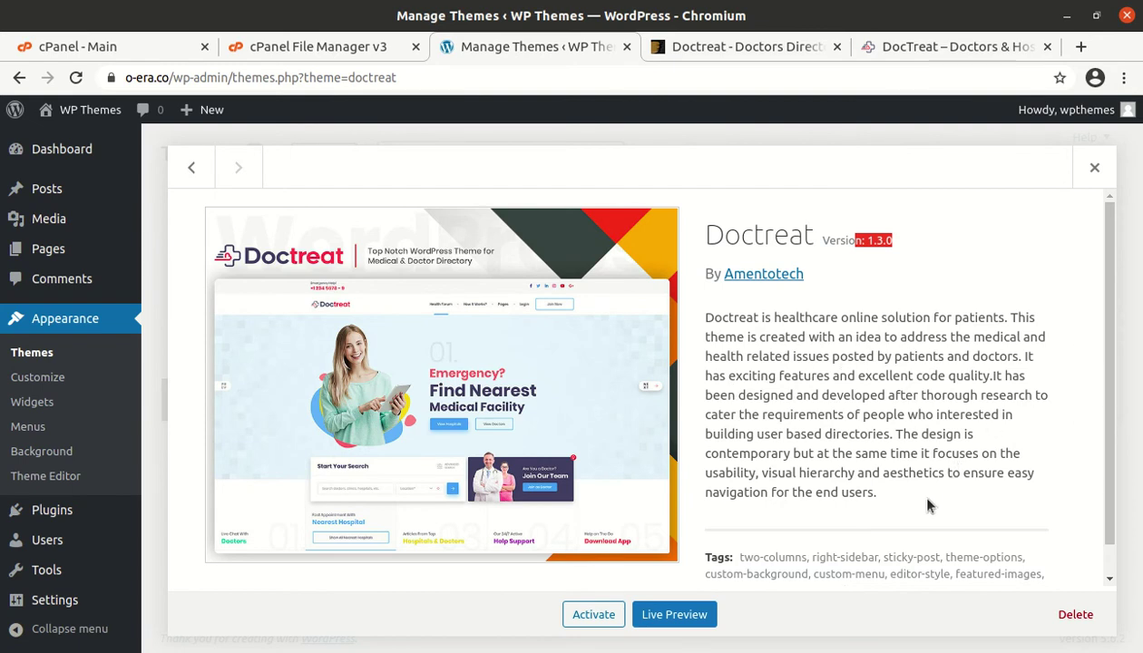
{"action": "scroll", "coordinate": [817, 521], "scroll_direction": "down", "scroll_amount": 1}
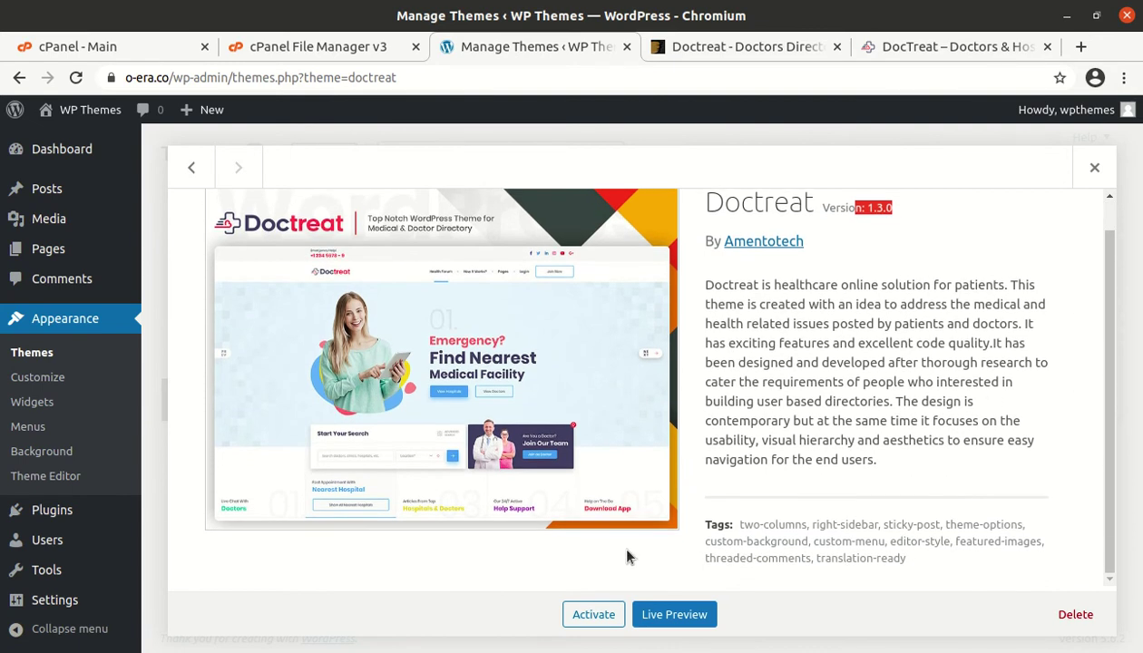
{"action": "left_click", "coordinate": [590, 623]}
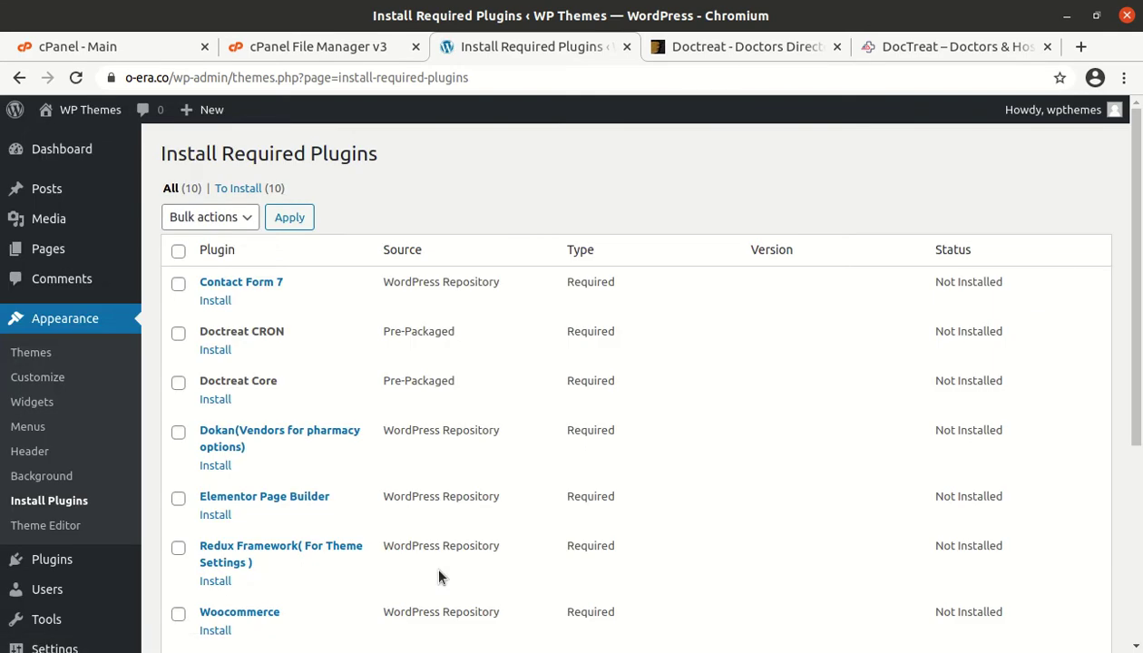
Examine the required and recommended plugins for the Doctreat theme, including their sources, types and installation status.
{"action": "scroll", "coordinate": [385, 390], "scroll_direction": "down", "scroll_amount": 5}
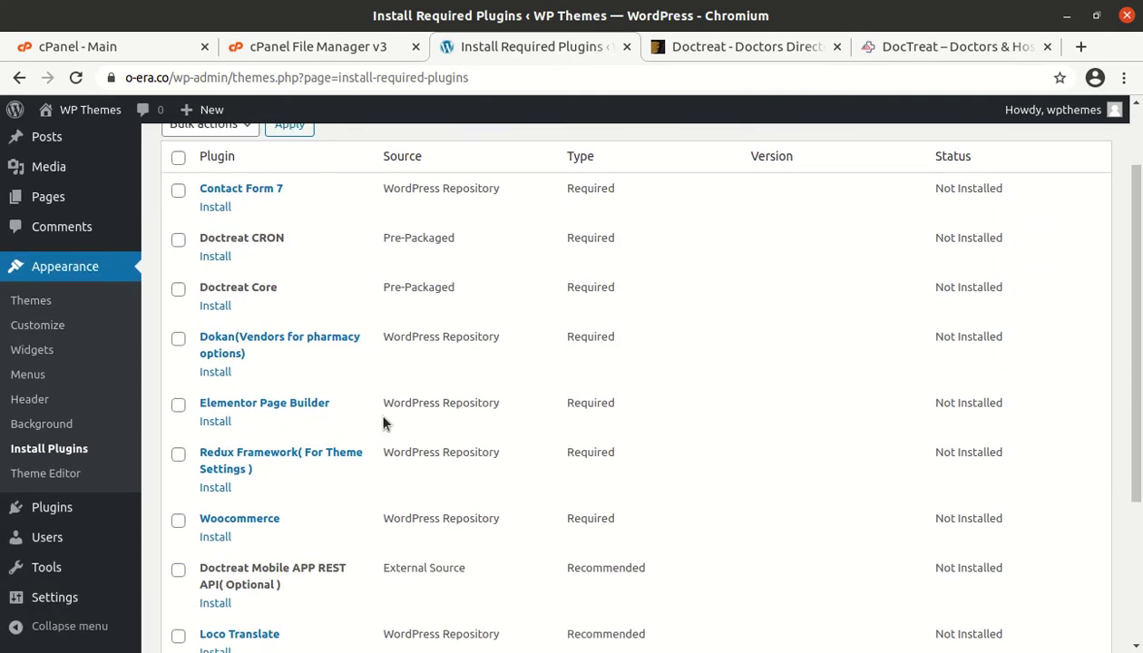
{"action": "scroll", "coordinate": [383, 426], "scroll_direction": "up", "scroll_amount": 3}
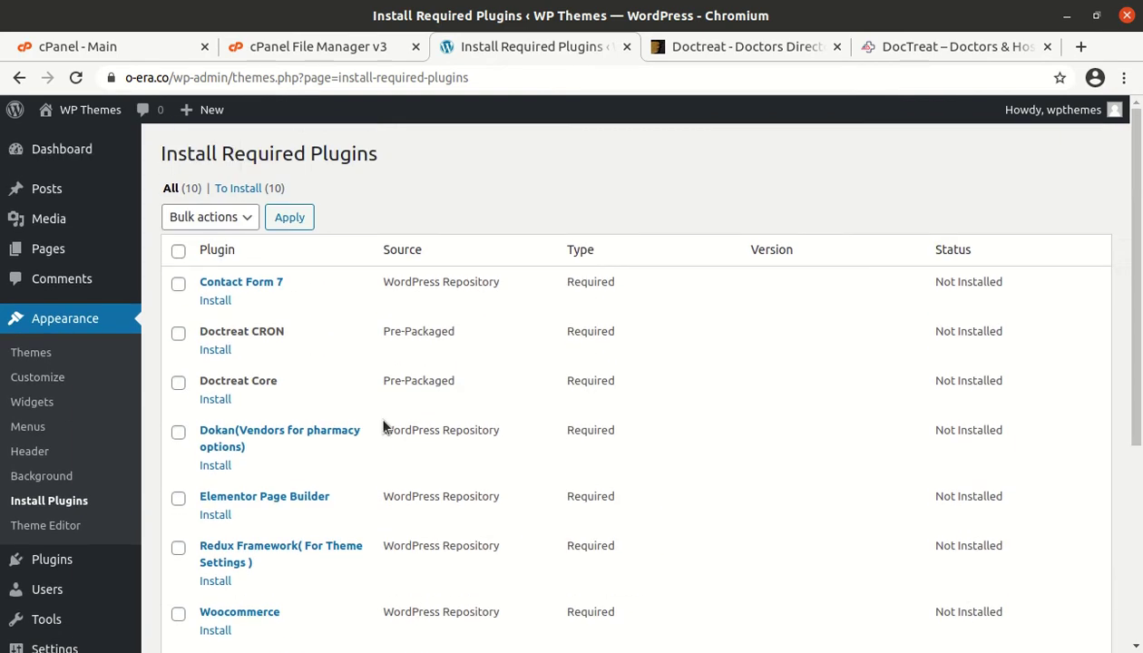
{"action": "scroll", "coordinate": [383, 426], "scroll_direction": "down", "scroll_amount": 3}
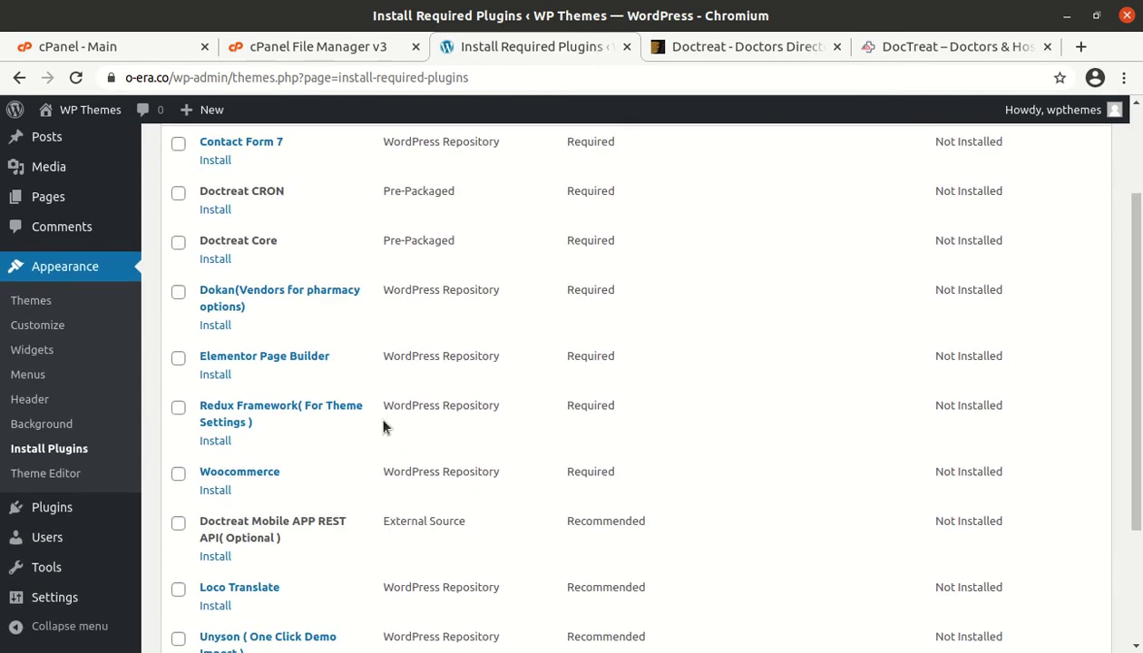
{"action": "scroll", "coordinate": [292, 444], "scroll_direction": "up", "scroll_amount": 1}
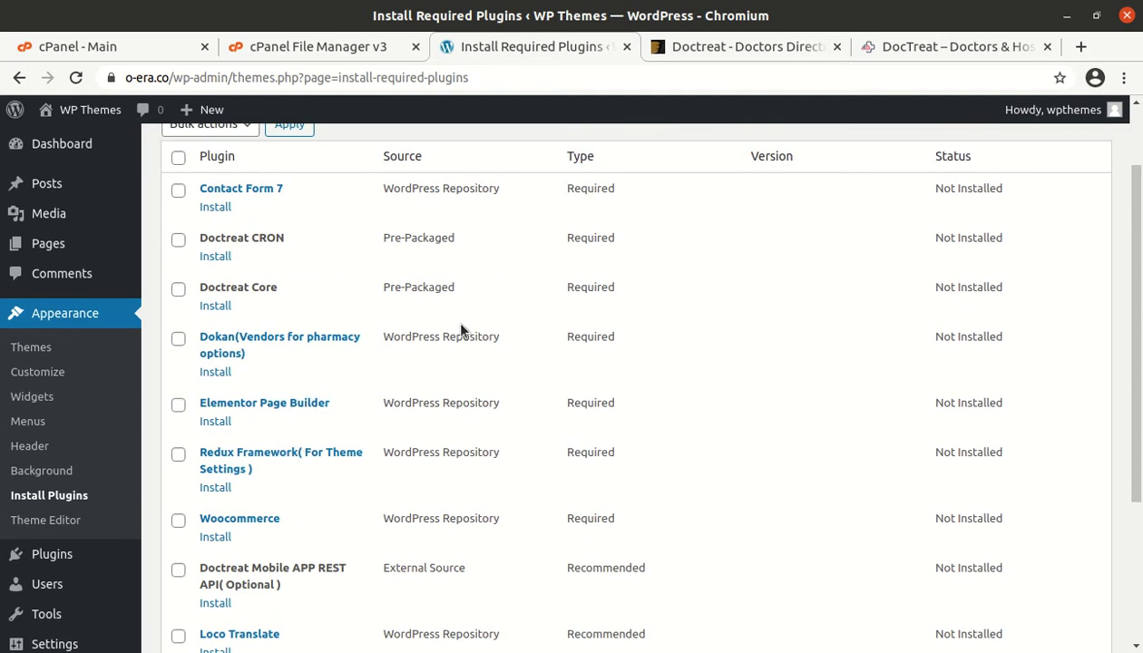
{"action": "scroll", "coordinate": [444, 376], "scroll_direction": "down", "scroll_amount": 2}
{"action": "scroll", "coordinate": [431, 390], "scroll_direction": "down", "scroll_amount": 3}
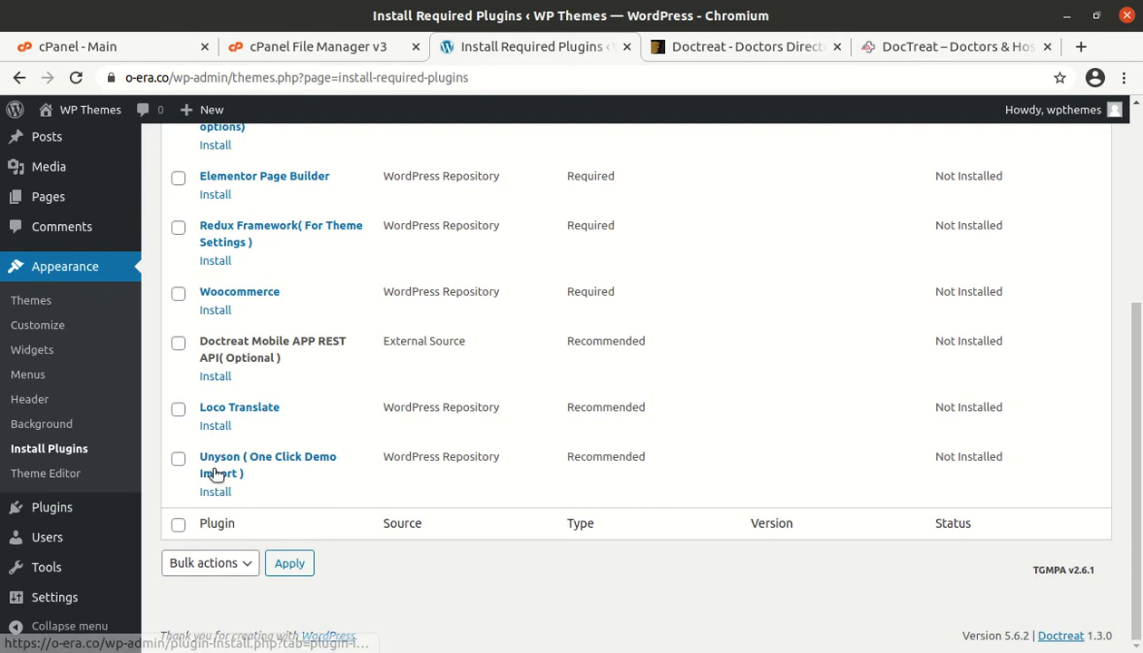
{"action": "scroll", "coordinate": [290, 474], "scroll_direction": "up", "scroll_amount": 7}
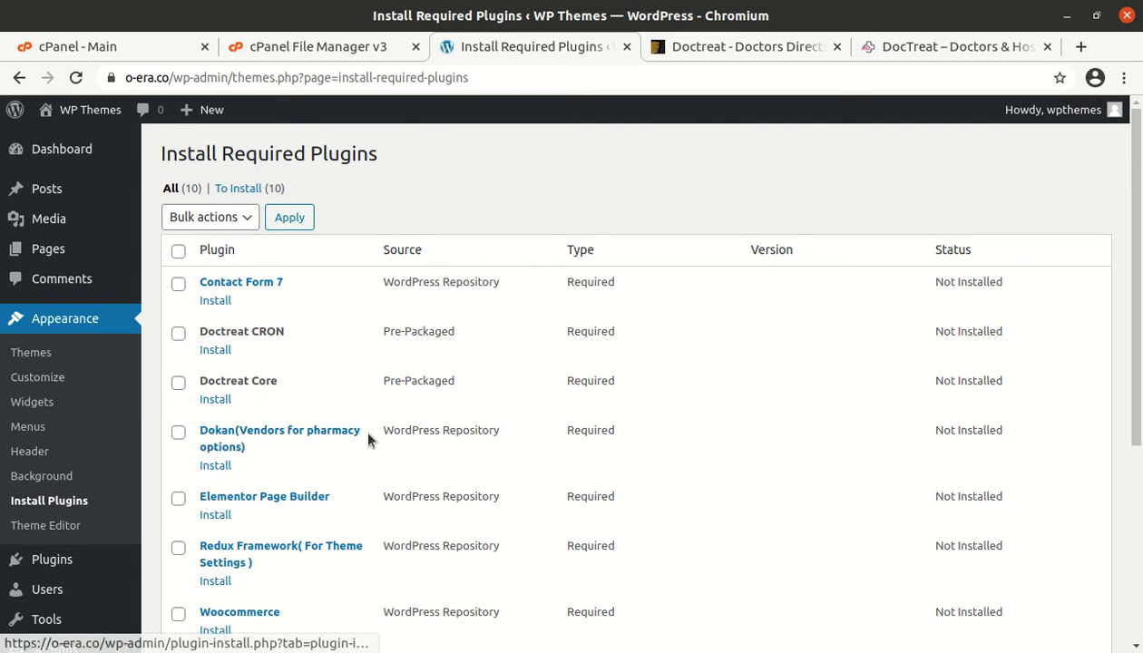
{"action": "scroll", "coordinate": [303, 477], "scroll_direction": "down", "scroll_amount": 2}
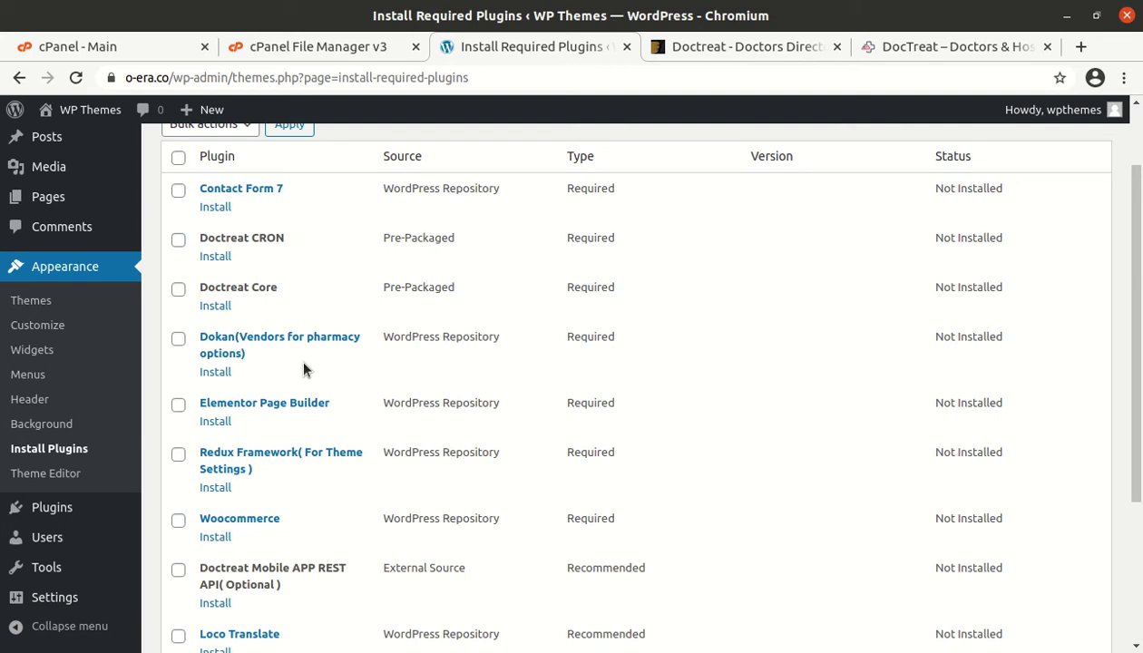
{"action": "scroll", "coordinate": [270, 520], "scroll_direction": "down", "scroll_amount": 3}
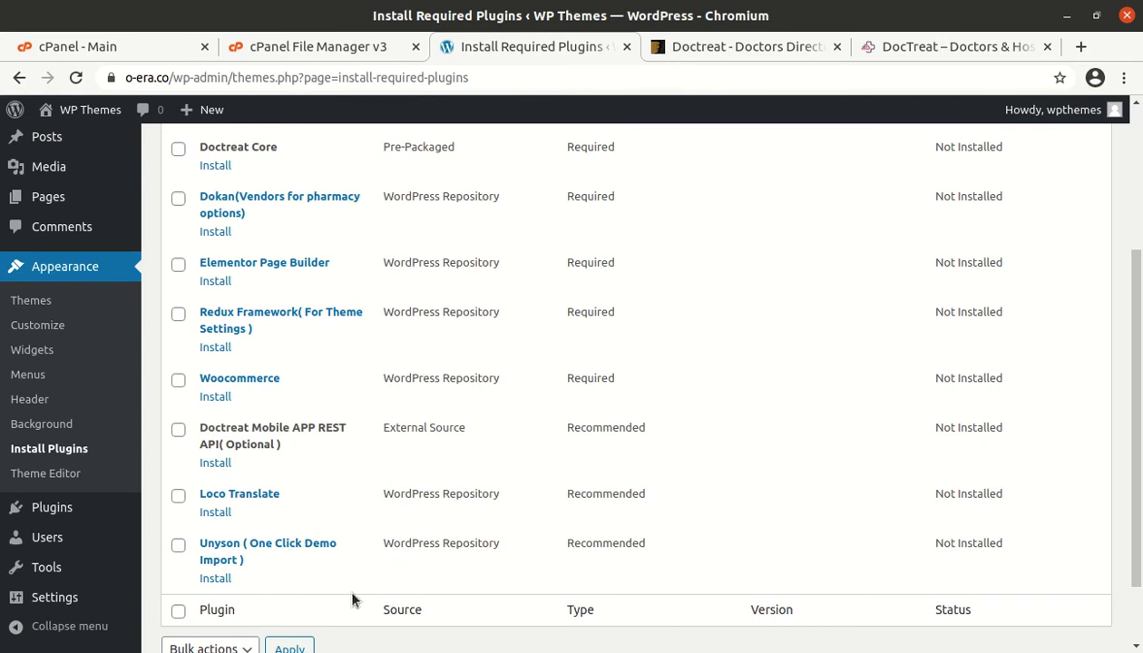
Select all the listed required and recommended plugins and install them in bulk.
{"action": "scroll", "coordinate": [294, 523], "scroll_direction": "up", "scroll_amount": 3}
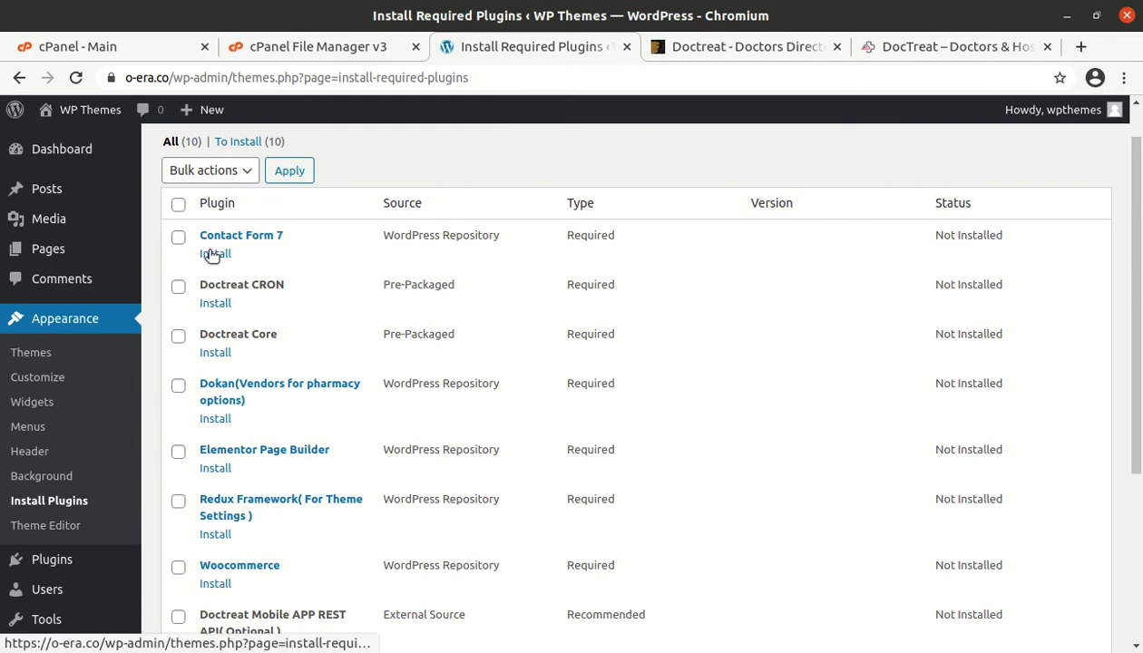
{"action": "left_click", "coordinate": [178, 204]}
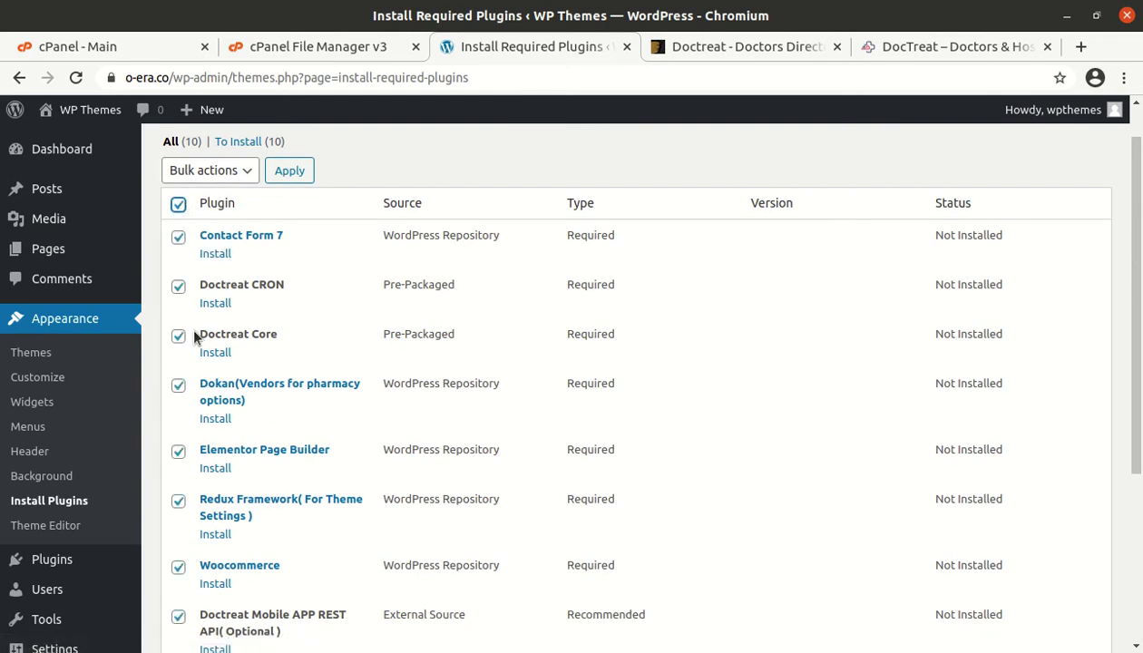
{"action": "scroll", "coordinate": [240, 326], "scroll_direction": "down", "scroll_amount": 3}
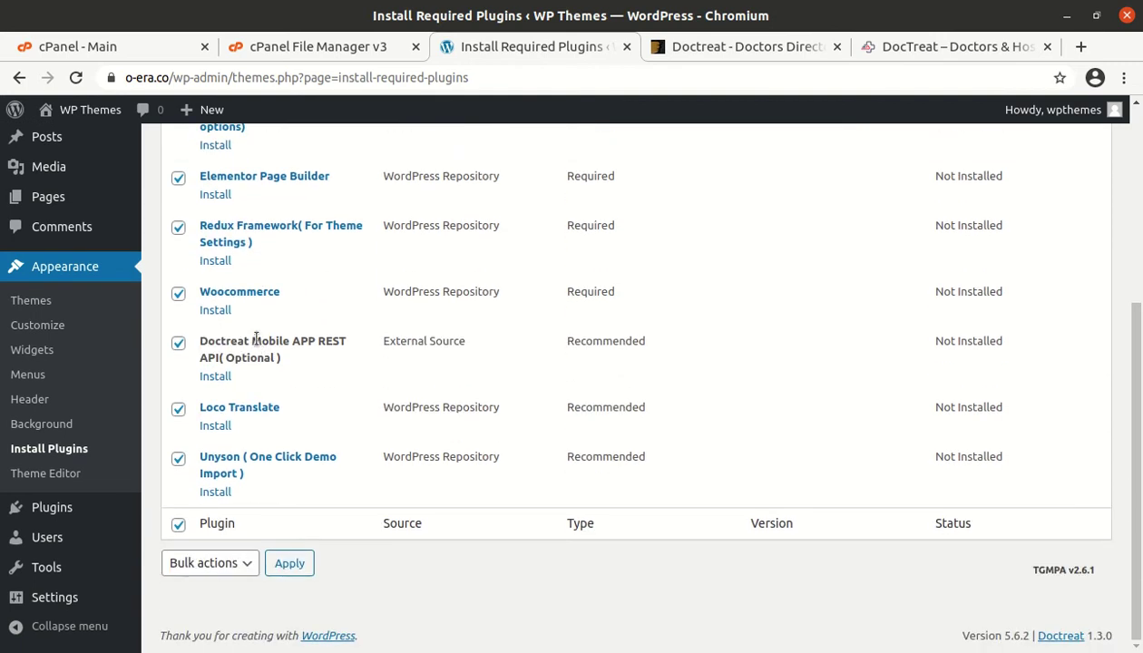
{"action": "scroll", "coordinate": [252, 332], "scroll_direction": "up", "scroll_amount": 1}
{"action": "scroll", "coordinate": [255, 343], "scroll_direction": "up", "scroll_amount": 3}
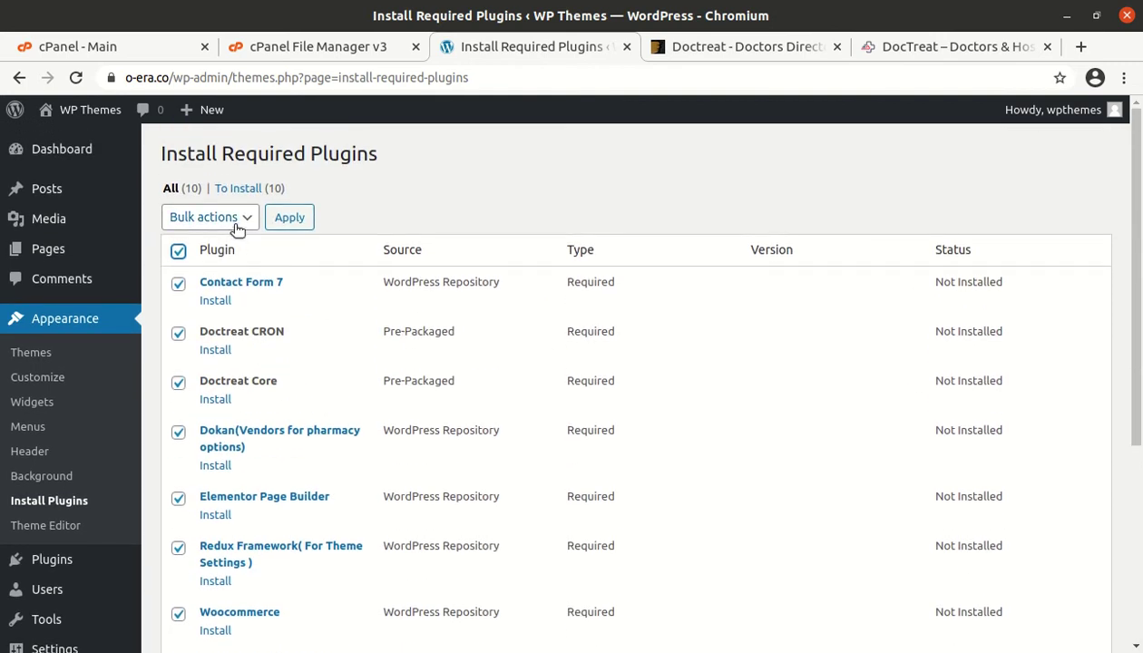
{"action": "left_click", "coordinate": [239, 221]}
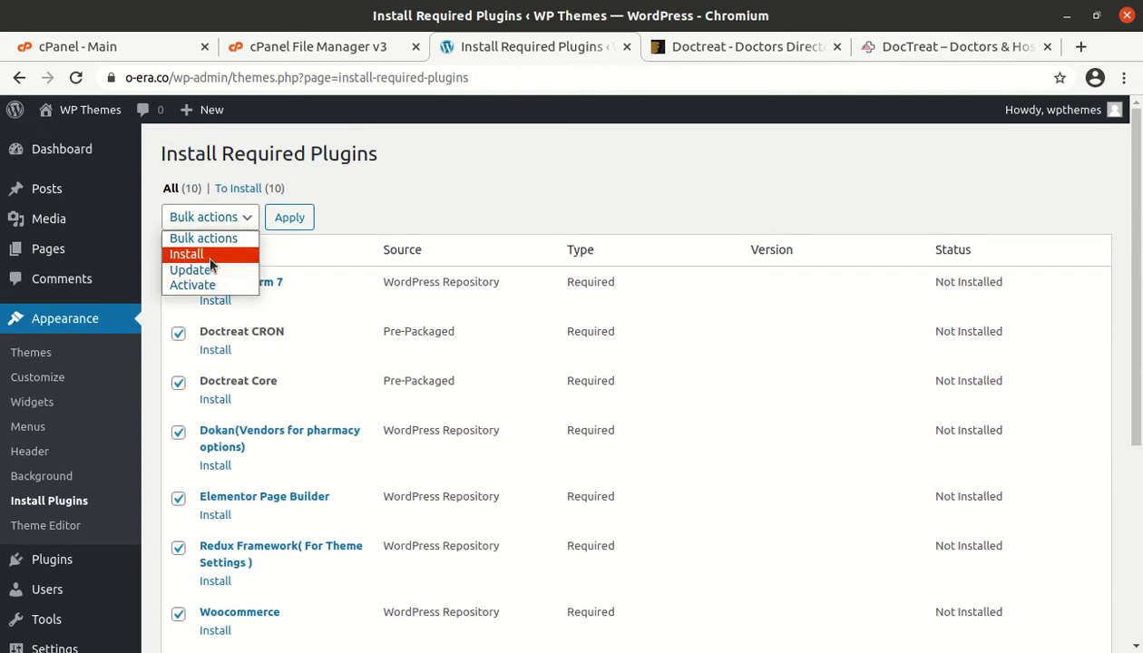
{"action": "left_click", "coordinate": [208, 258]}
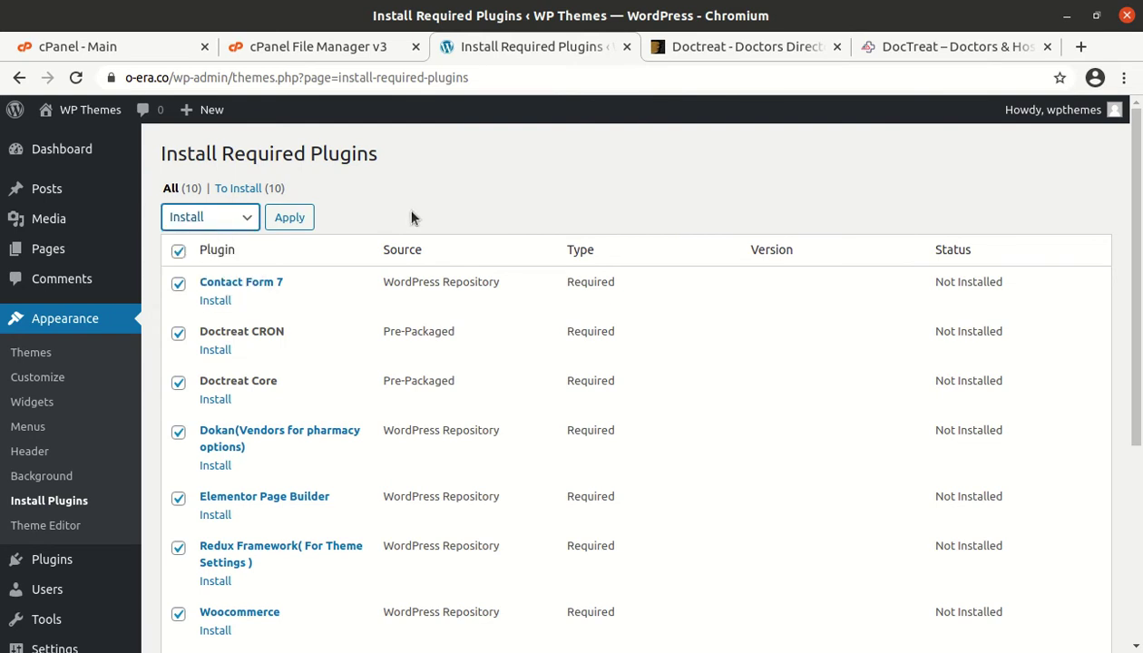
{"action": "scroll", "coordinate": [387, 232], "scroll_direction": "down", "scroll_amount": 2}
{"action": "scroll", "coordinate": [390, 232], "scroll_direction": "up", "scroll_amount": 2}
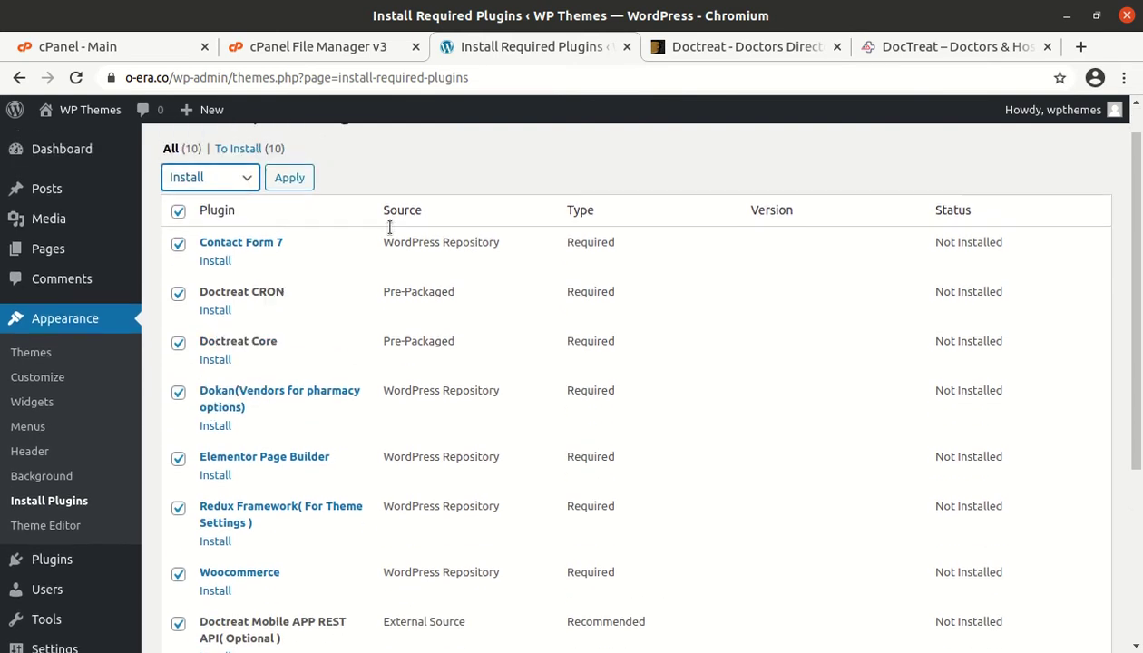
{"action": "left_click", "coordinate": [295, 224]}
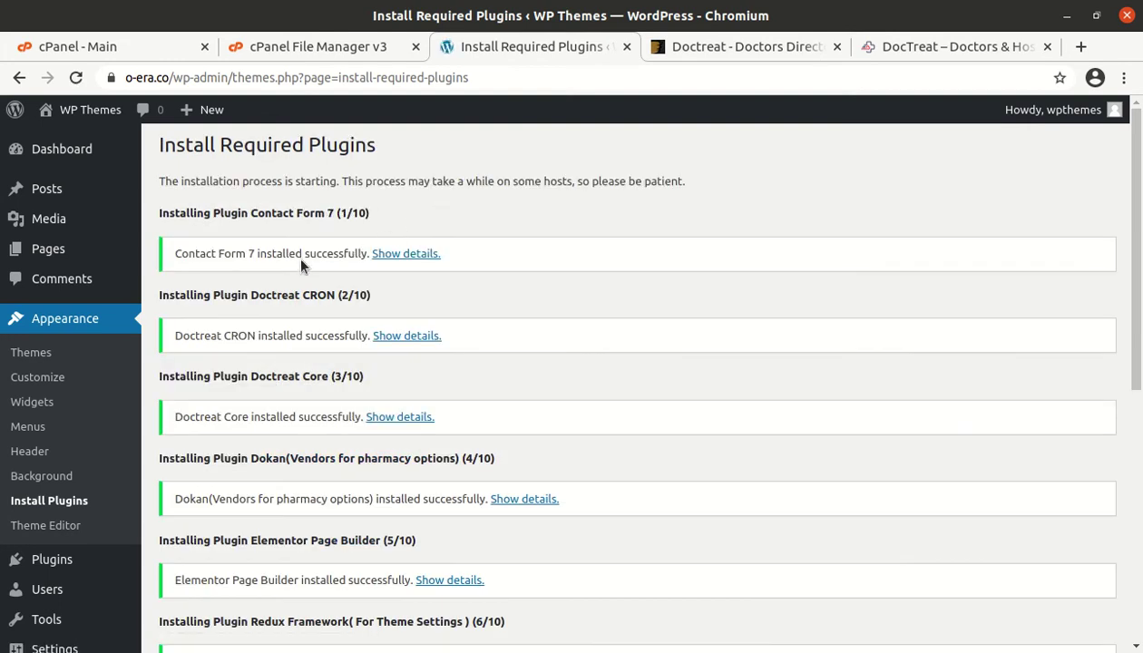
Check the installation results, return to the required plugins installer and activate all the plugins in bulk.
{"action": "scroll", "coordinate": [316, 308], "scroll_direction": "down", "scroll_amount": 5}
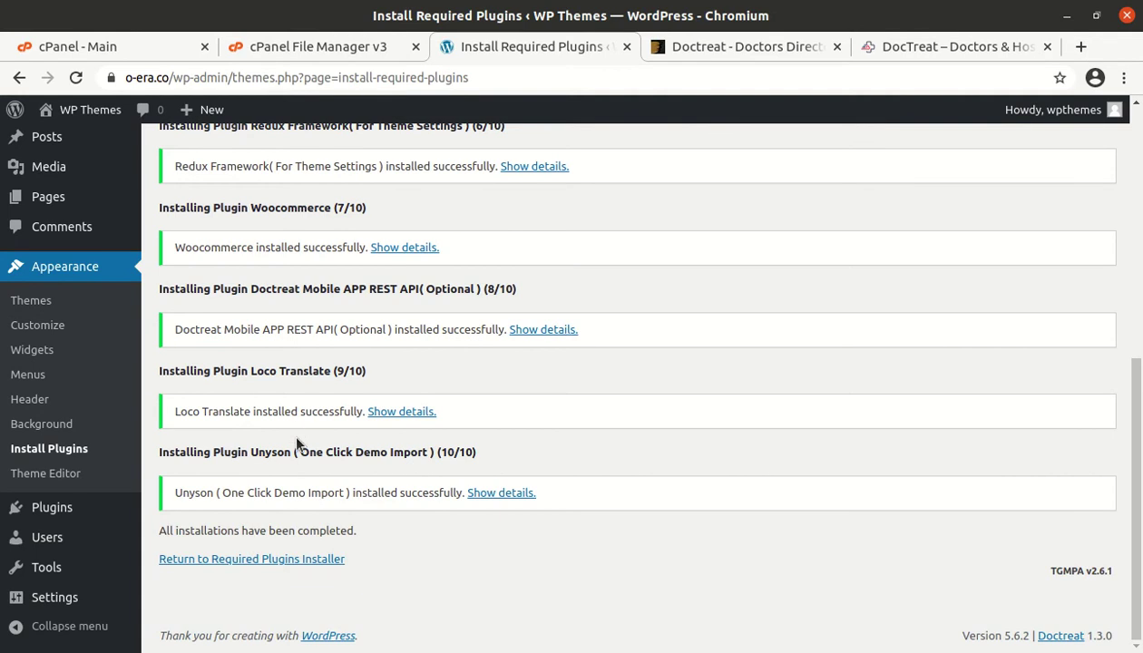
{"action": "scroll", "coordinate": [296, 442], "scroll_direction": "up", "scroll_amount": 5}
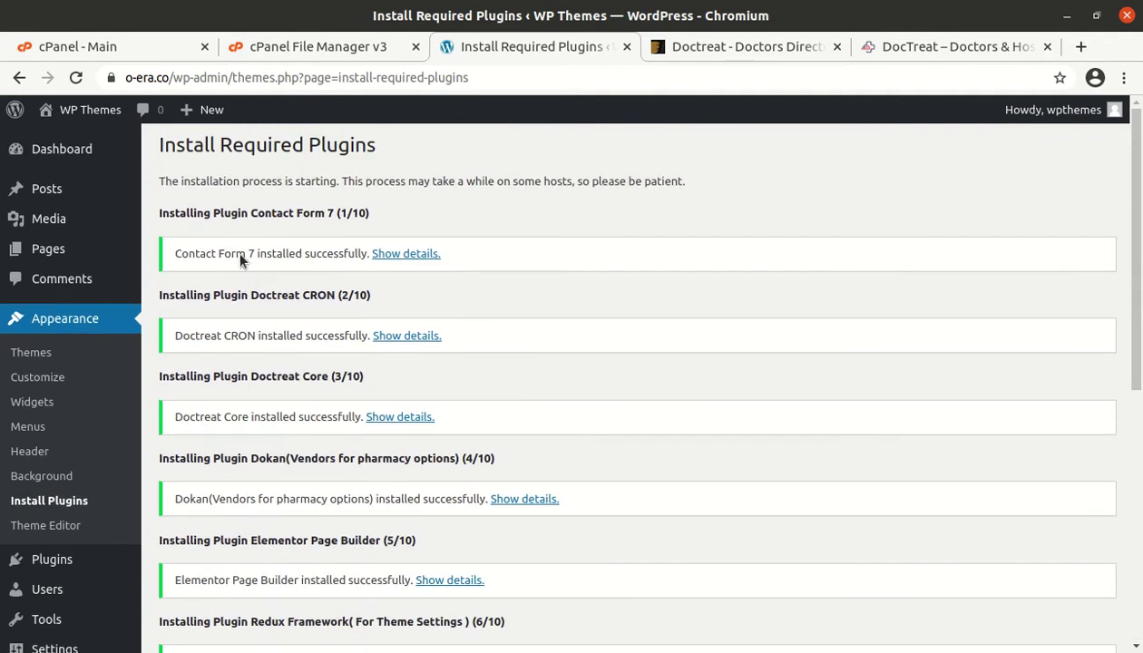
{"action": "scroll", "coordinate": [227, 390], "scroll_direction": "down", "scroll_amount": 5}
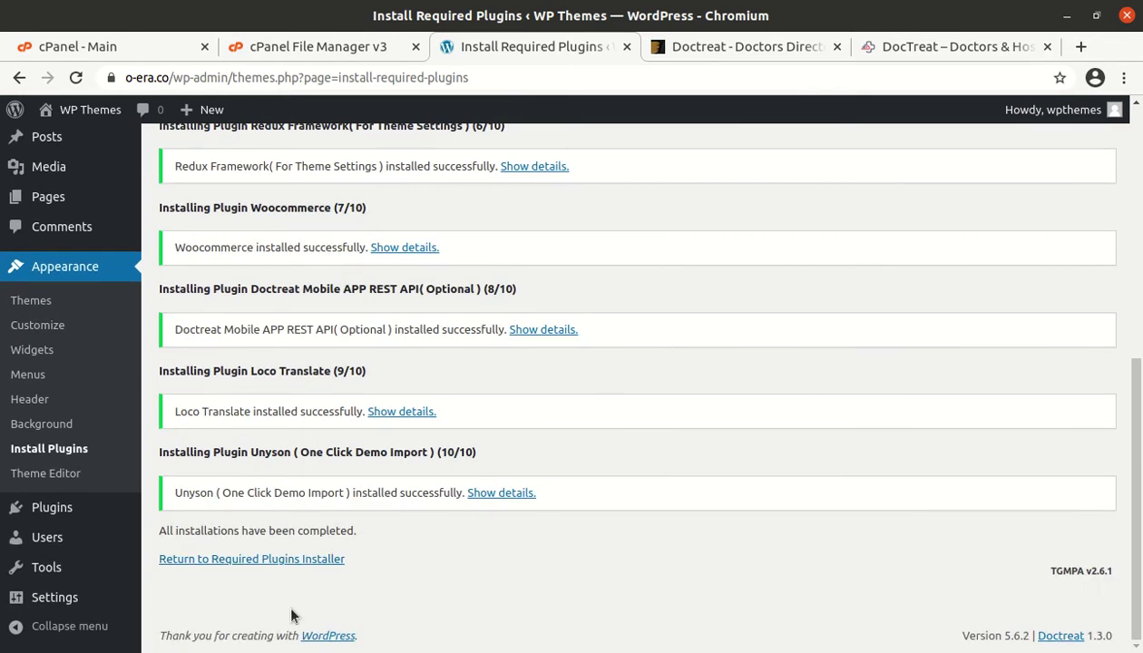
{"action": "left_click", "coordinate": [264, 560]}
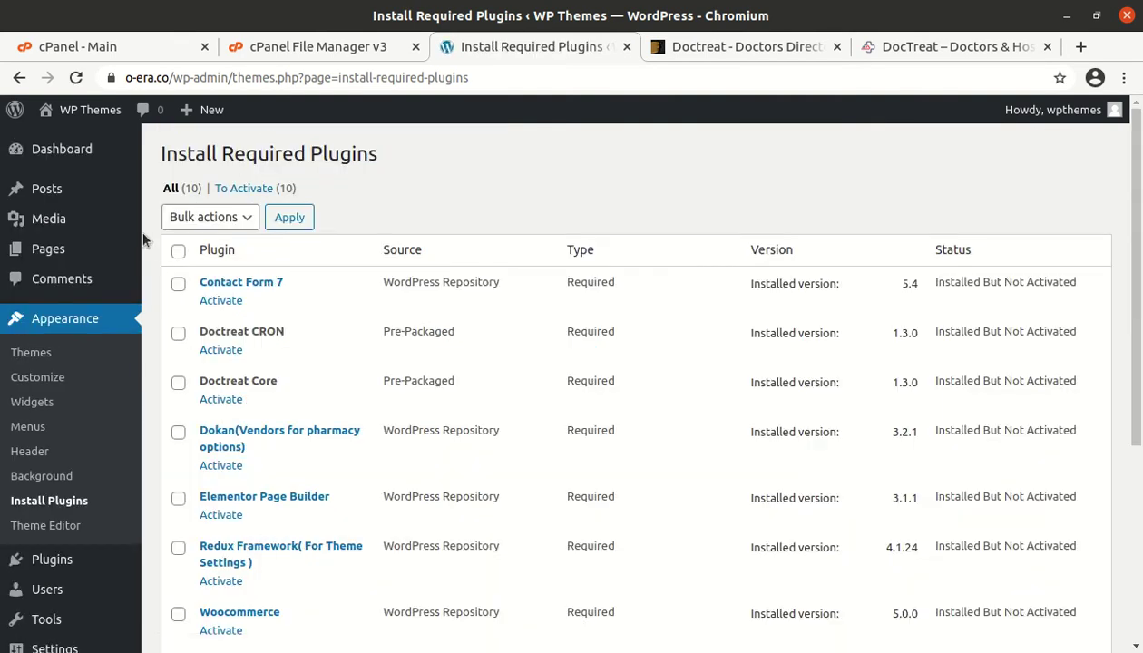
{"action": "left_click", "coordinate": [178, 251]}
{"action": "left_click", "coordinate": [231, 220]}
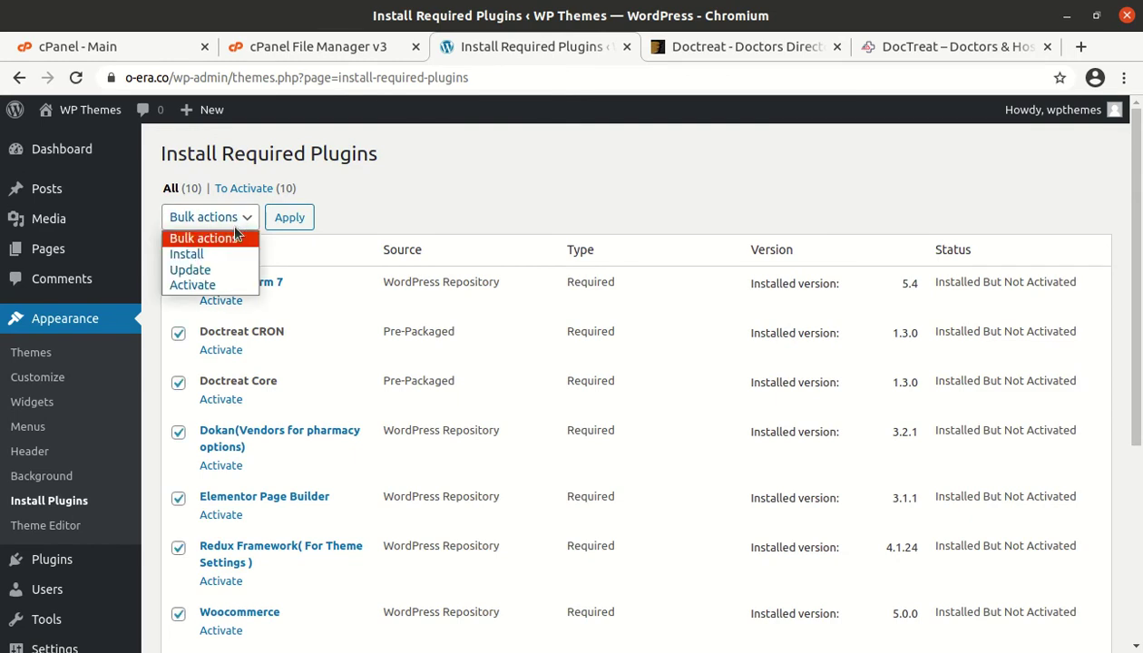
{"action": "left_click", "coordinate": [223, 284]}
{"action": "left_click", "coordinate": [279, 217]}
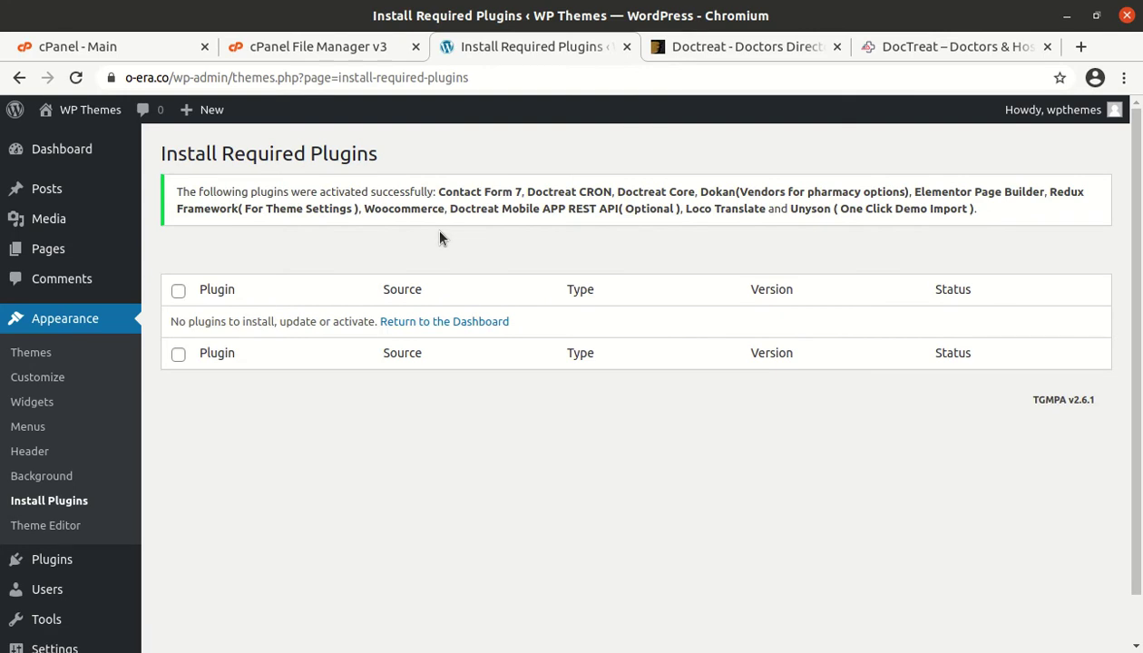
Go to the admin dashboard and bypass WooCommerce onboarding by skipping the store details, declining usage tracking and dismissing the welcome introduction.
{"action": "left_click", "coordinate": [43, 162]}
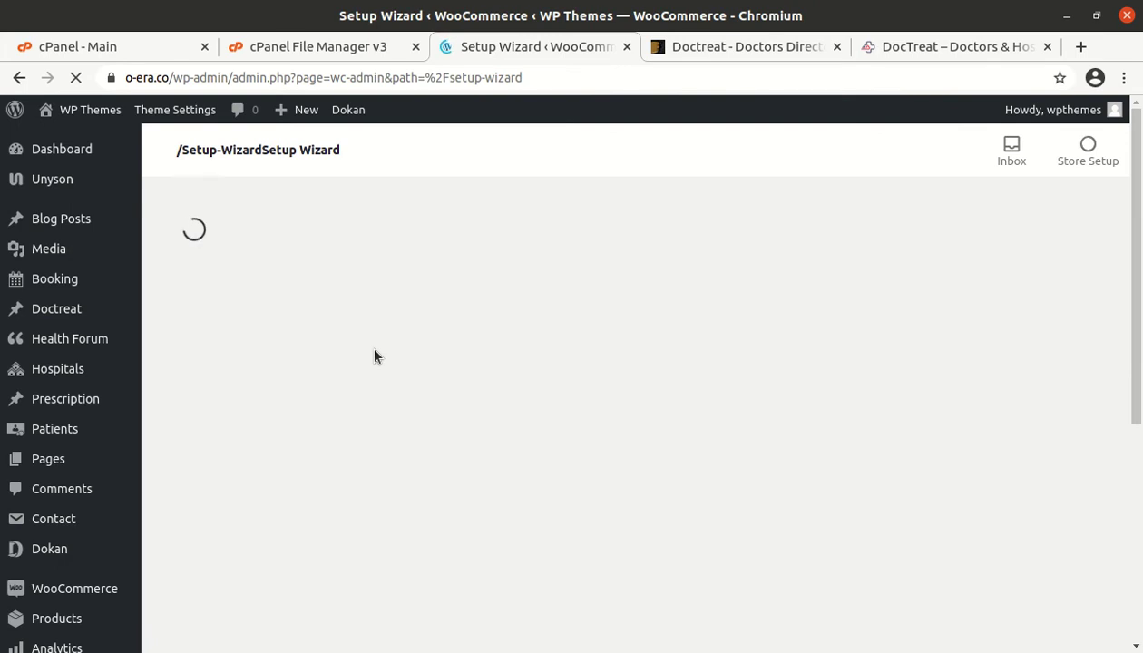
{"action": "scroll", "coordinate": [465, 324], "scroll_direction": "down", "scroll_amount": 3}
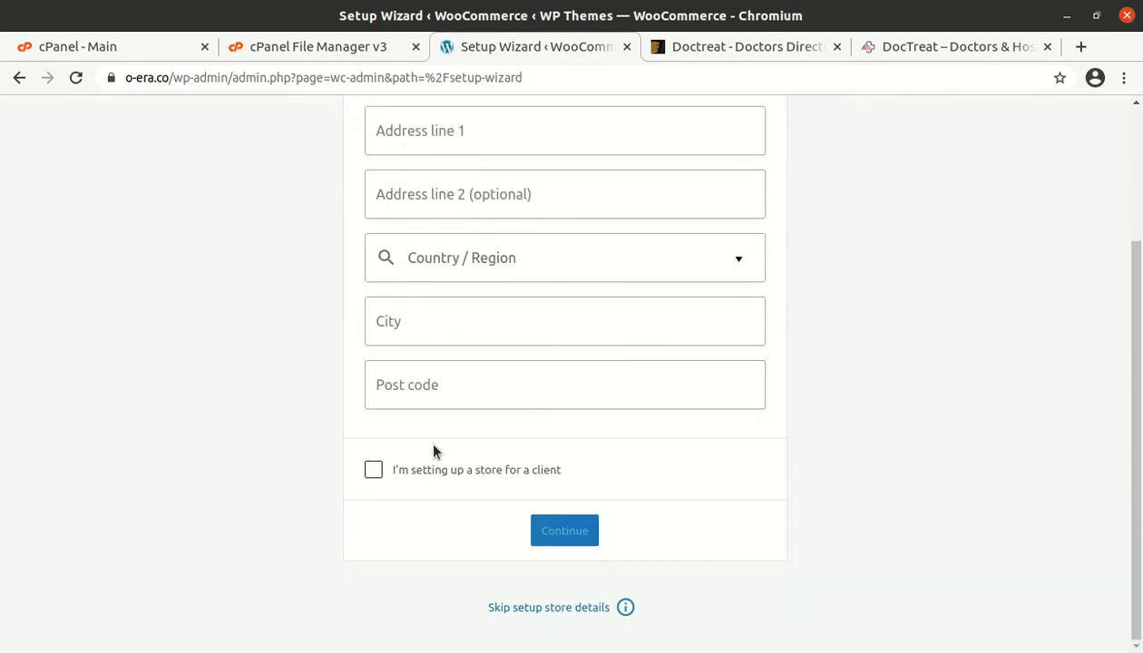
{"action": "left_click", "coordinate": [527, 608]}
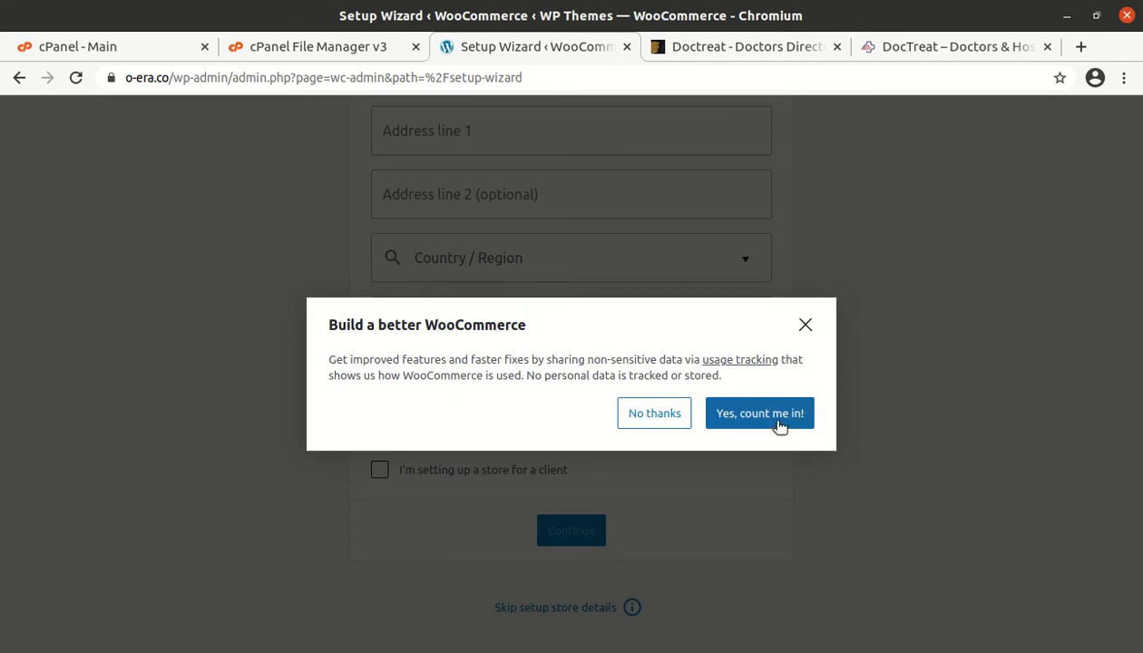
{"action": "left_click", "coordinate": [628, 416]}
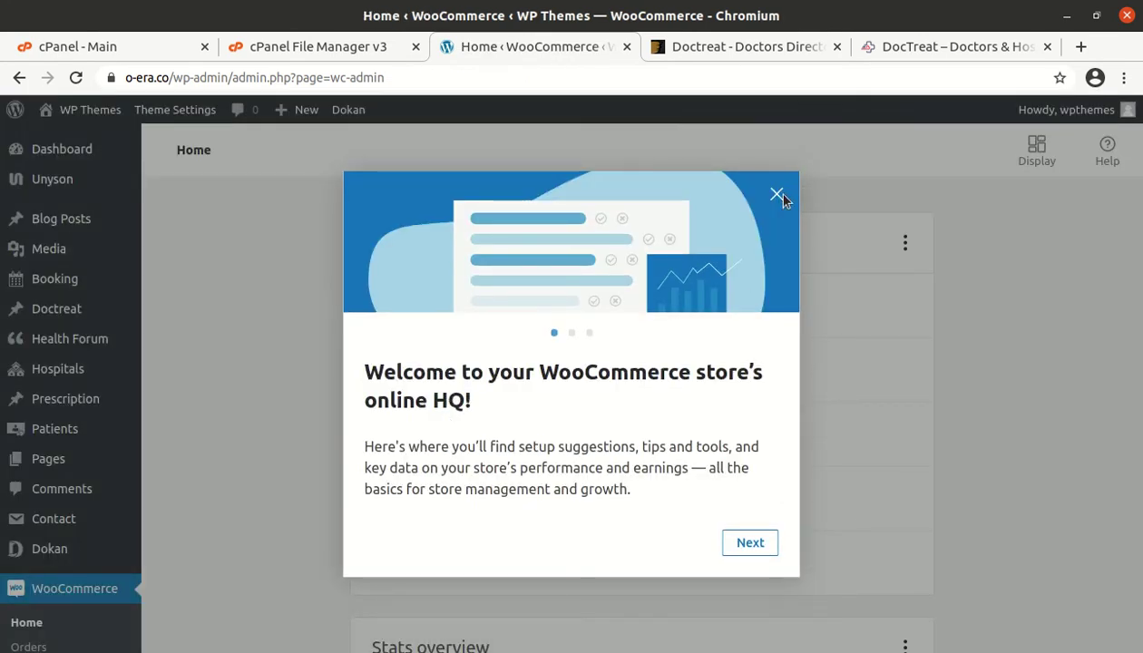
{"action": "left_click", "coordinate": [777, 196]}
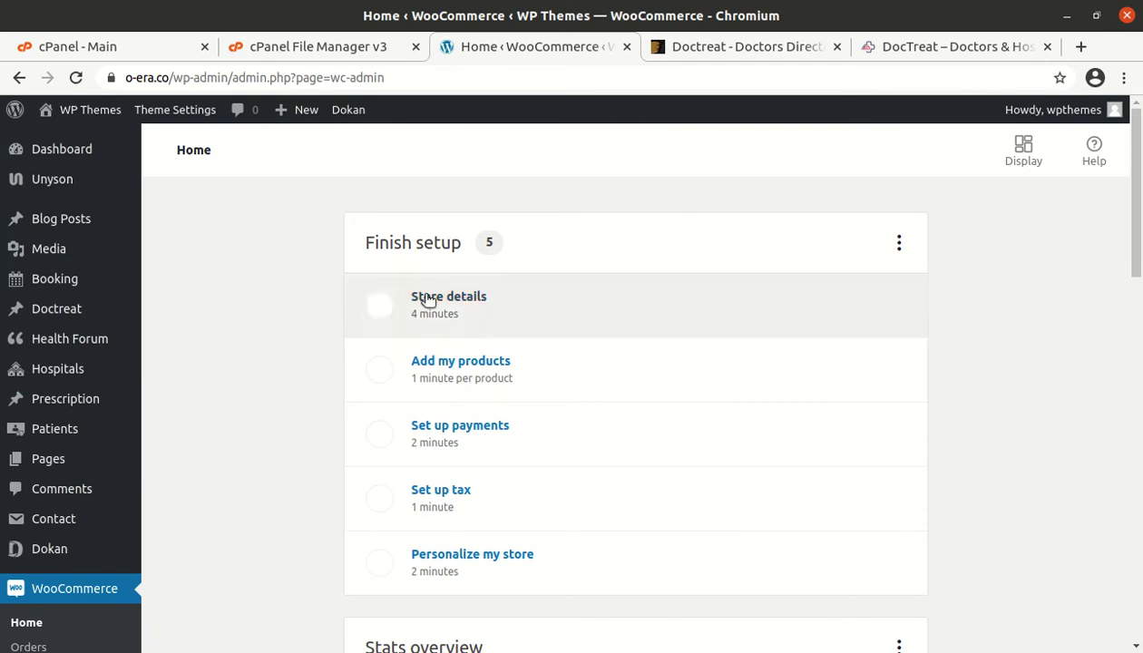
Open the public site in a separate browser tab and look over its front page from header to footer.
{"action": "mouse_move", "coordinate": [76, 110]}
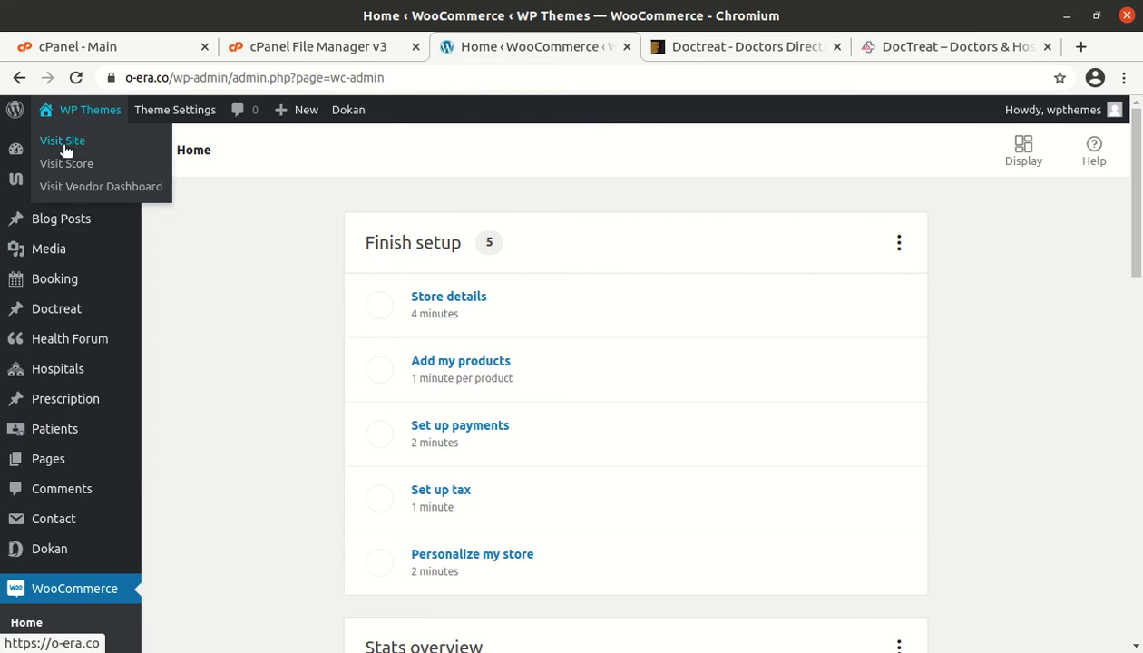
{"action": "middle_click", "coordinate": [64, 148]}
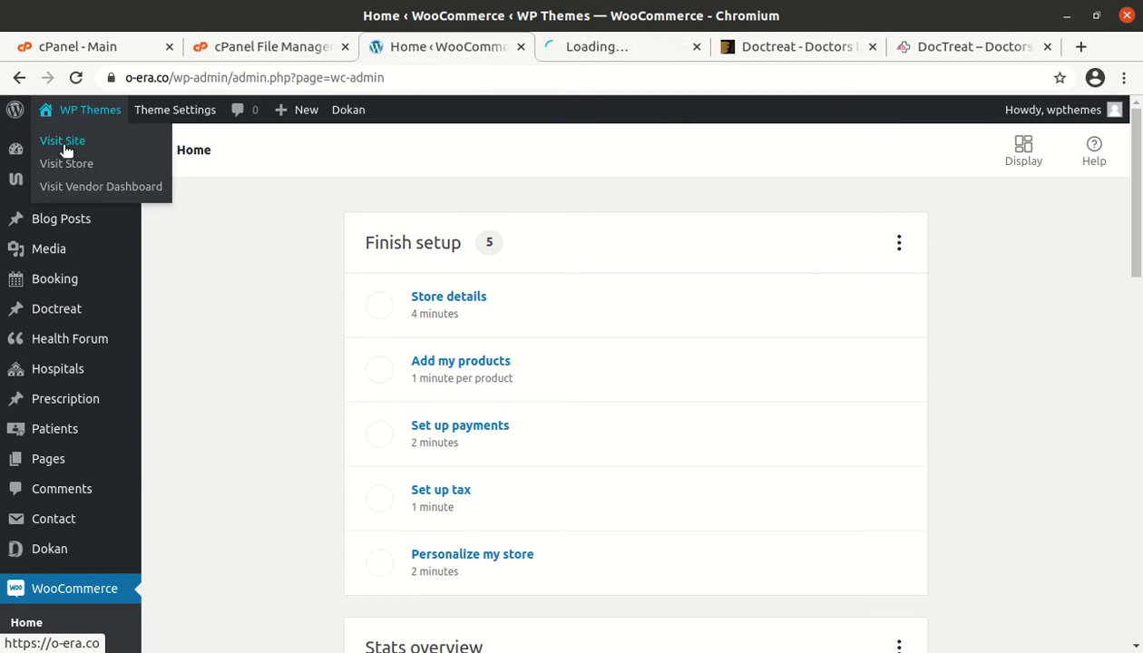
{"action": "left_click", "coordinate": [553, 46]}
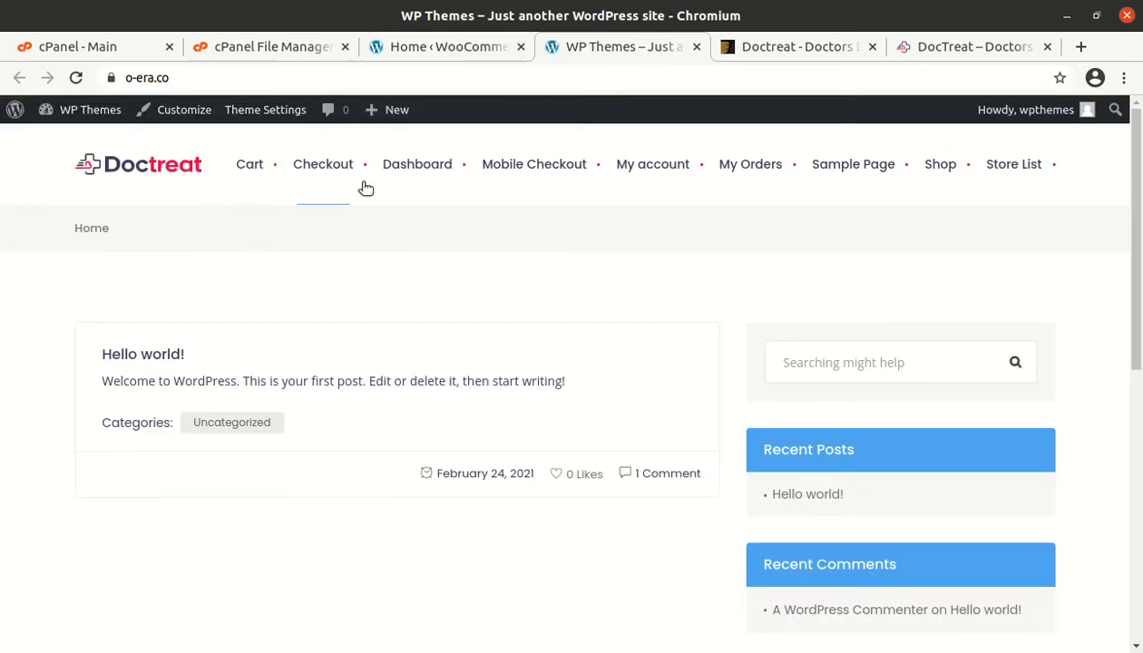
{"action": "scroll", "coordinate": [898, 189], "scroll_direction": "down", "scroll_amount": 4}
{"action": "scroll", "coordinate": [907, 198], "scroll_direction": "down", "scroll_amount": 2}
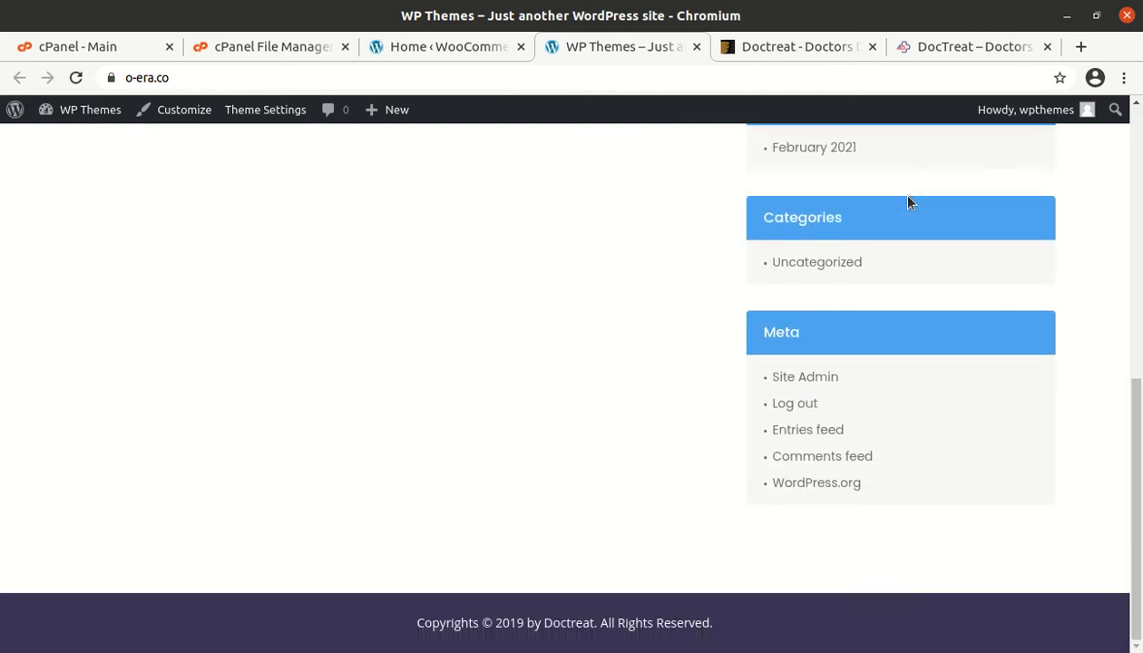
{"action": "scroll", "coordinate": [517, 241], "scroll_direction": "up", "scroll_amount": 6}
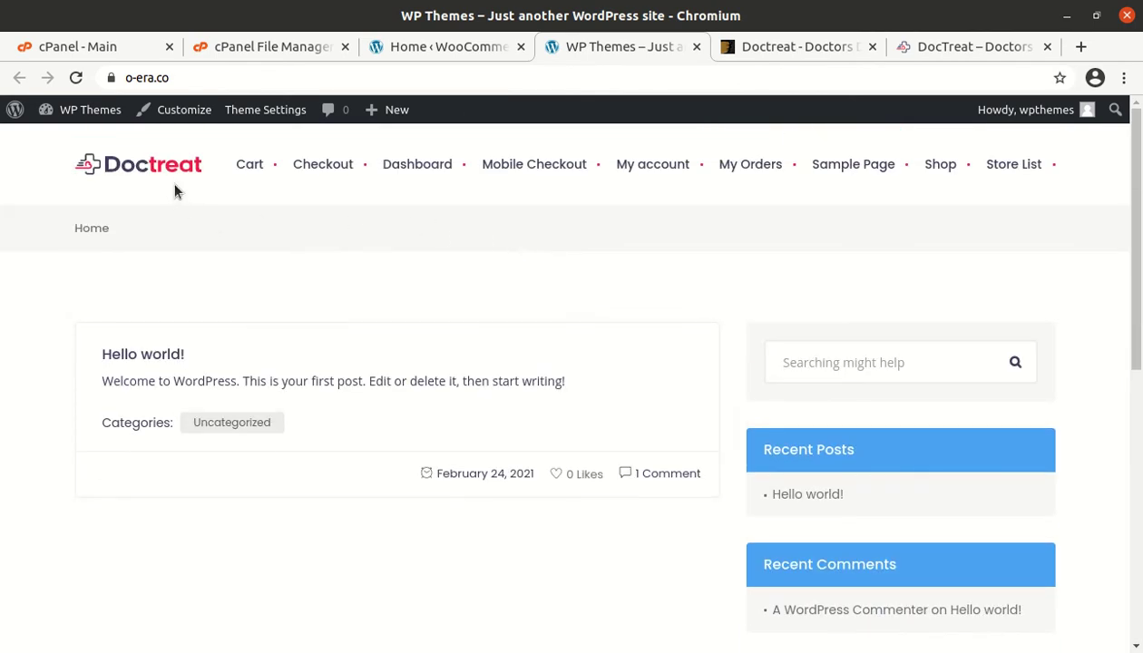
Compare the new site's front page with the official Doctreat live demo and the theme's ThemeForest listing.
{"action": "scroll", "coordinate": [175, 191], "scroll_direction": "down", "scroll_amount": 4}
{"action": "scroll", "coordinate": [175, 190], "scroll_direction": "up", "scroll_amount": 2}
{"action": "scroll", "coordinate": [175, 189], "scroll_direction": "up", "scroll_amount": 2}
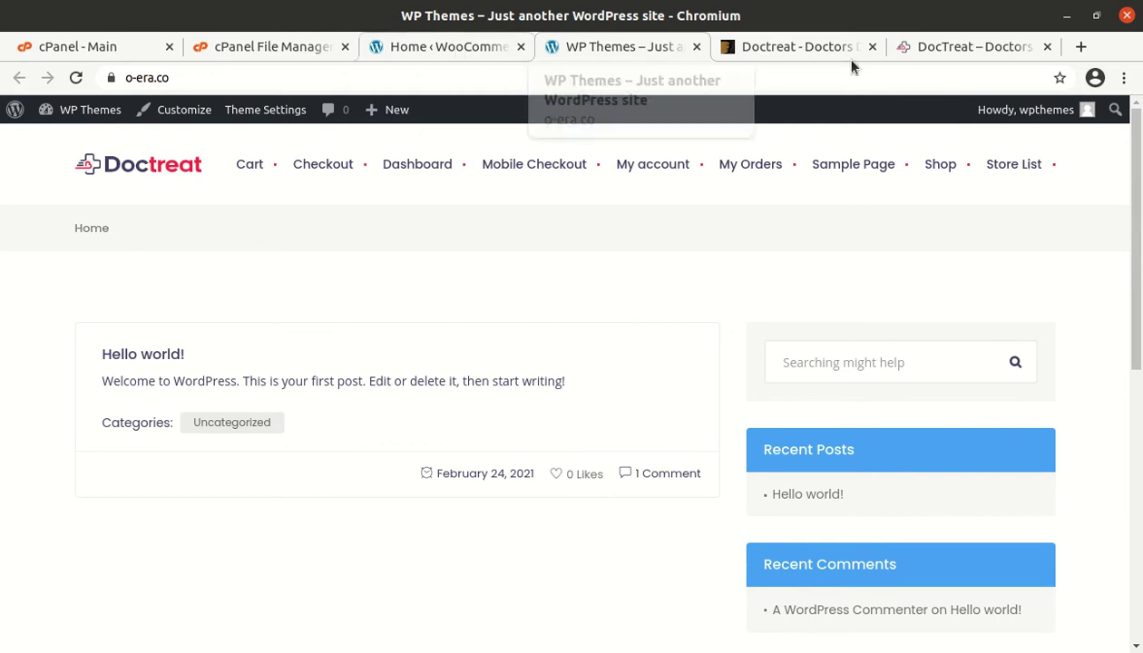
{"action": "left_click", "coordinate": [963, 52]}
{"action": "scroll", "coordinate": [358, 209], "scroll_direction": "up", "scroll_amount": 10}
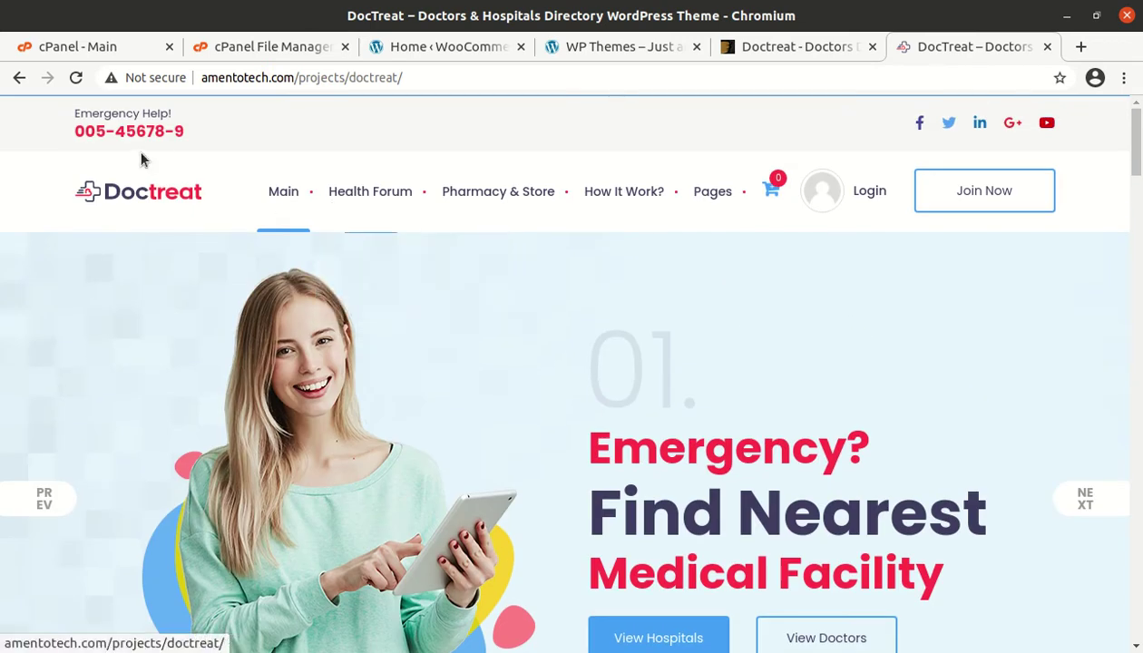
{"action": "left_click", "coordinate": [132, 201]}
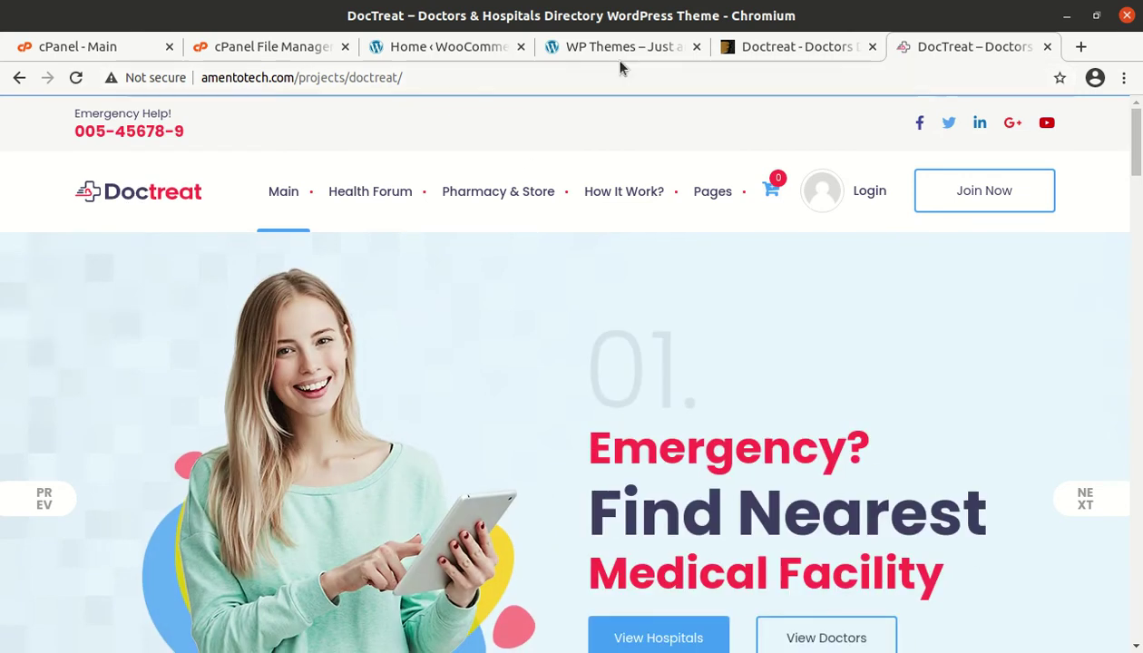
{"action": "left_click", "coordinate": [749, 46]}
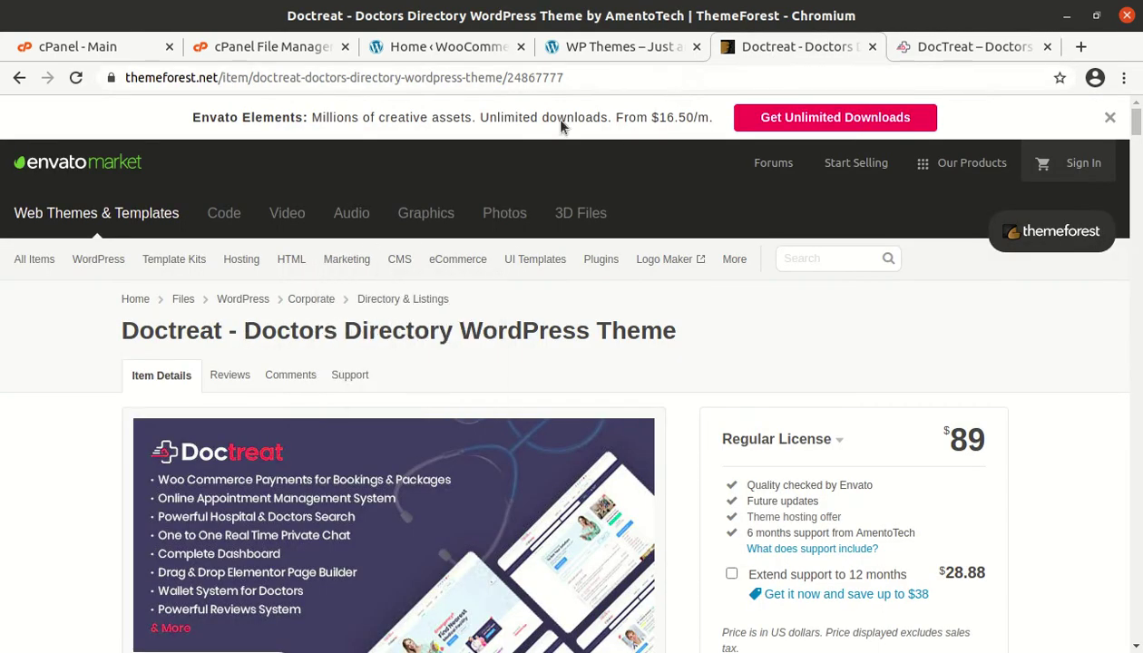
{"action": "left_click", "coordinate": [586, 53]}
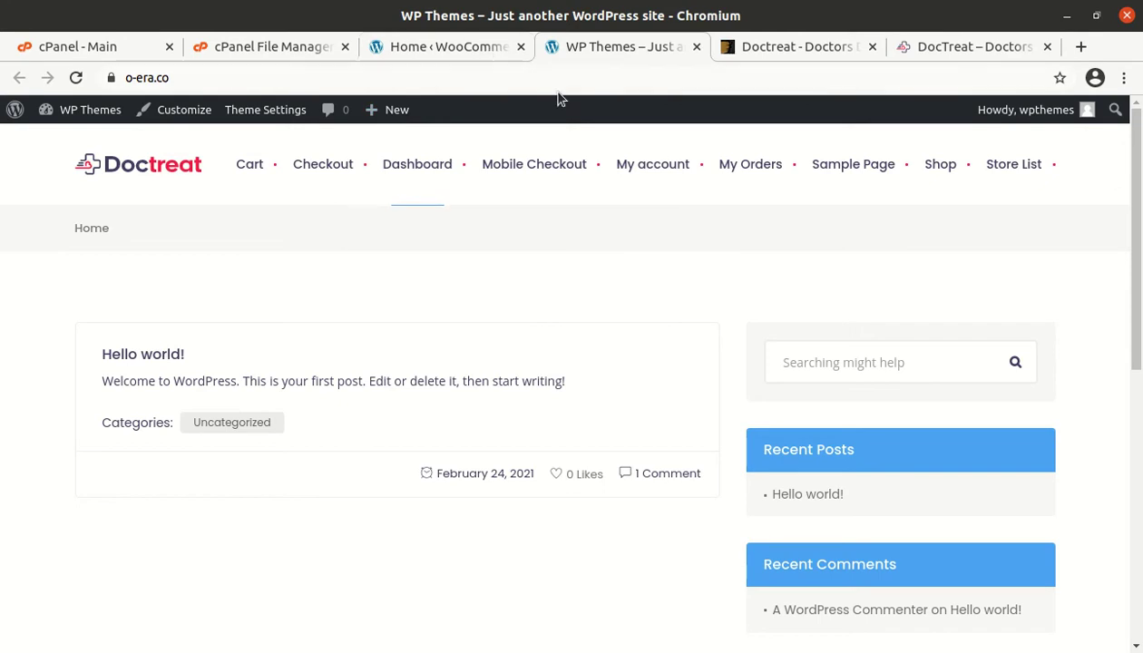
Return to the site admin, open the Demo Content Install tool and install the Doctreat Main demo.
{"action": "left_click", "coordinate": [420, 46]}
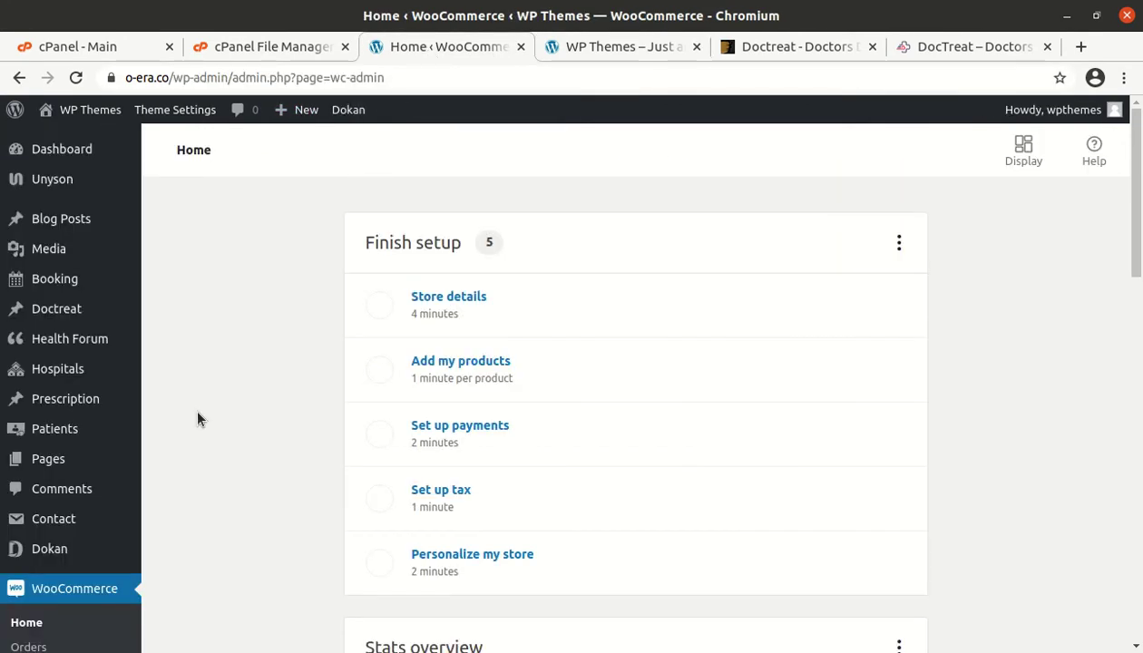
{"action": "scroll", "coordinate": [195, 417], "scroll_direction": "down", "scroll_amount": 6}
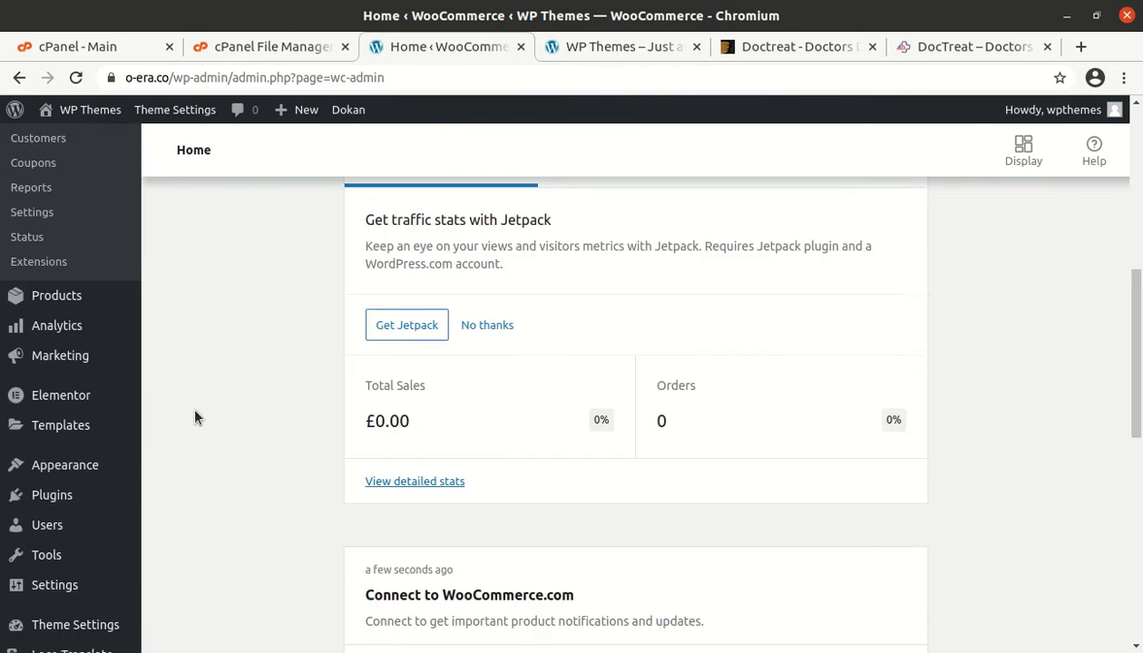
{"action": "scroll", "coordinate": [195, 417], "scroll_direction": "down", "scroll_amount": 2}
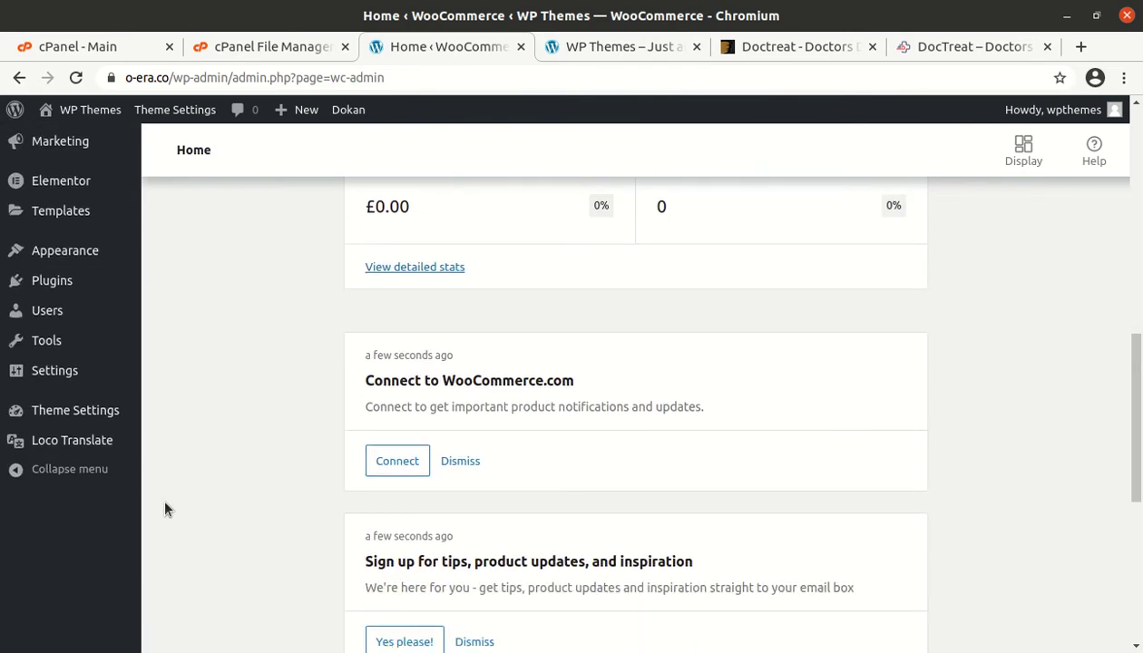
{"action": "mouse_move", "coordinate": [50, 346]}
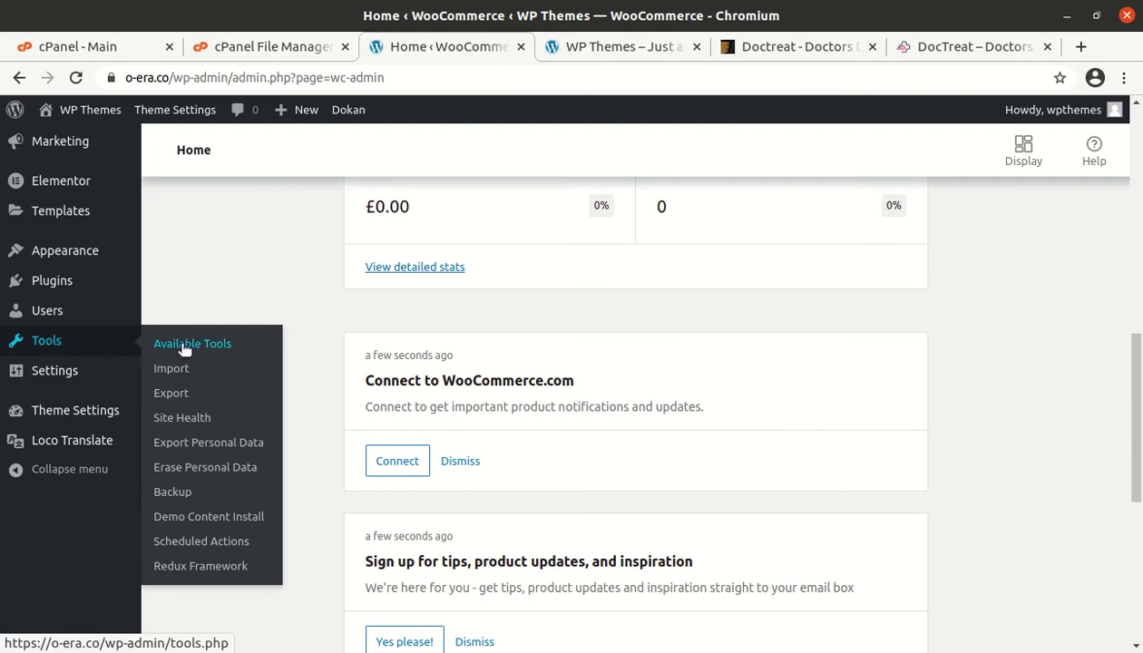
{"action": "left_click", "coordinate": [215, 524]}
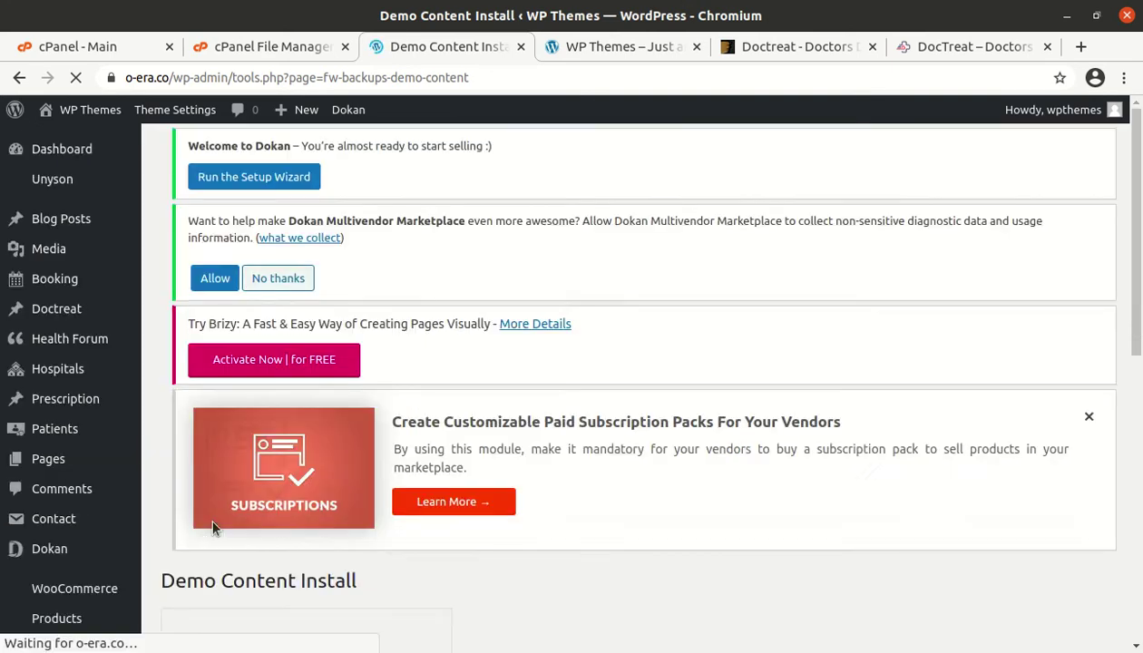
{"action": "scroll", "coordinate": [168, 367], "scroll_direction": "down", "scroll_amount": 5}
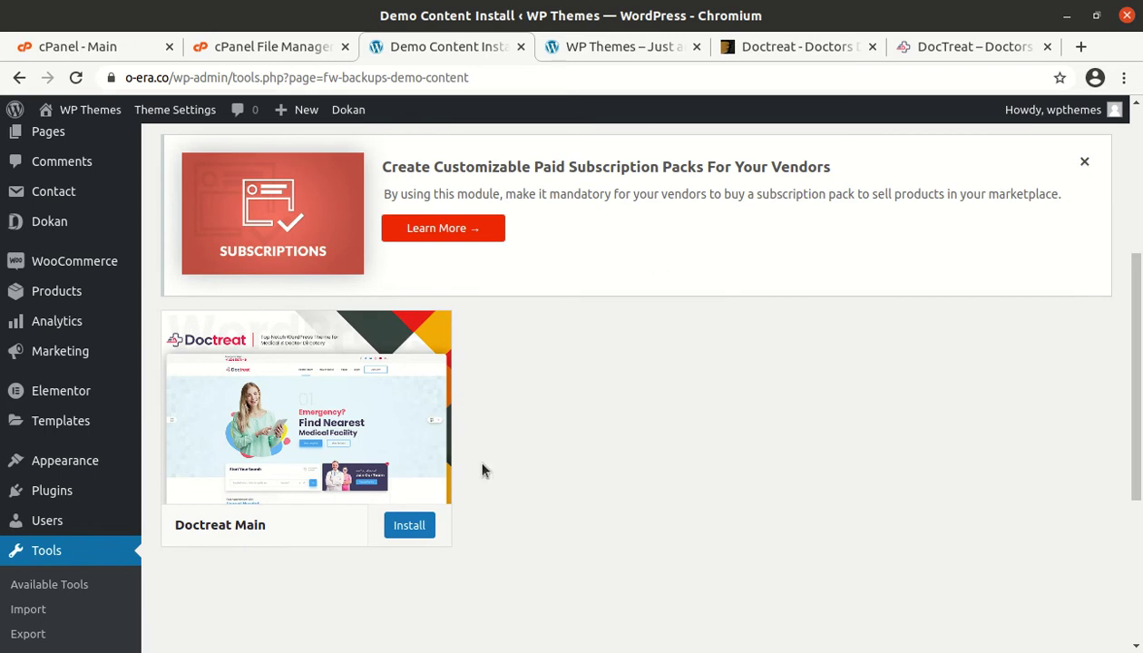
{"action": "left_click", "coordinate": [406, 526]}
{"action": "left_click", "coordinate": [719, 279]}
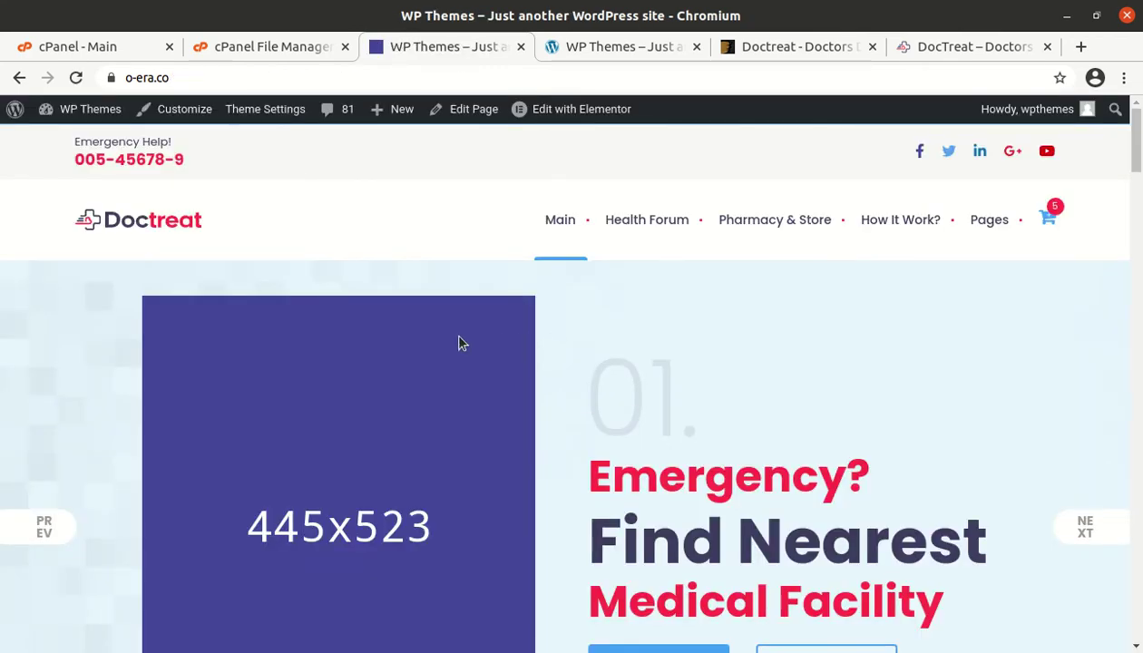
Compare the imported home page's banner and search section with the same sections of the official Doctreat live demo.
{"action": "scroll", "coordinate": [459, 343], "scroll_direction": "down", "scroll_amount": 4}
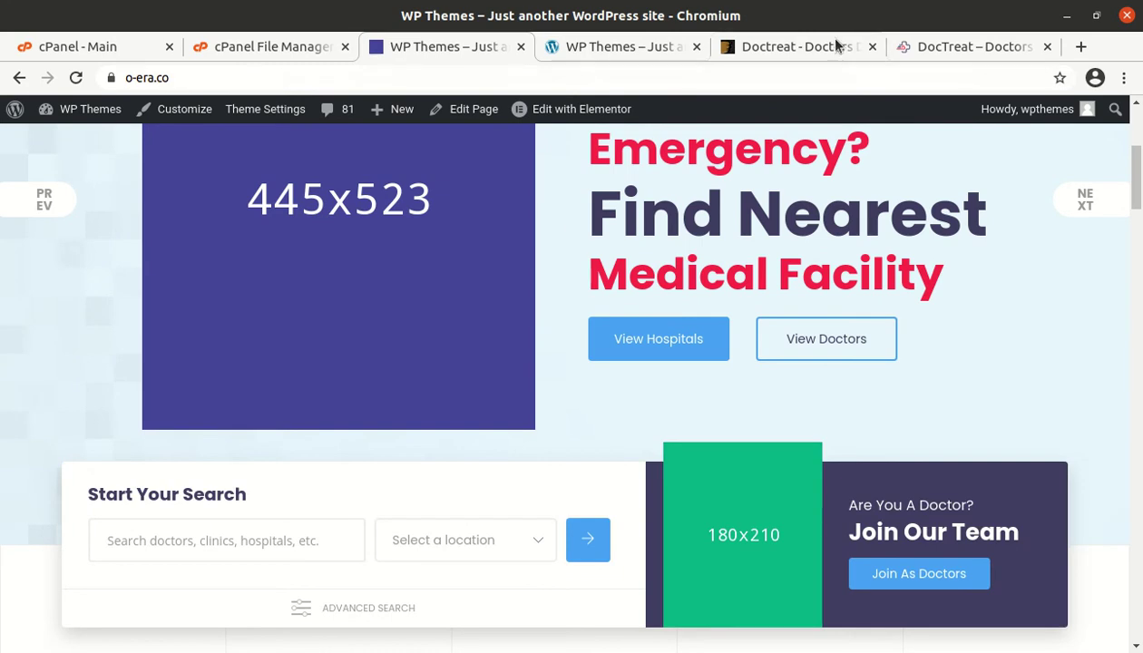
{"action": "left_click", "coordinate": [939, 49]}
{"action": "scroll", "coordinate": [528, 236], "scroll_direction": "down", "scroll_amount": 3}
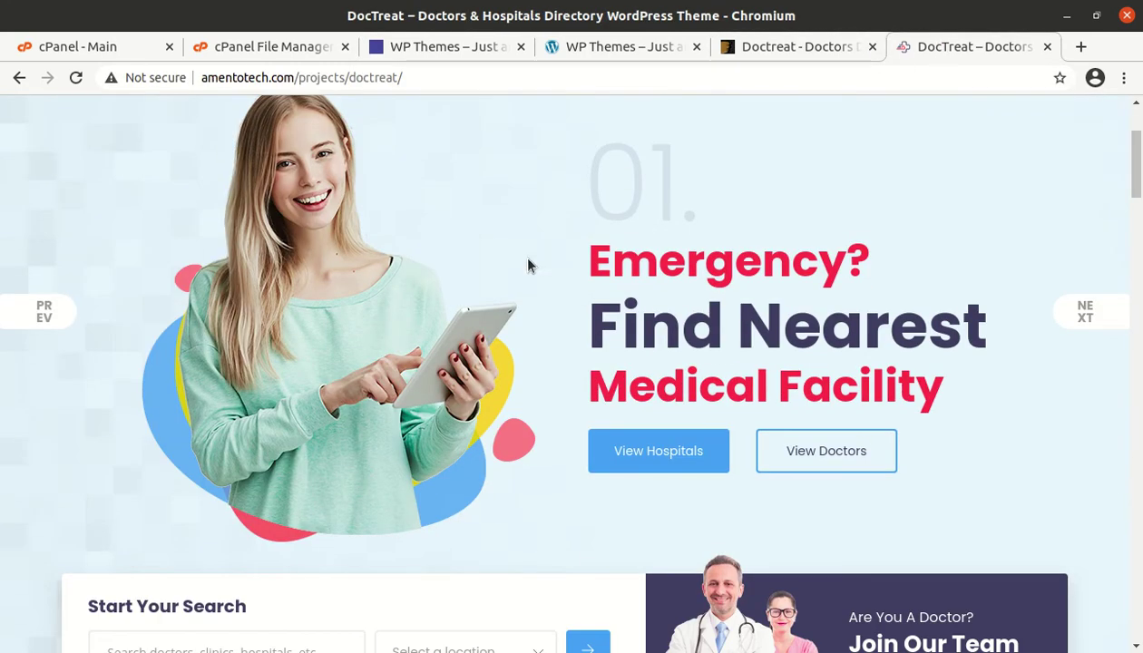
{"action": "scroll", "coordinate": [364, 382], "scroll_direction": "down", "scroll_amount": 3}
{"action": "scroll", "coordinate": [234, 382], "scroll_direction": "down", "scroll_amount": 3}
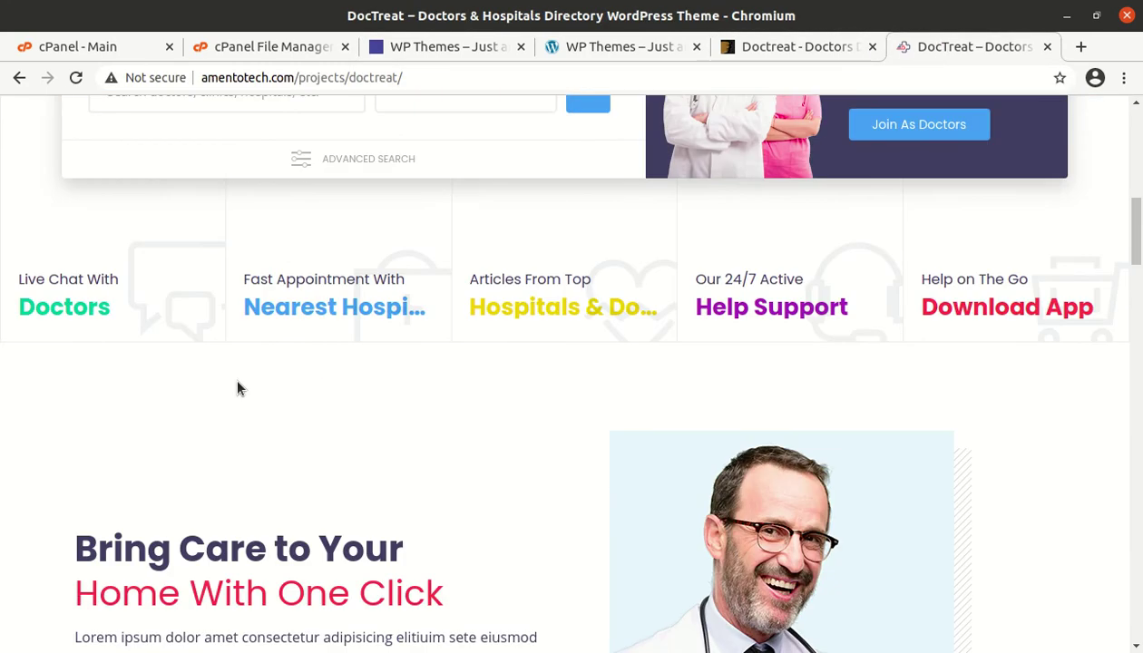
{"action": "left_click", "coordinate": [586, 55]}
{"action": "left_click", "coordinate": [453, 55]}
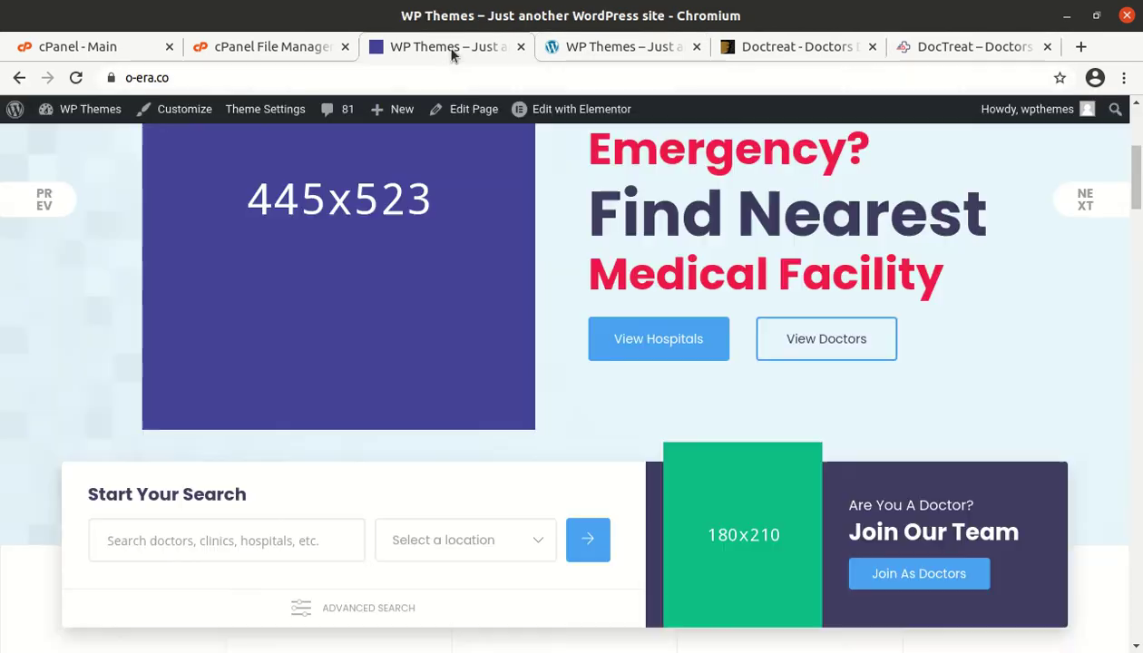
Examine the imported home page's sections and placeholder images from the banner down to the mobile app area.
{"action": "scroll", "coordinate": [370, 403], "scroll_direction": "up", "scroll_amount": 3}
{"action": "scroll", "coordinate": [215, 380], "scroll_direction": "down", "scroll_amount": 2}
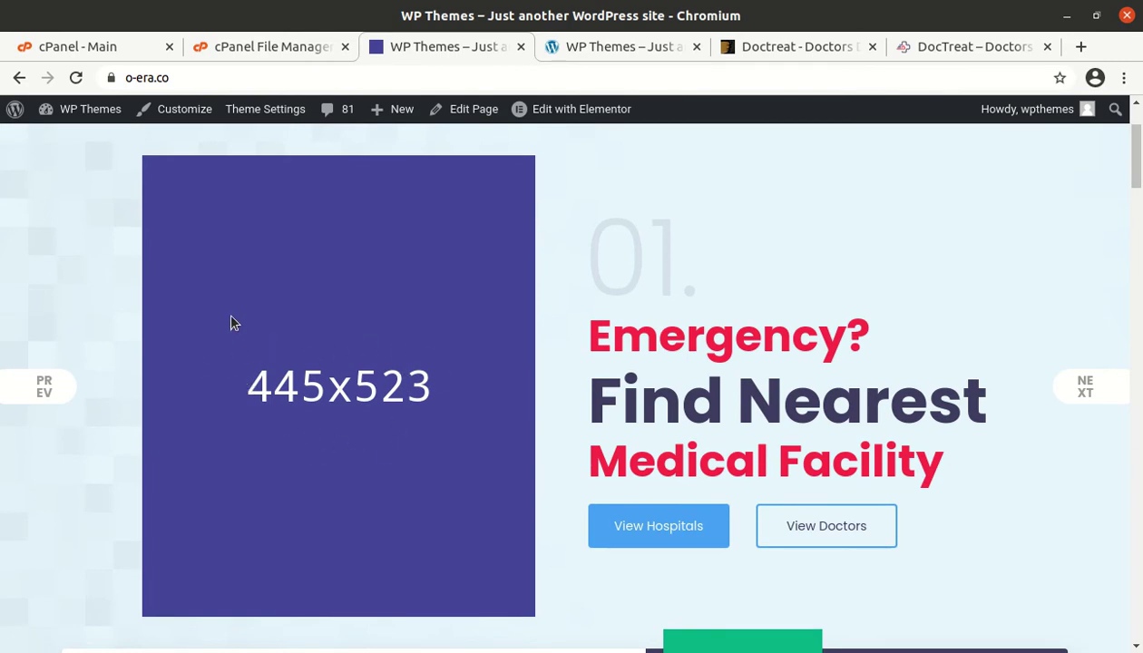
{"action": "scroll", "coordinate": [354, 345], "scroll_direction": "down", "scroll_amount": 2}
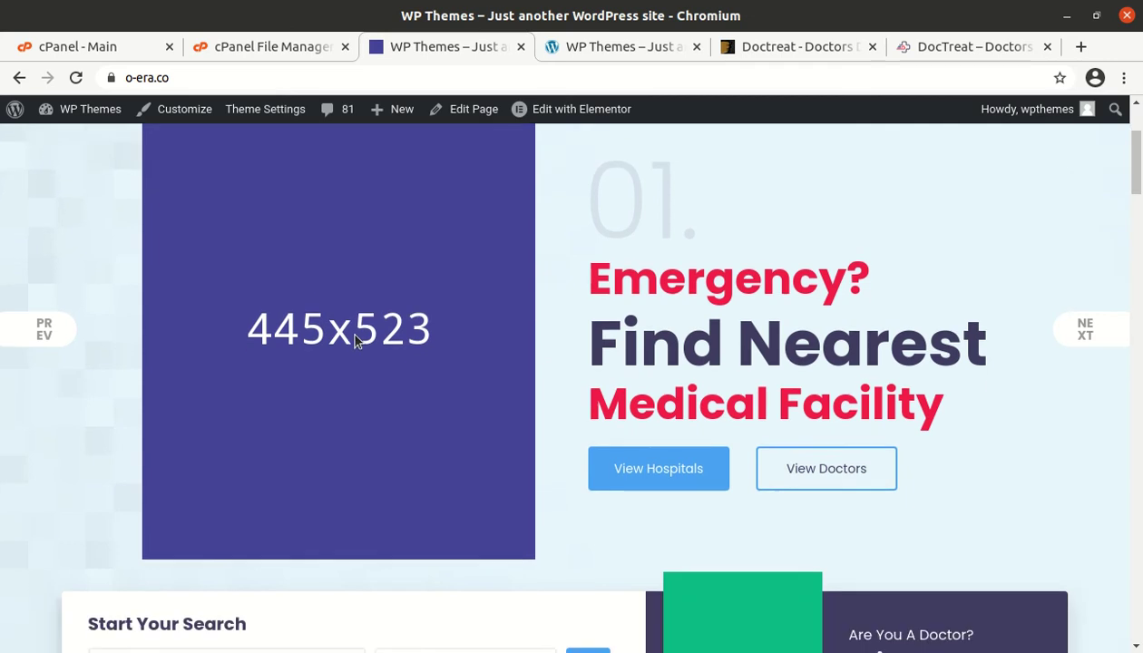
{"action": "scroll", "coordinate": [354, 336], "scroll_direction": "up", "scroll_amount": 3}
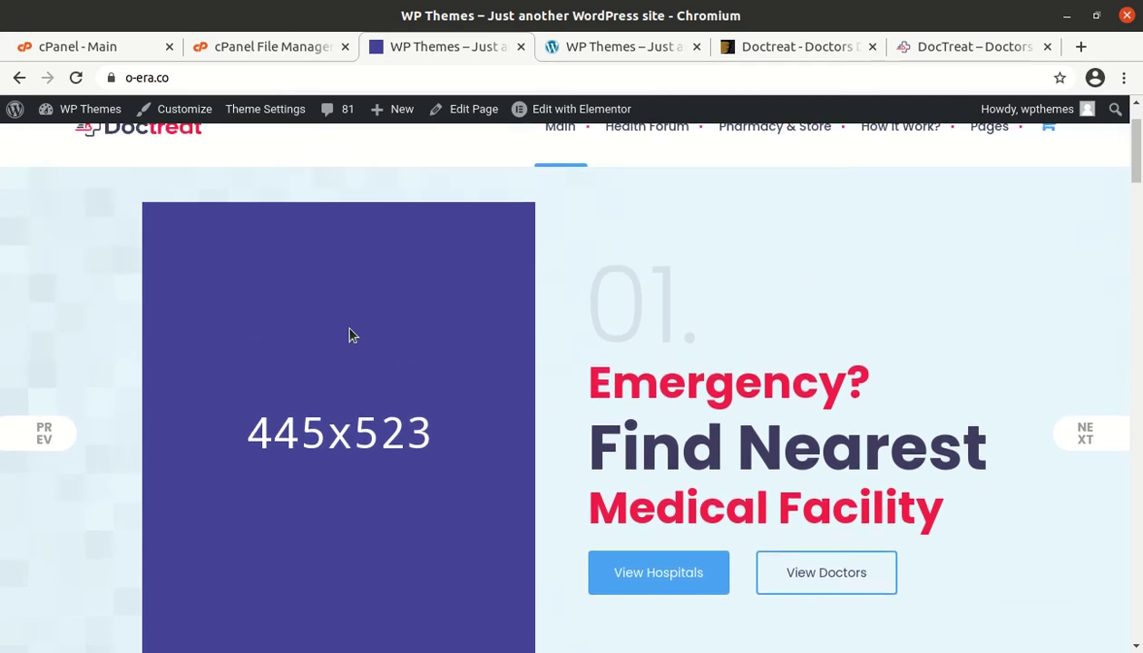
{"action": "scroll", "coordinate": [349, 331], "scroll_direction": "down", "scroll_amount": 4}
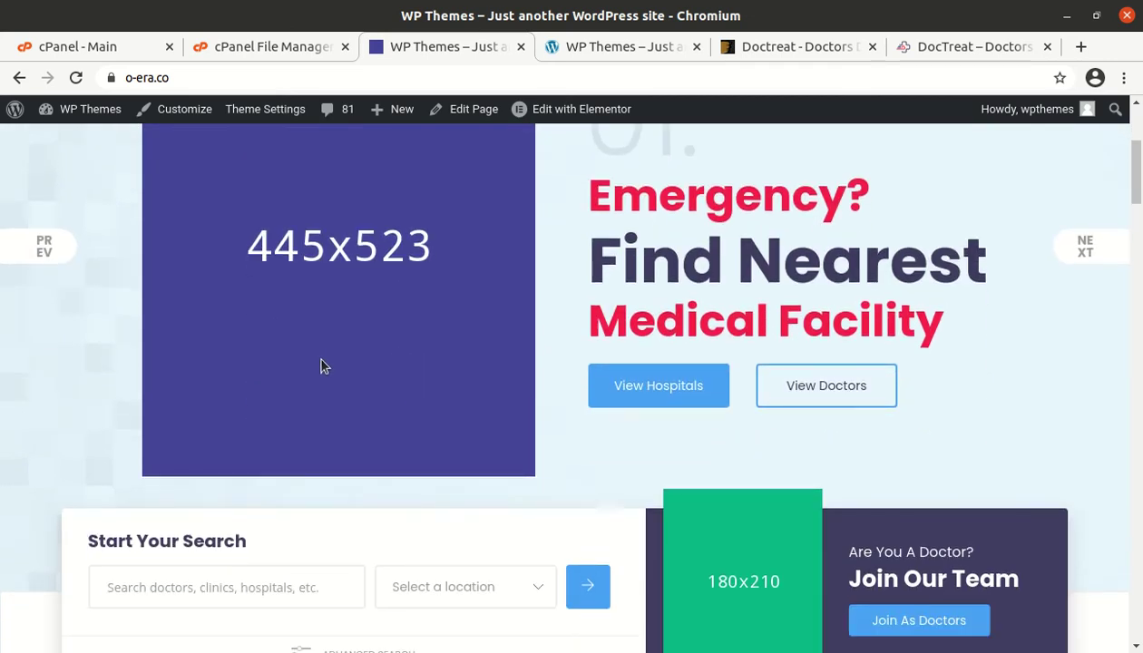
{"action": "scroll", "coordinate": [327, 354], "scroll_direction": "down", "scroll_amount": 4}
{"action": "scroll", "coordinate": [332, 372], "scroll_direction": "down", "scroll_amount": 3}
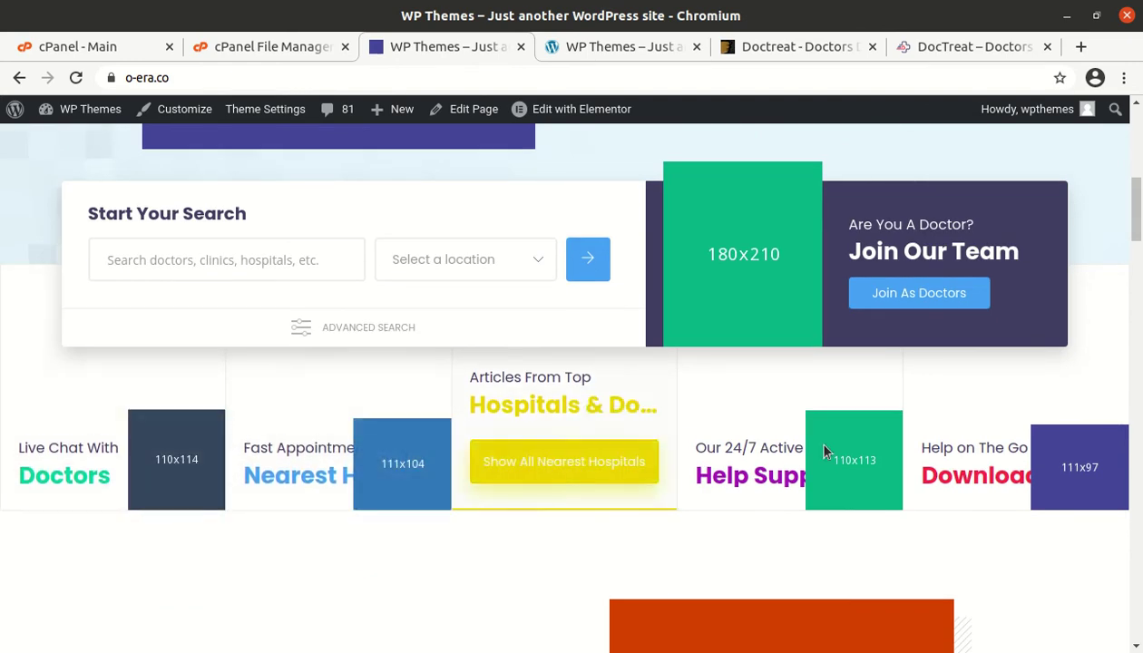
{"action": "scroll", "coordinate": [961, 445], "scroll_direction": "down", "scroll_amount": 4}
{"action": "scroll", "coordinate": [435, 436], "scroll_direction": "down", "scroll_amount": 8}
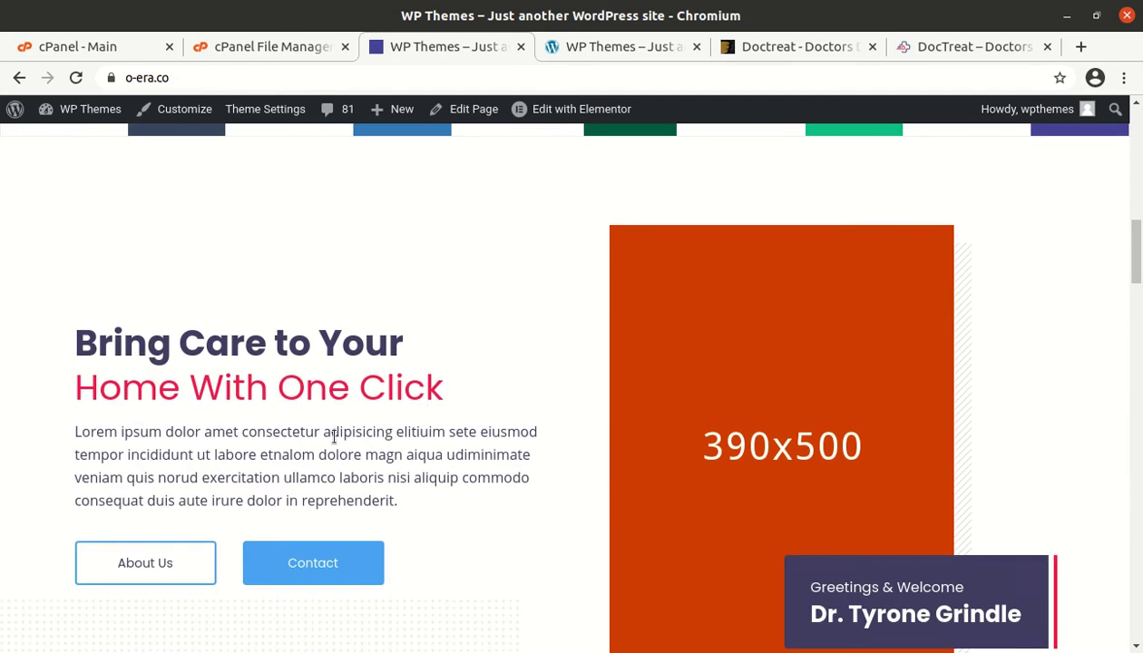
{"action": "scroll", "coordinate": [304, 439], "scroll_direction": "down", "scroll_amount": 9}
{"action": "scroll", "coordinate": [304, 440], "scroll_direction": "down", "scroll_amount": 8}
{"action": "scroll", "coordinate": [304, 439], "scroll_direction": "down", "scroll_amount": 8}
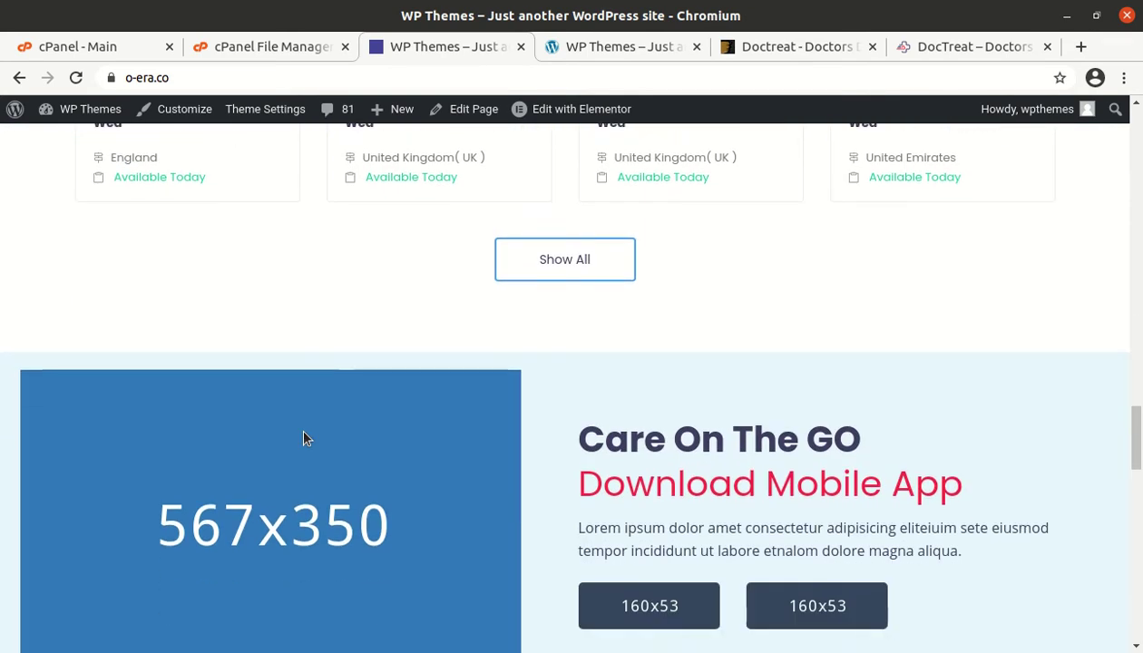
{"action": "scroll", "coordinate": [304, 439], "scroll_direction": "up", "scroll_amount": 4}
{"action": "scroll", "coordinate": [303, 438], "scroll_direction": "up", "scroll_amount": 20}
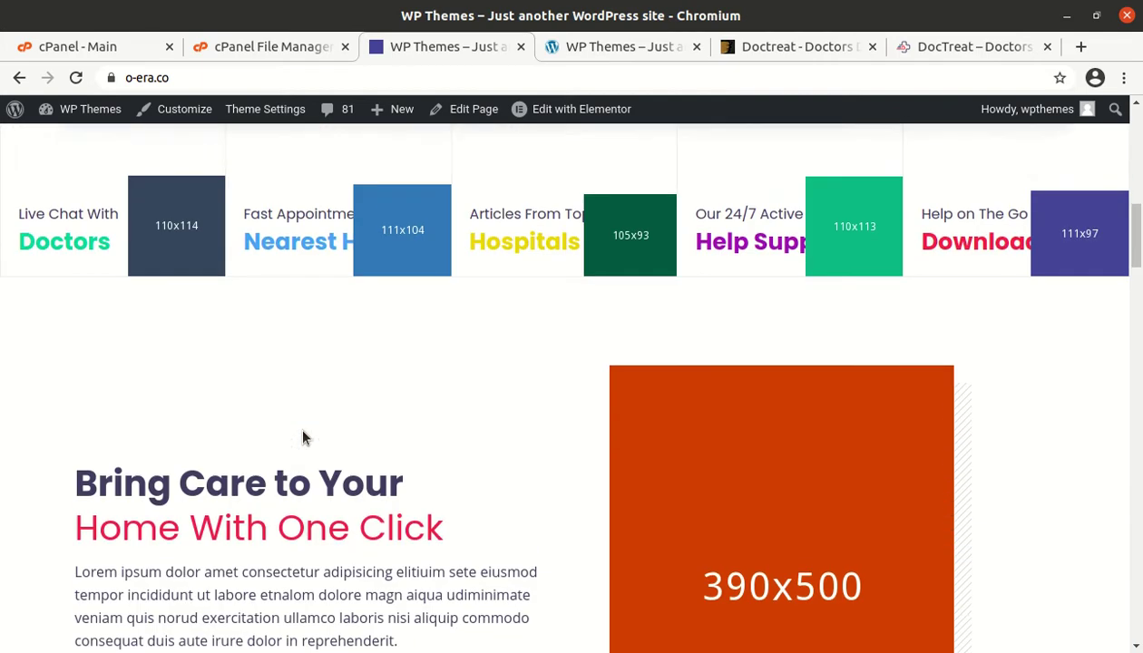
{"action": "scroll", "coordinate": [302, 437], "scroll_direction": "up", "scroll_amount": 5}
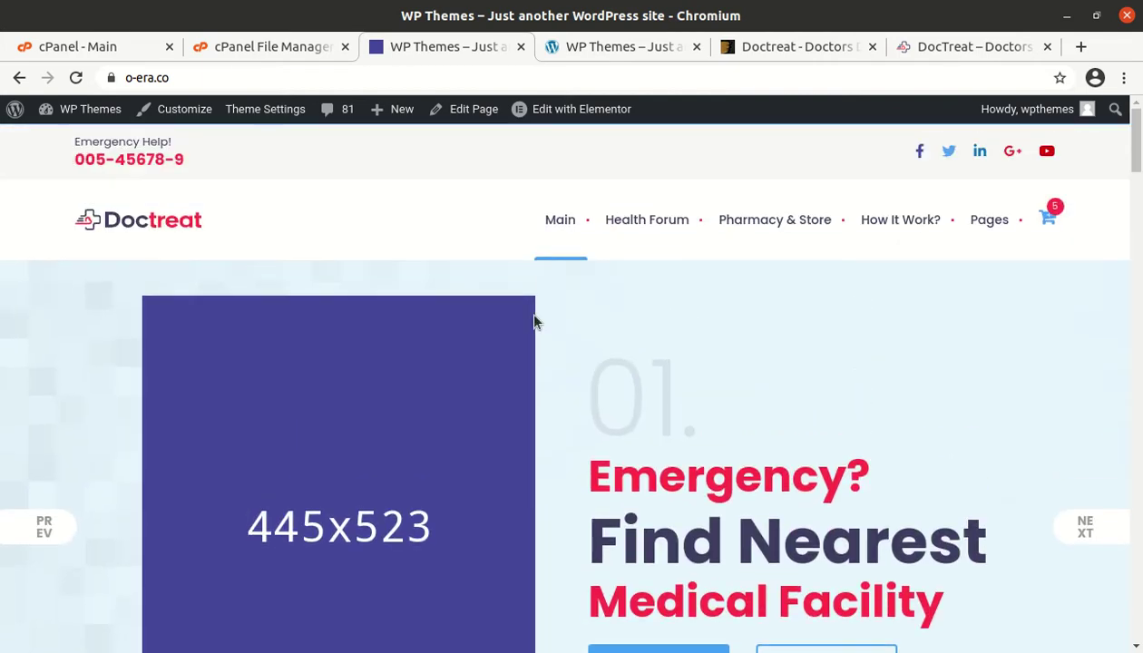
Open the site's Health Forum page and look through its banner, query search and list of questions.
{"action": "left_click", "coordinate": [581, 283]}
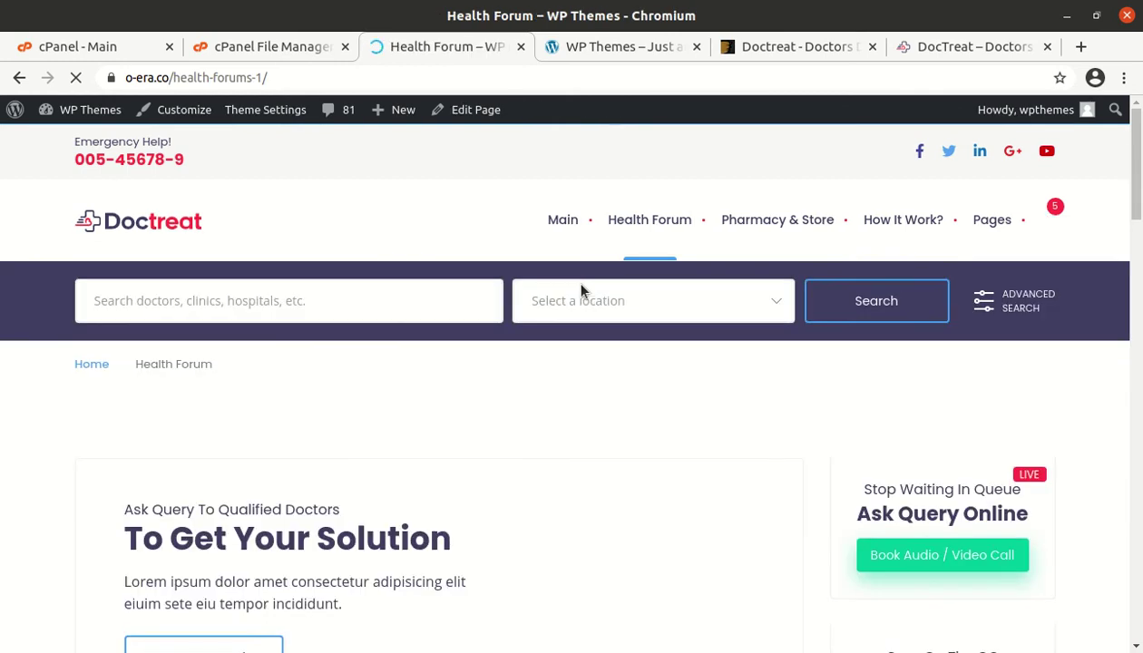
{"action": "scroll", "coordinate": [378, 418], "scroll_direction": "down", "scroll_amount": 5}
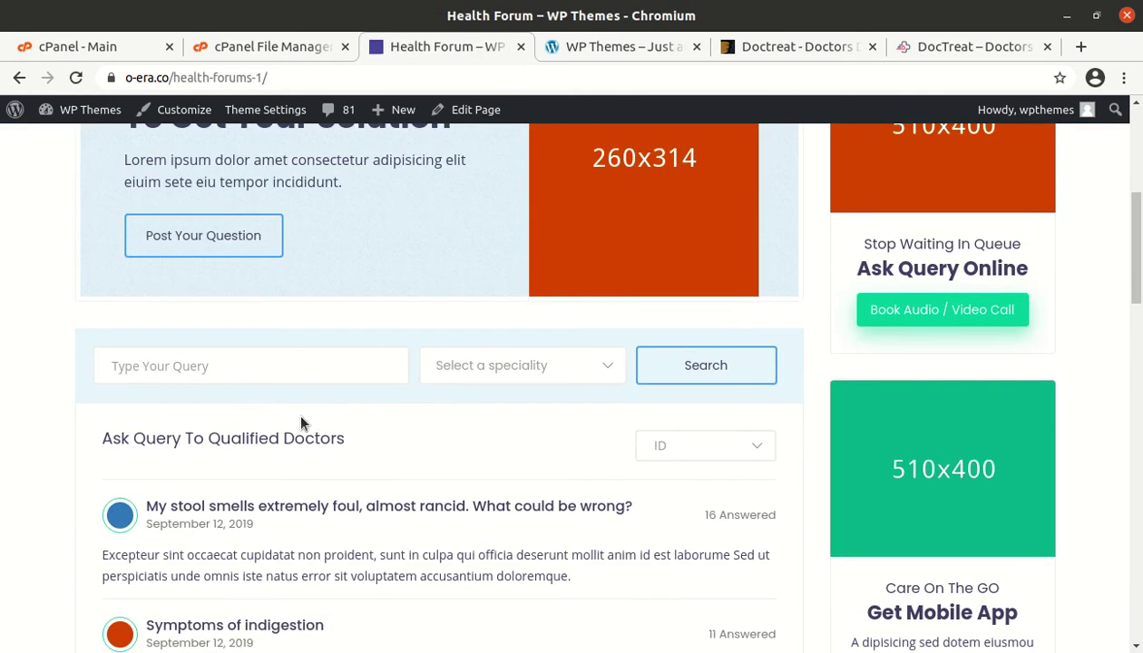
{"action": "scroll", "coordinate": [304, 423], "scroll_direction": "down", "scroll_amount": 5}
{"action": "scroll", "coordinate": [295, 423], "scroll_direction": "down", "scroll_amount": 3}
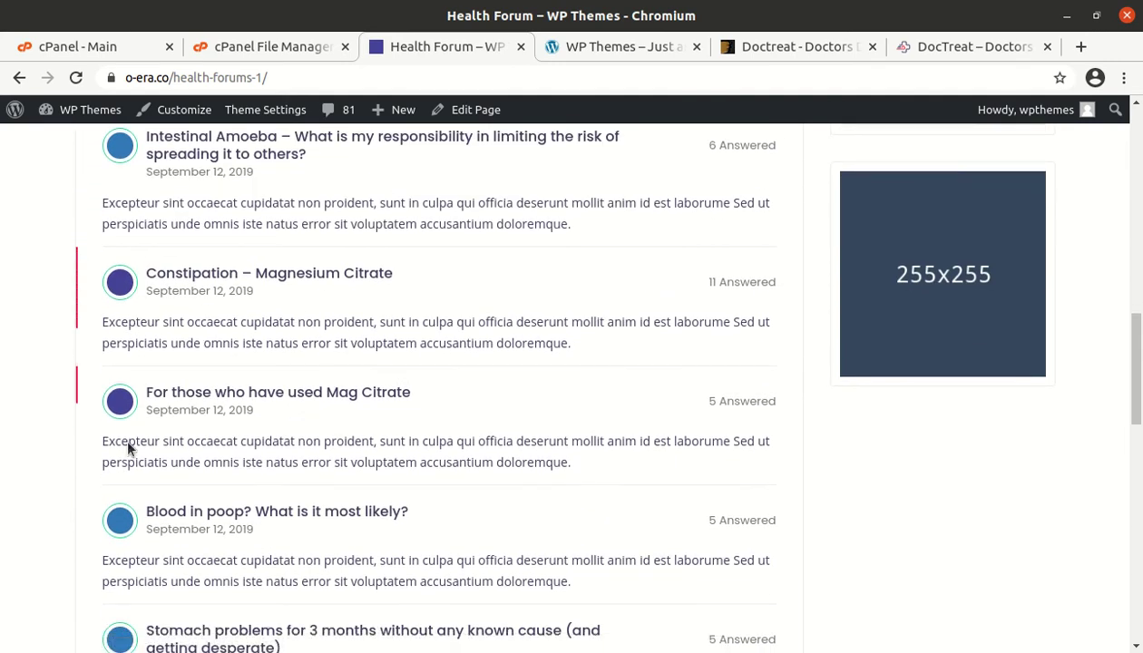
{"action": "scroll", "coordinate": [510, 459], "scroll_direction": "up", "scroll_amount": 5}
{"action": "scroll", "coordinate": [511, 459], "scroll_direction": "up", "scroll_amount": 7}
Review the Pharmacy & Store, How It Work? and Pages submenus, and open the Doctor Single page to examine the profile and services.
{"action": "mouse_move", "coordinate": [750, 233]}
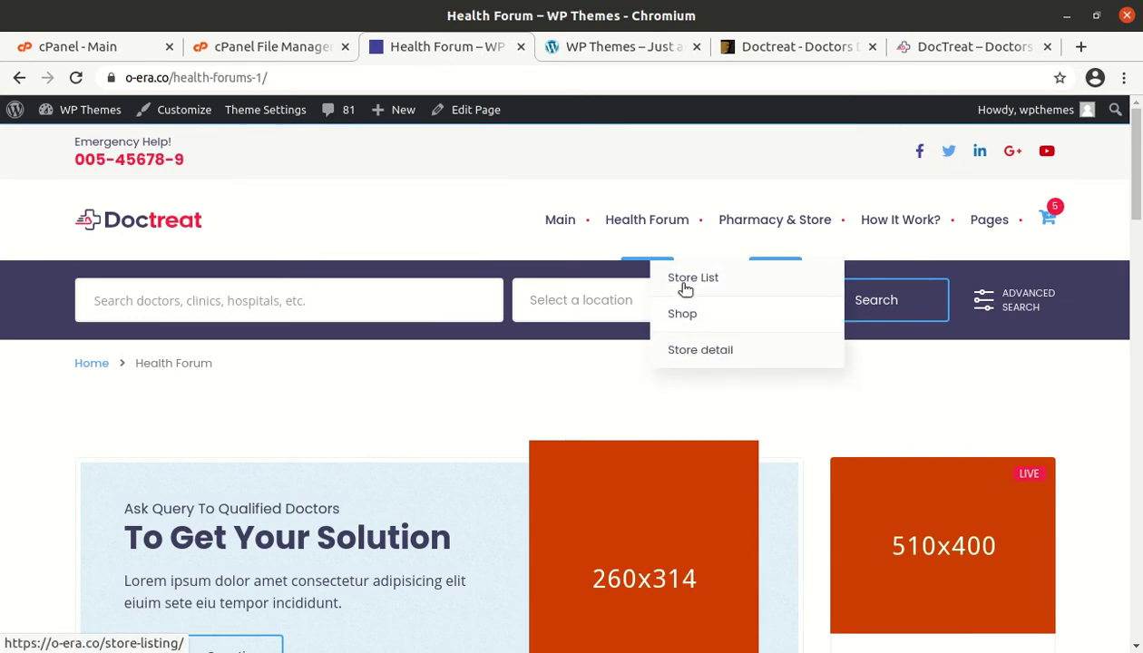
{"action": "mouse_move", "coordinate": [631, 238]}
{"action": "mouse_move", "coordinate": [893, 224]}
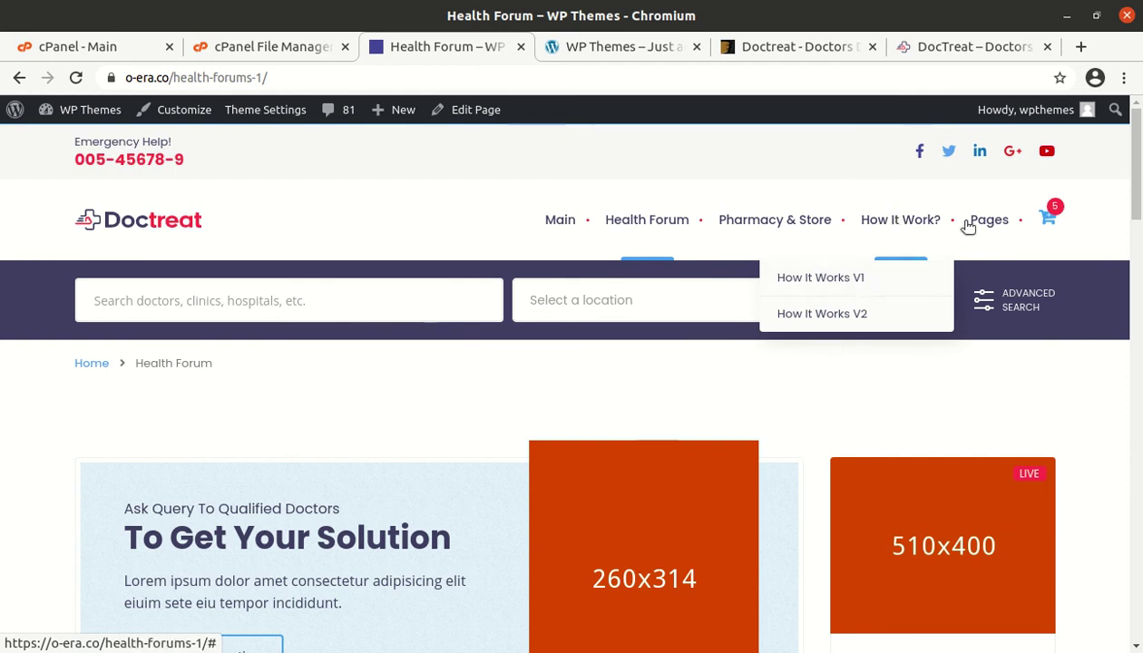
{"action": "mouse_move", "coordinate": [983, 222]}
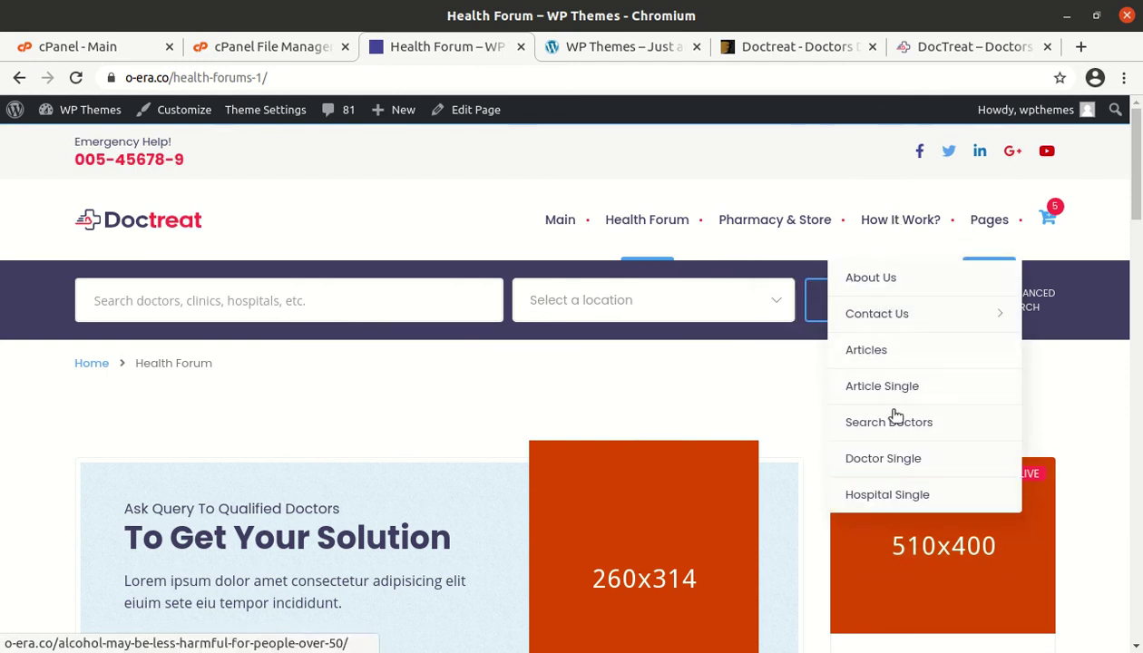
{"action": "left_click", "coordinate": [871, 466]}
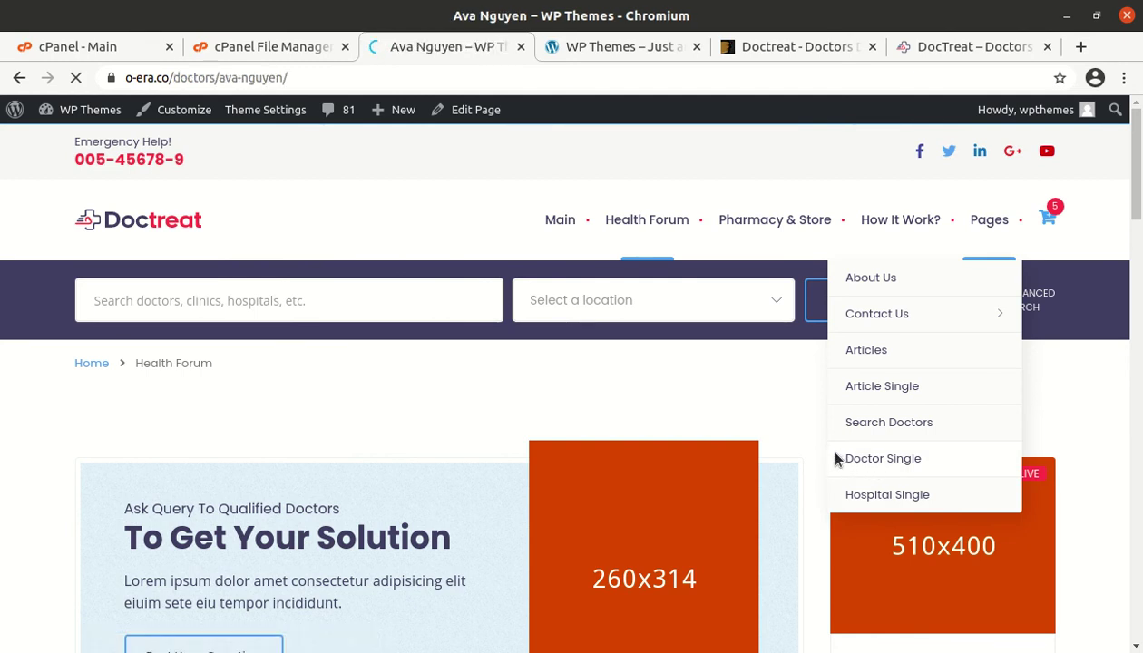
{"action": "scroll", "coordinate": [653, 459], "scroll_direction": "down", "scroll_amount": 3}
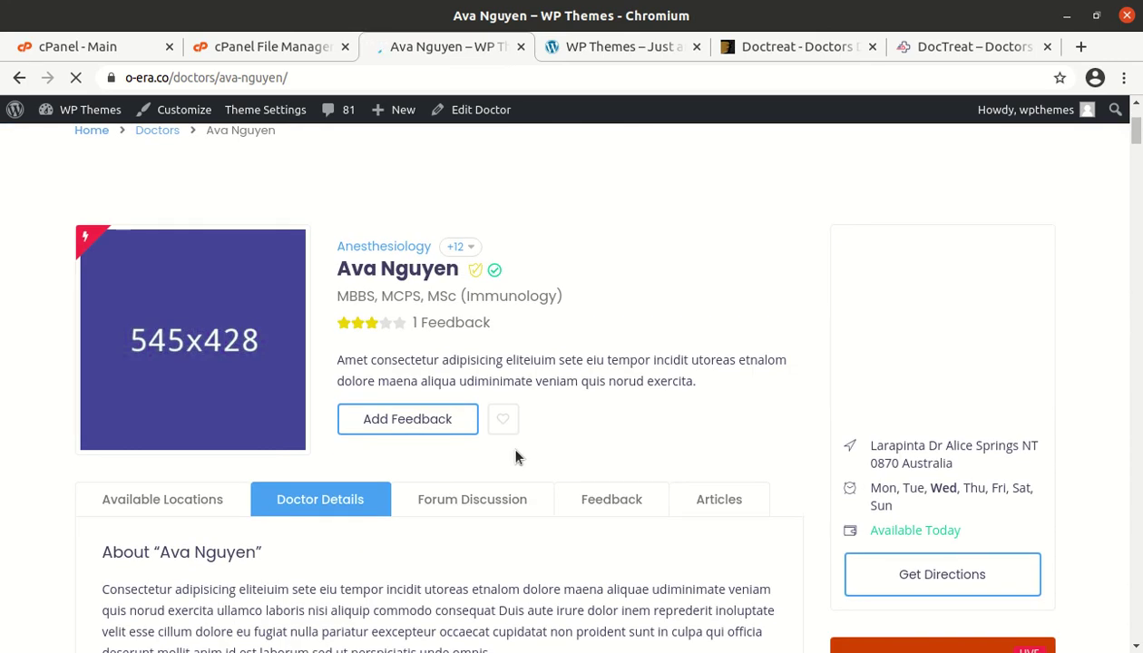
{"action": "scroll", "coordinate": [518, 453], "scroll_direction": "down", "scroll_amount": 3}
{"action": "scroll", "coordinate": [518, 458], "scroll_direction": "down", "scroll_amount": 3}
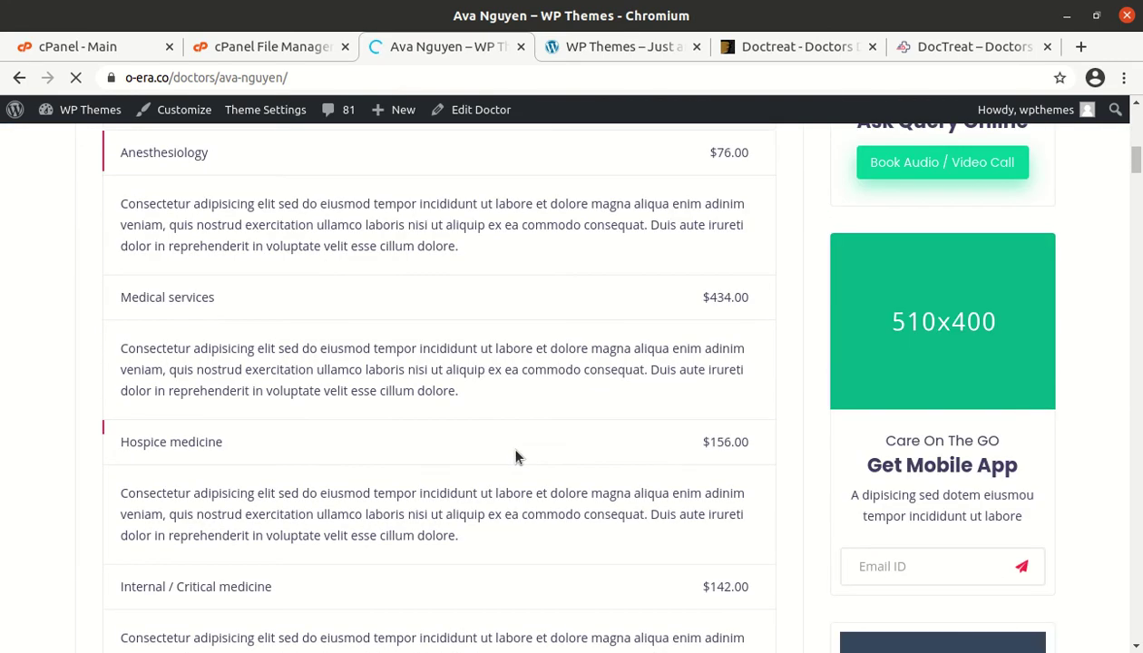
{"action": "scroll", "coordinate": [515, 457], "scroll_direction": "up", "scroll_amount": 4}
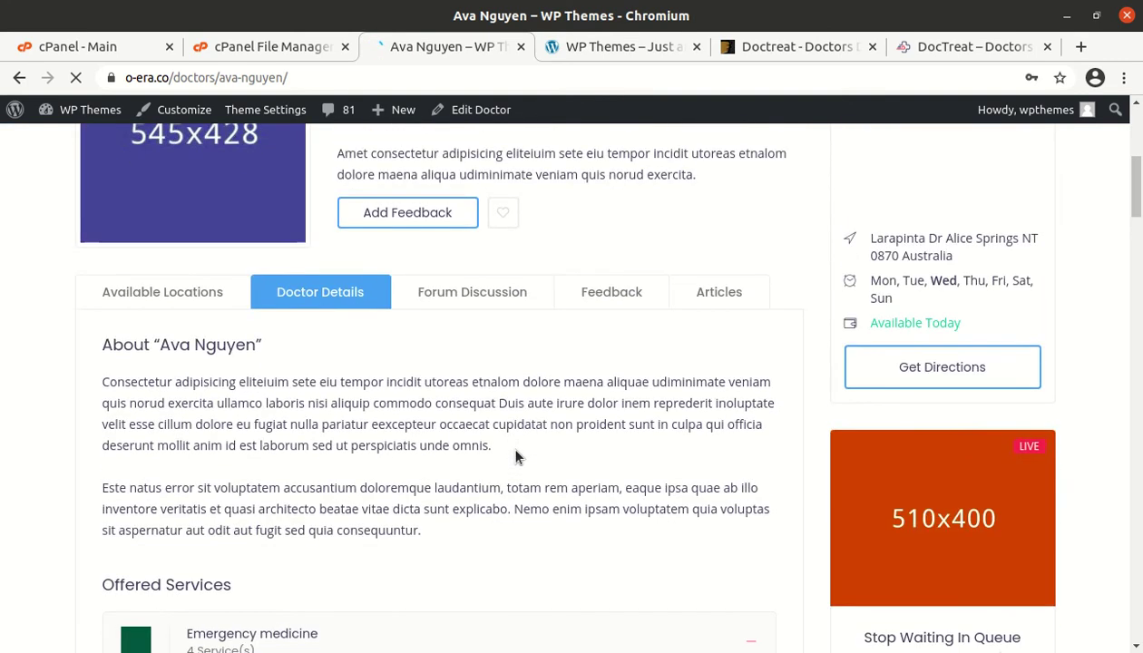
Review the doctor profile's Forum Discussion, Feedback, Articles, Doctor Details and Available Locations sections.
{"action": "left_click", "coordinate": [482, 446]}
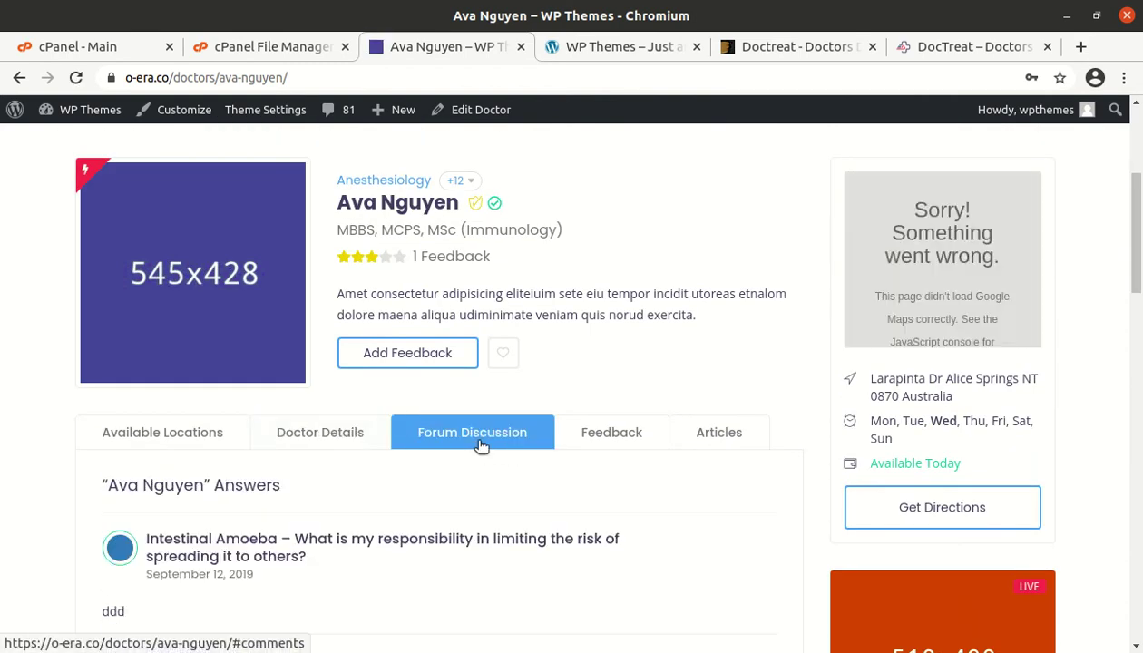
{"action": "left_click", "coordinate": [595, 443]}
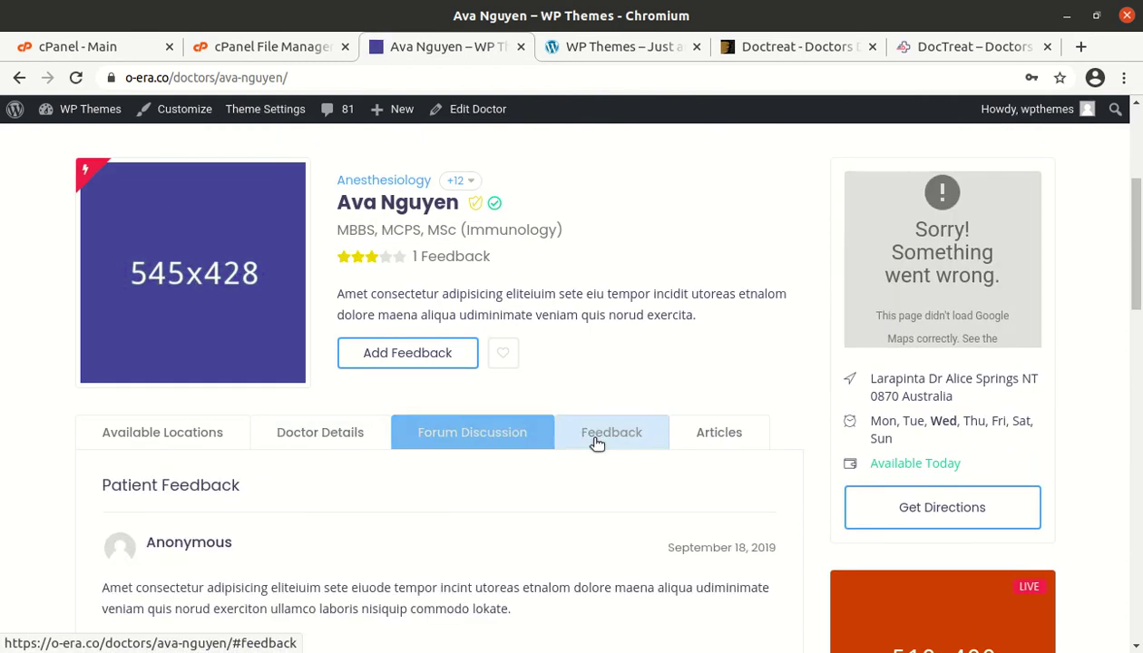
{"action": "left_click", "coordinate": [729, 444]}
{"action": "left_click", "coordinate": [612, 434]}
{"action": "left_click", "coordinate": [483, 434]}
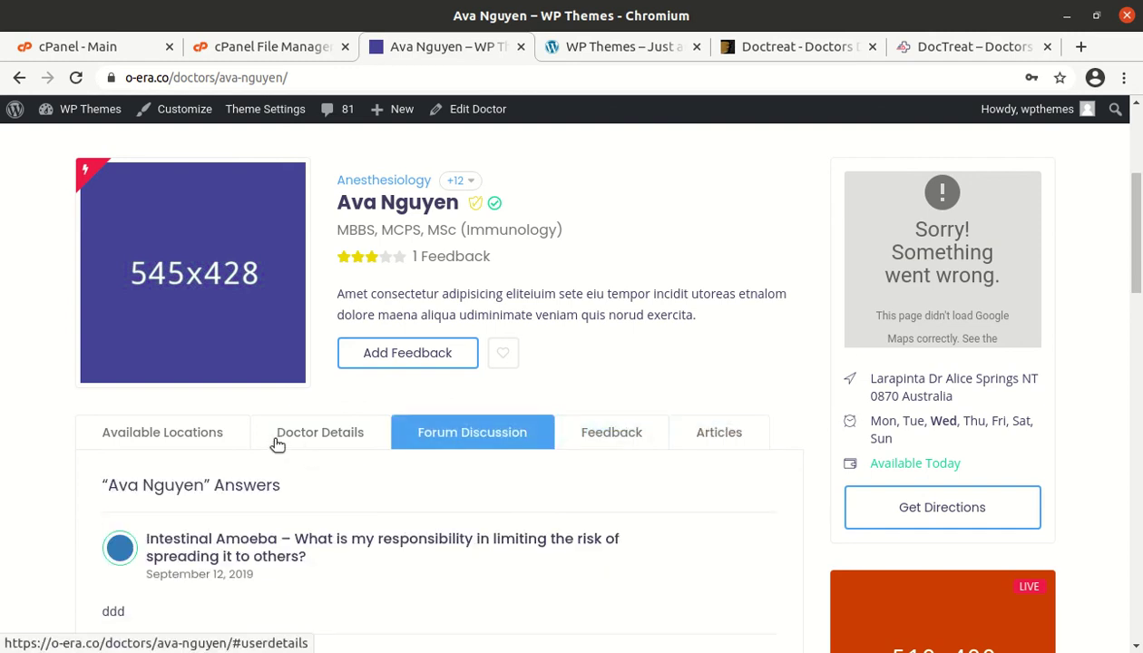
{"action": "left_click", "coordinate": [308, 439]}
{"action": "left_click", "coordinate": [164, 434]}
{"action": "scroll", "coordinate": [210, 463], "scroll_direction": "up", "scroll_amount": 5}
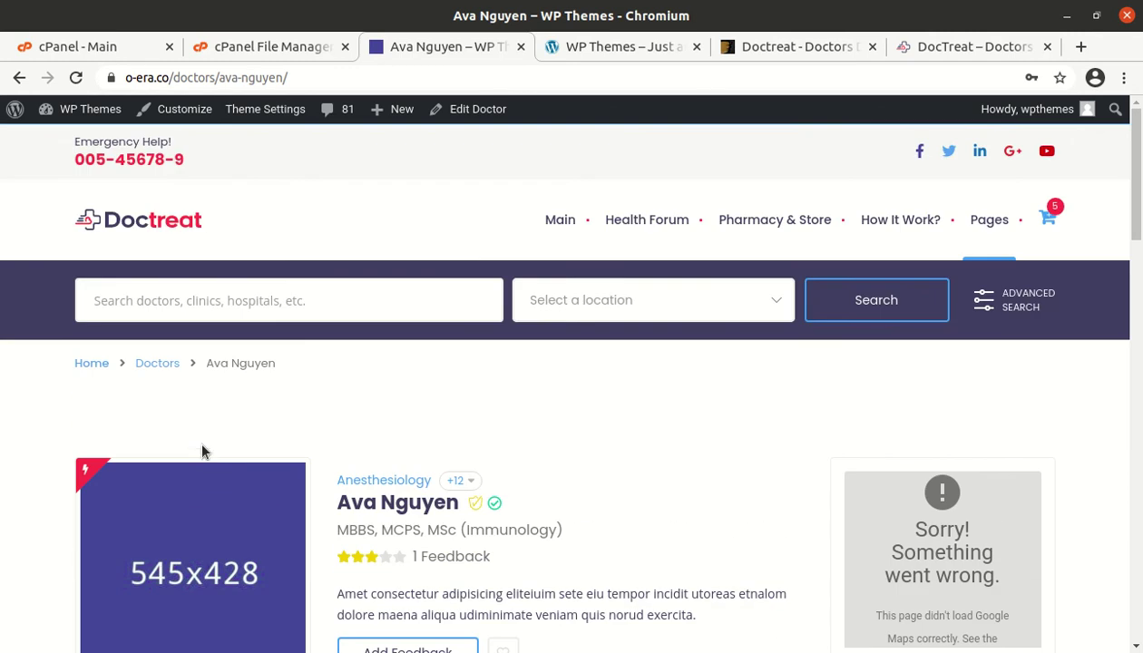
Return to the site's home page and look over its banner and the How It Work? and Pages navigation entries.
{"action": "left_click", "coordinate": [159, 236]}
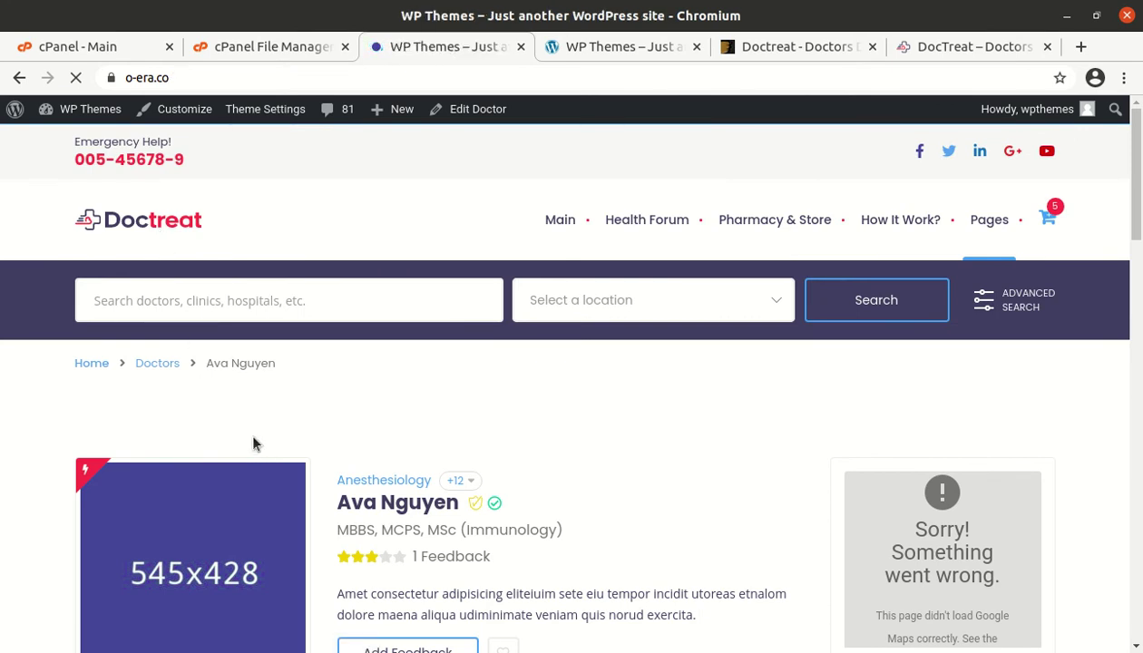
{"action": "scroll", "coordinate": [592, 428], "scroll_direction": "down", "scroll_amount": 3}
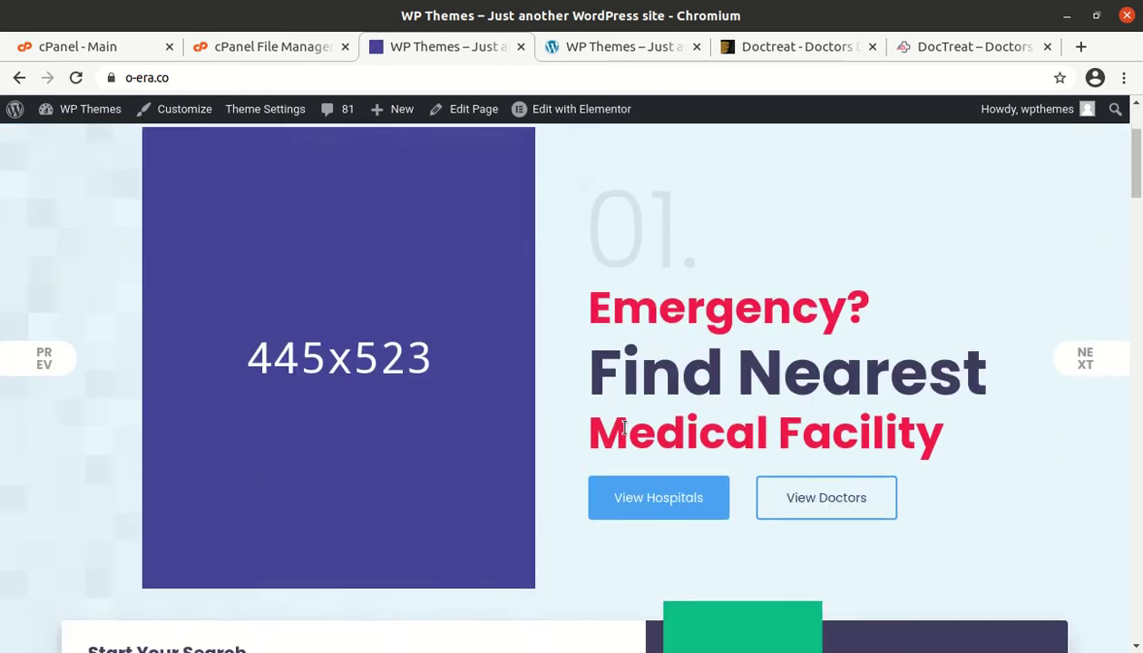
{"action": "scroll", "coordinate": [490, 439], "scroll_direction": "up", "scroll_amount": 3}
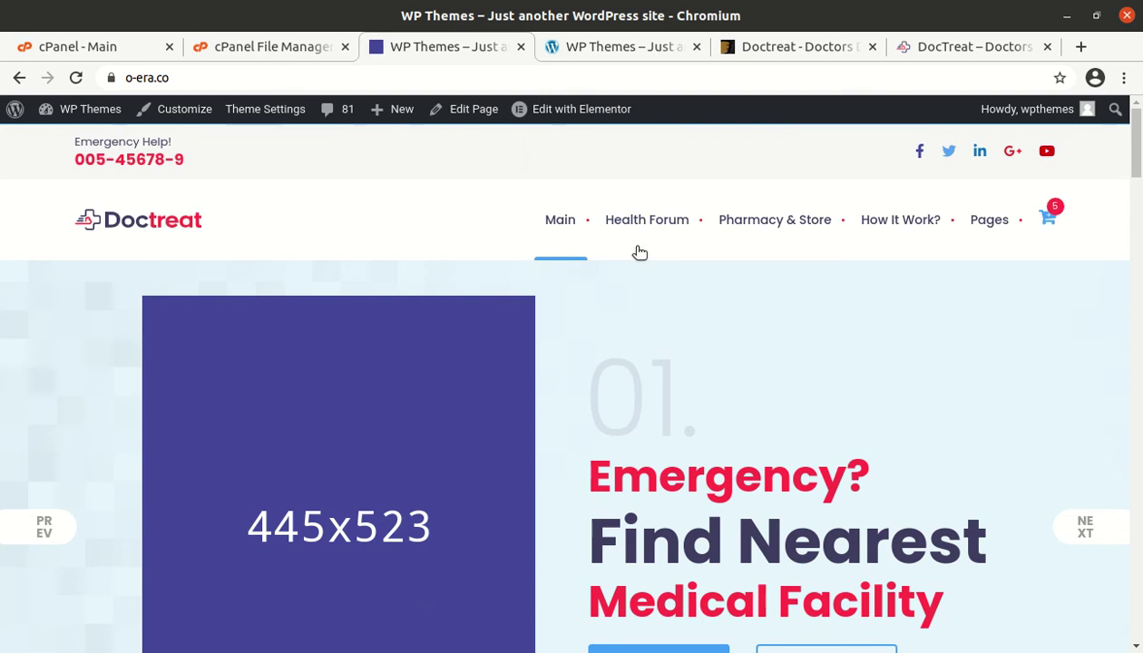
{"action": "mouse_move", "coordinate": [926, 232]}
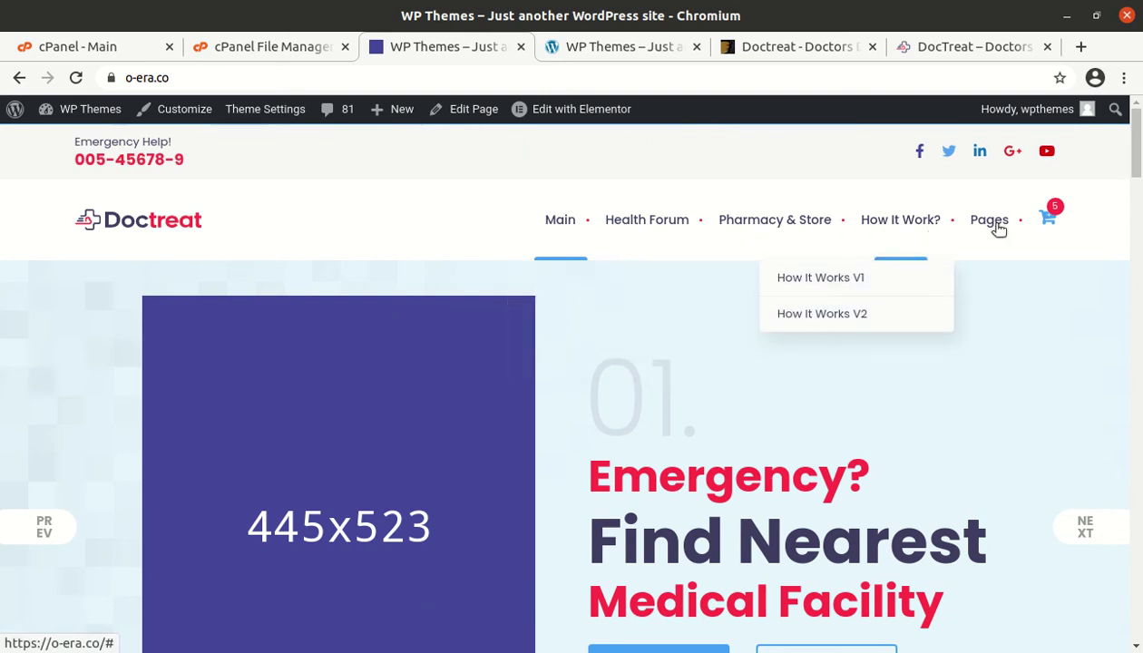
{"action": "mouse_move", "coordinate": [1048, 219]}
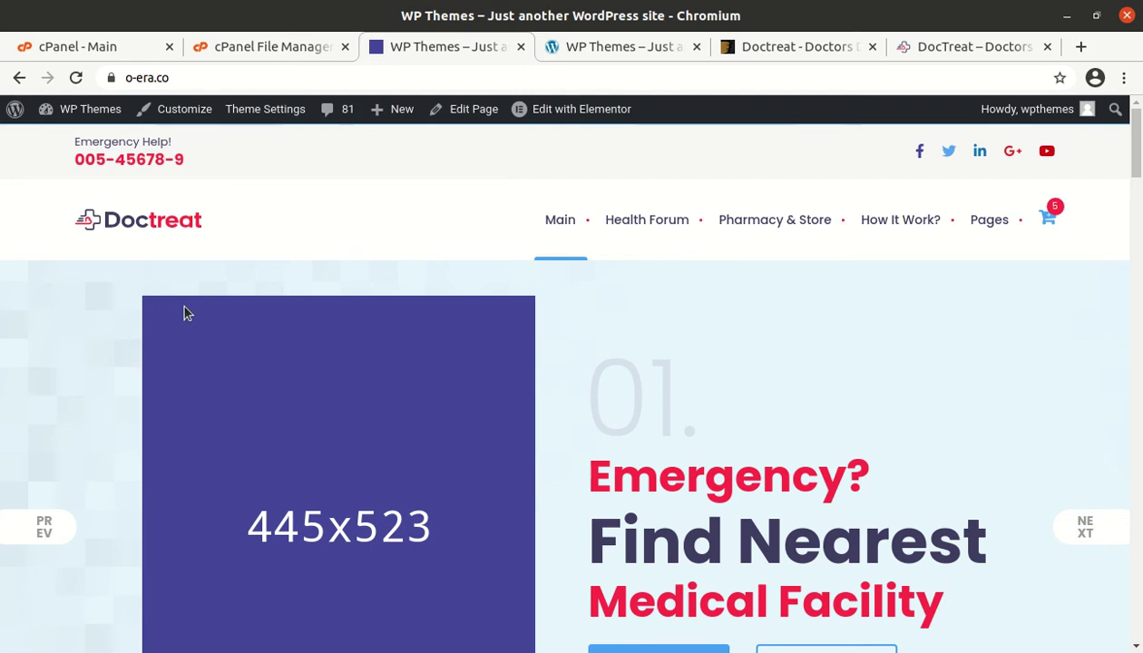
{"action": "scroll", "coordinate": [186, 309], "scroll_direction": "down", "scroll_amount": 3}
{"action": "scroll", "coordinate": [186, 309], "scroll_direction": "up", "scroll_amount": 3}
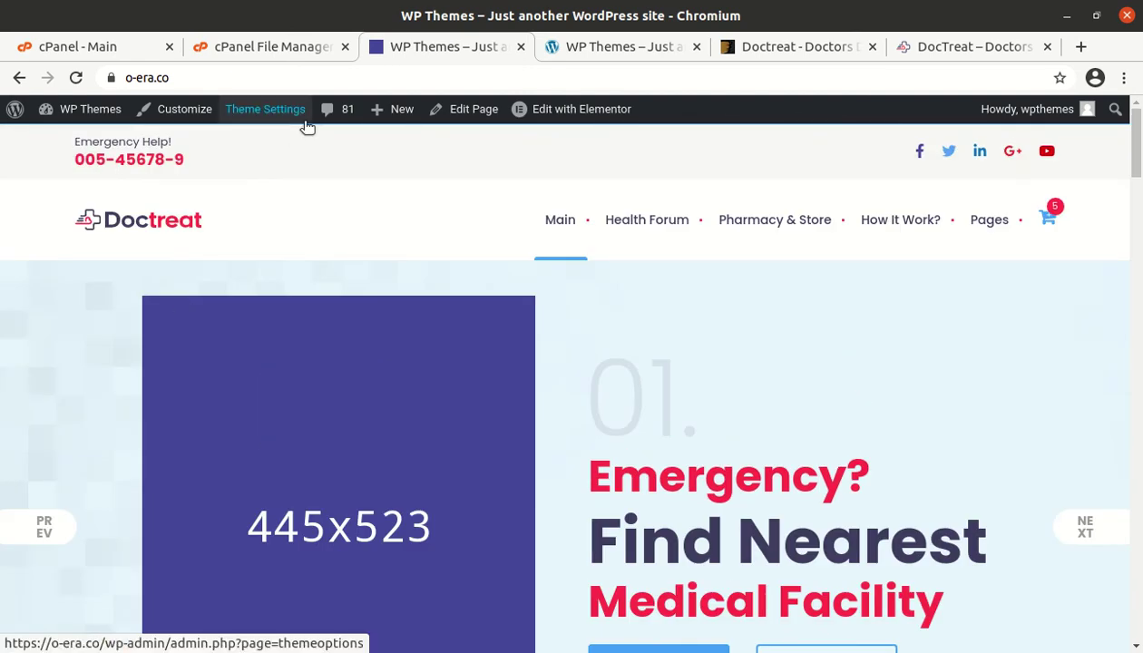
Open the Doctreat Theme Settings and examine the Api Settings for Google Map, MailChimp and Twitter keys.
{"action": "left_click", "coordinate": [259, 111]}
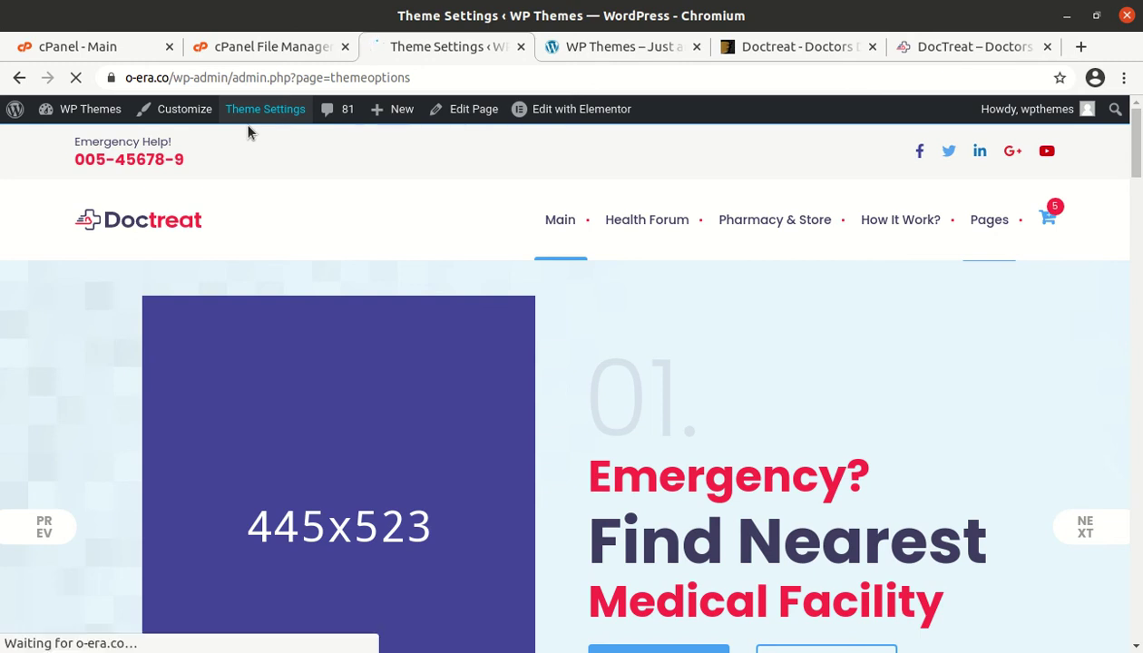
{"action": "scroll", "coordinate": [490, 376], "scroll_direction": "down", "scroll_amount": 5}
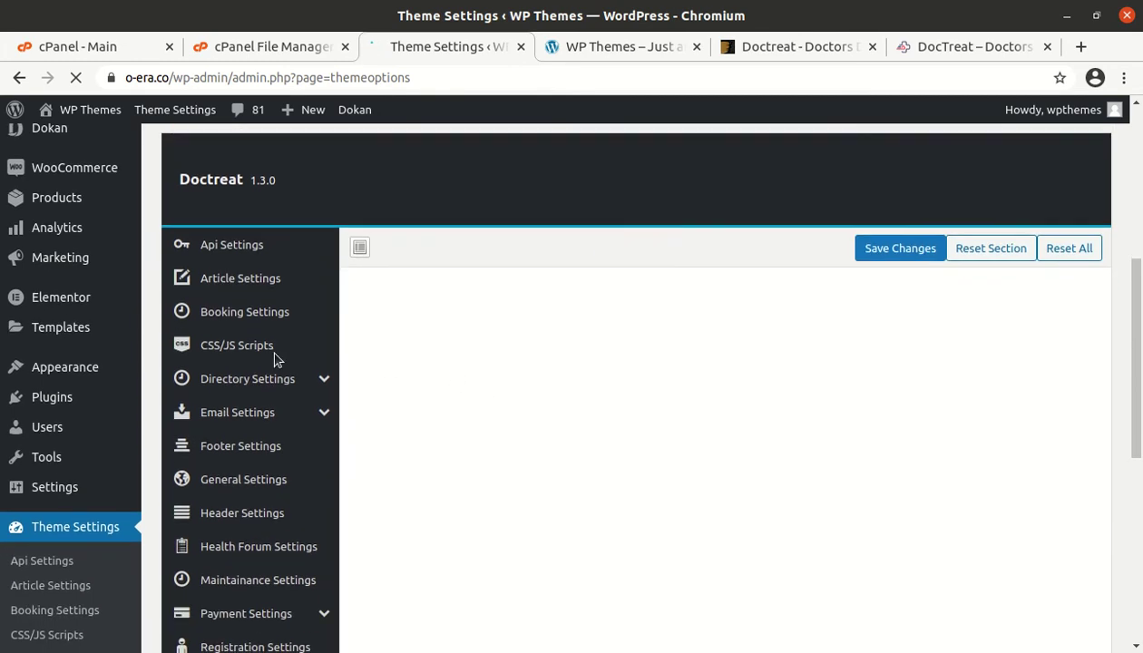
{"action": "scroll", "coordinate": [481, 359], "scroll_direction": "down", "scroll_amount": 2}
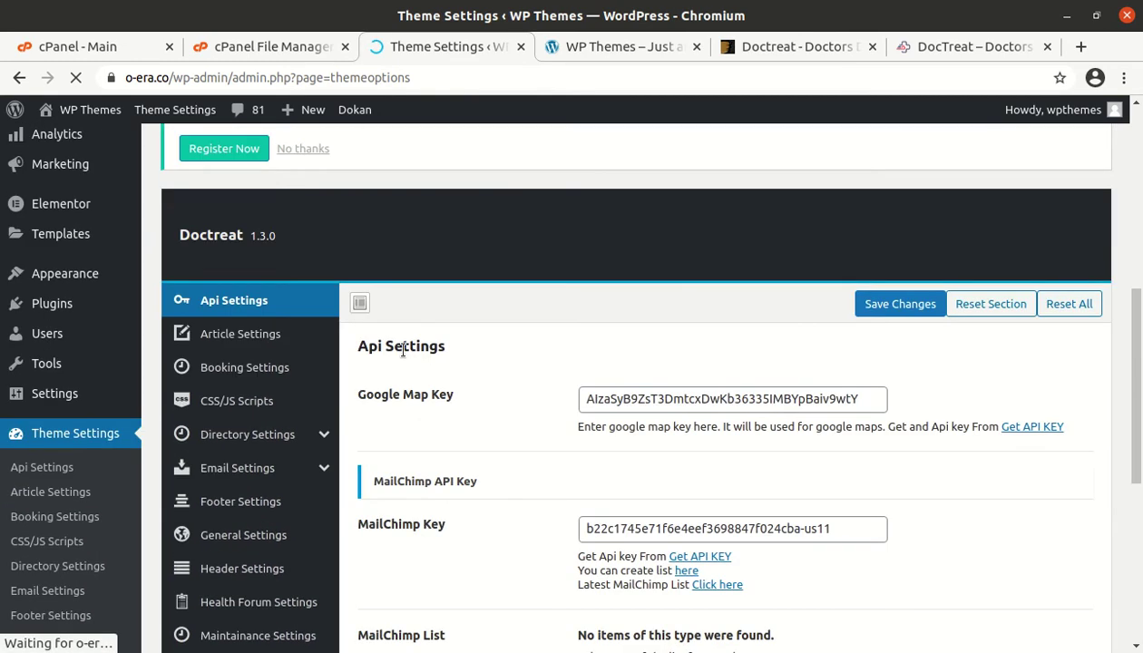
{"action": "scroll", "coordinate": [471, 386], "scroll_direction": "down", "scroll_amount": 1}
{"action": "scroll", "coordinate": [545, 387], "scroll_direction": "down", "scroll_amount": 4}
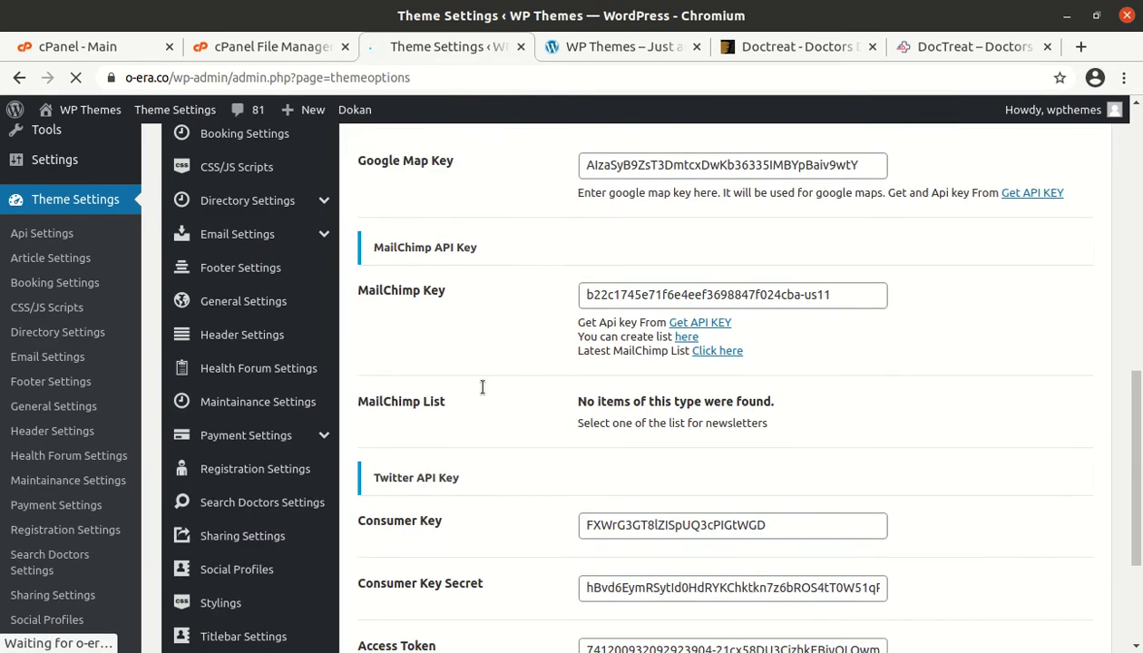
{"action": "scroll", "coordinate": [300, 378], "scroll_direction": "down", "scroll_amount": 4}
{"action": "scroll", "coordinate": [295, 372], "scroll_direction": "up", "scroll_amount": 11}
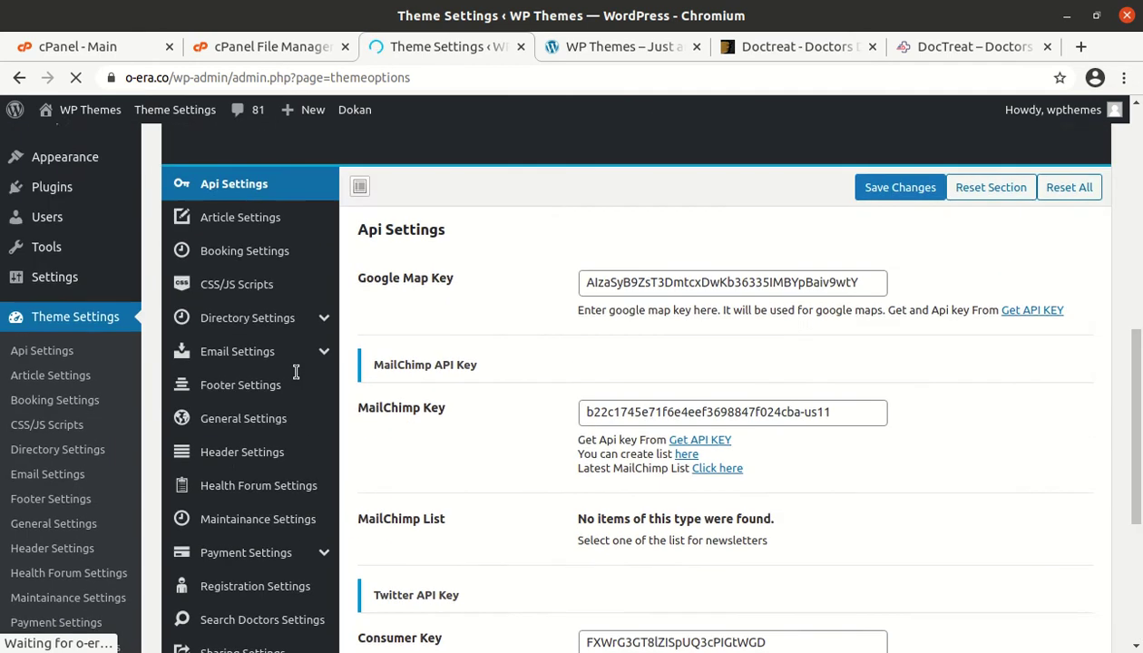
{"action": "scroll", "coordinate": [263, 367], "scroll_direction": "down", "scroll_amount": 3}
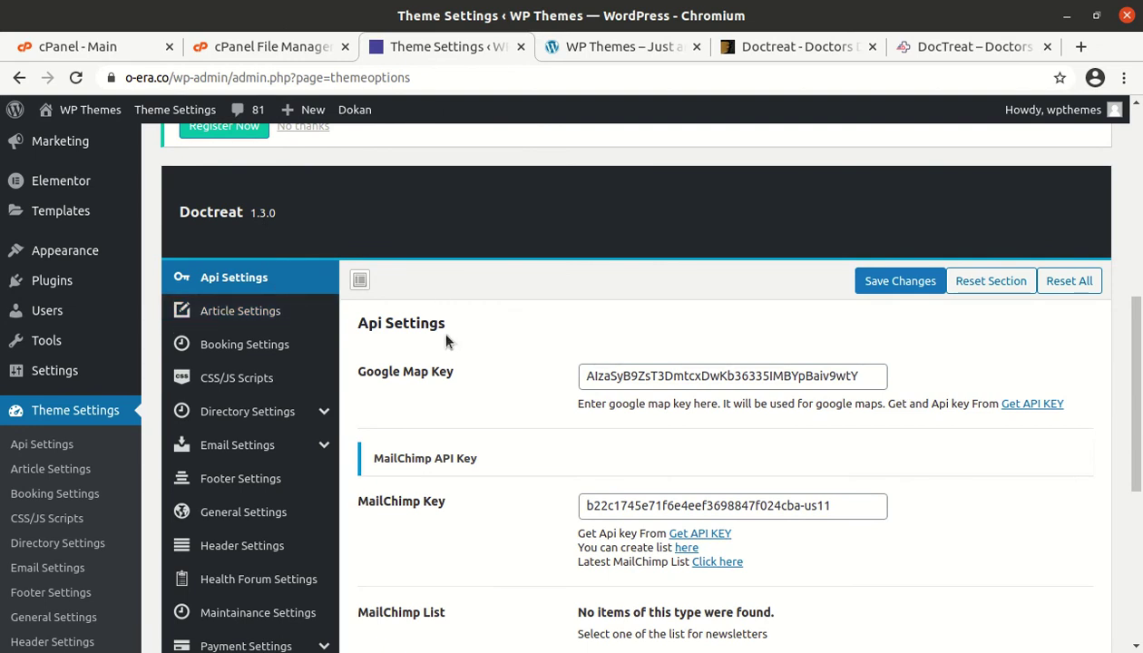
{"action": "scroll", "coordinate": [640, 440], "scroll_direction": "down", "scroll_amount": 3}
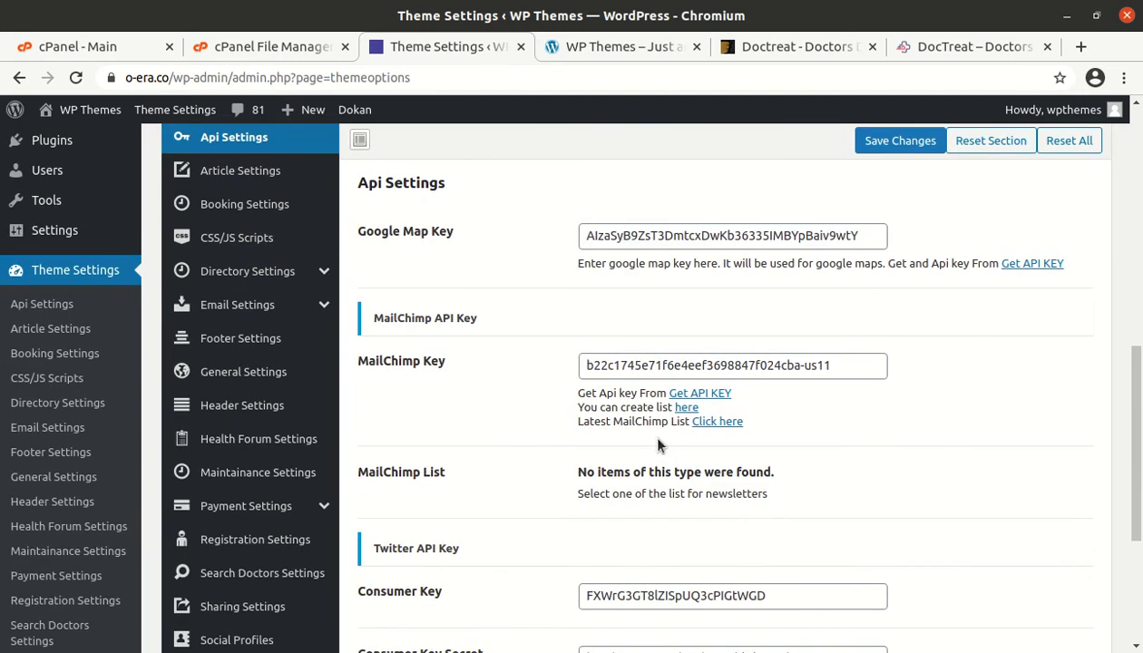
{"action": "scroll", "coordinate": [658, 445], "scroll_direction": "down", "scroll_amount": 6}
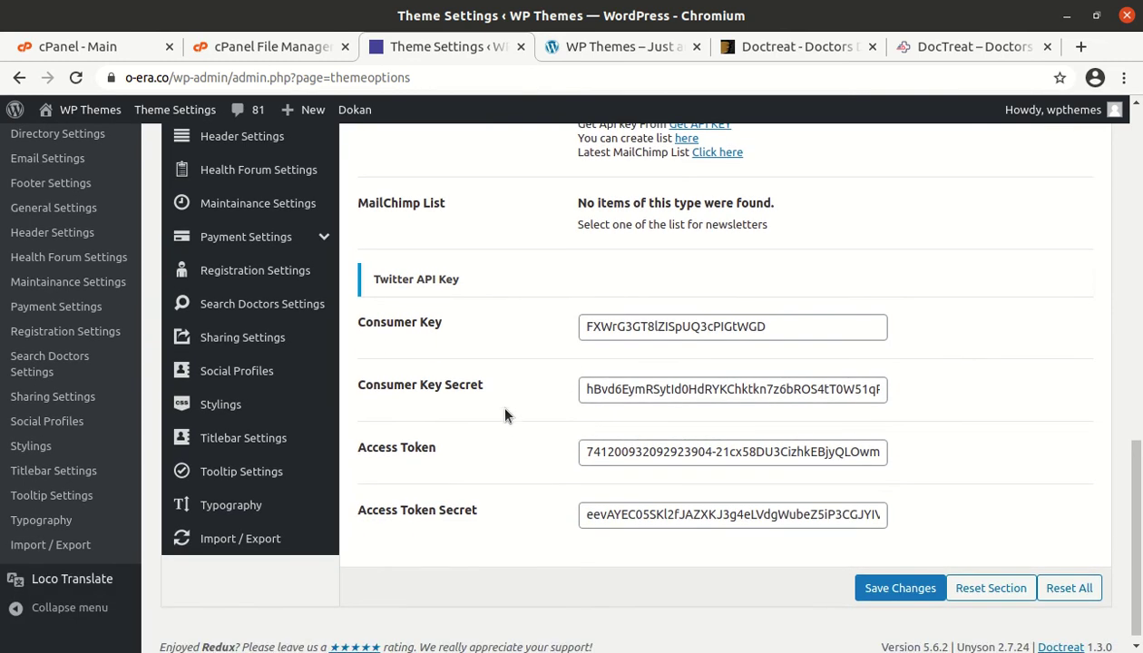
{"action": "scroll", "coordinate": [535, 398], "scroll_direction": "up", "scroll_amount": 10}
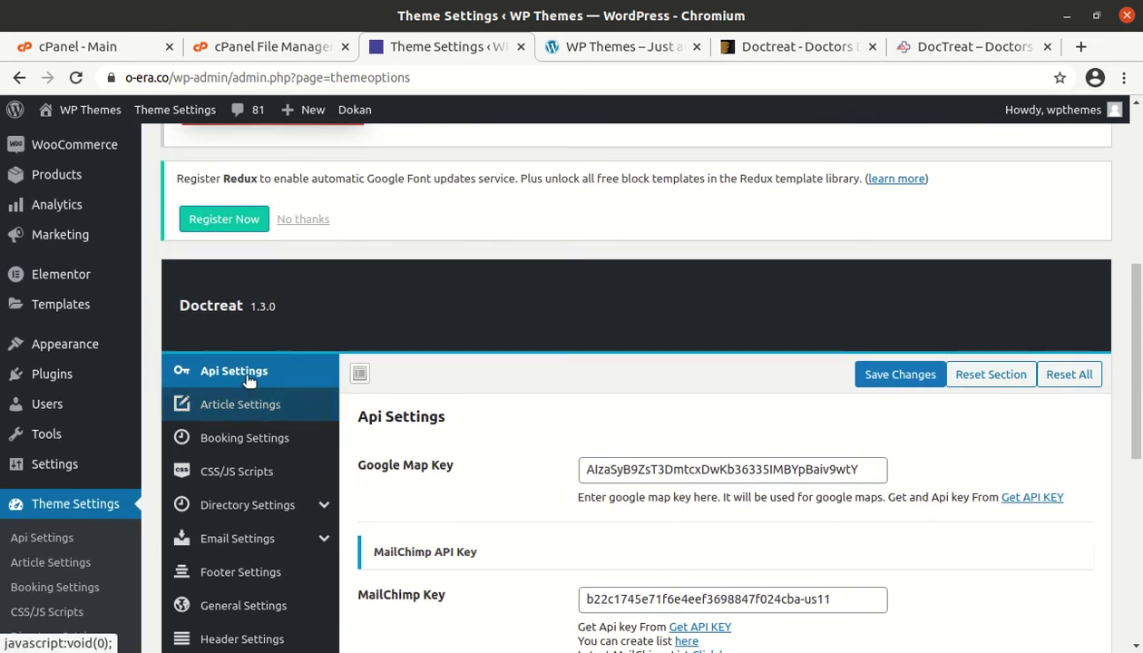
Review the theme's Article Settings, Booking Settings and CSS/JS Scripts options.
{"action": "left_click", "coordinate": [242, 417]}
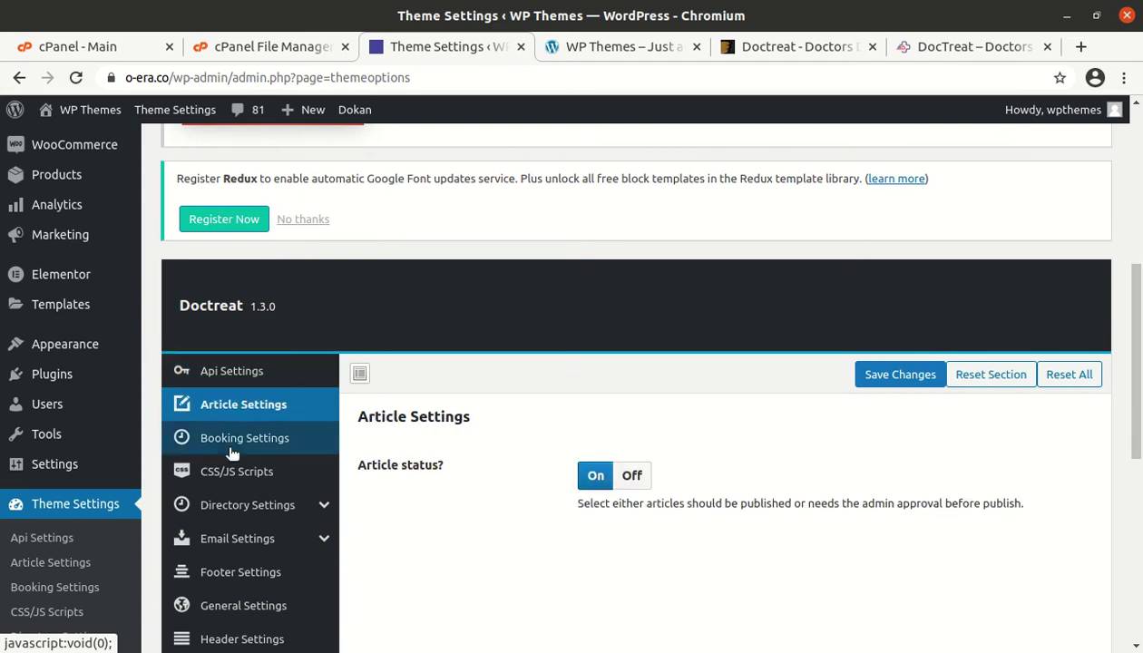
{"action": "left_click", "coordinate": [232, 451]}
{"action": "scroll", "coordinate": [264, 409], "scroll_direction": "down", "scroll_amount": 3}
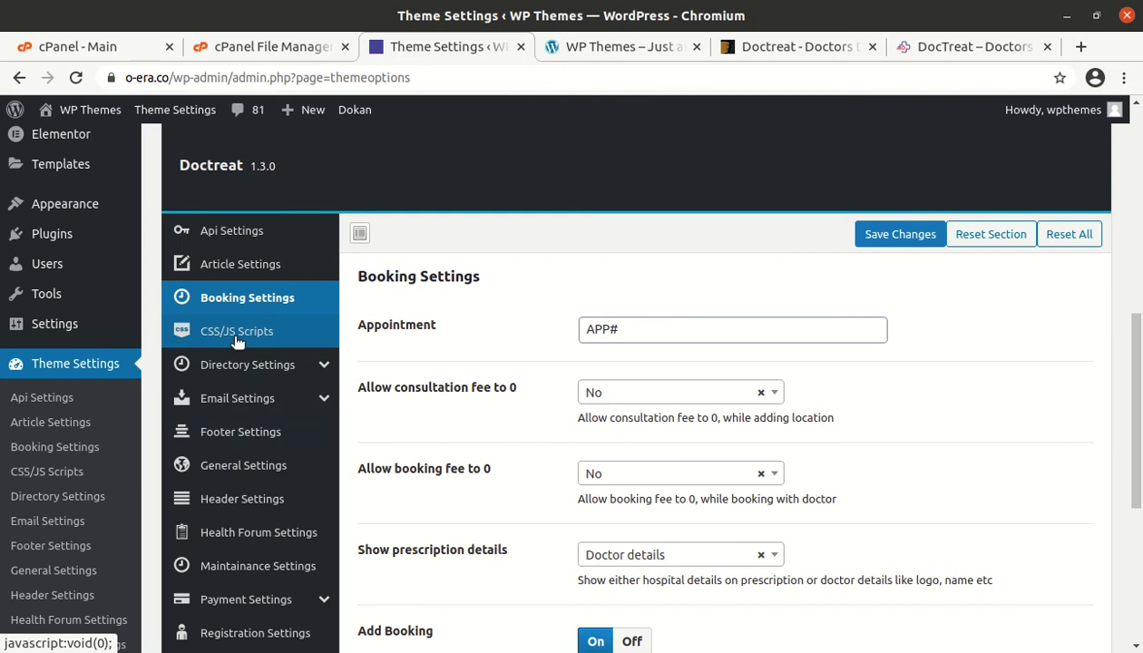
{"action": "left_click", "coordinate": [235, 332]}
Review the Directory Settings with their Images and Map subsections, and the Email Settings with their template categories.
{"action": "left_click", "coordinate": [245, 368]}
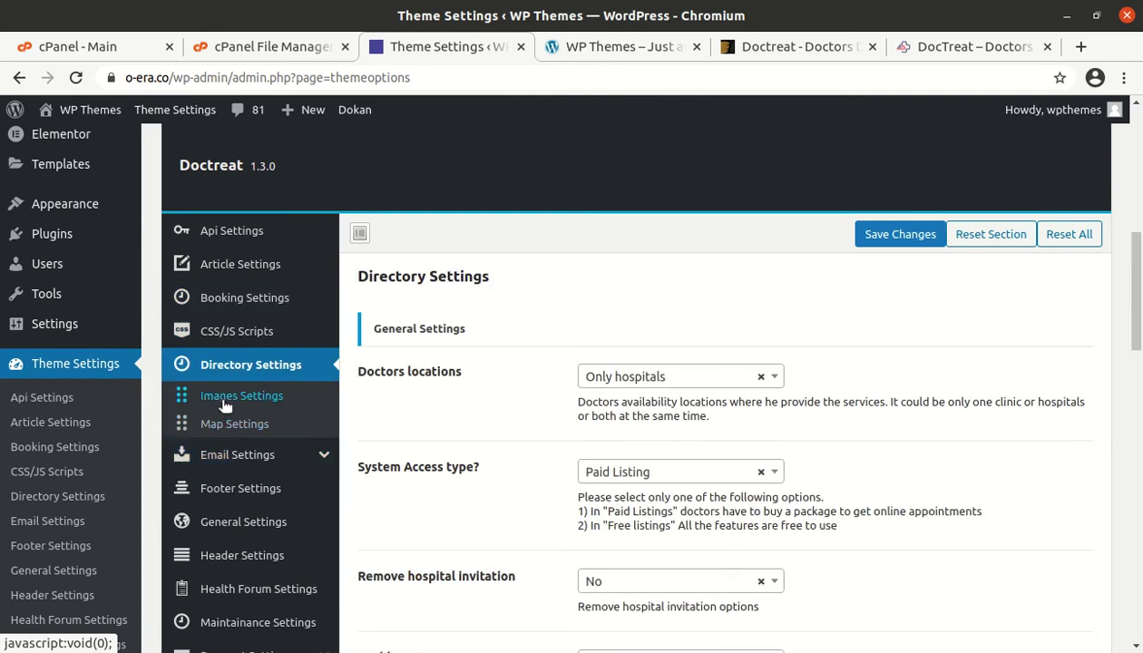
{"action": "left_click", "coordinate": [229, 397]}
{"action": "left_click", "coordinate": [232, 428]}
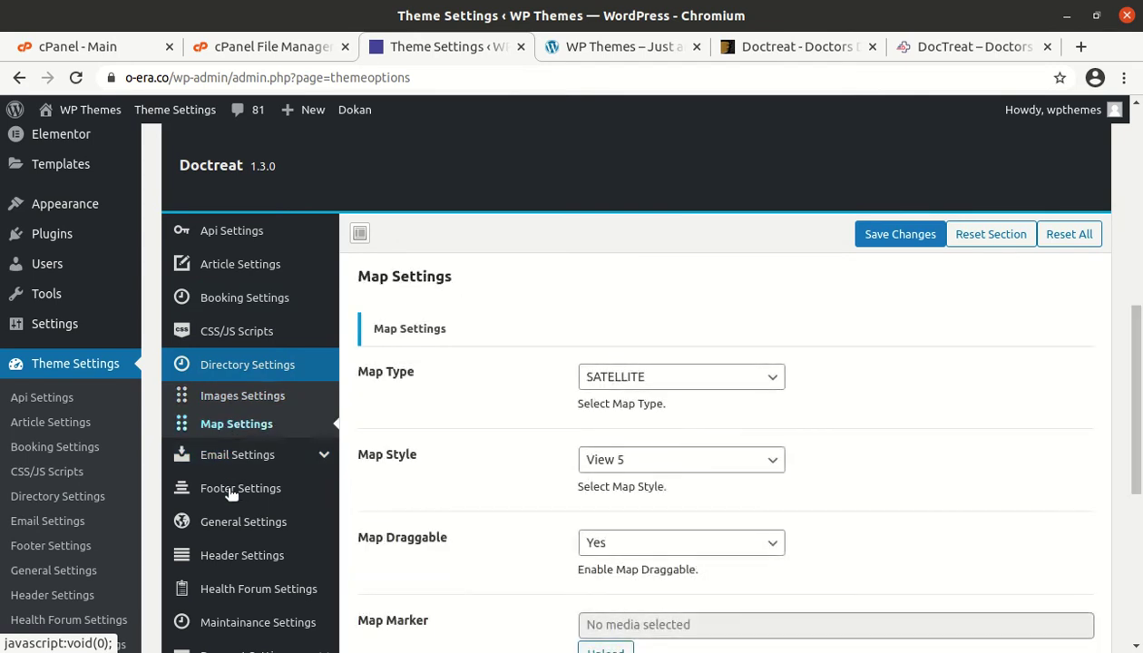
{"action": "left_click", "coordinate": [232, 456]}
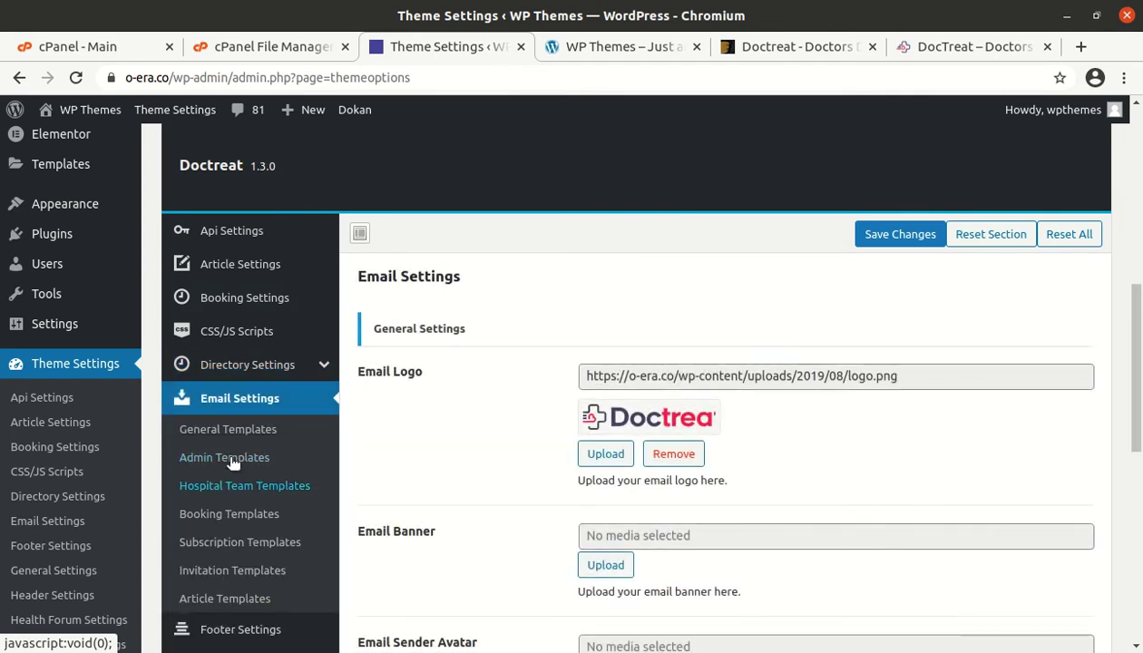
{"action": "scroll", "coordinate": [251, 450], "scroll_direction": "down", "scroll_amount": 2}
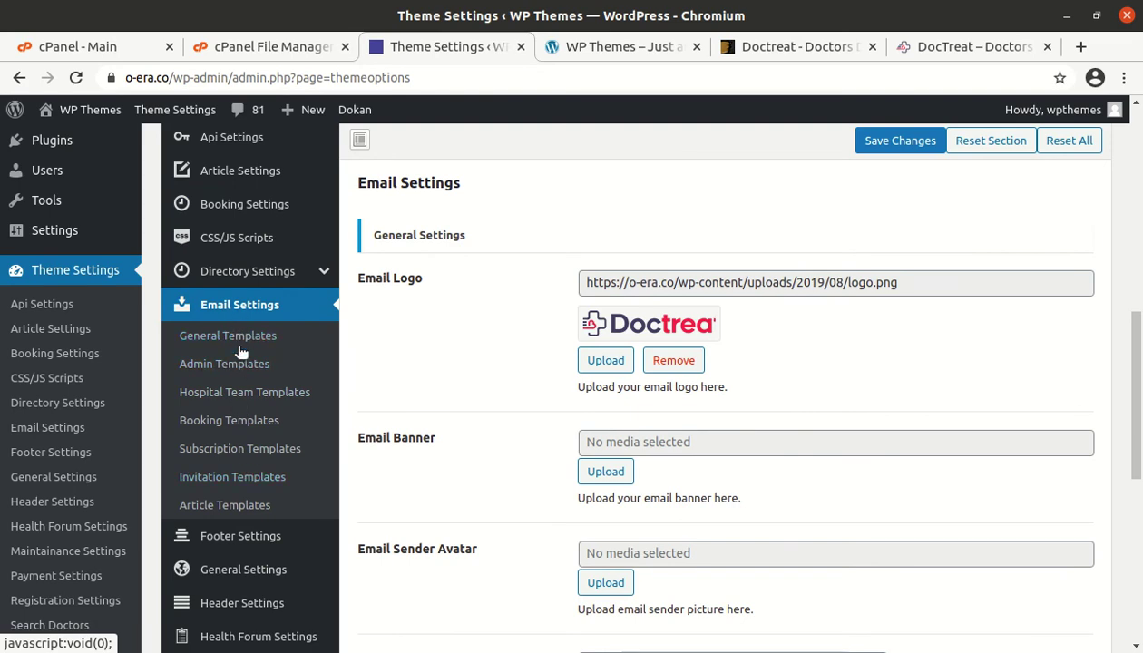
{"action": "scroll", "coordinate": [266, 514], "scroll_direction": "down", "scroll_amount": 3}
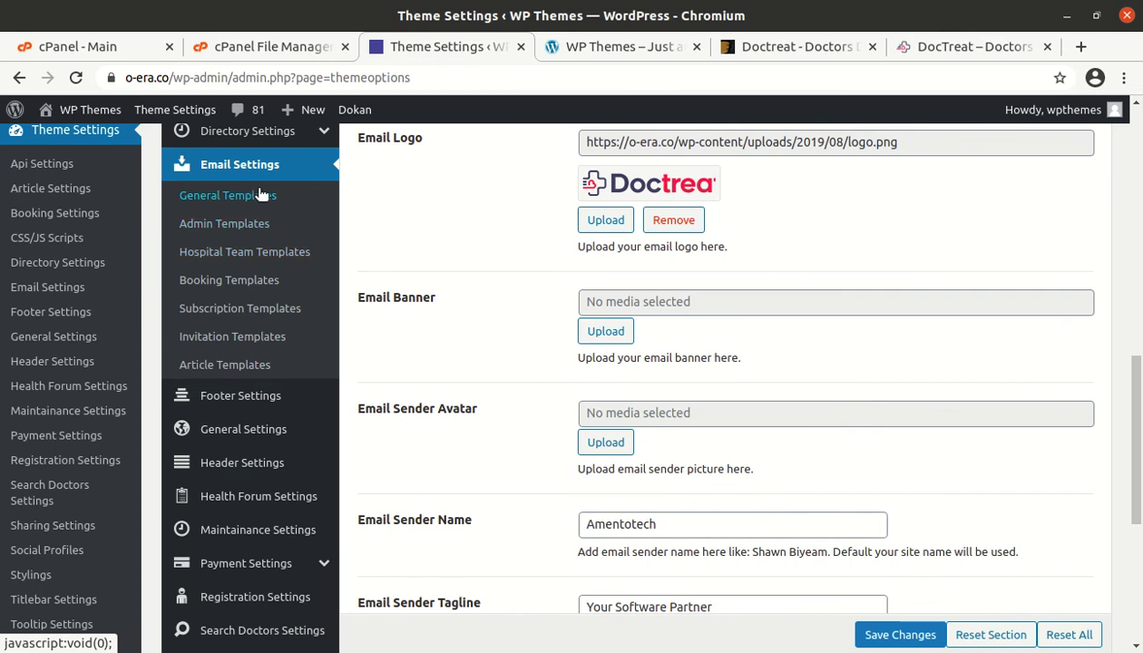
Look through the theme's Footer, General, Header, Health Forum and Maintainance Settings.
{"action": "left_click", "coordinate": [255, 396]}
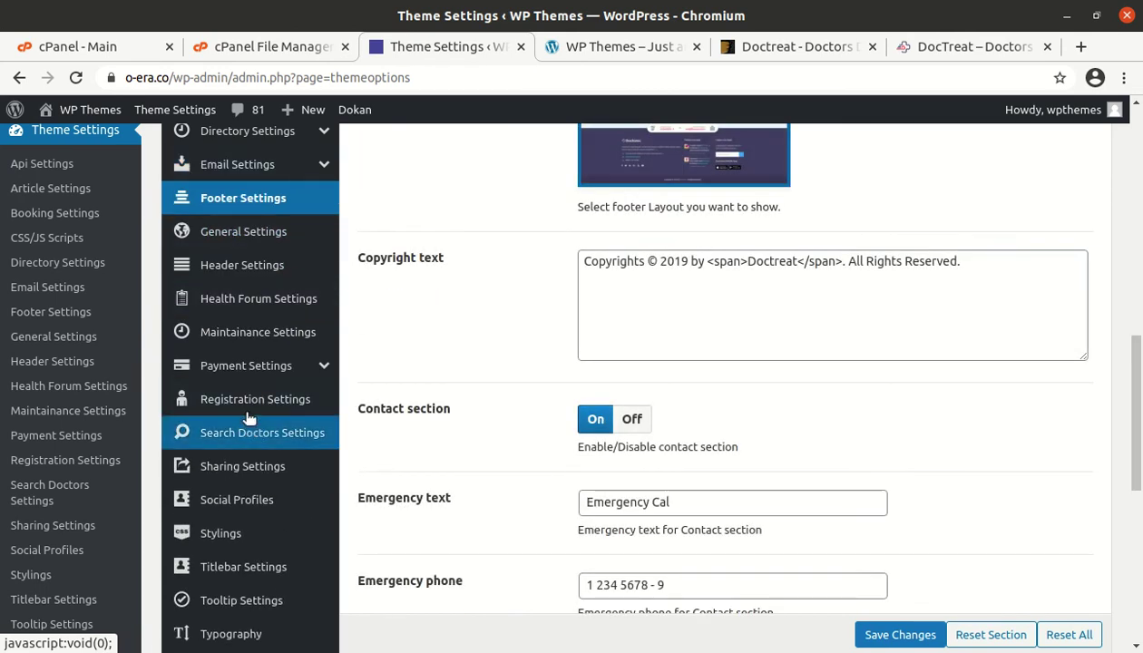
{"action": "left_click", "coordinate": [237, 235]}
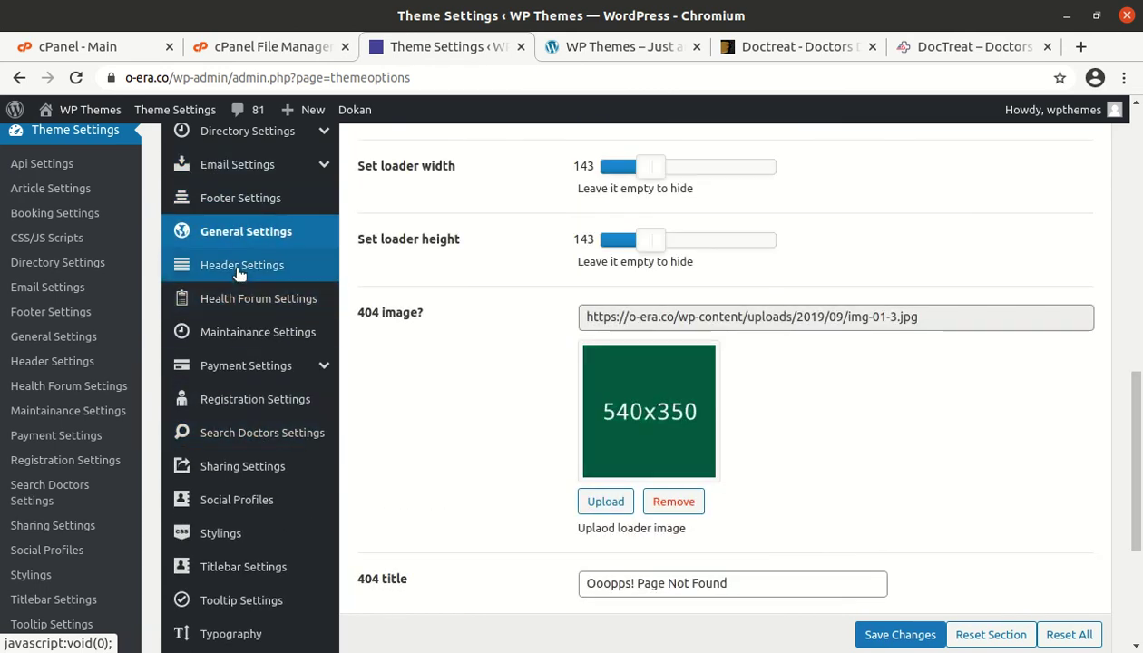
{"action": "left_click", "coordinate": [235, 272]}
{"action": "left_click", "coordinate": [255, 302]}
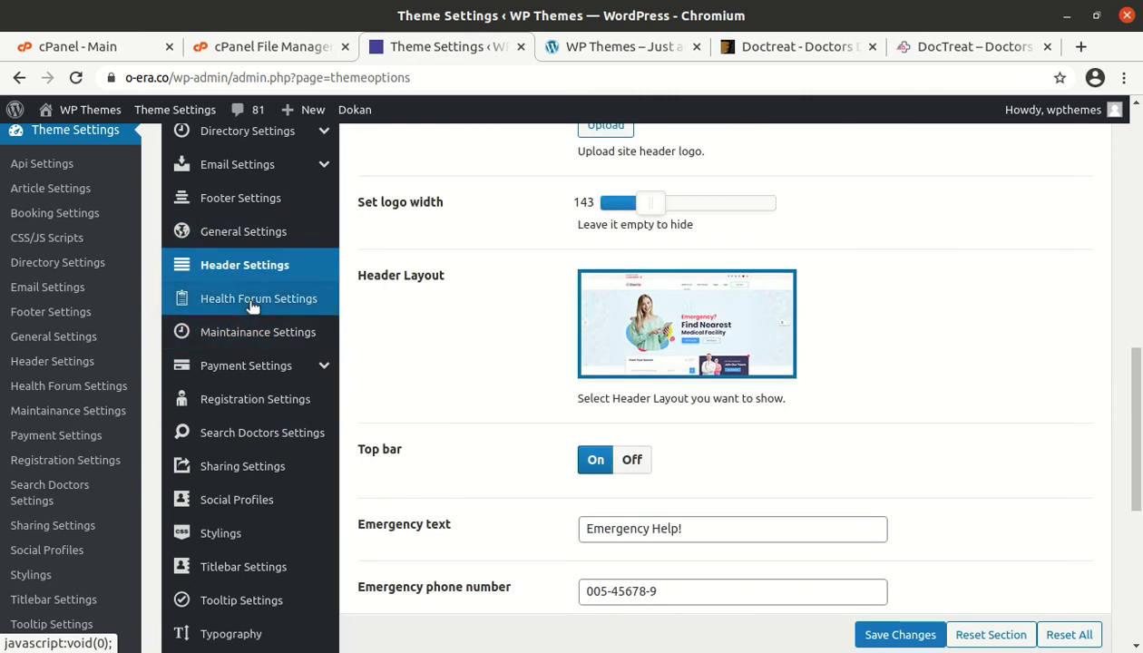
{"action": "left_click", "coordinate": [225, 334]}
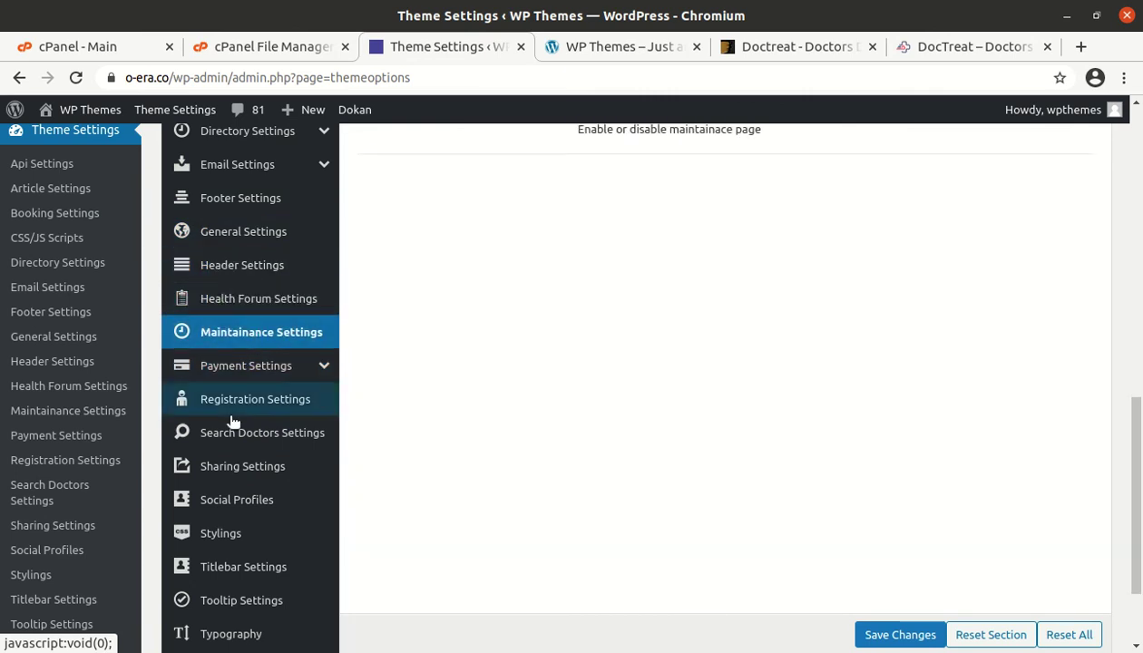
Look through the theme's Payment, Payout, Registration, Search Doctors and Sharing Settings.
{"action": "left_click", "coordinate": [248, 372]}
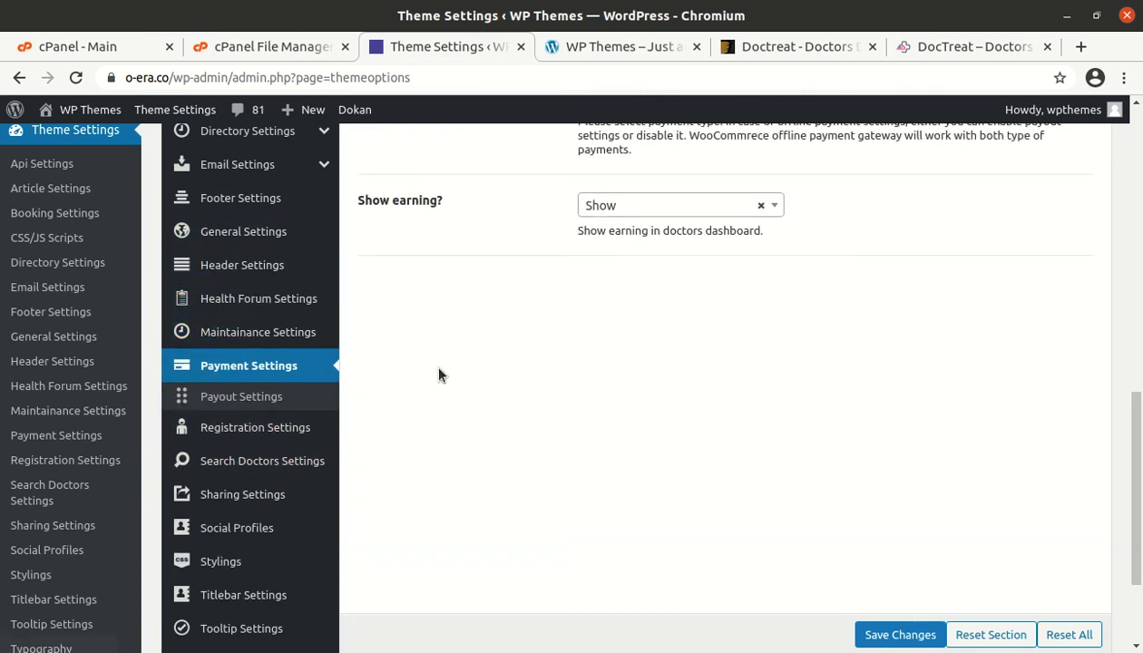
{"action": "left_click", "coordinate": [247, 399]}
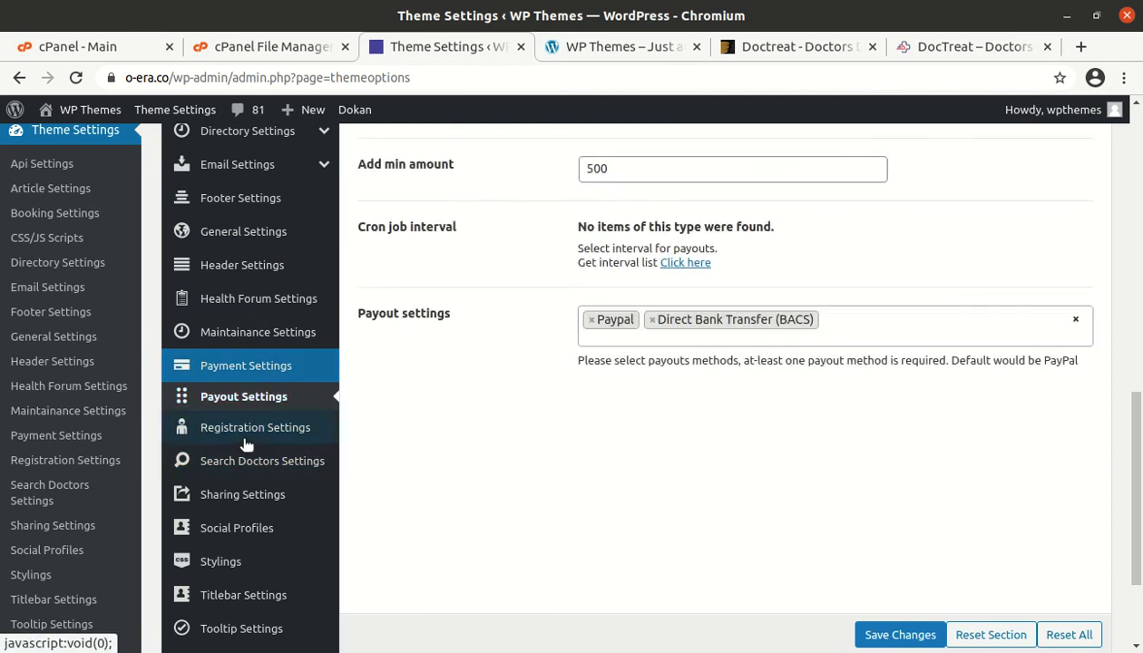
{"action": "left_click", "coordinate": [245, 439]}
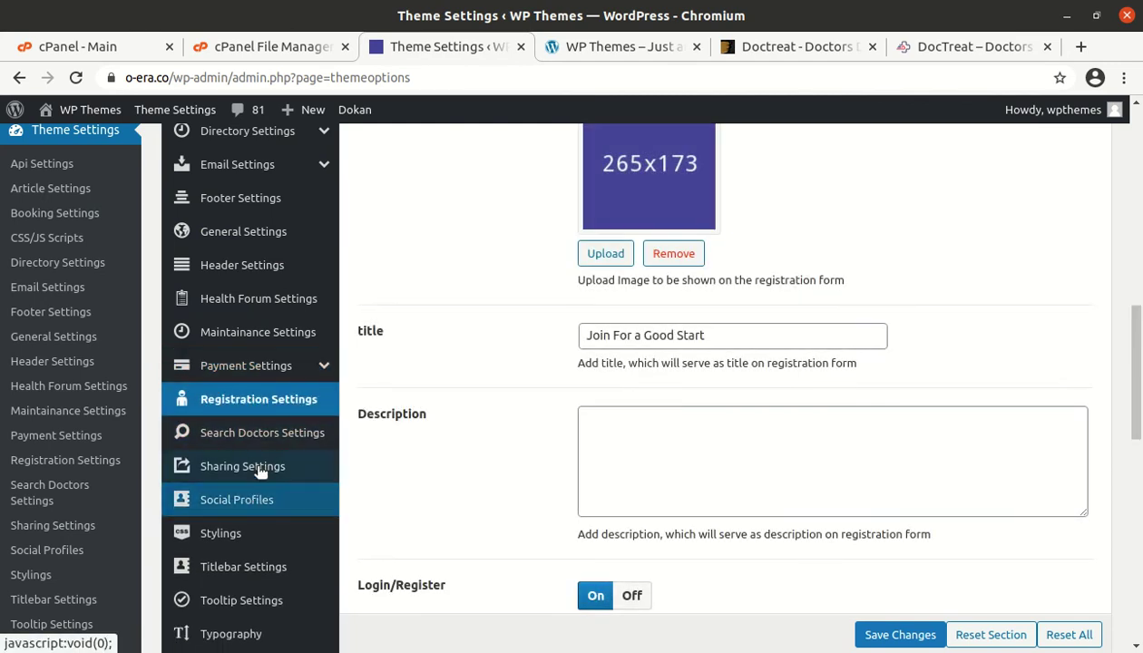
{"action": "left_click", "coordinate": [257, 435]}
{"action": "scroll", "coordinate": [545, 428], "scroll_direction": "down", "scroll_amount": 3}
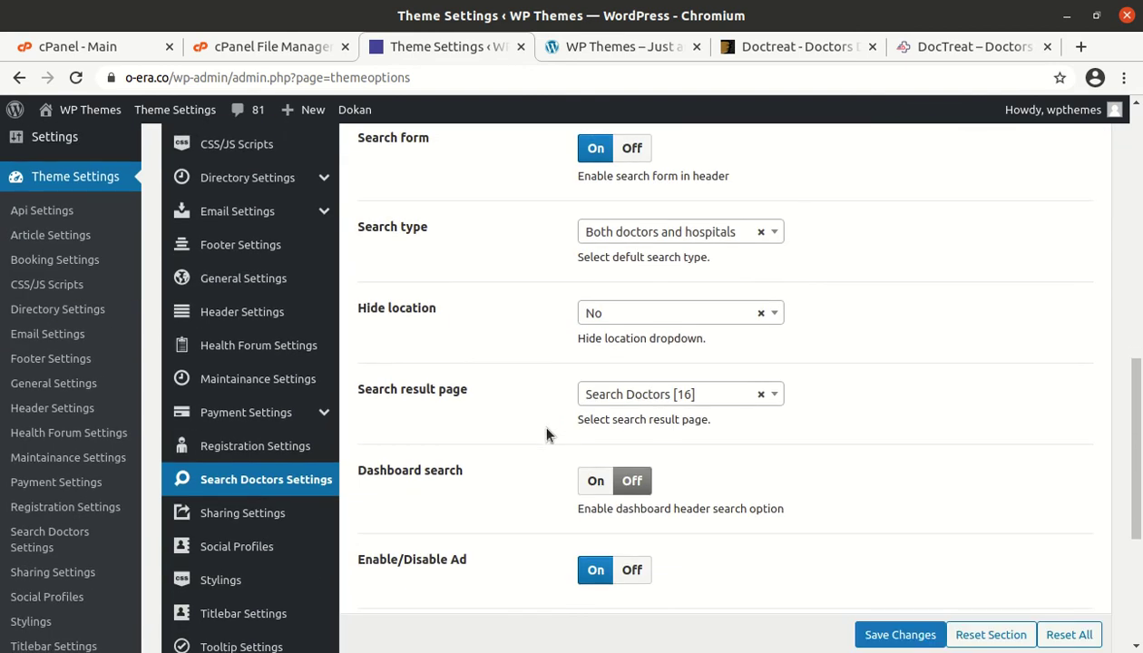
{"action": "left_click", "coordinate": [271, 512]}
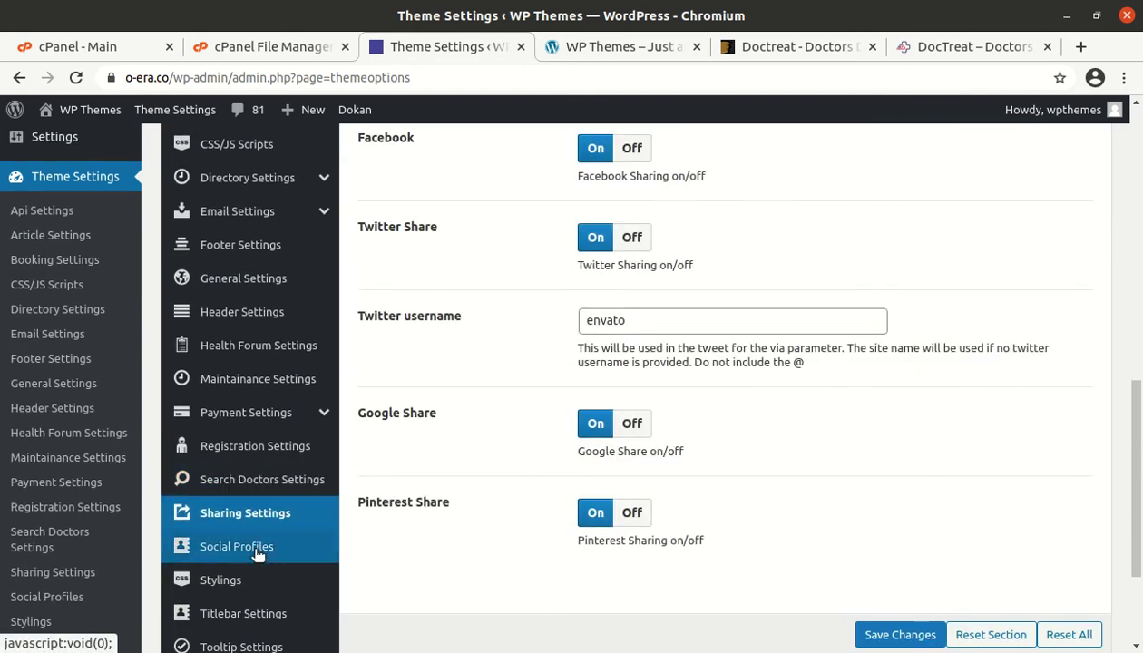
Look through the theme's Social Profiles, Stylings, Titlebar, Tooltip, Typography and Import / Export settings.
{"action": "left_click", "coordinate": [267, 546]}
{"action": "scroll", "coordinate": [306, 527], "scroll_direction": "down", "scroll_amount": 2}
{"action": "left_click", "coordinate": [236, 442]}
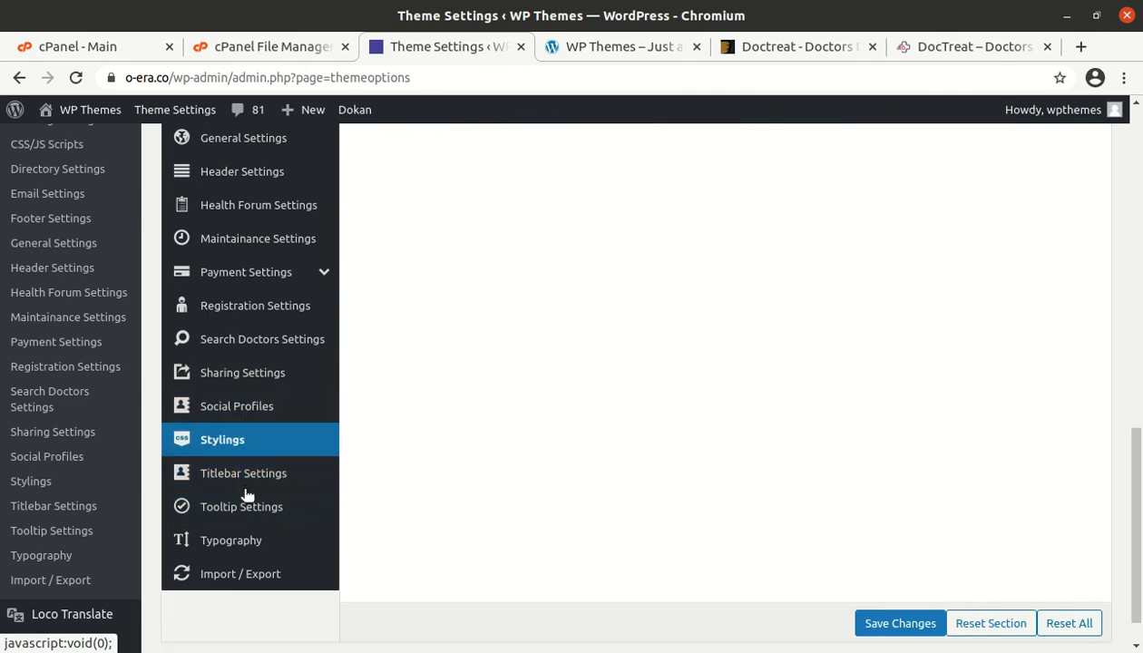
{"action": "left_click", "coordinate": [245, 479]}
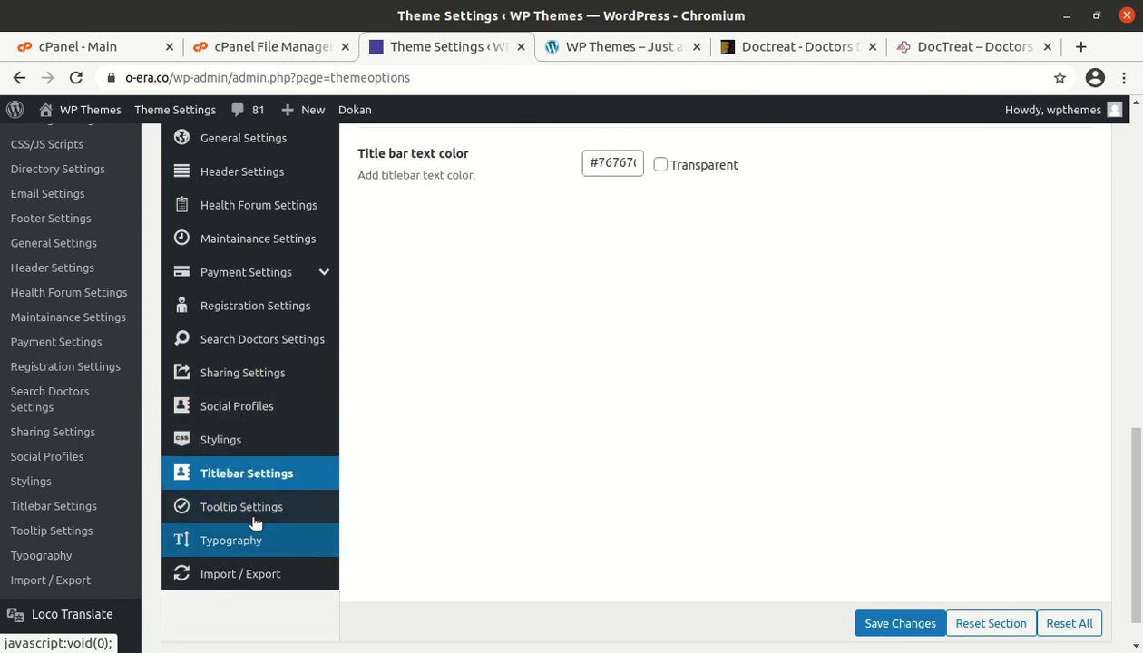
{"action": "left_click", "coordinate": [254, 517]}
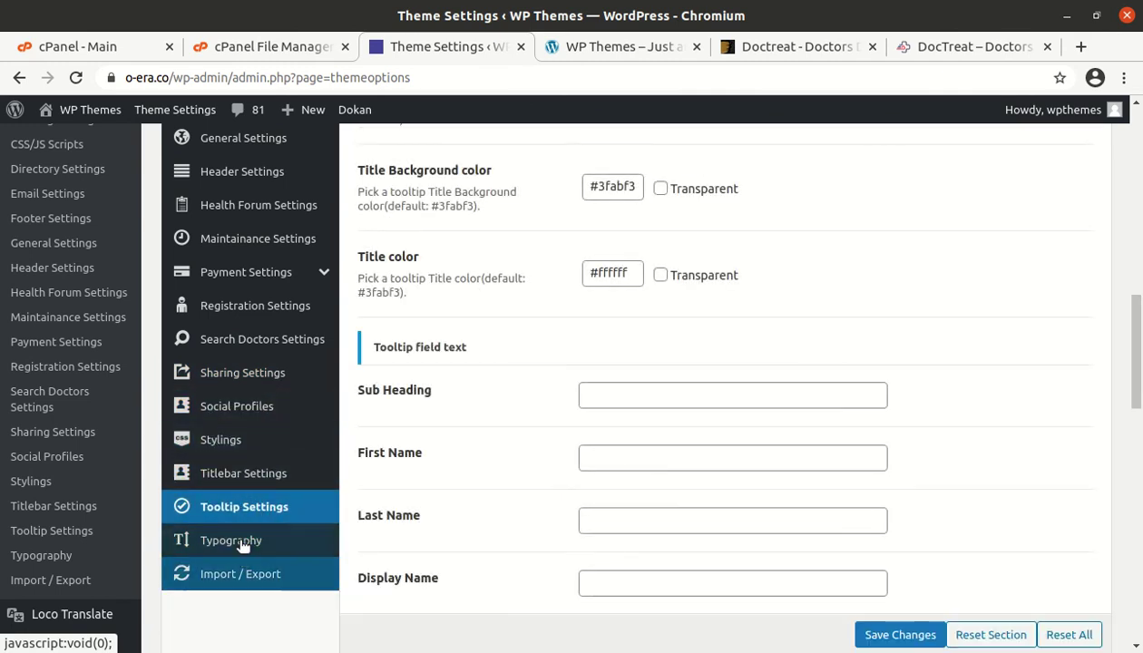
{"action": "left_click", "coordinate": [272, 547]}
{"action": "left_click", "coordinate": [238, 575]}
{"action": "scroll", "coordinate": [345, 553], "scroll_direction": "up", "scroll_amount": 5}
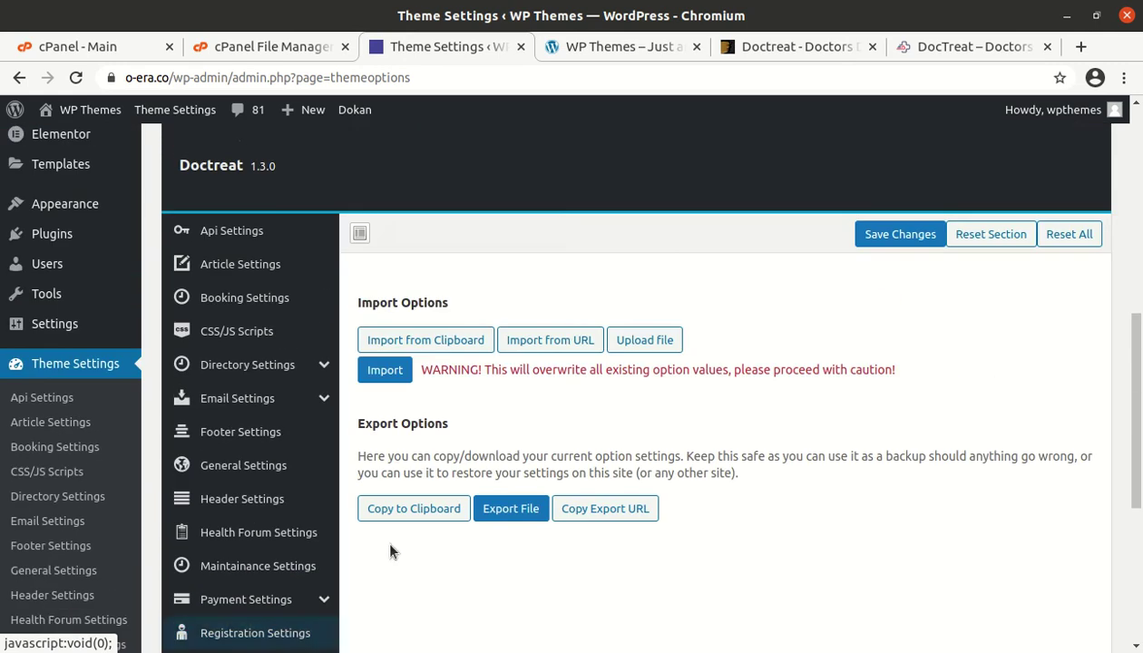
{"action": "scroll", "coordinate": [347, 513], "scroll_direction": "down", "scroll_amount": 2}
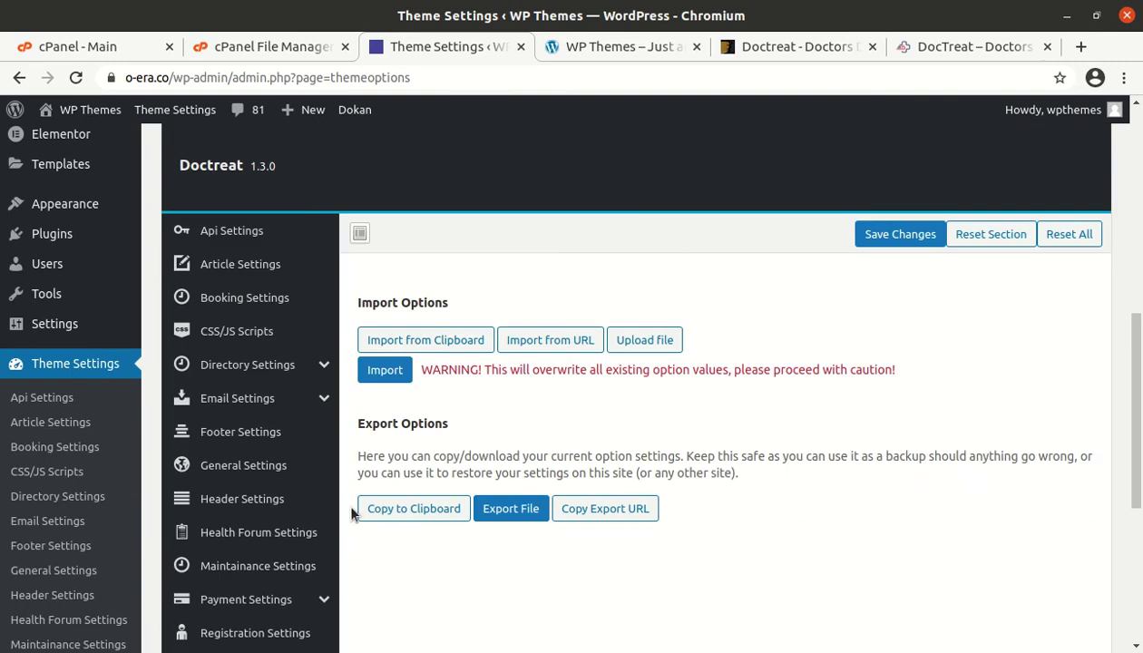
{"action": "scroll", "coordinate": [351, 513], "scroll_direction": "down", "scroll_amount": 2}
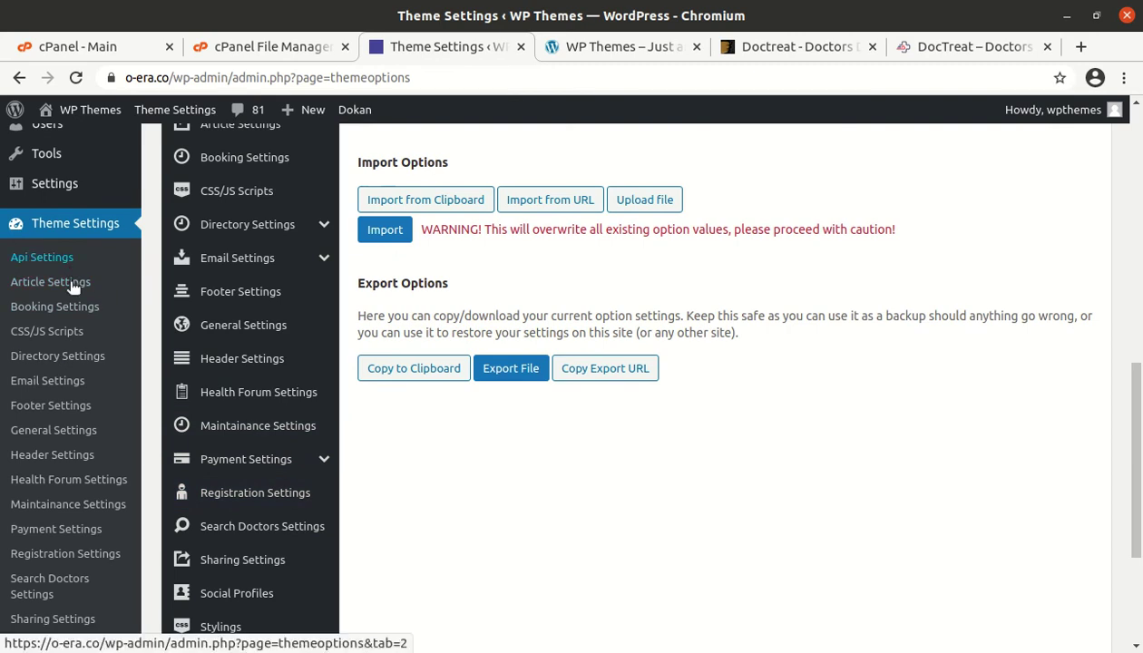
{"action": "scroll", "coordinate": [77, 299], "scroll_direction": "down", "scroll_amount": 4}
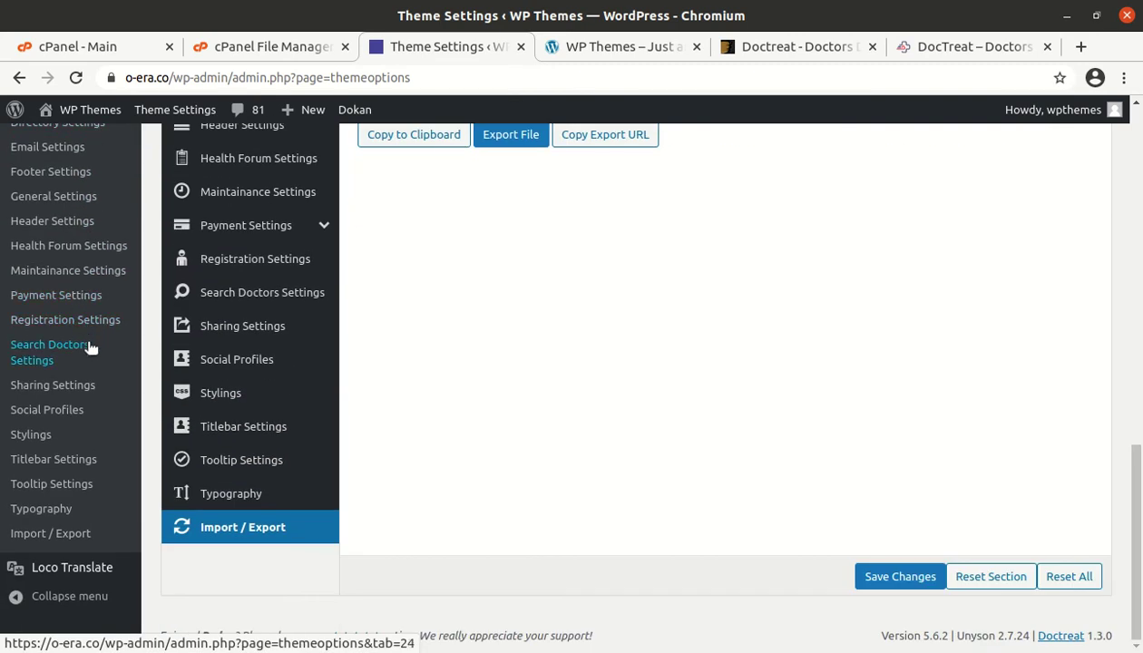
{"action": "scroll", "coordinate": [80, 530], "scroll_direction": "up", "scroll_amount": 5}
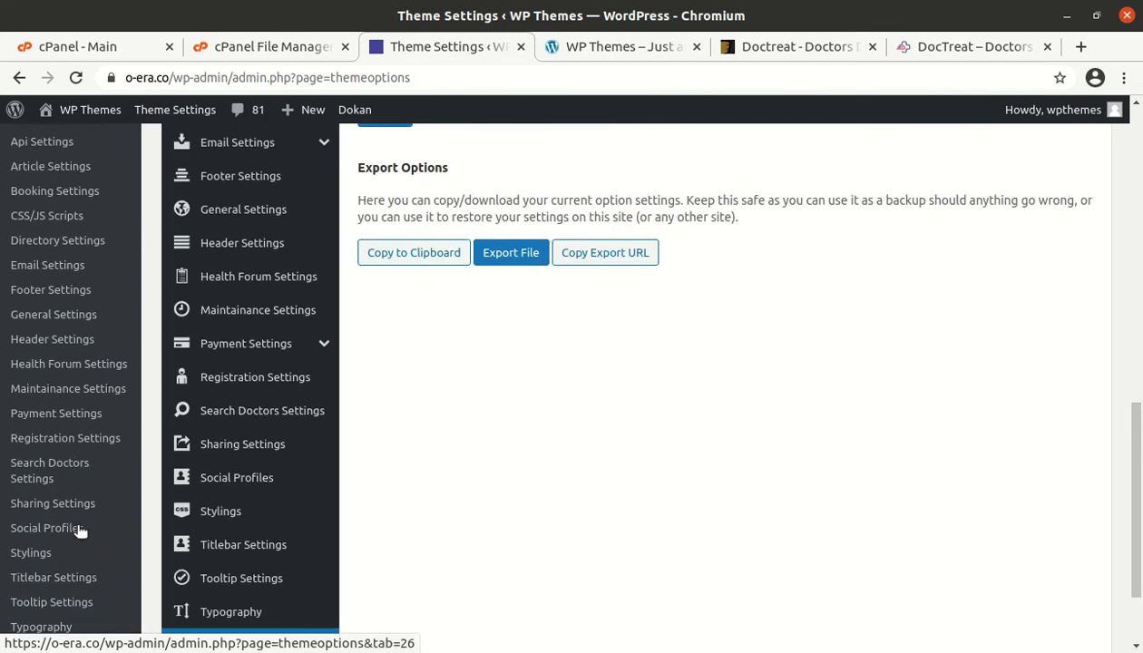
{"action": "scroll", "coordinate": [125, 444], "scroll_direction": "up", "scroll_amount": 4}
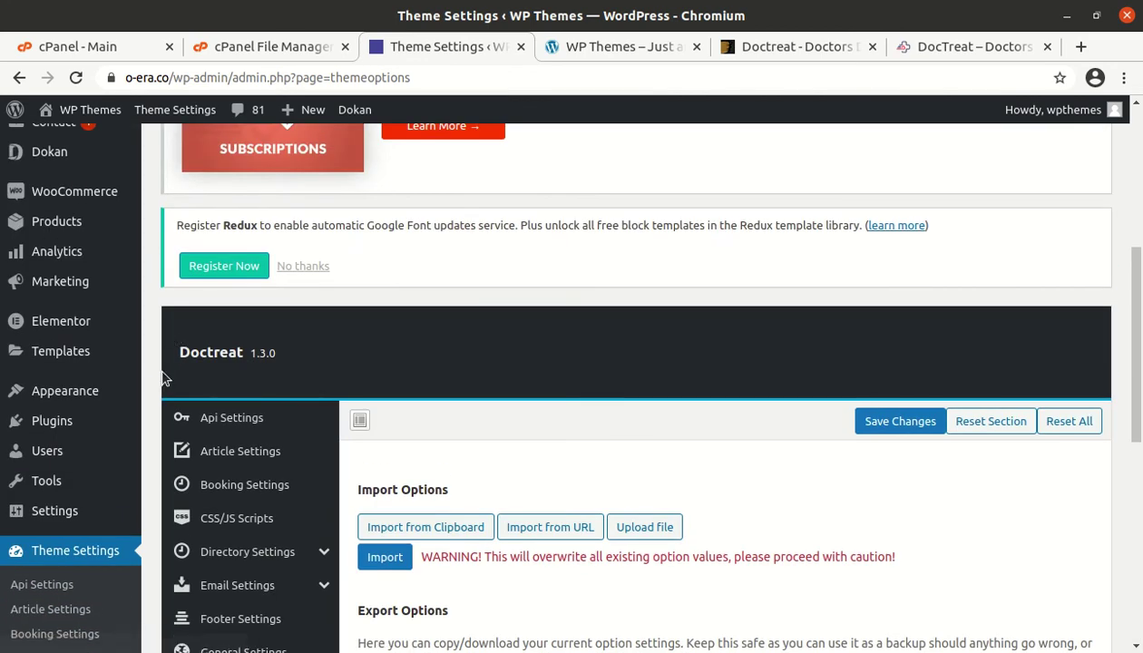
Open the Hospitals list in a new browser tab, keeping the theme settings page open.
{"action": "scroll", "coordinate": [91, 339], "scroll_direction": "up", "scroll_amount": 3}
{"action": "mouse_move", "coordinate": [91, 340]}
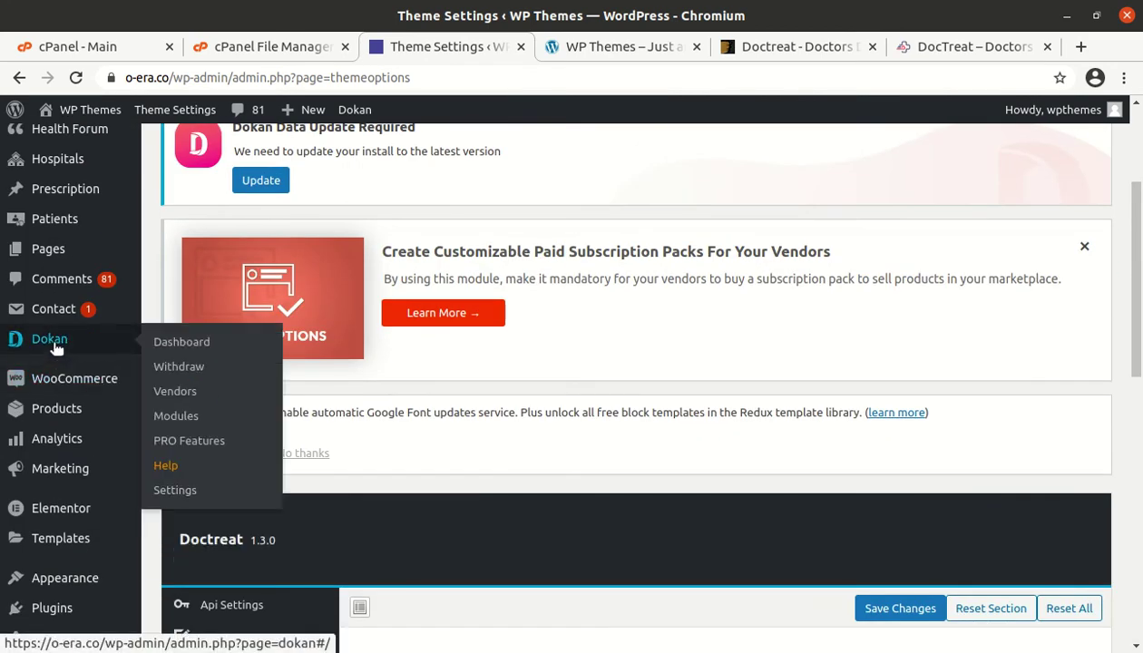
{"action": "scroll", "coordinate": [181, 404], "scroll_direction": "up", "scroll_amount": 2}
{"action": "mouse_move", "coordinate": [59, 404]}
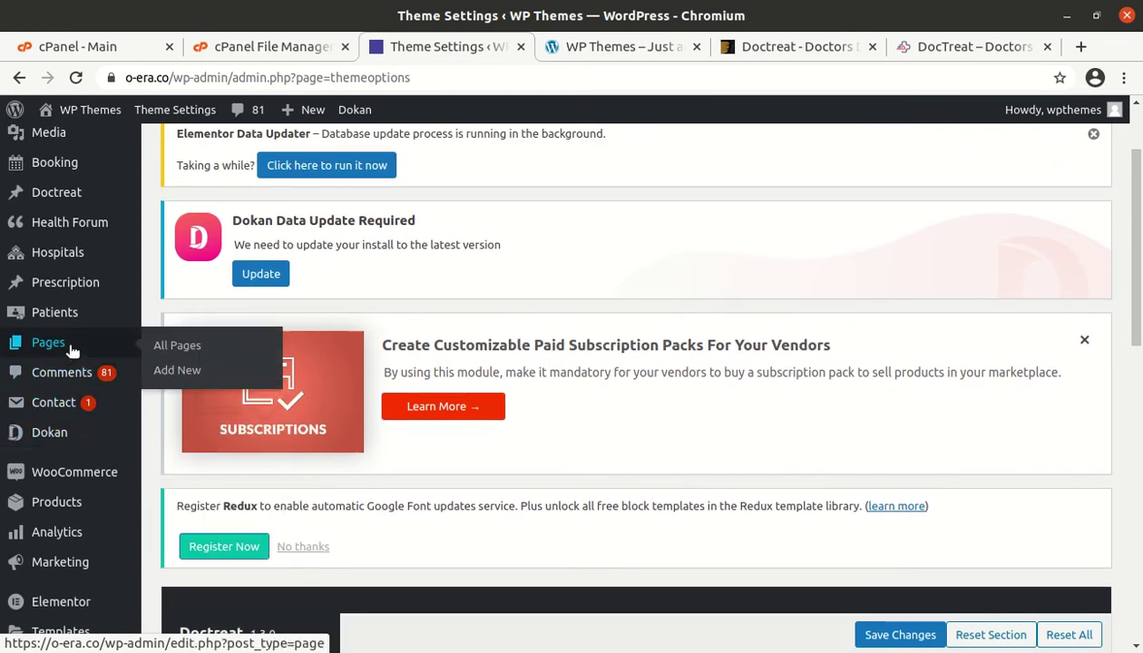
{"action": "mouse_move", "coordinate": [60, 259]}
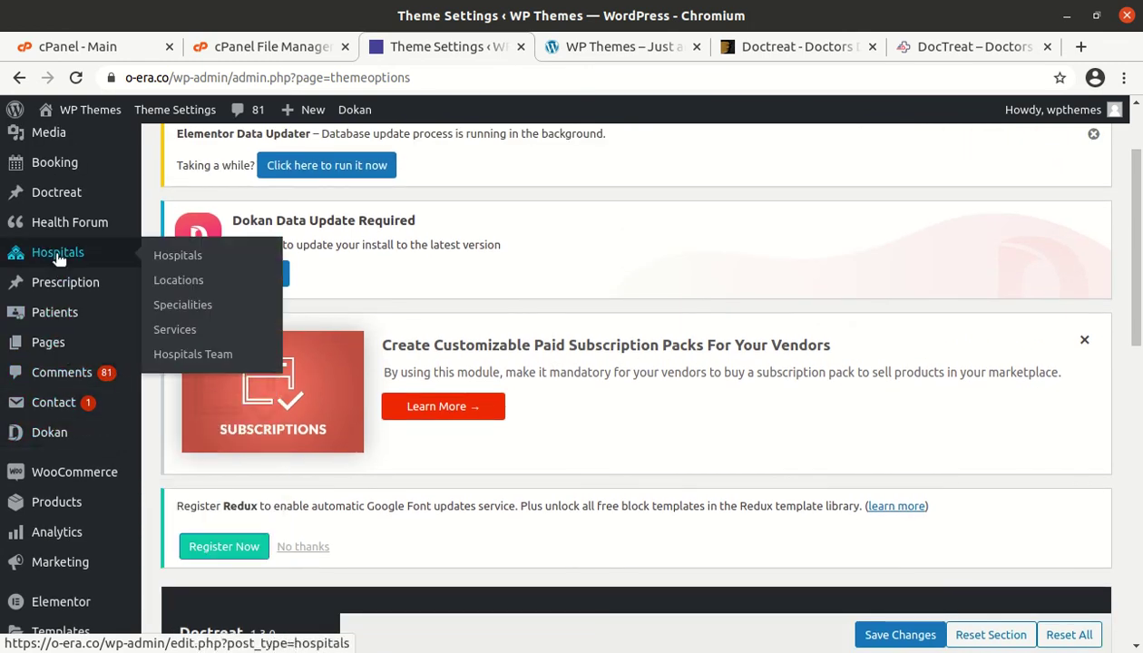
{"action": "middle_click", "coordinate": [192, 260]}
Open the Doctreat Doctors list in another new browser tab.
{"action": "mouse_move", "coordinate": [88, 231]}
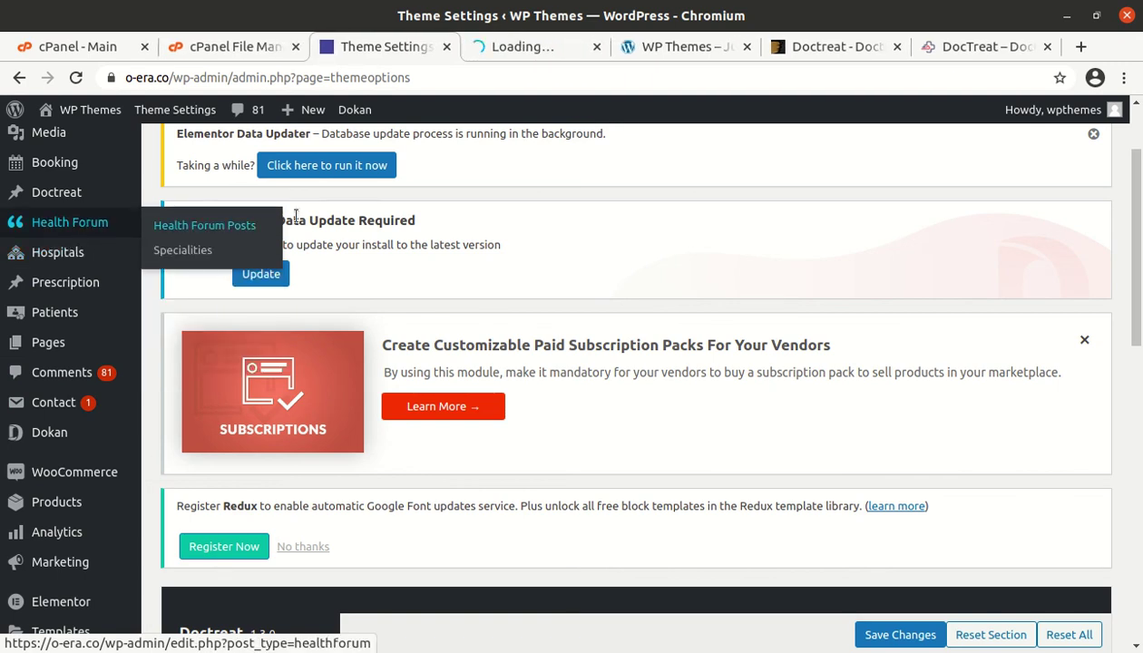
{"action": "scroll", "coordinate": [63, 245], "scroll_direction": "up", "scroll_amount": 1}
{"action": "mouse_move", "coordinate": [59, 272]}
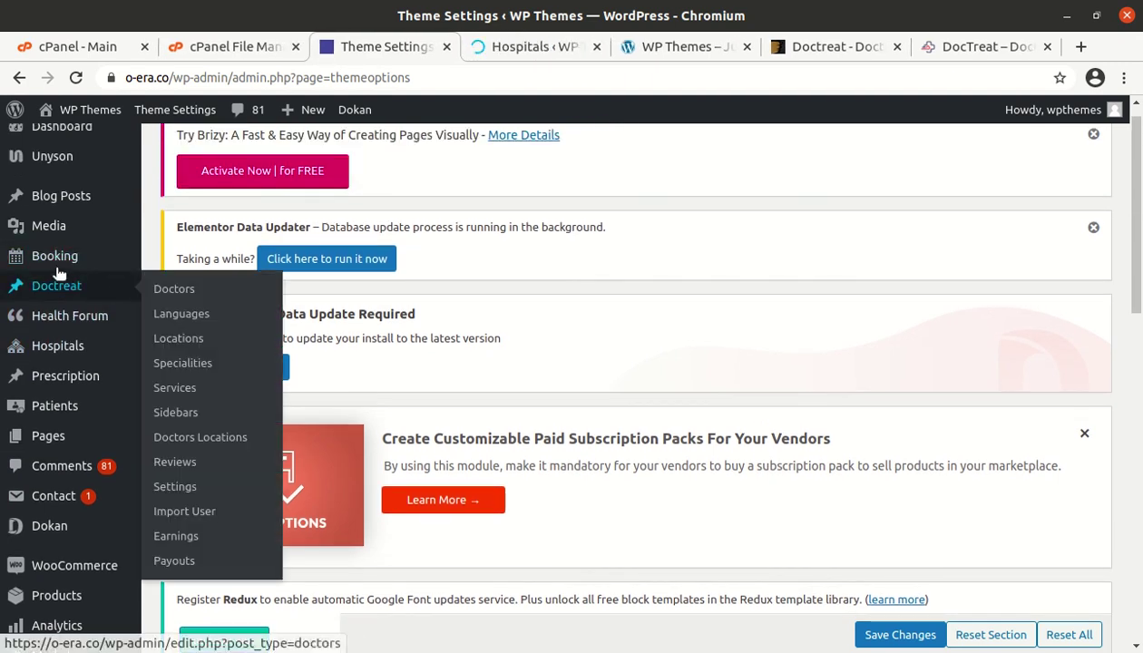
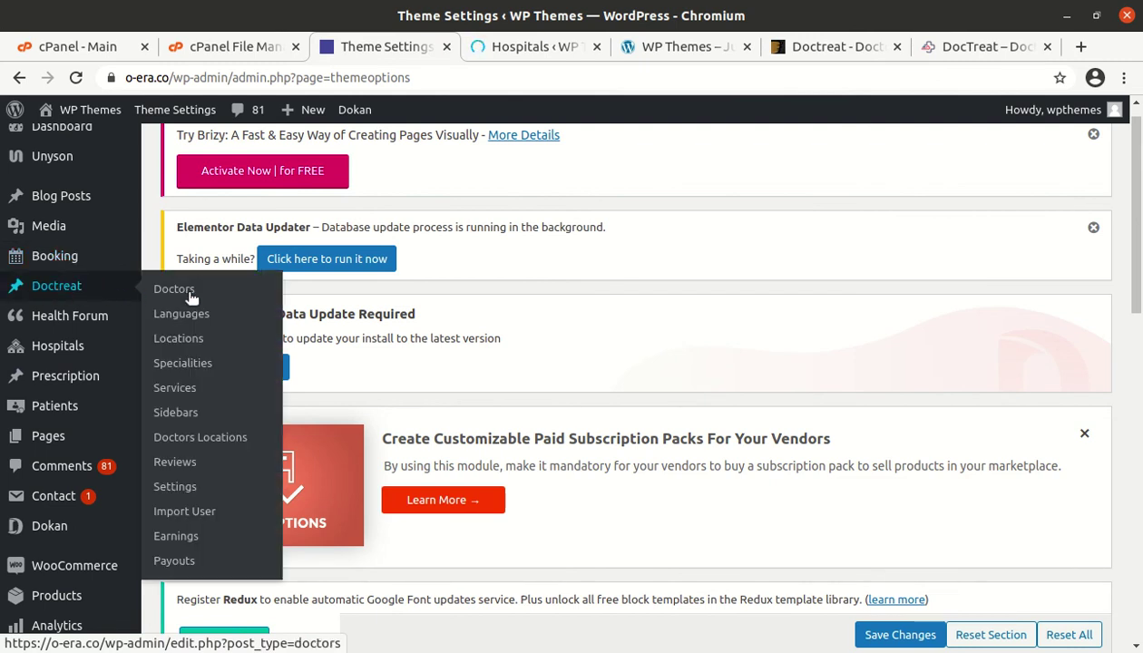
{"action": "middle_click", "coordinate": [63, 288]}
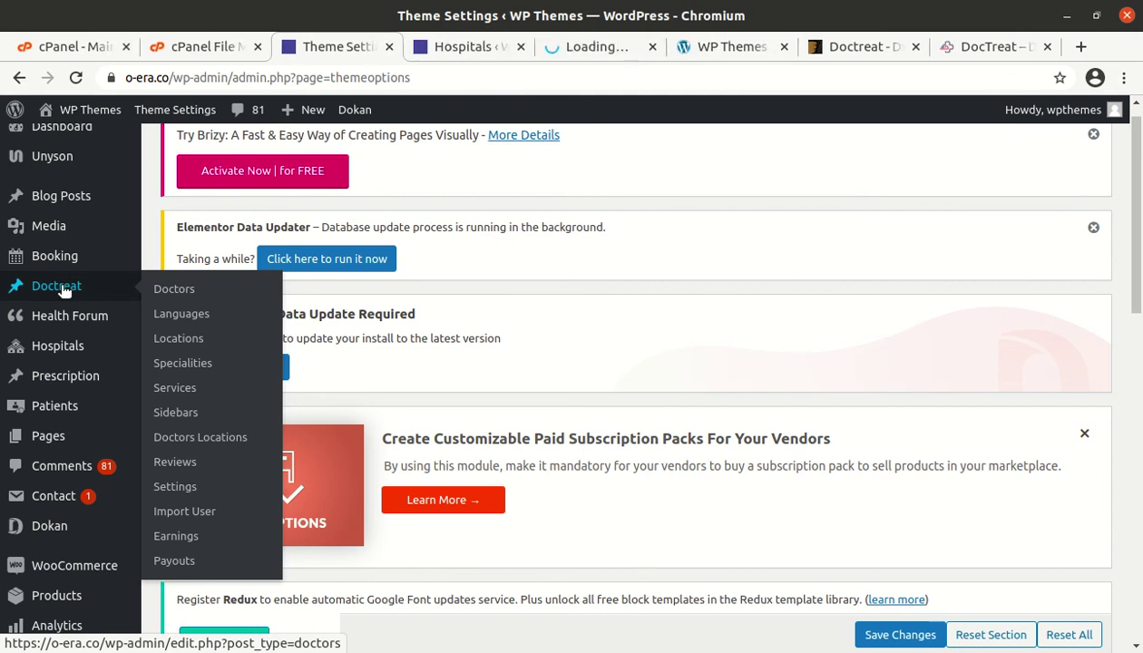
{"action": "scroll", "coordinate": [63, 282], "scroll_direction": "up", "scroll_amount": 1}
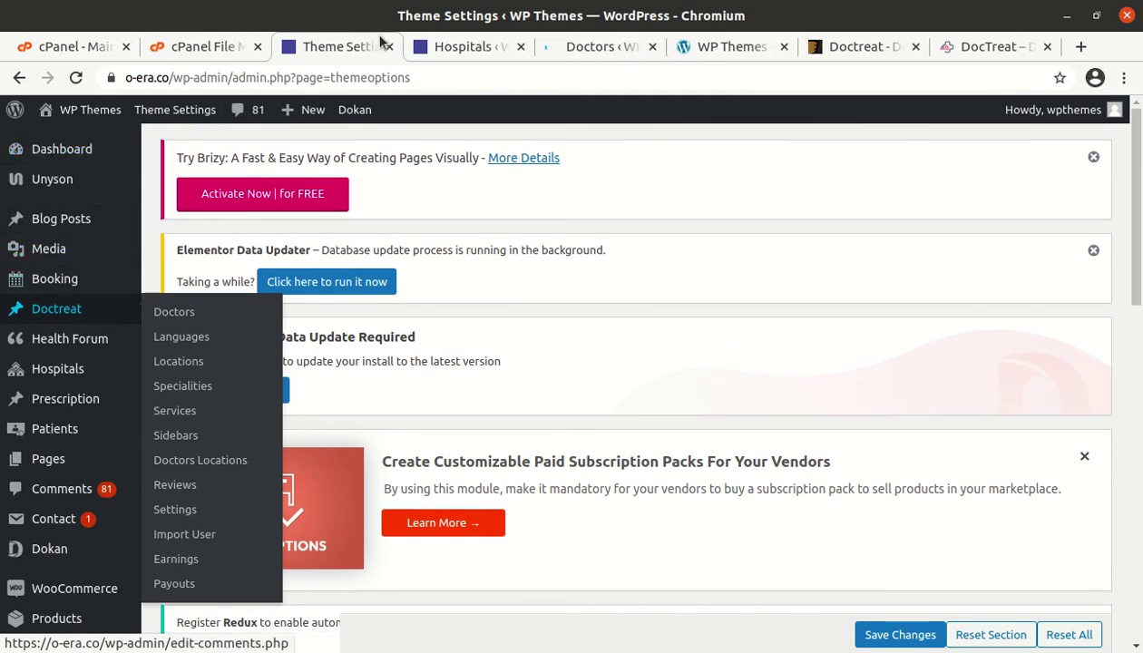
Review the Hospitals list with each hospital's locations, specialities and services.
{"action": "left_click", "coordinate": [462, 51]}
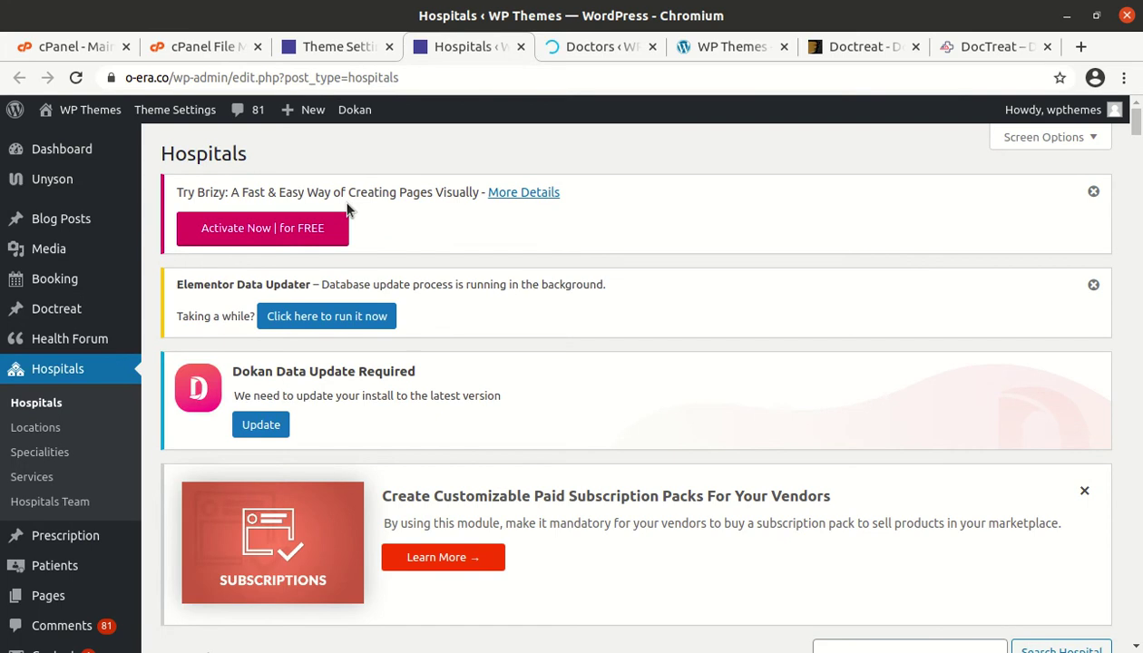
{"action": "scroll", "coordinate": [354, 254], "scroll_direction": "down", "scroll_amount": 7}
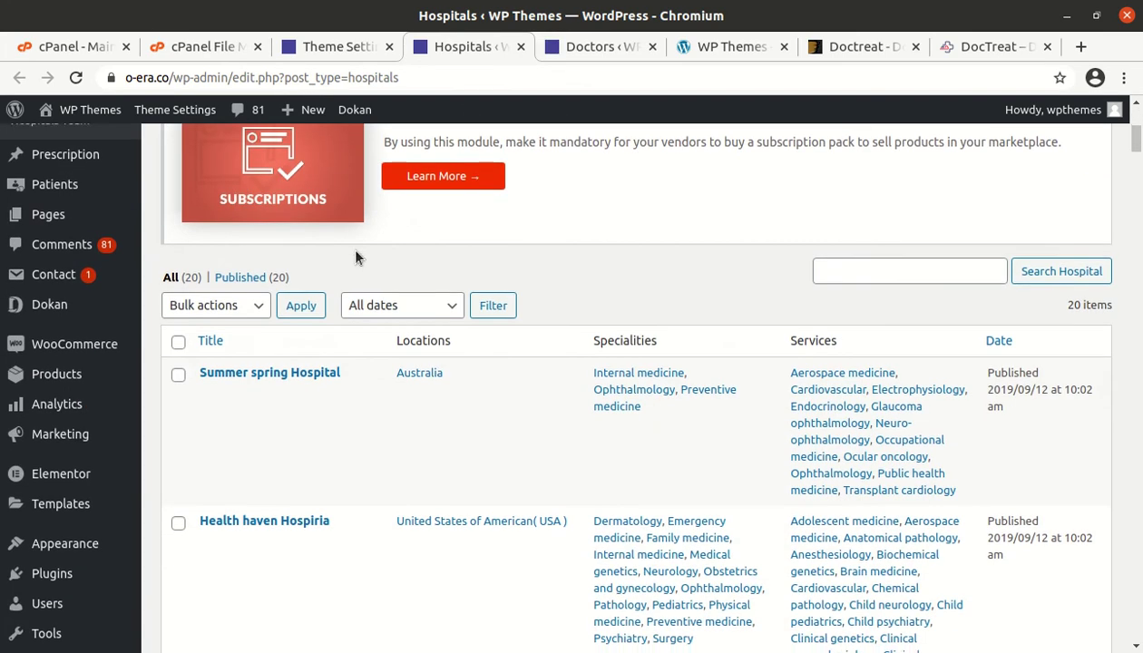
{"action": "scroll", "coordinate": [354, 258], "scroll_direction": "down", "scroll_amount": 5}
{"action": "scroll", "coordinate": [353, 259], "scroll_direction": "up", "scroll_amount": 6}
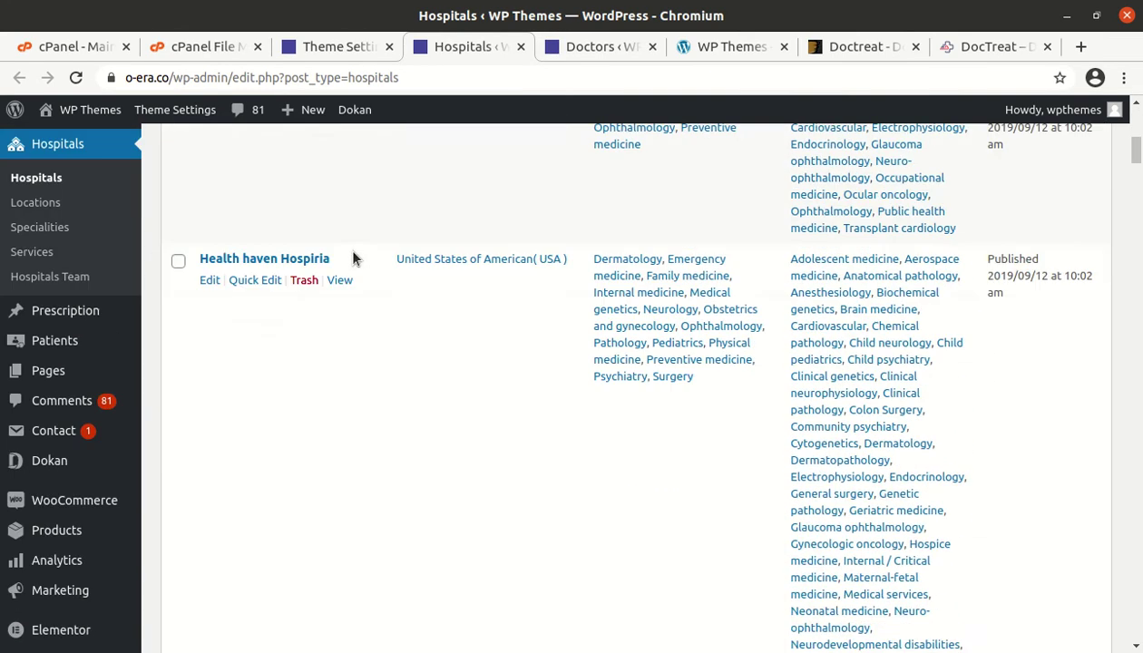
{"action": "scroll", "coordinate": [353, 259], "scroll_direction": "up", "scroll_amount": 4}
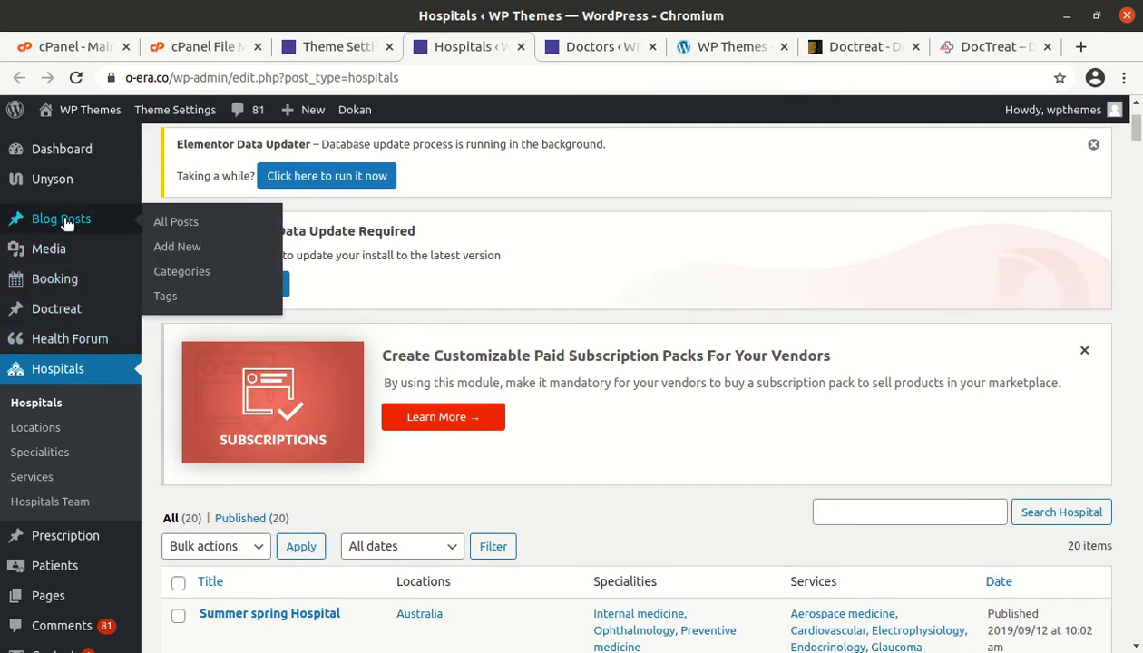
Open the Patients list and the Prescription list in separate new browser tabs.
{"action": "scroll", "coordinate": [87, 381], "scroll_direction": "down", "scroll_amount": 2}
{"action": "mouse_move", "coordinate": [77, 472]}
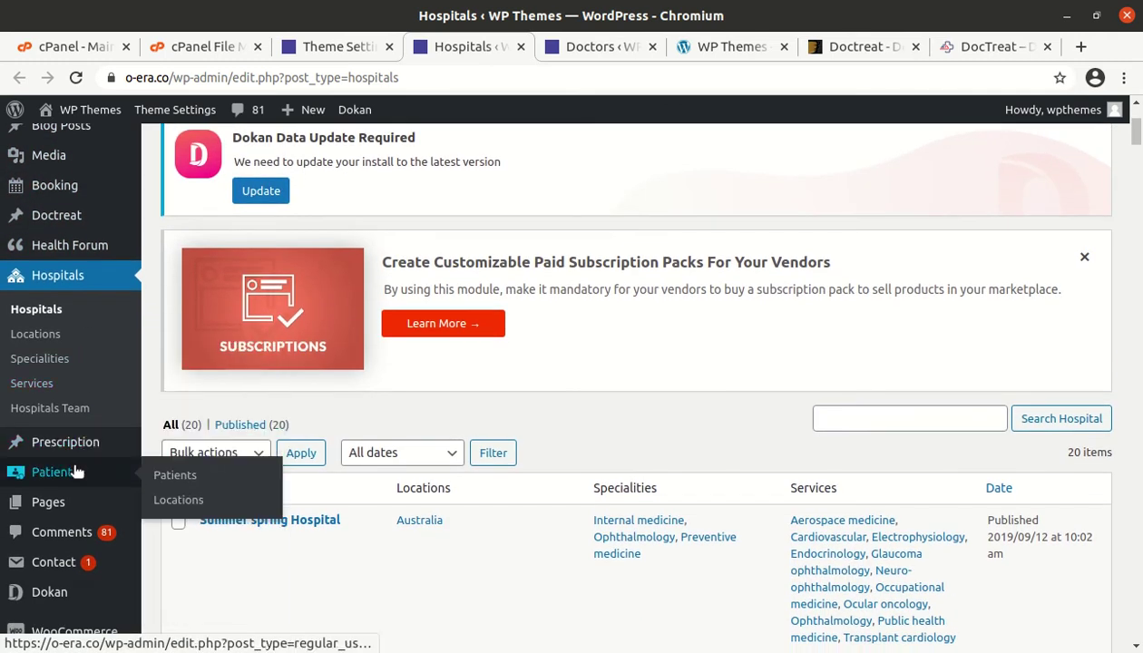
{"action": "middle_click", "coordinate": [166, 475]}
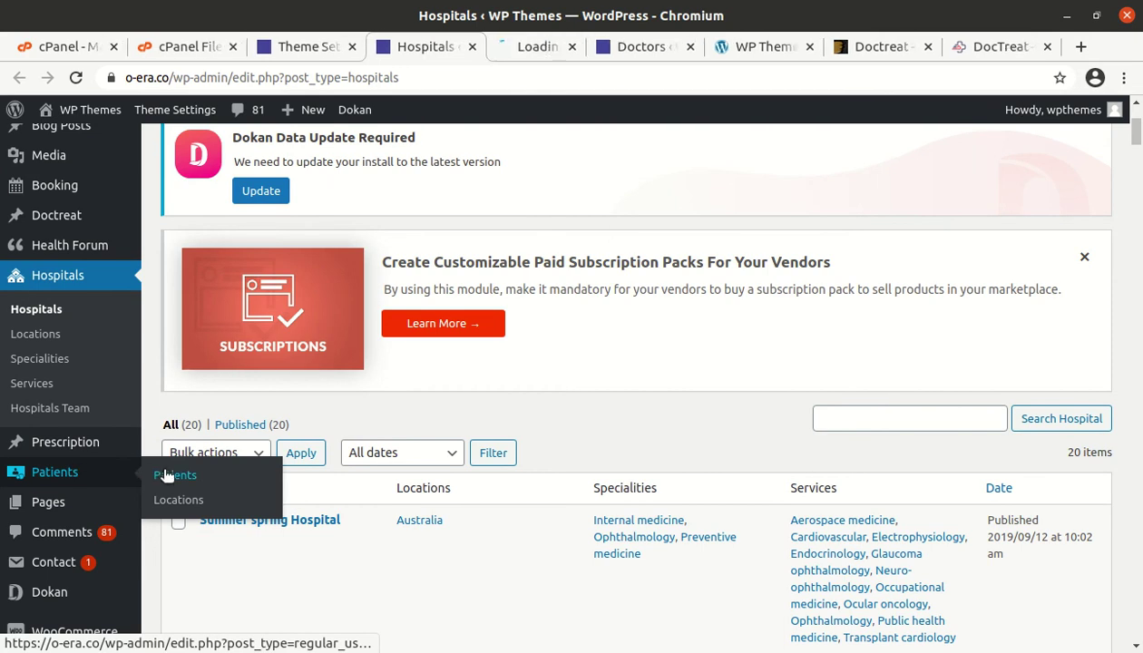
{"action": "scroll", "coordinate": [105, 399], "scroll_direction": "down", "scroll_amount": 3}
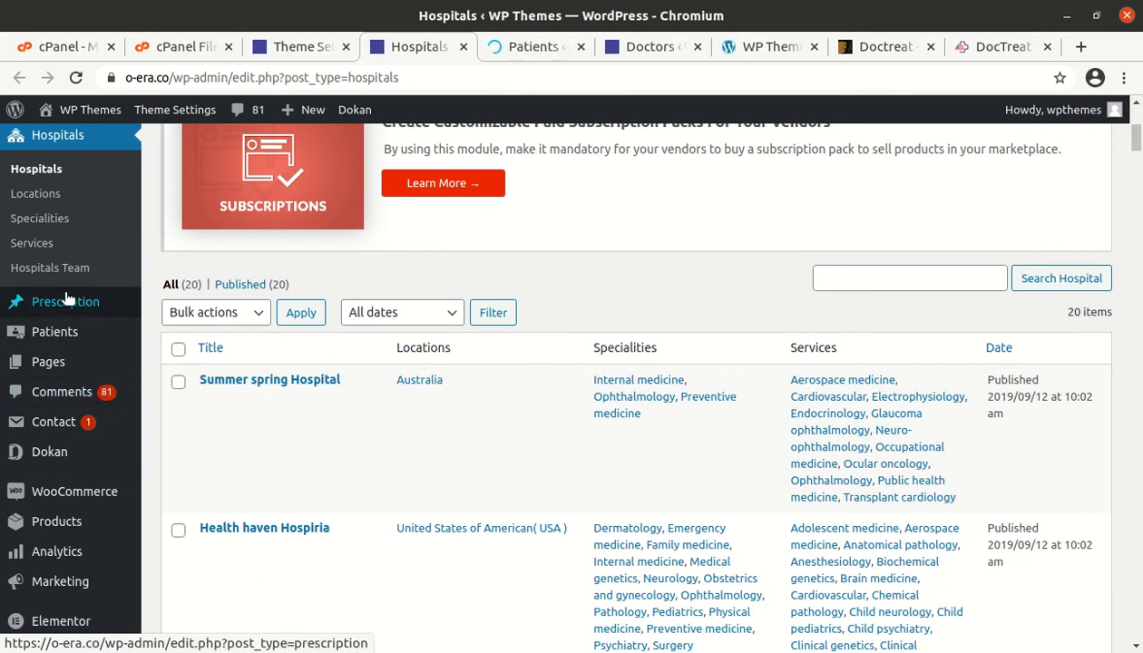
{"action": "mouse_move", "coordinate": [77, 309]}
{"action": "middle_click", "coordinate": [163, 311]}
{"action": "scroll", "coordinate": [95, 485], "scroll_direction": "down", "scroll_amount": 2}
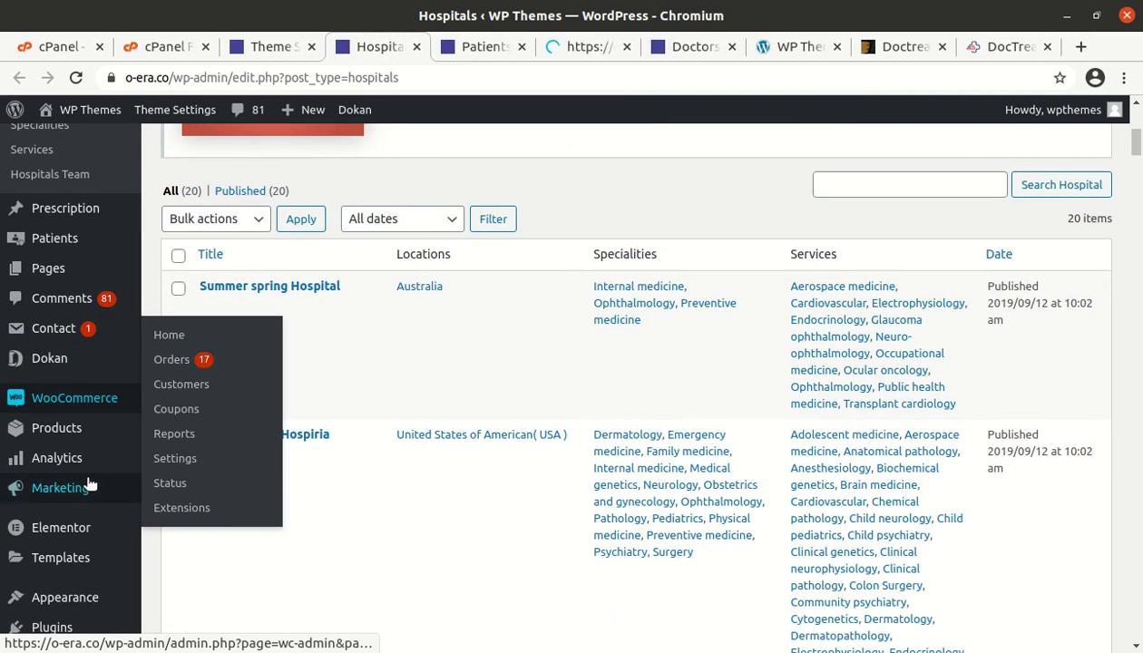
{"action": "scroll", "coordinate": [89, 485], "scroll_direction": "down", "scroll_amount": 6}
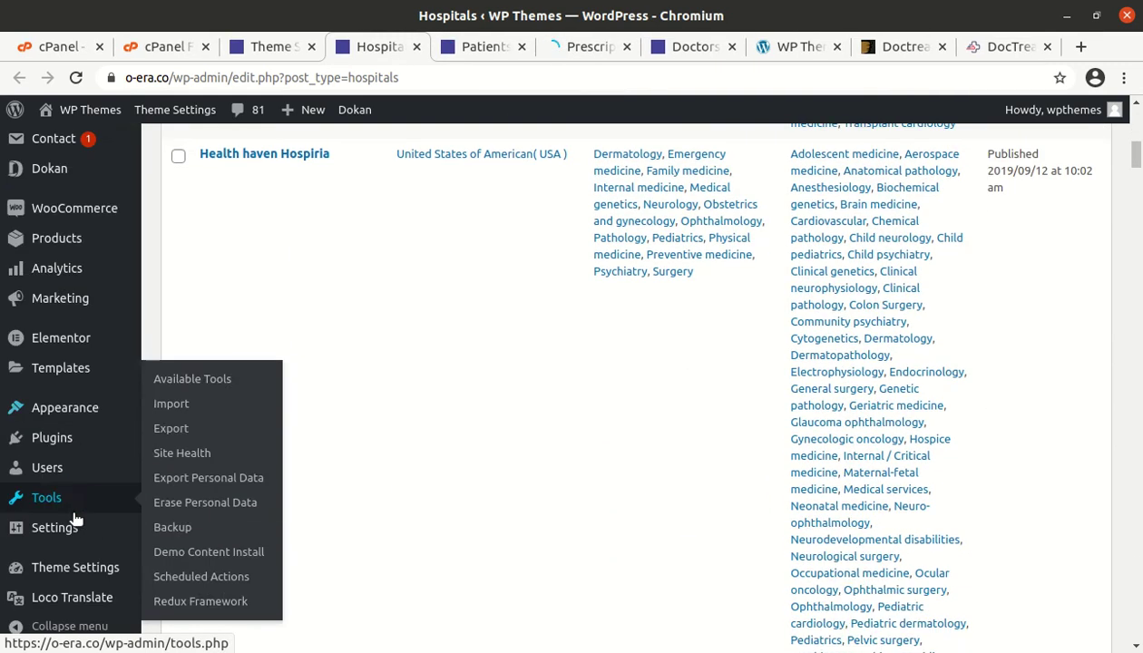
{"action": "scroll", "coordinate": [77, 531], "scroll_direction": "up", "scroll_amount": 10}
{"action": "scroll", "coordinate": [64, 544], "scroll_direction": "up", "scroll_amount": 7}
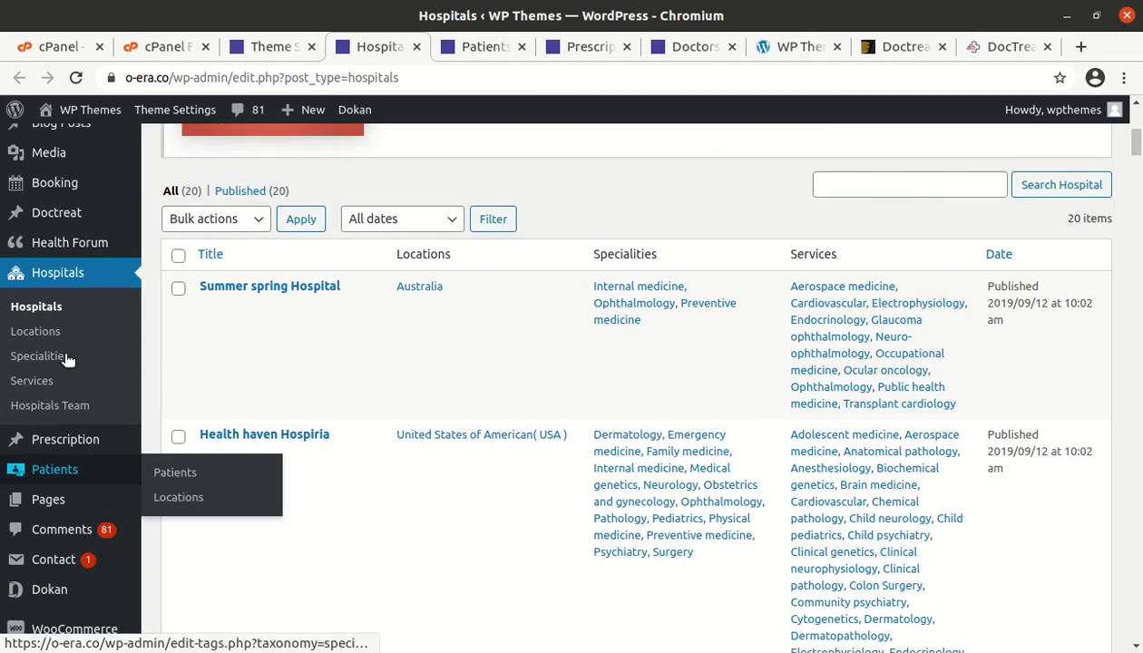
{"action": "scroll", "coordinate": [67, 367], "scroll_direction": "up", "scroll_amount": 2}
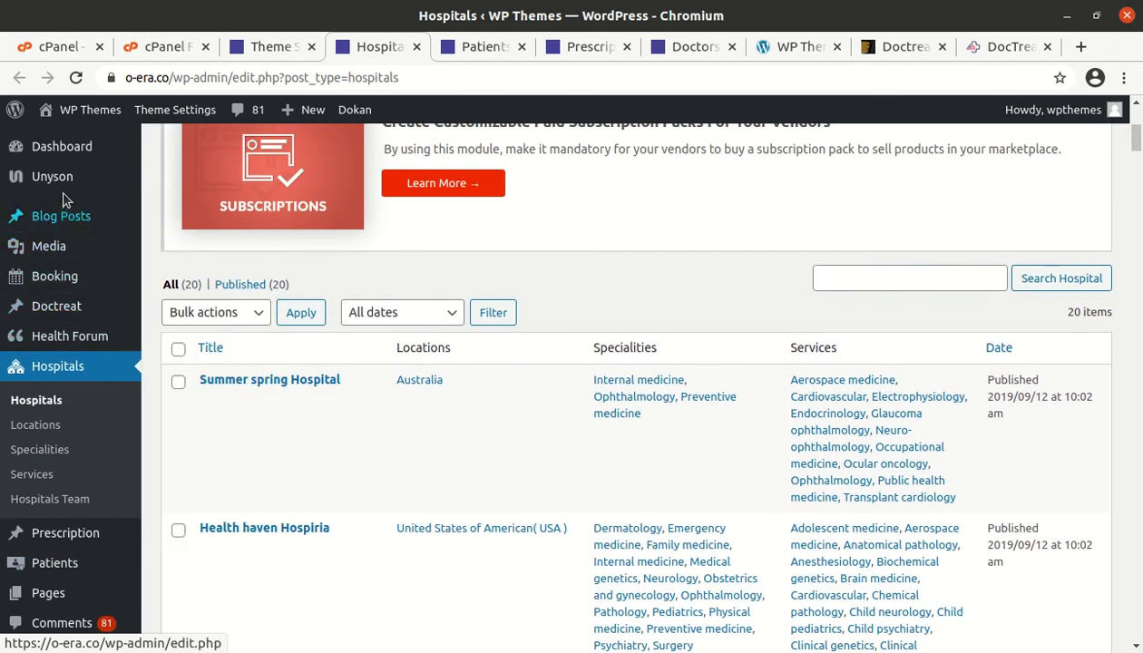
Return to the Theme Settings page and close its browser tab.
{"action": "left_click", "coordinate": [258, 45]}
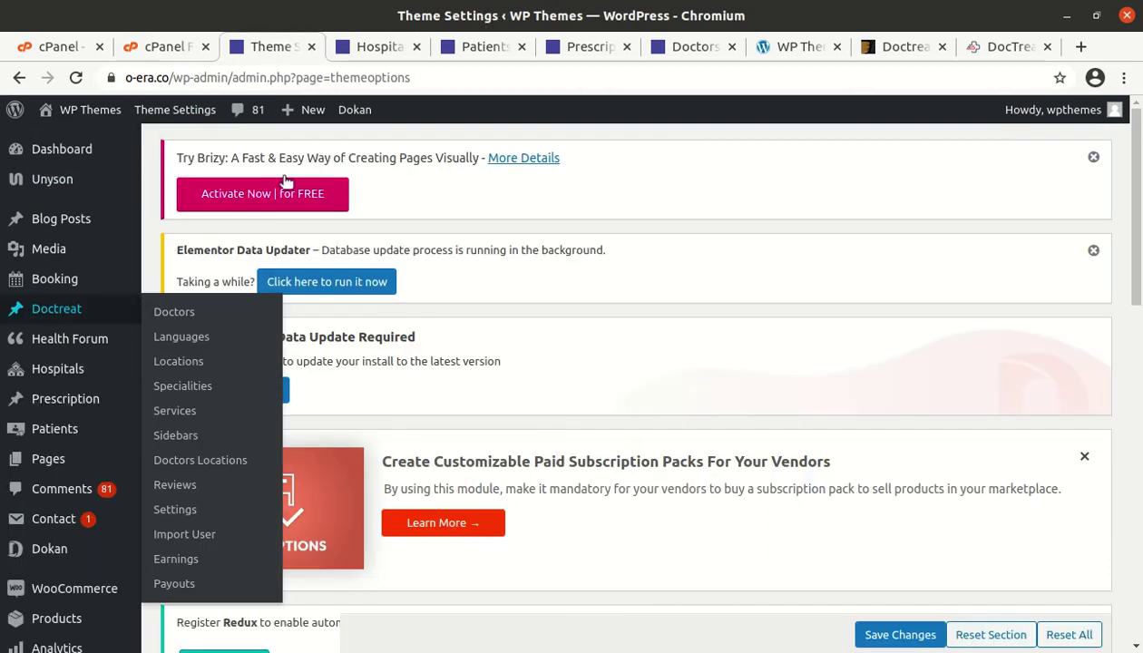
{"action": "scroll", "coordinate": [496, 392], "scroll_direction": "down", "scroll_amount": 5}
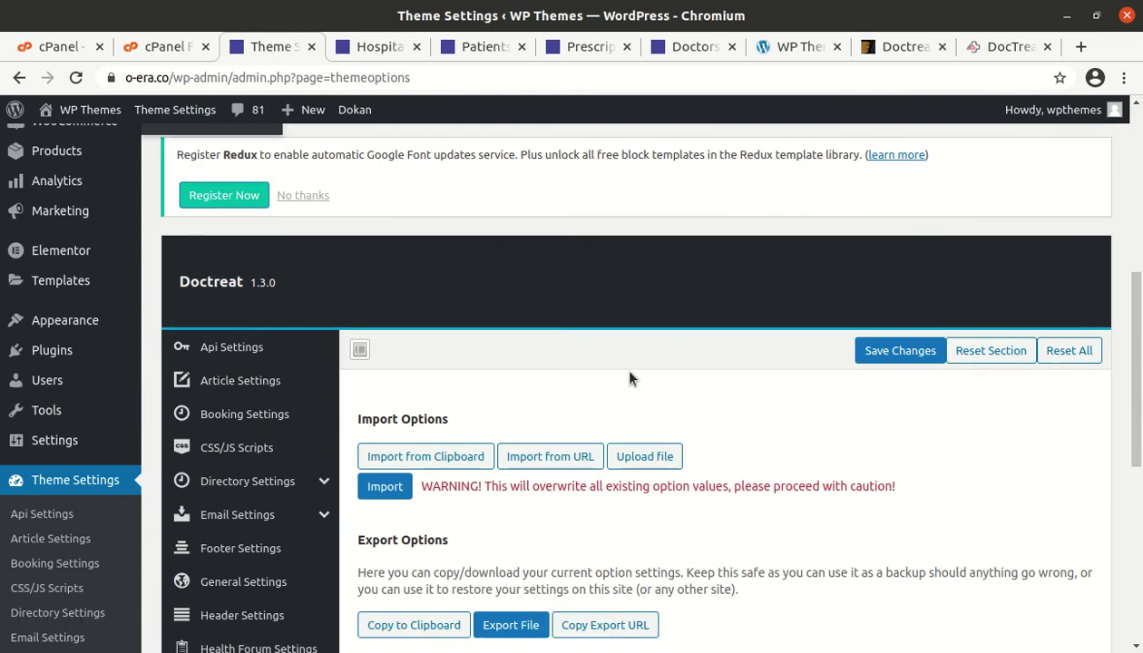
{"action": "key", "text": "ctrl+w"}
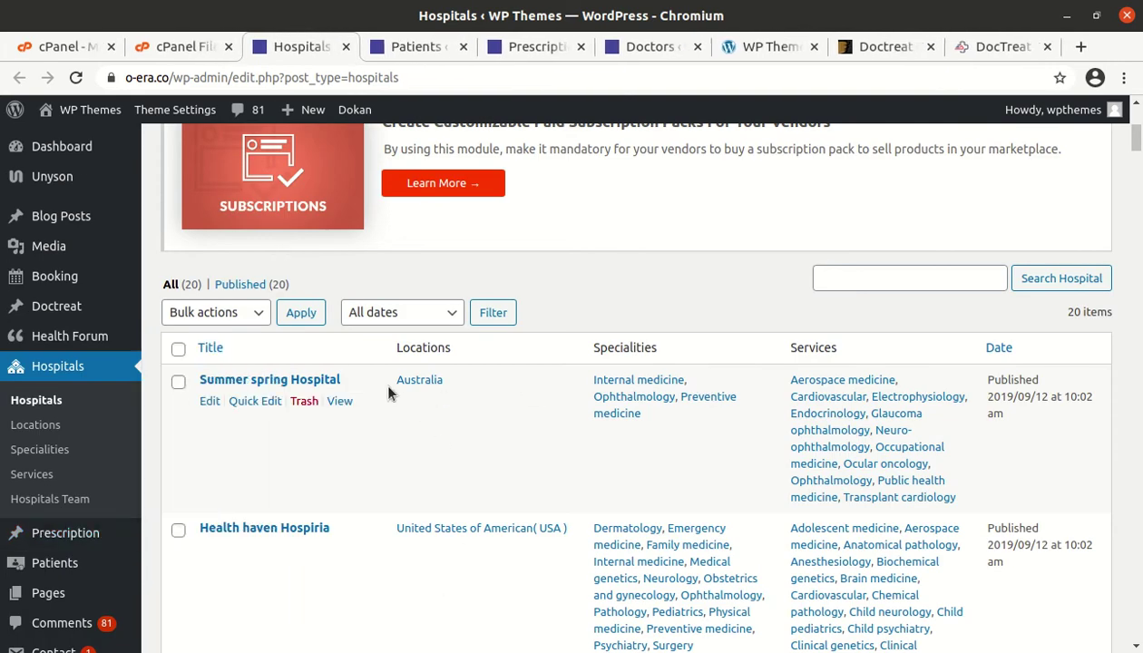
Open the Summer spring Hospital entry from the Hospitals list for editing.
{"action": "scroll", "coordinate": [288, 289], "scroll_direction": "up", "scroll_amount": 3}
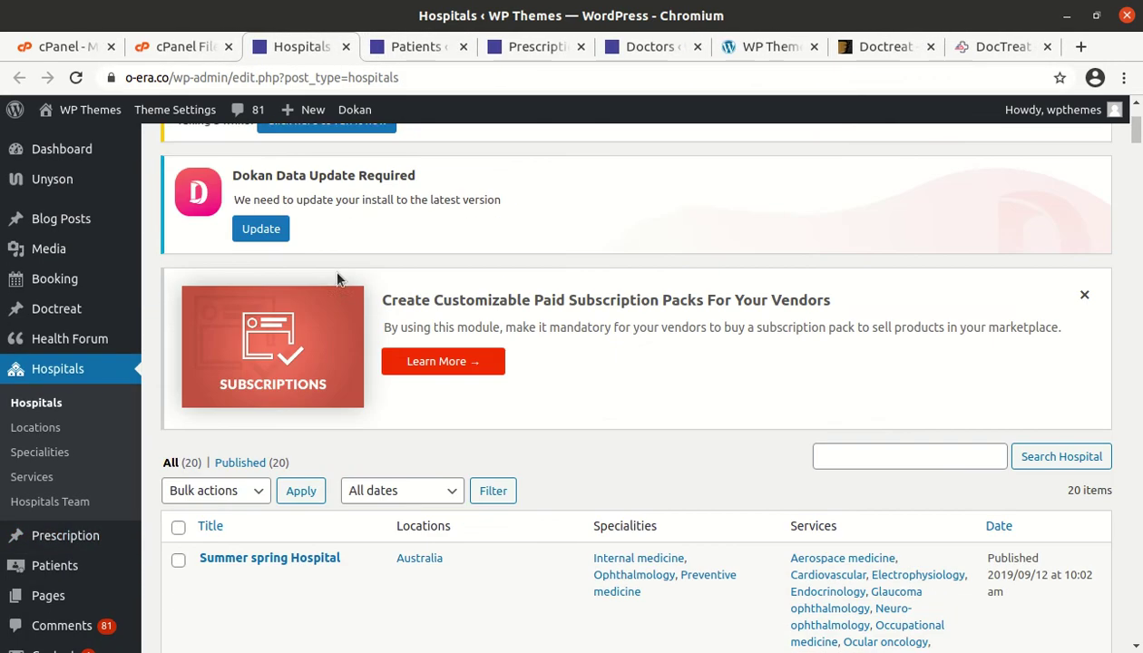
{"action": "scroll", "coordinate": [293, 299], "scroll_direction": "down", "scroll_amount": 3}
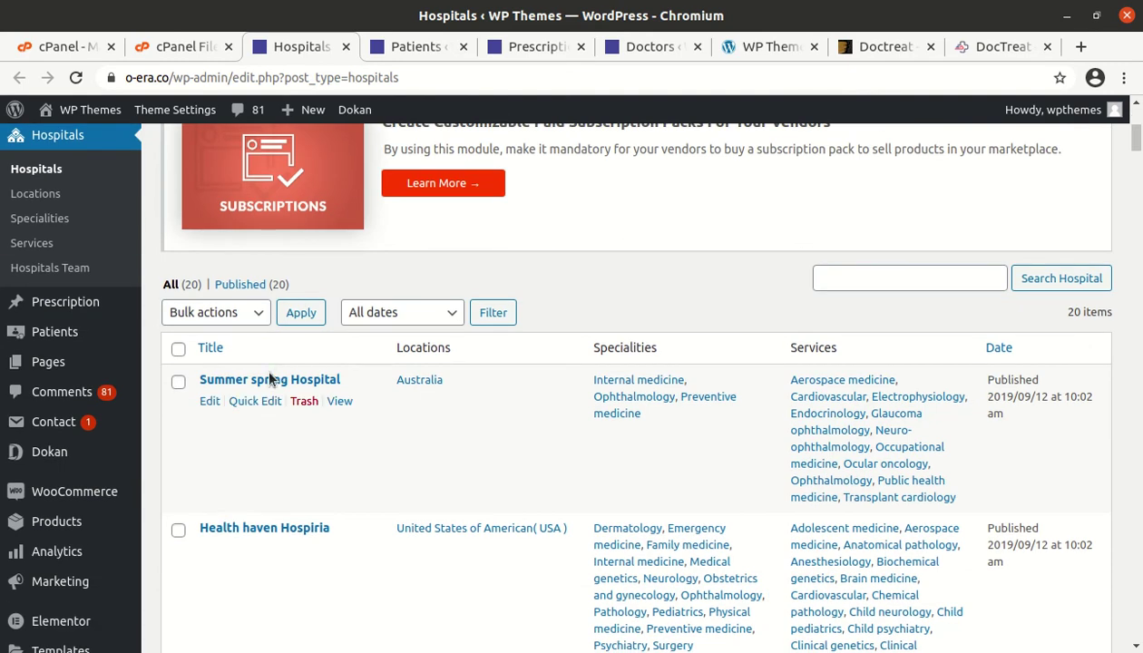
{"action": "left_click", "coordinate": [210, 401]}
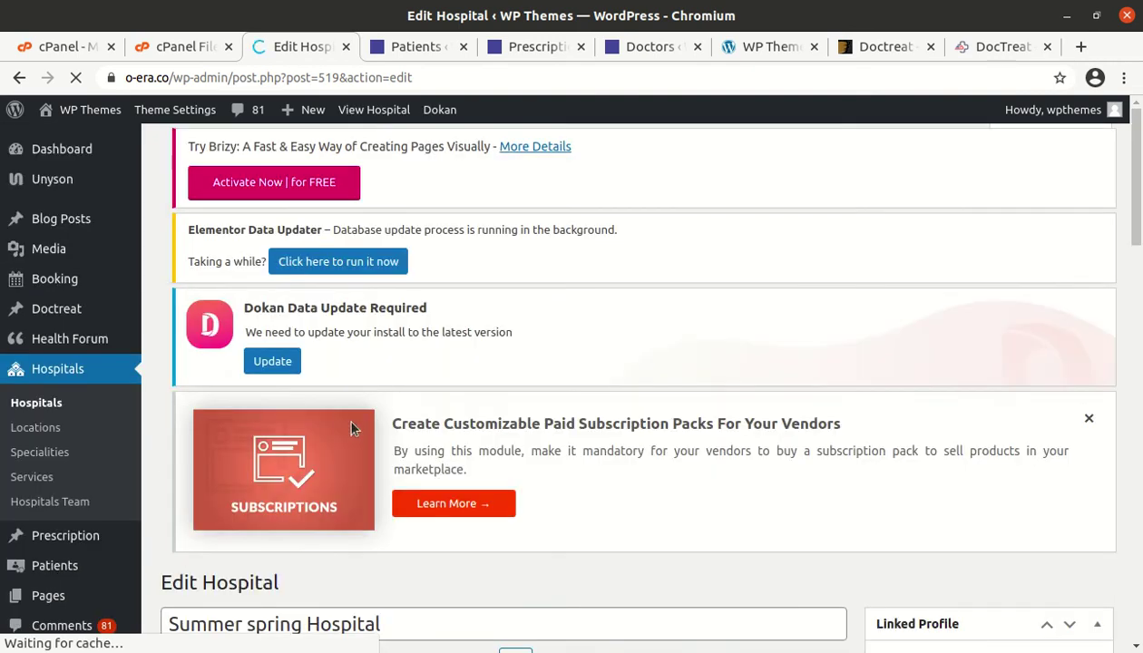
Review the hospital's description and its Hospital Options, including personal details, working time and service days, and close its browser tab.
{"action": "scroll", "coordinate": [327, 442], "scroll_direction": "down", "scroll_amount": 3}
{"action": "scroll", "coordinate": [317, 428], "scroll_direction": "down", "scroll_amount": 2}
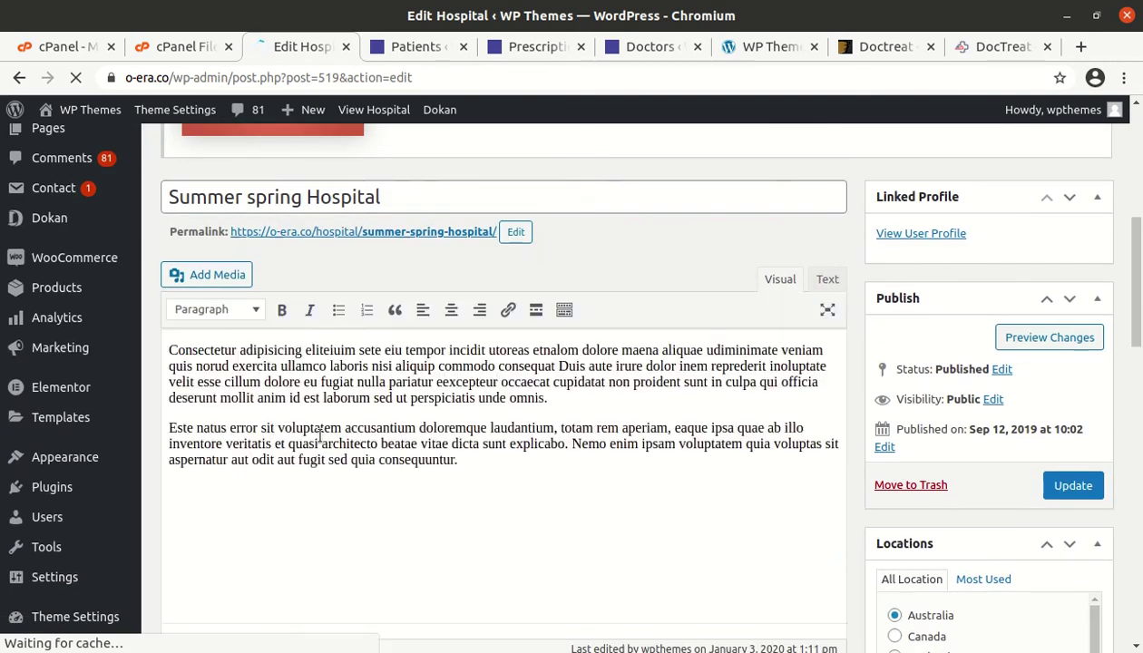
{"action": "scroll", "coordinate": [320, 436], "scroll_direction": "down", "scroll_amount": 2}
{"action": "scroll", "coordinate": [320, 436], "scroll_direction": "down", "scroll_amount": 3}
{"action": "scroll", "coordinate": [259, 426], "scroll_direction": "down", "scroll_amount": 1}
{"action": "scroll", "coordinate": [326, 363], "scroll_direction": "down", "scroll_amount": 2}
{"action": "scroll", "coordinate": [245, 324], "scroll_direction": "up", "scroll_amount": 1}
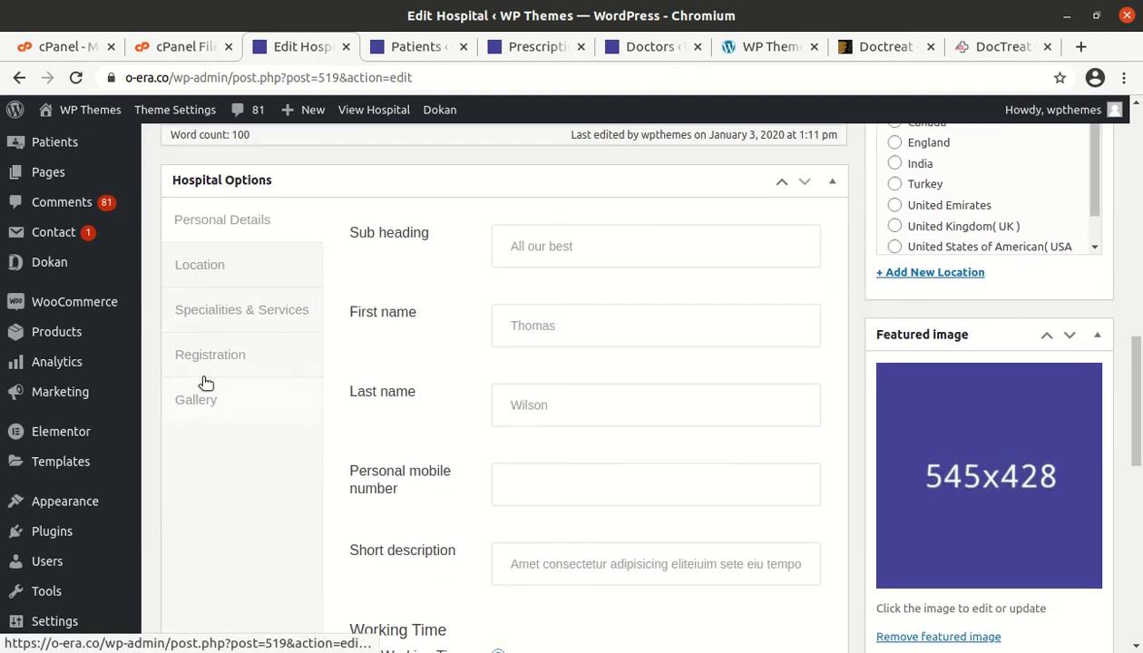
{"action": "scroll", "coordinate": [377, 414], "scroll_direction": "down", "scroll_amount": 10}
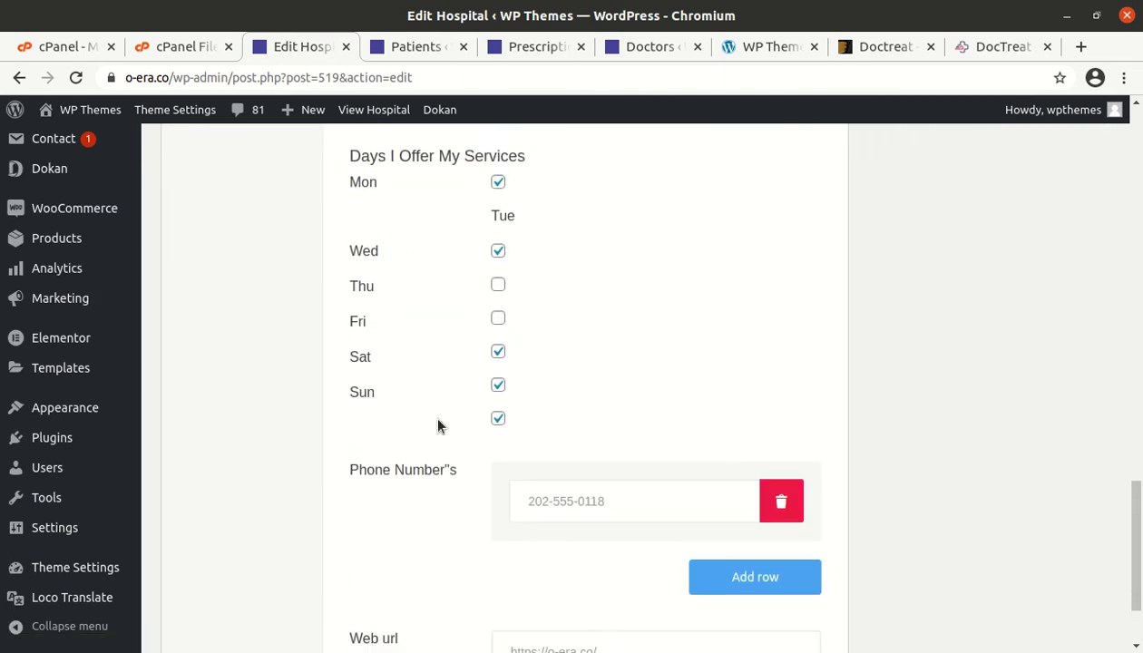
{"action": "scroll", "coordinate": [438, 426], "scroll_direction": "up", "scroll_amount": 3}
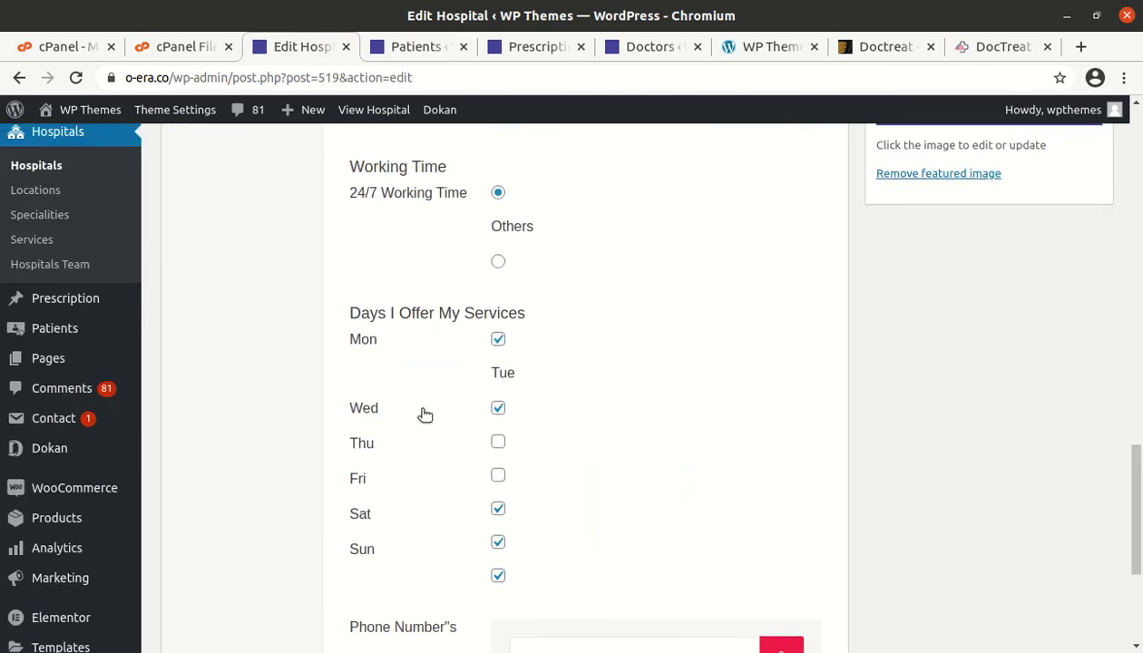
{"action": "scroll", "coordinate": [231, 380], "scroll_direction": "up", "scroll_amount": 3}
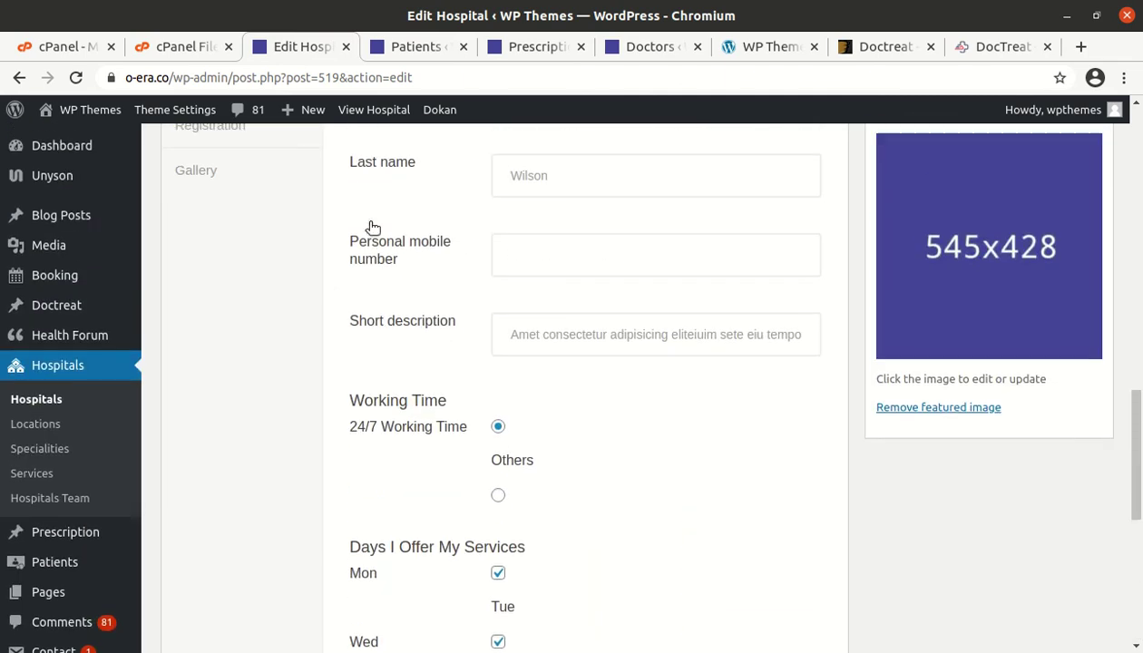
{"action": "left_click", "coordinate": [345, 47]}
Look through the Patients list and open the first patient's entry for editing.
{"action": "scroll", "coordinate": [355, 320], "scroll_direction": "down", "scroll_amount": 3}
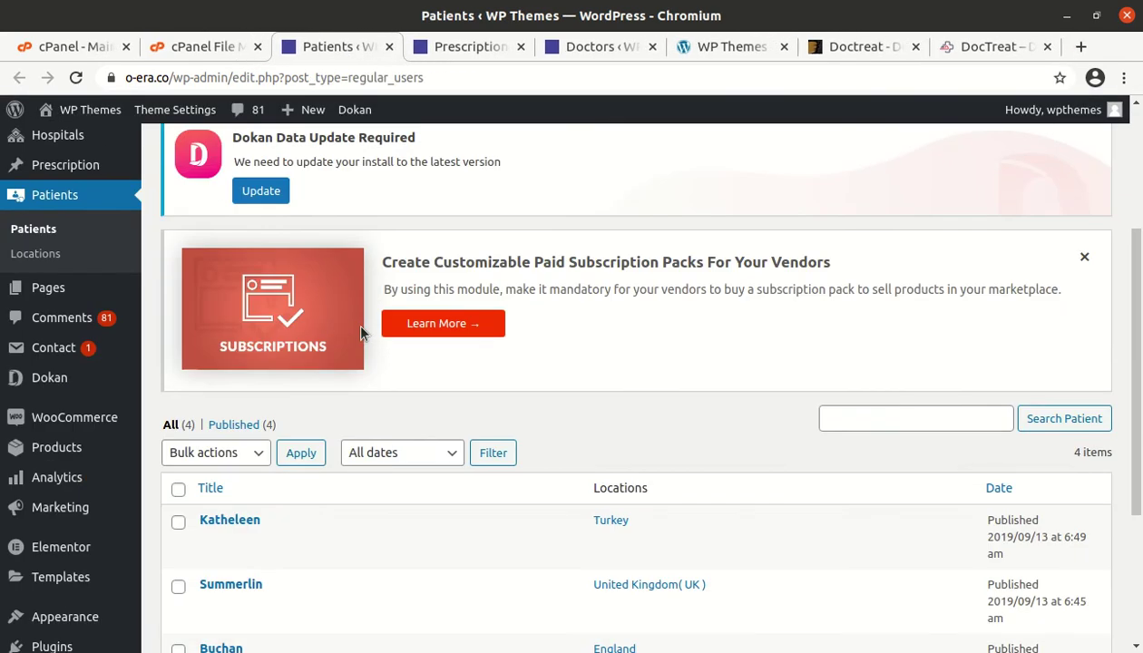
{"action": "scroll", "coordinate": [360, 331], "scroll_direction": "down", "scroll_amount": 2}
{"action": "scroll", "coordinate": [312, 331], "scroll_direction": "down", "scroll_amount": 1}
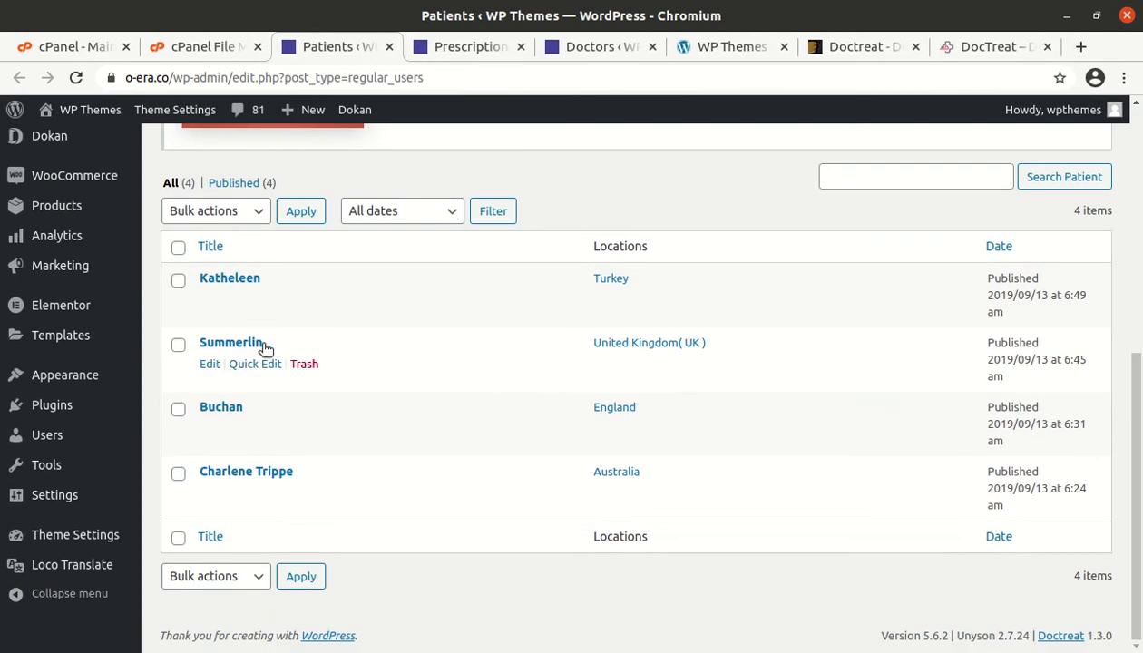
{"action": "scroll", "coordinate": [287, 299], "scroll_direction": "up", "scroll_amount": 4}
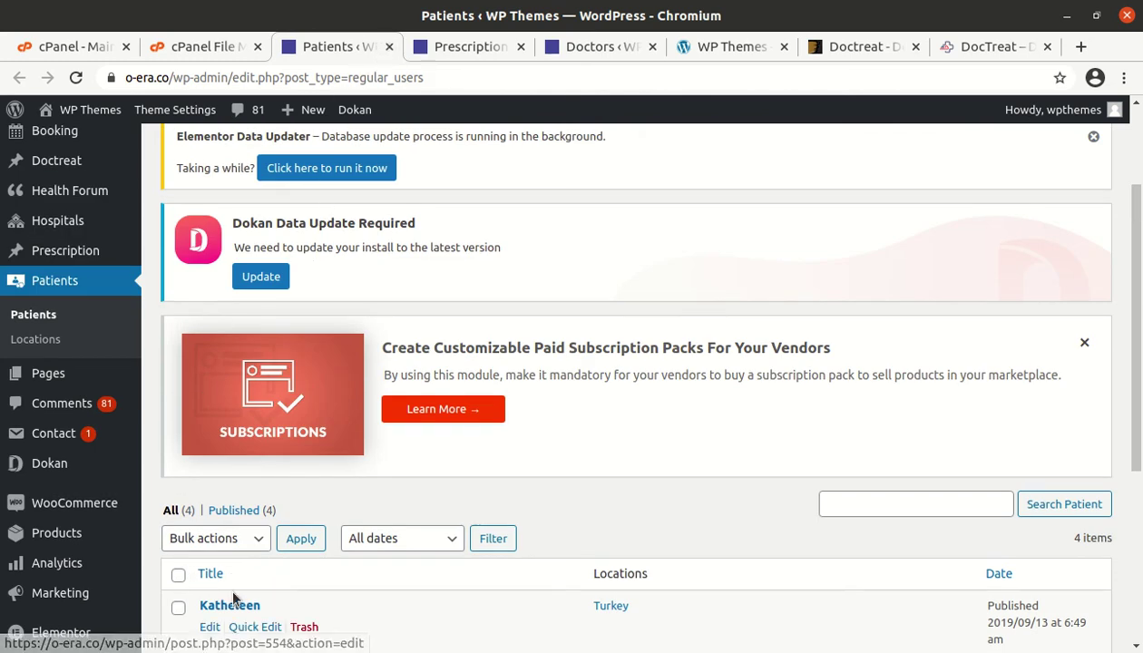
{"action": "scroll", "coordinate": [217, 598], "scroll_direction": "down", "scroll_amount": 1}
{"action": "left_click", "coordinate": [211, 534]}
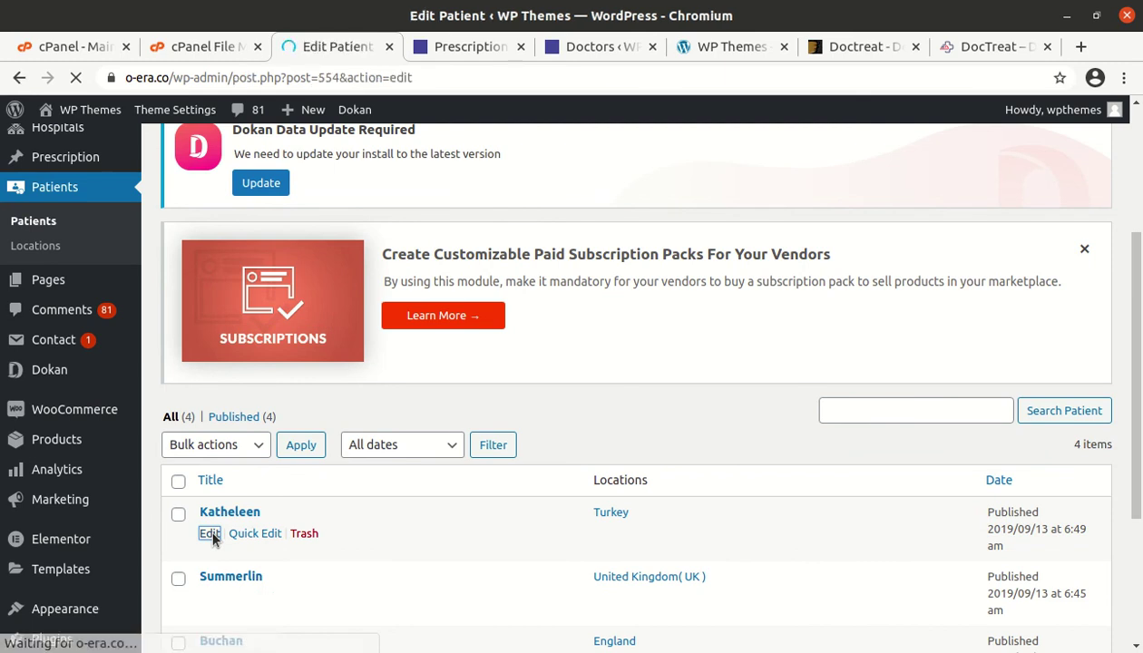
Review the patient entry's content editor, publish settings, locations and featured image, and close its browser tab.
{"action": "scroll", "coordinate": [280, 508], "scroll_direction": "down", "scroll_amount": 3}
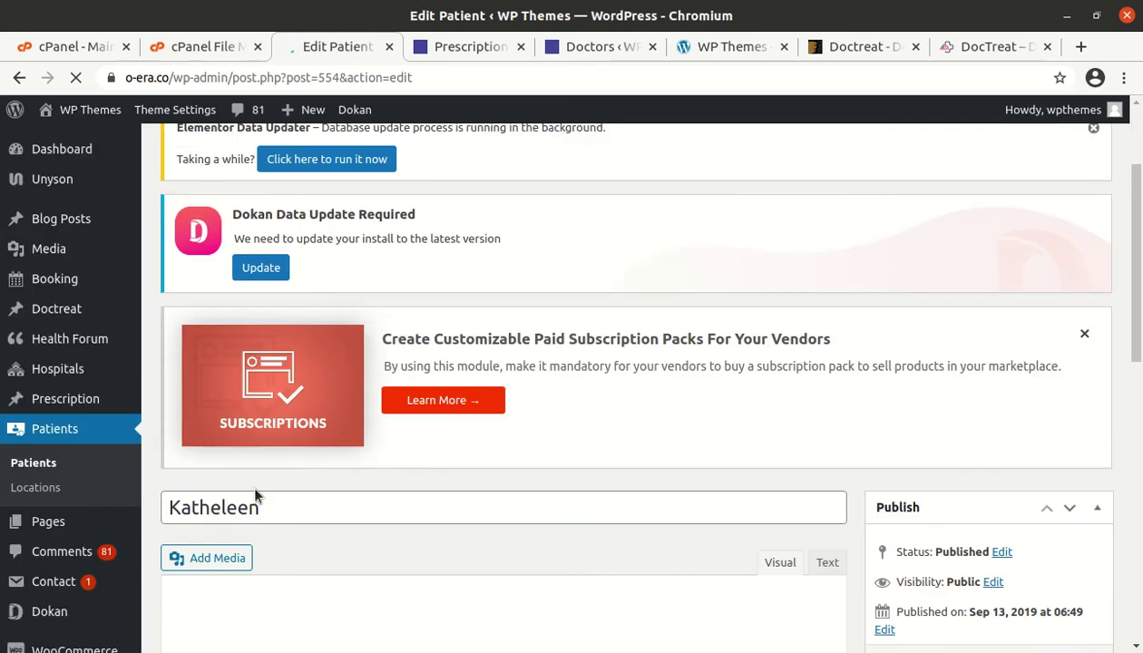
{"action": "scroll", "coordinate": [268, 481], "scroll_direction": "down", "scroll_amount": 5}
{"action": "scroll", "coordinate": [257, 407], "scroll_direction": "down", "scroll_amount": 2}
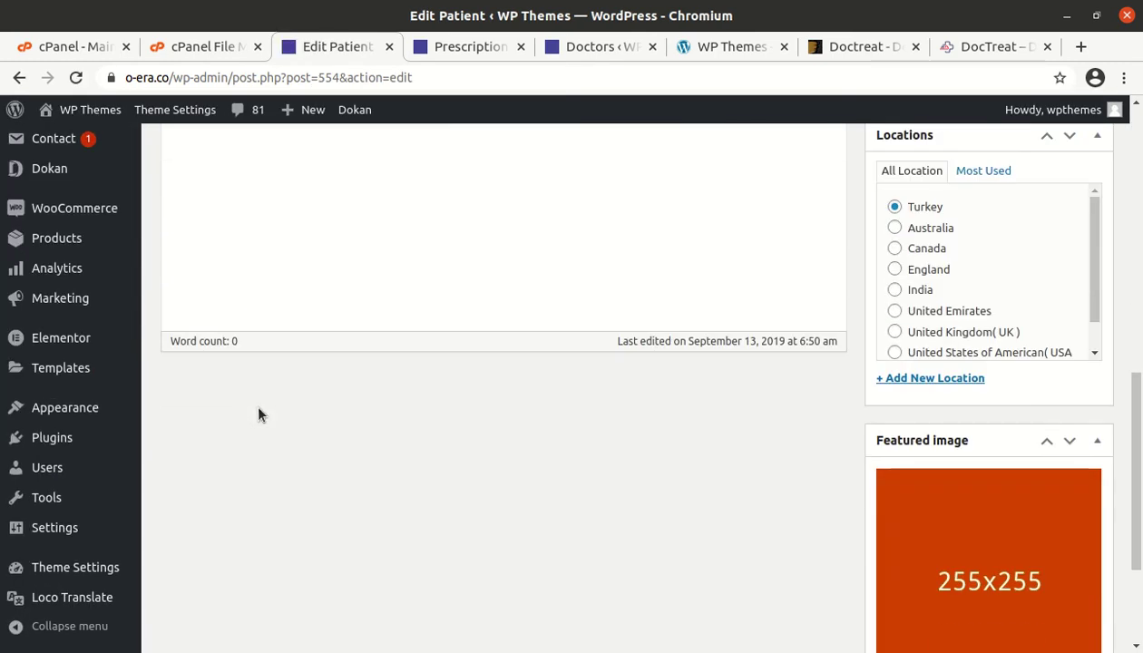
{"action": "scroll", "coordinate": [258, 407], "scroll_direction": "up", "scroll_amount": 2}
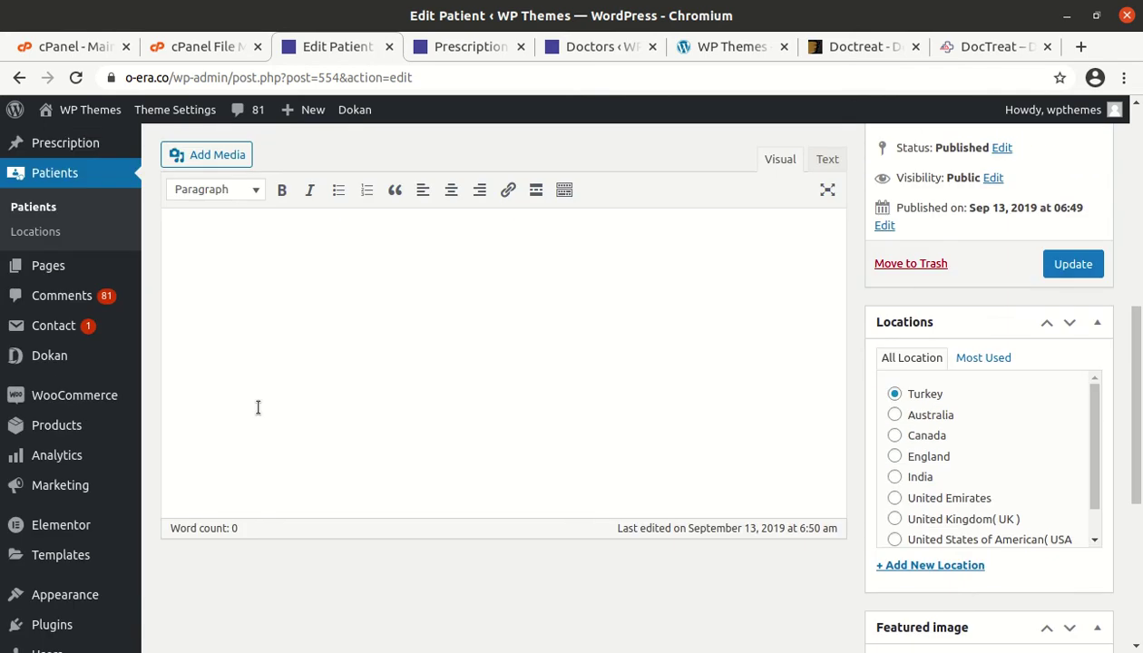
{"action": "scroll", "coordinate": [347, 436], "scroll_direction": "down", "scroll_amount": 5}
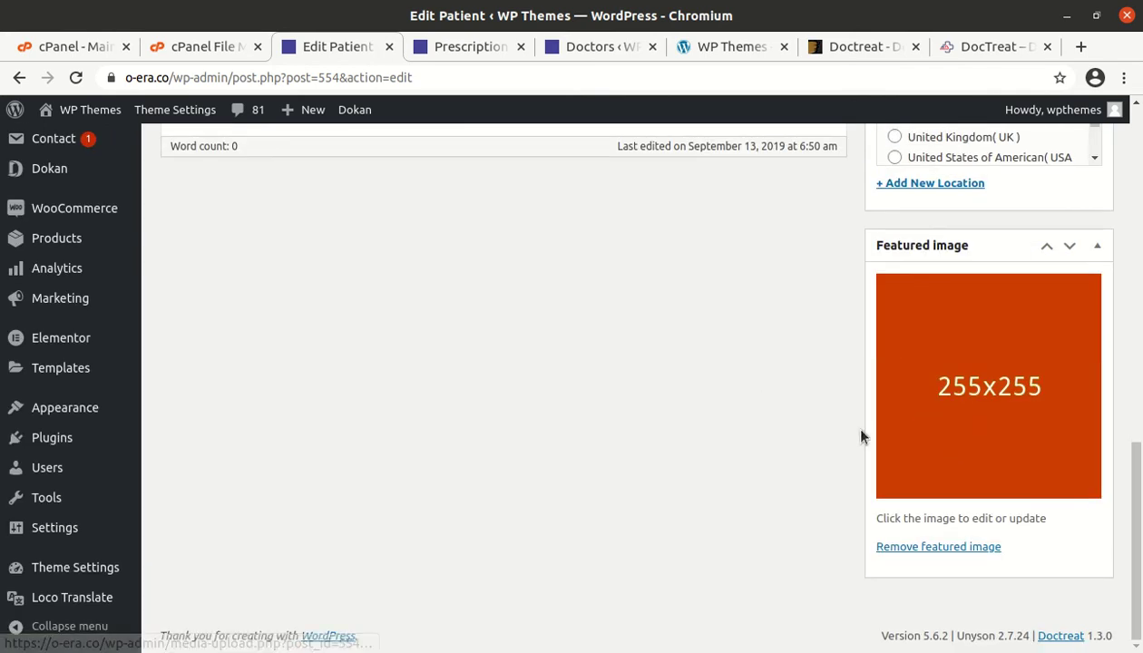
{"action": "scroll", "coordinate": [773, 471], "scroll_direction": "up", "scroll_amount": 4}
{"action": "scroll", "coordinate": [998, 495], "scroll_direction": "up", "scroll_amount": 3}
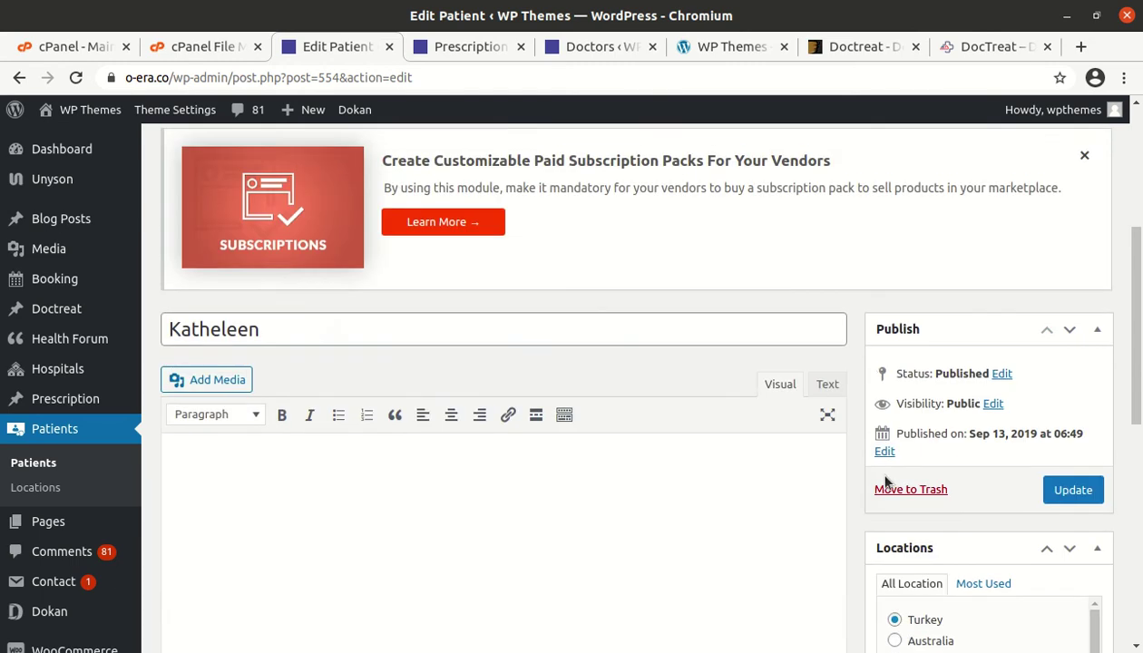
{"action": "scroll", "coordinate": [574, 451], "scroll_direction": "up", "scroll_amount": 3}
{"action": "scroll", "coordinate": [426, 186], "scroll_direction": "up", "scroll_amount": 1}
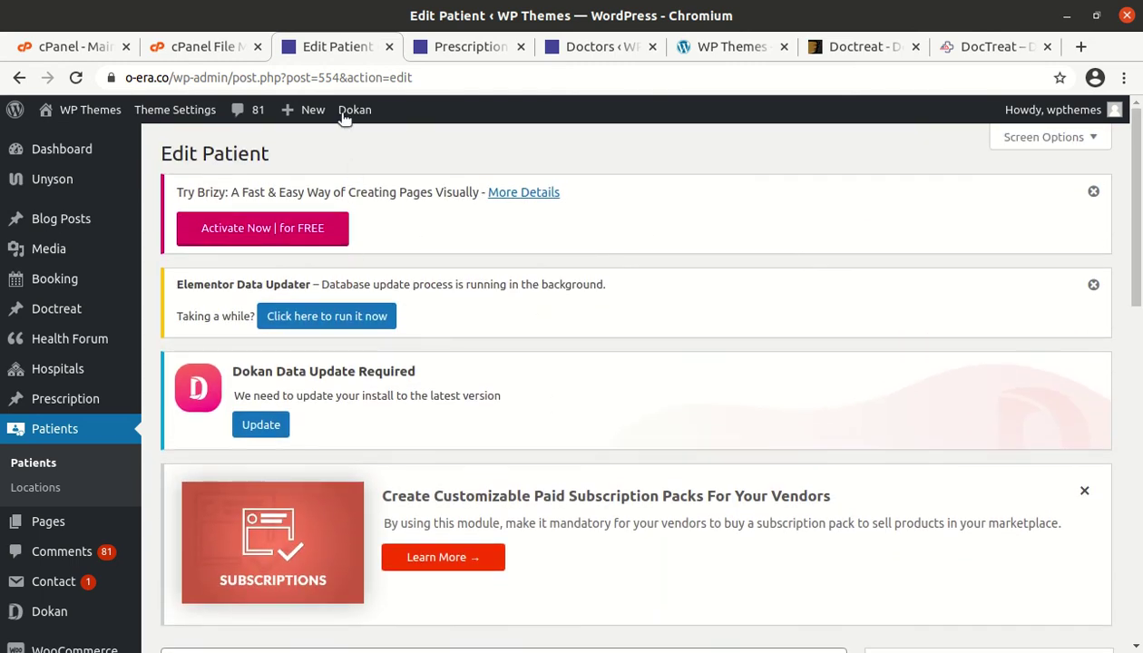
{"action": "left_click", "coordinate": [389, 46]}
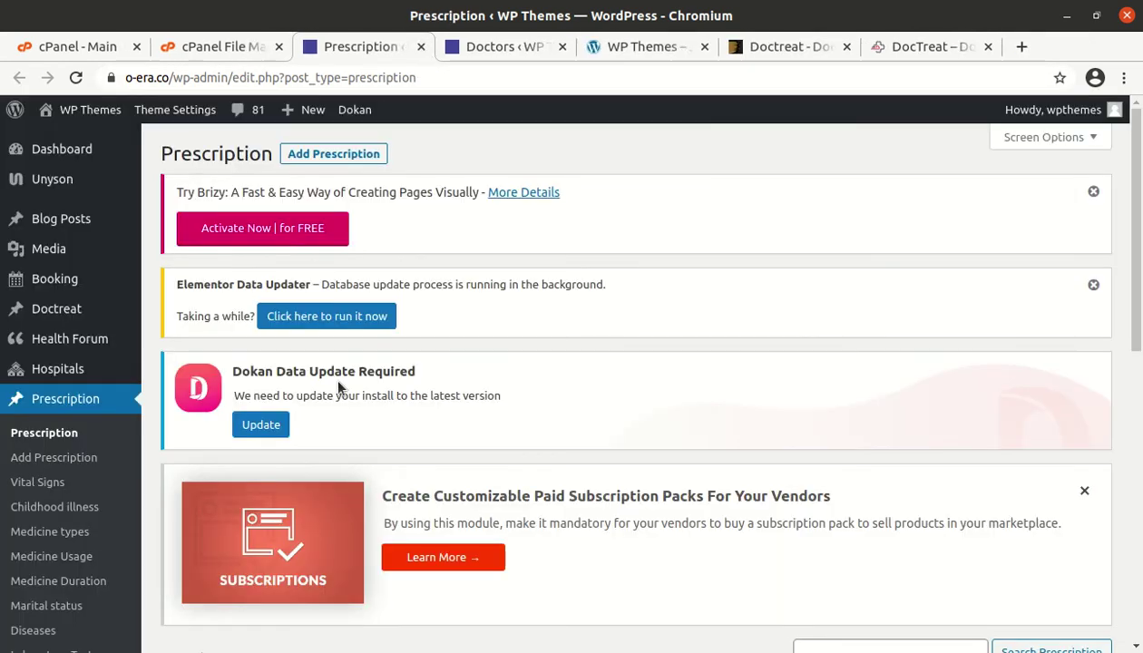
Open the entry in the Prescription list for editing.
{"action": "scroll", "coordinate": [338, 392], "scroll_direction": "down", "scroll_amount": 2}
{"action": "scroll", "coordinate": [338, 392], "scroll_direction": "down", "scroll_amount": 2}
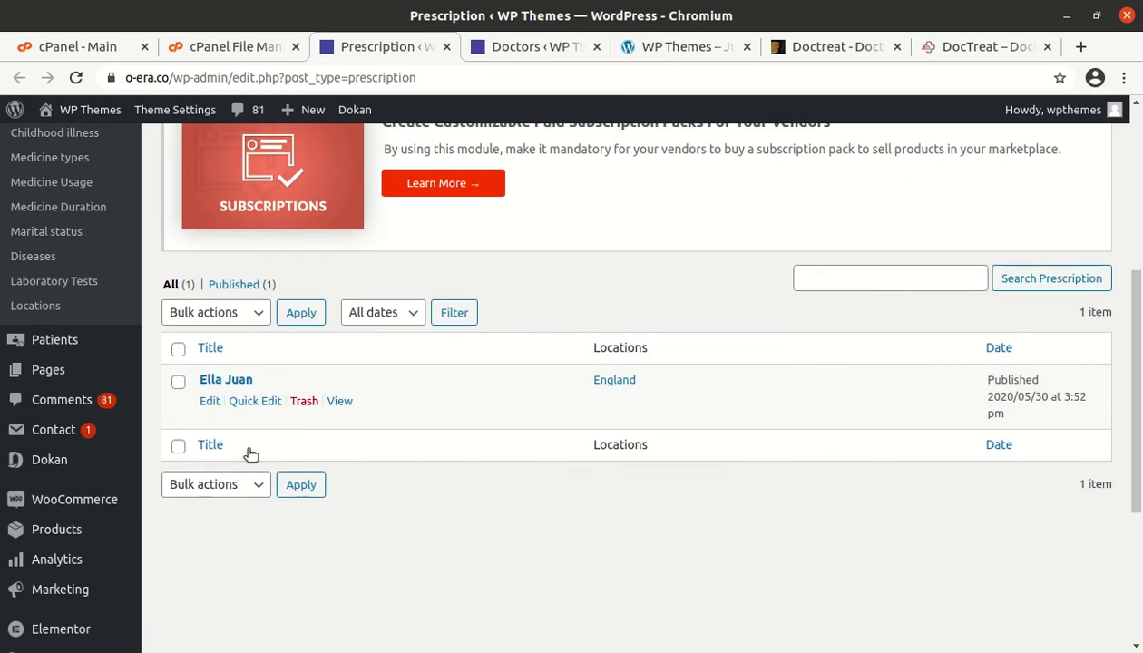
{"action": "left_click", "coordinate": [210, 404]}
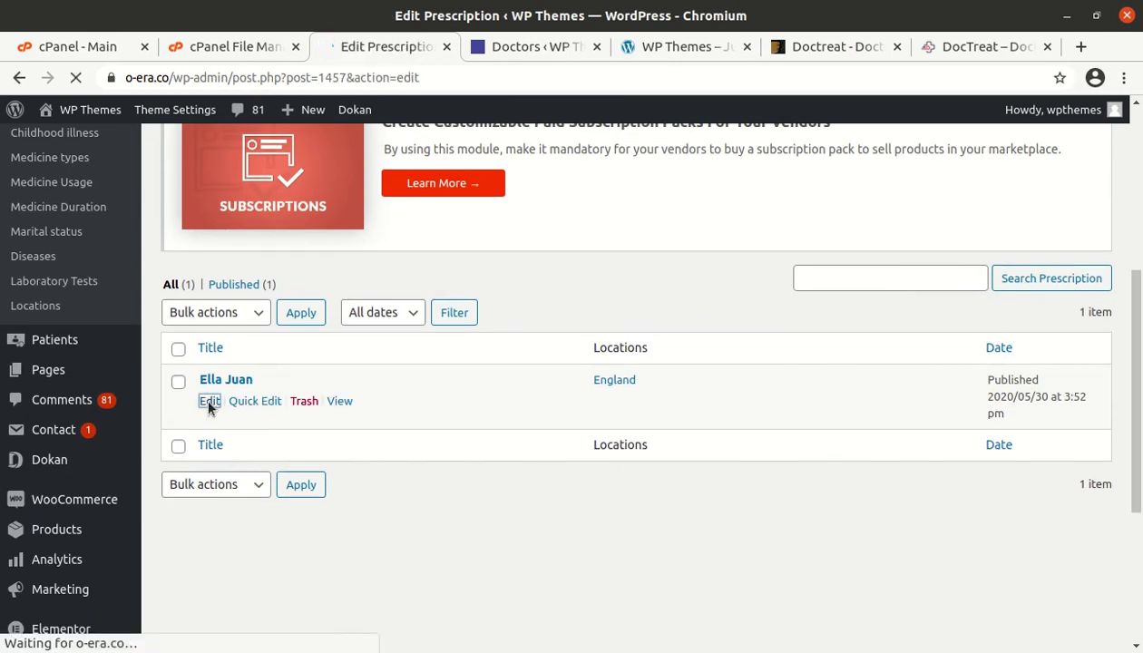
Review the prescription's title, publish settings, vital signs, childhood illness and medicine type options.
{"action": "scroll", "coordinate": [380, 427], "scroll_direction": "down", "scroll_amount": 3}
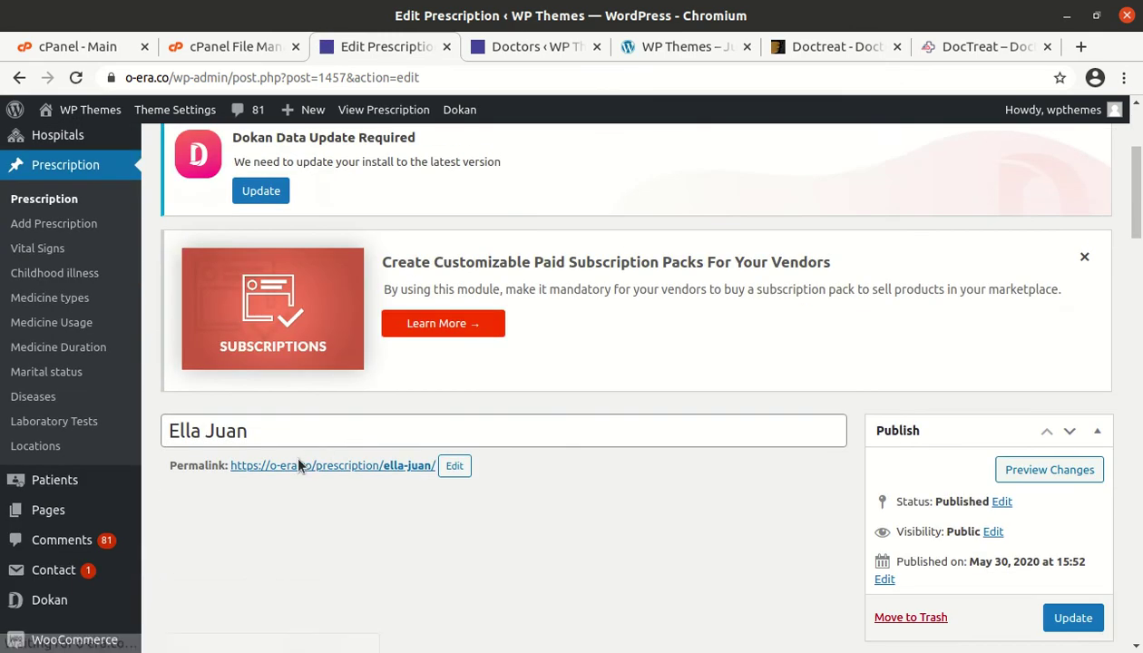
{"action": "scroll", "coordinate": [304, 462], "scroll_direction": "down", "scroll_amount": 2}
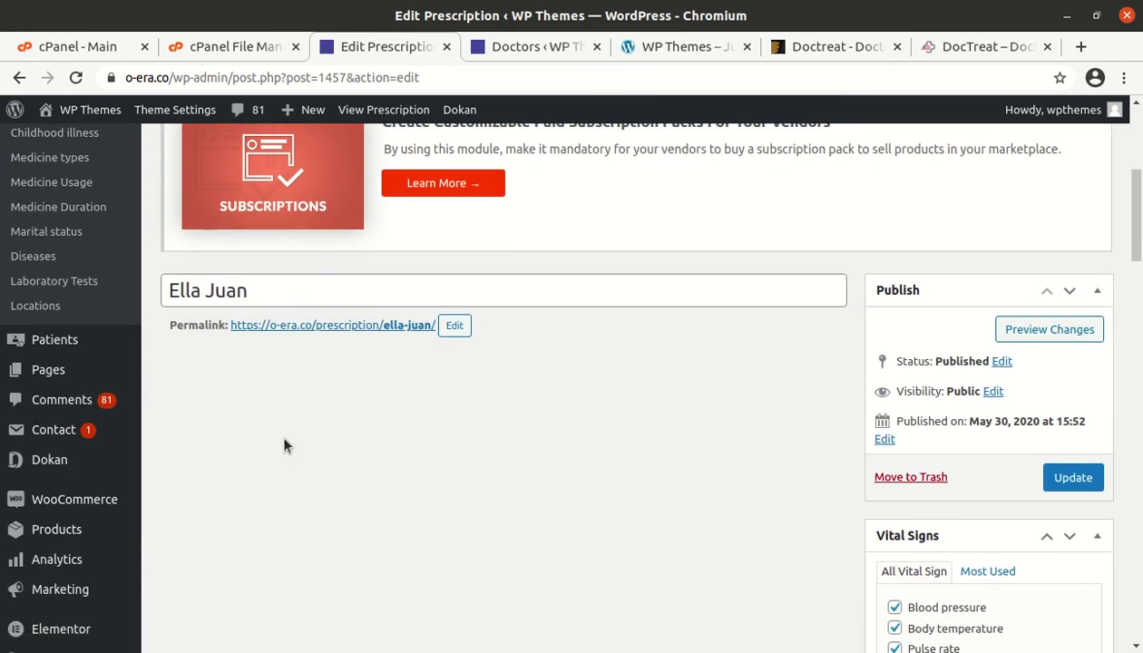
{"action": "scroll", "coordinate": [647, 444], "scroll_direction": "down", "scroll_amount": 10}
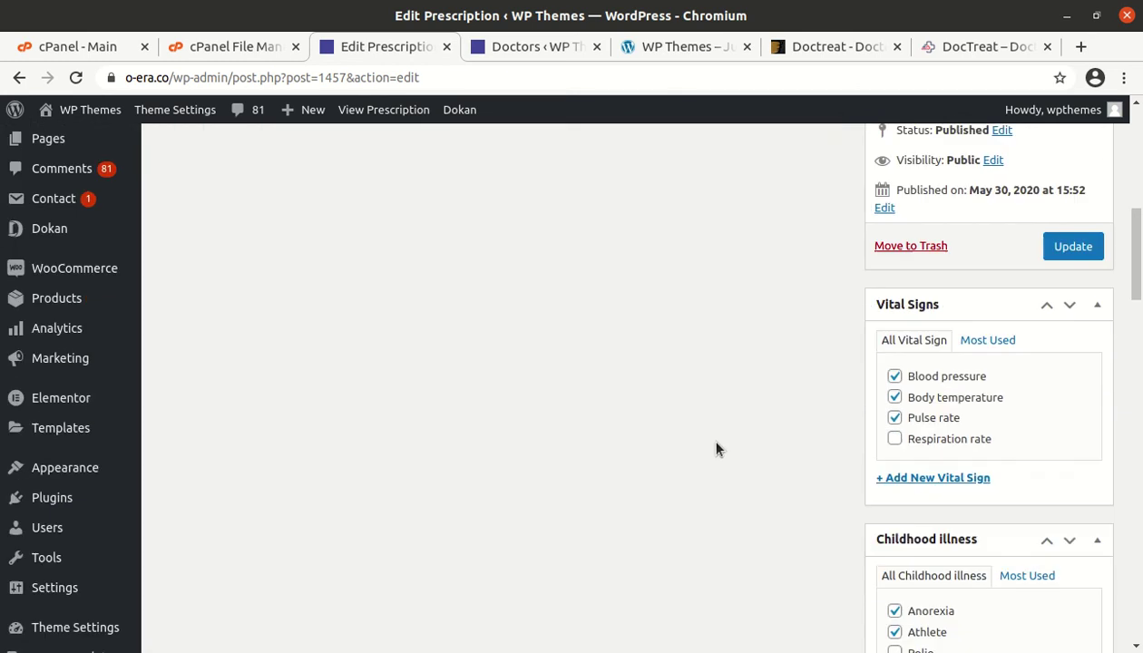
{"action": "scroll", "coordinate": [718, 451], "scroll_direction": "down", "scroll_amount": 3}
{"action": "scroll", "coordinate": [717, 451], "scroll_direction": "up", "scroll_amount": 15}
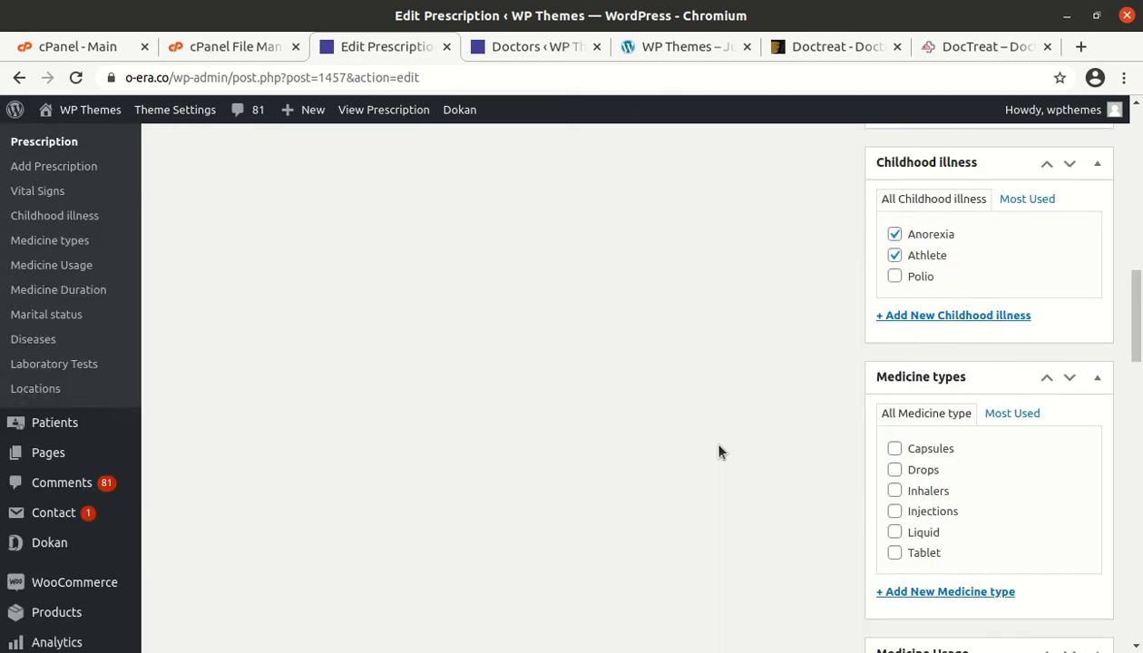
{"action": "scroll", "coordinate": [719, 451], "scroll_direction": "up", "scroll_amount": 2}
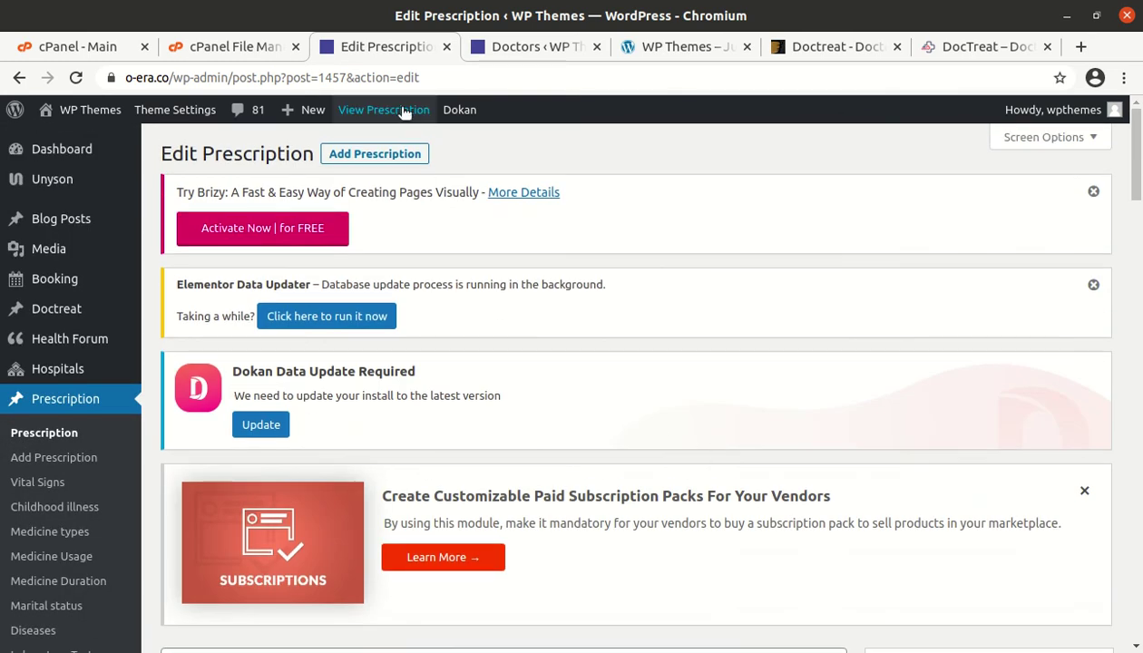
Open a blank new prescription, look over its title and category options, and dismiss the paid subscription packs notice.
{"action": "left_click", "coordinate": [387, 156]}
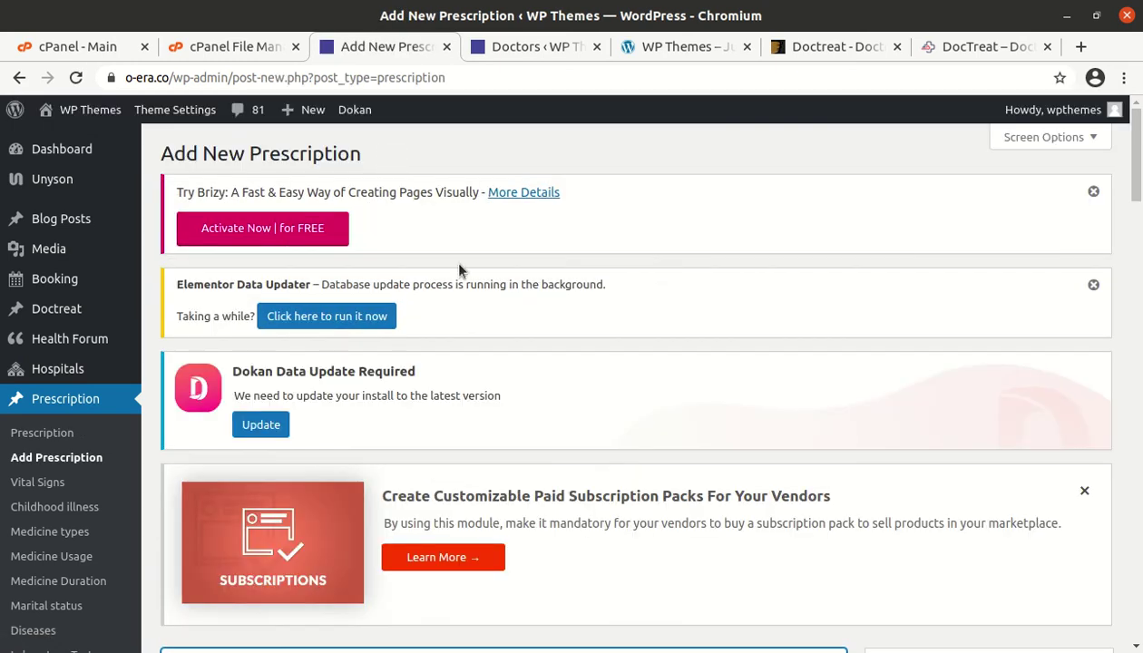
{"action": "scroll", "coordinate": [421, 399], "scroll_direction": "down", "scroll_amount": 5}
{"action": "scroll", "coordinate": [314, 394], "scroll_direction": "down", "scroll_amount": 5}
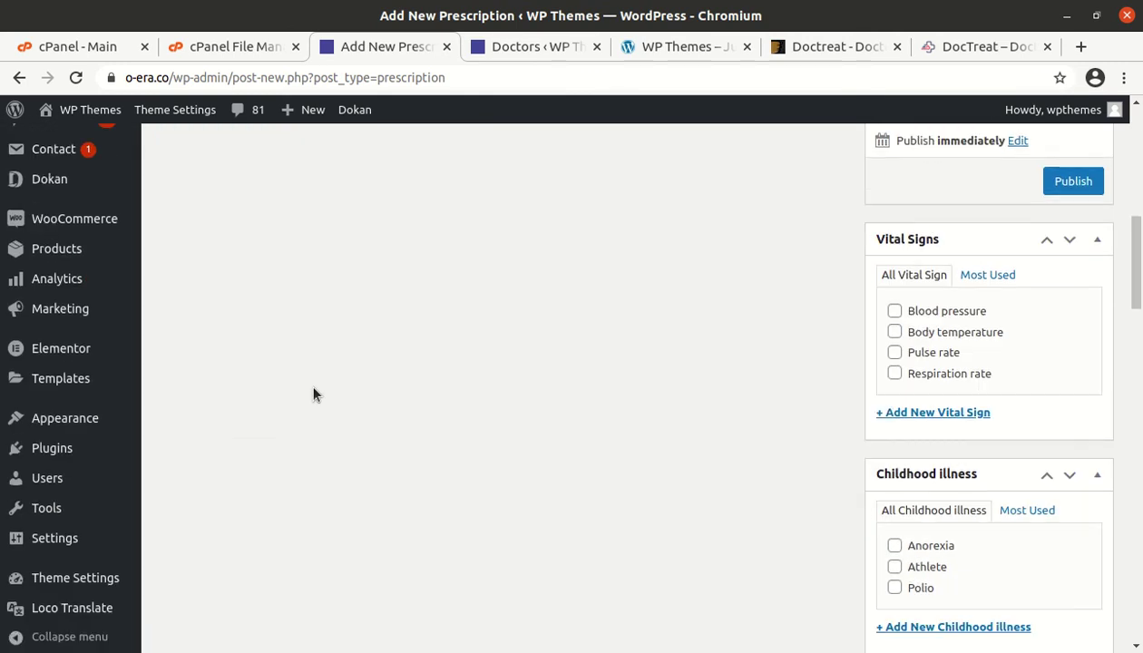
{"action": "scroll", "coordinate": [313, 393], "scroll_direction": "down", "scroll_amount": 5}
{"action": "scroll", "coordinate": [443, 556], "scroll_direction": "up", "scroll_amount": 4}
{"action": "scroll", "coordinate": [442, 556], "scroll_direction": "up", "scroll_amount": 8}
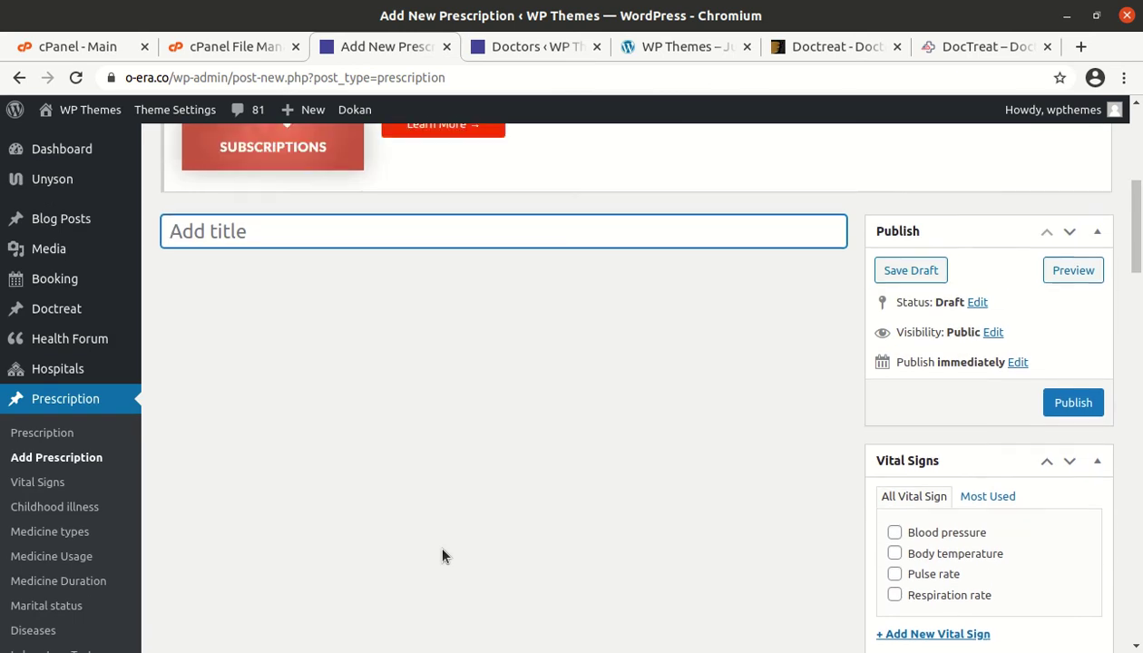
{"action": "left_click", "coordinate": [1086, 310]}
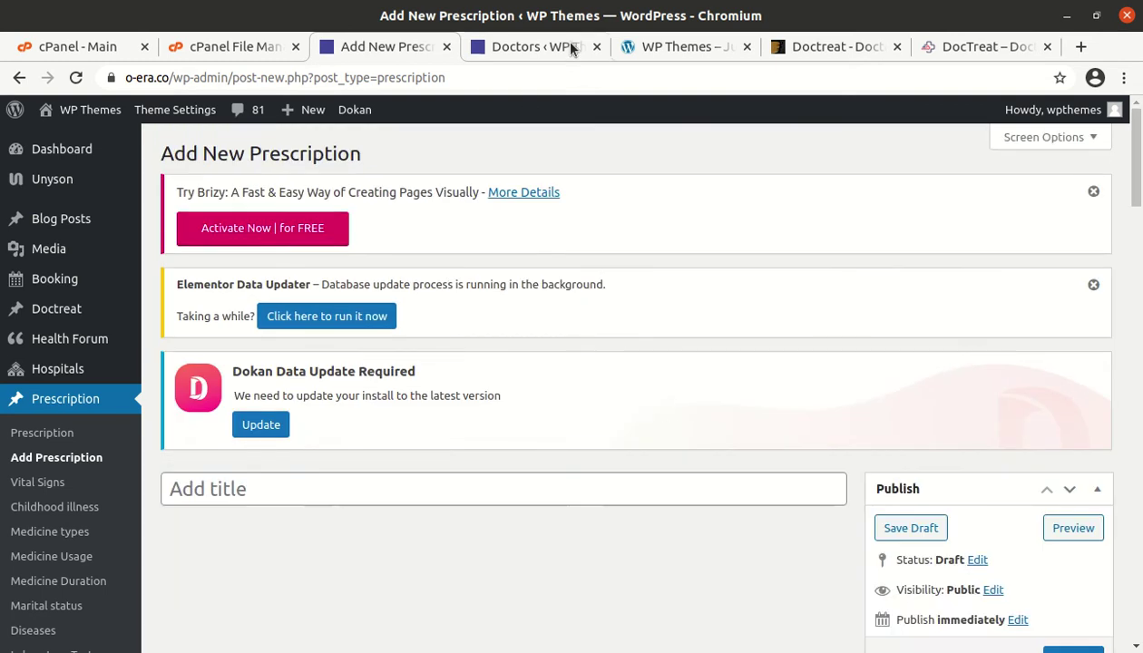
Open the first entry in the Doctors list for editing.
{"action": "left_click", "coordinate": [561, 40]}
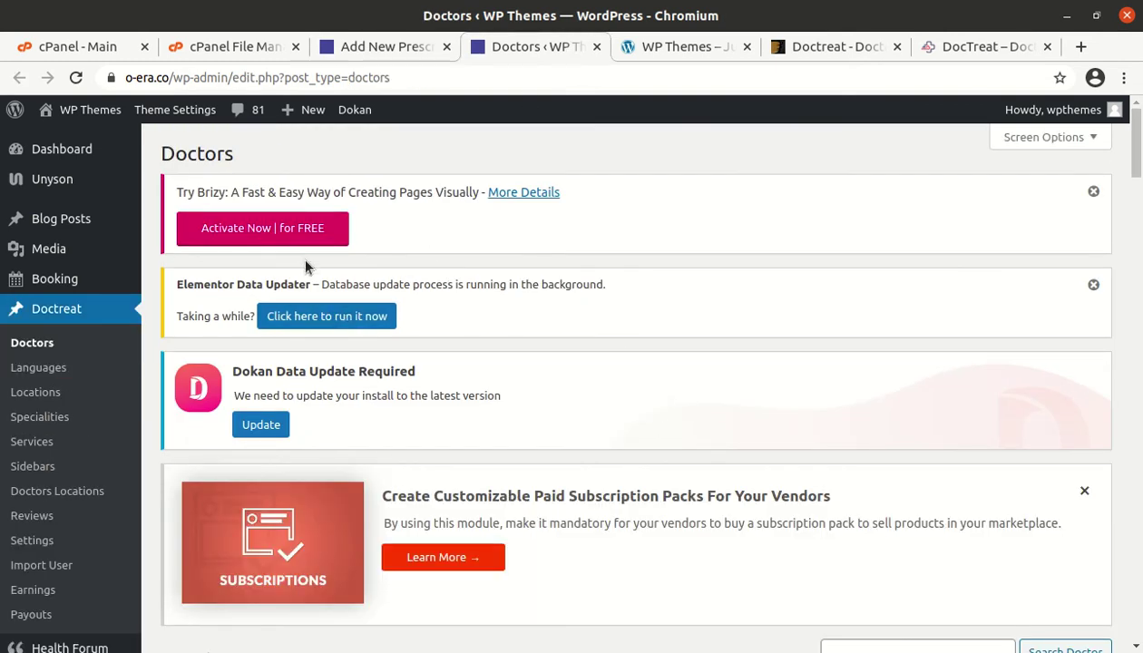
{"action": "scroll", "coordinate": [301, 261], "scroll_direction": "down", "scroll_amount": 4}
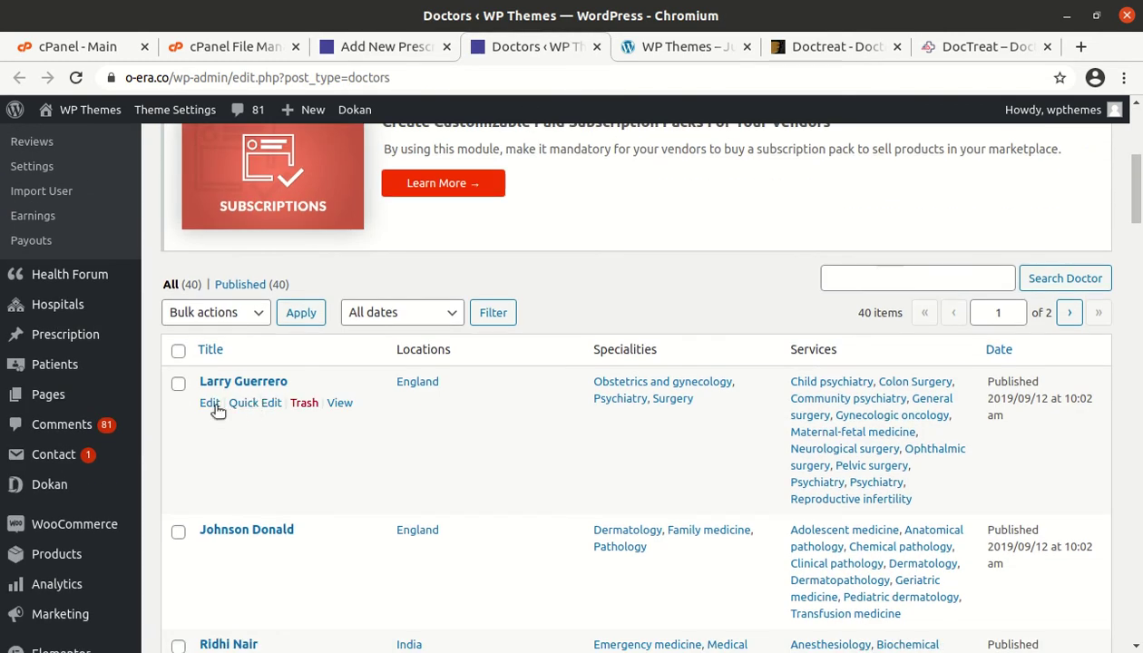
{"action": "left_click", "coordinate": [214, 404]}
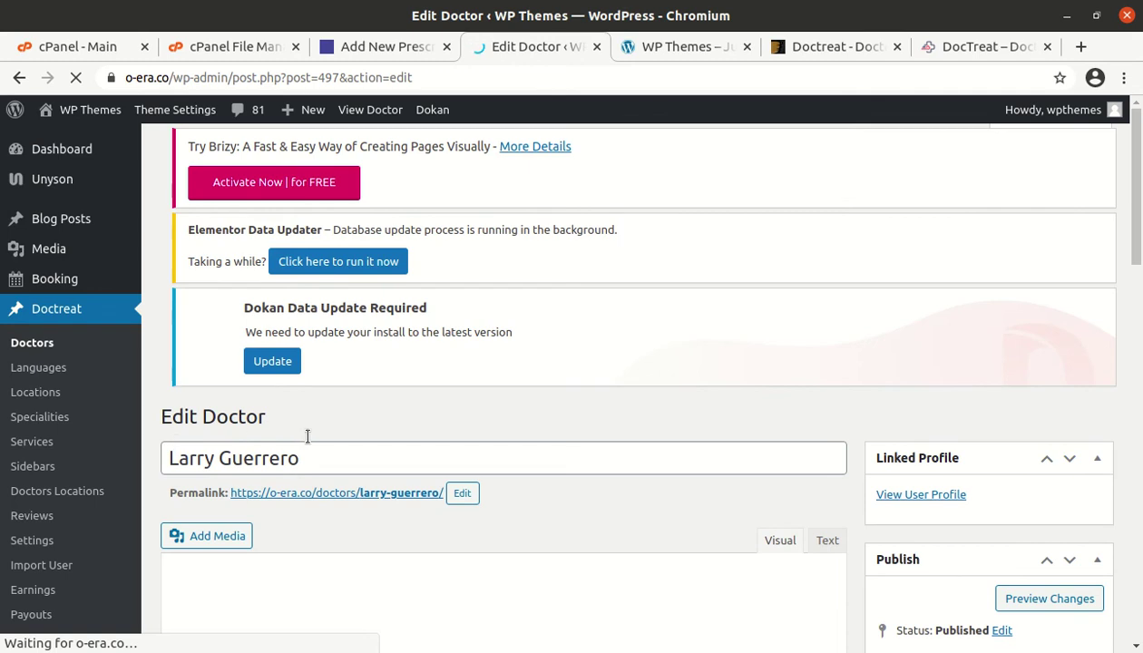
Review the doctor entry's content editor, excerpt, languages, locations, personal details and booking details options.
{"action": "scroll", "coordinate": [320, 383], "scroll_direction": "down", "scroll_amount": 5}
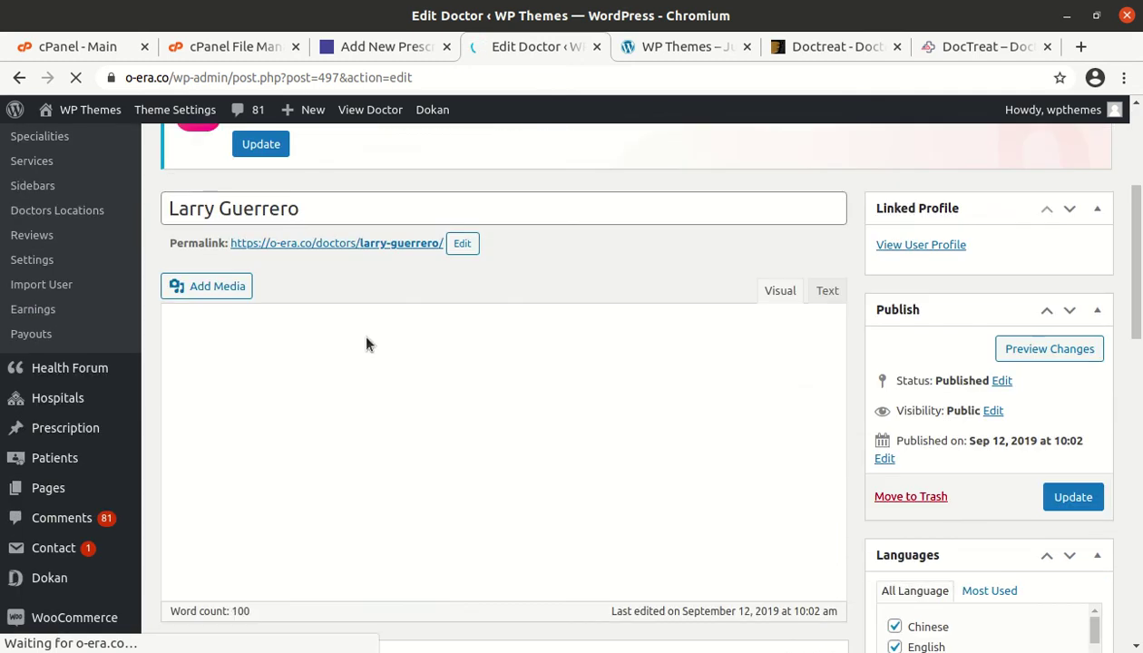
{"action": "scroll", "coordinate": [367, 343], "scroll_direction": "down", "scroll_amount": 10}
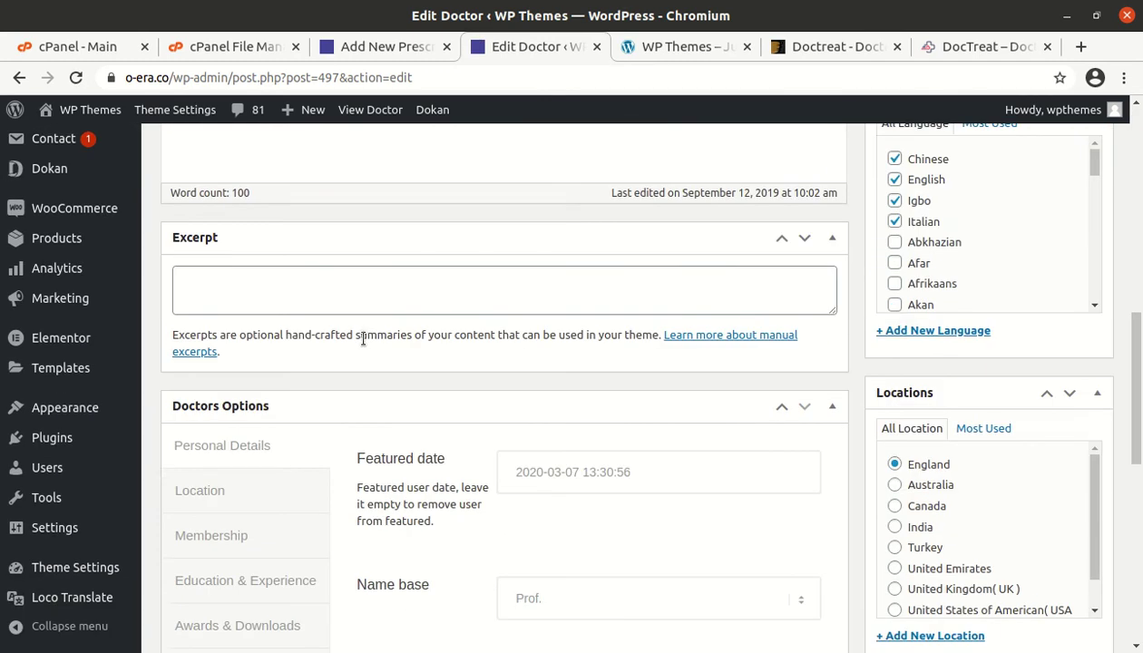
{"action": "scroll", "coordinate": [365, 337], "scroll_direction": "down", "scroll_amount": 3}
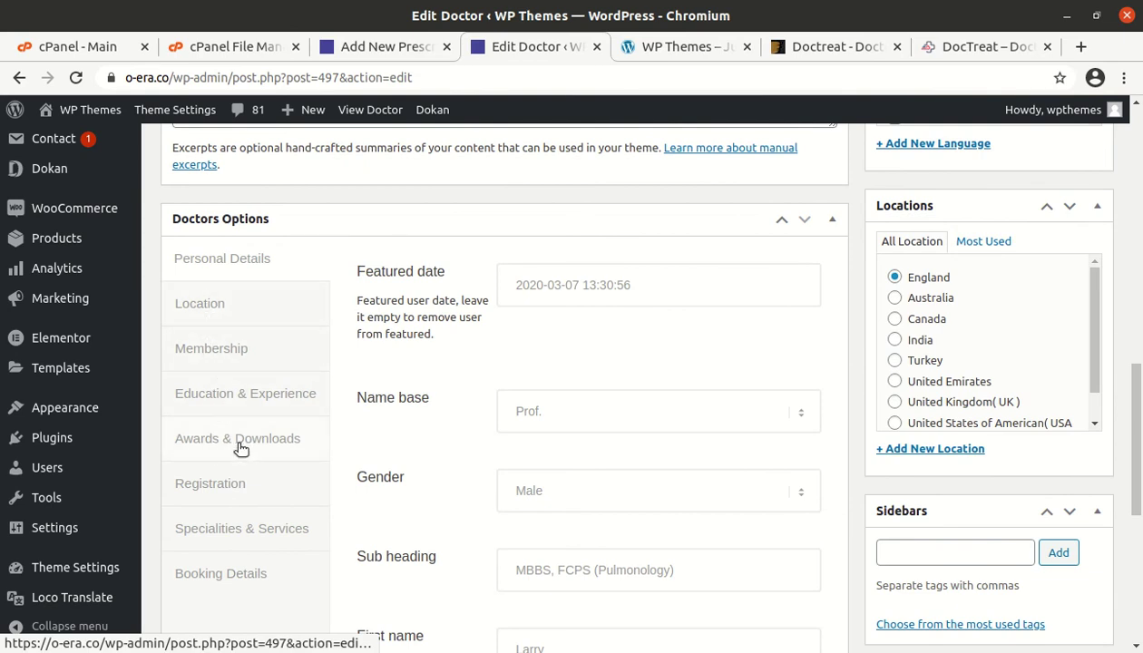
{"action": "scroll", "coordinate": [241, 447], "scroll_direction": "down", "scroll_amount": 4}
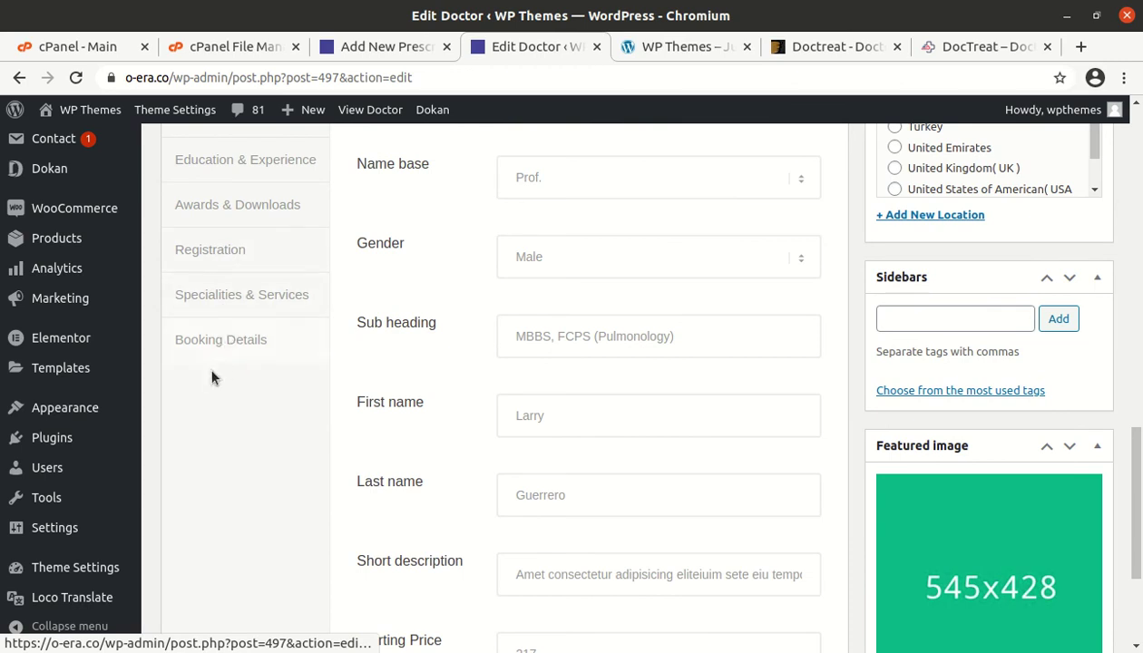
{"action": "left_click", "coordinate": [224, 345]}
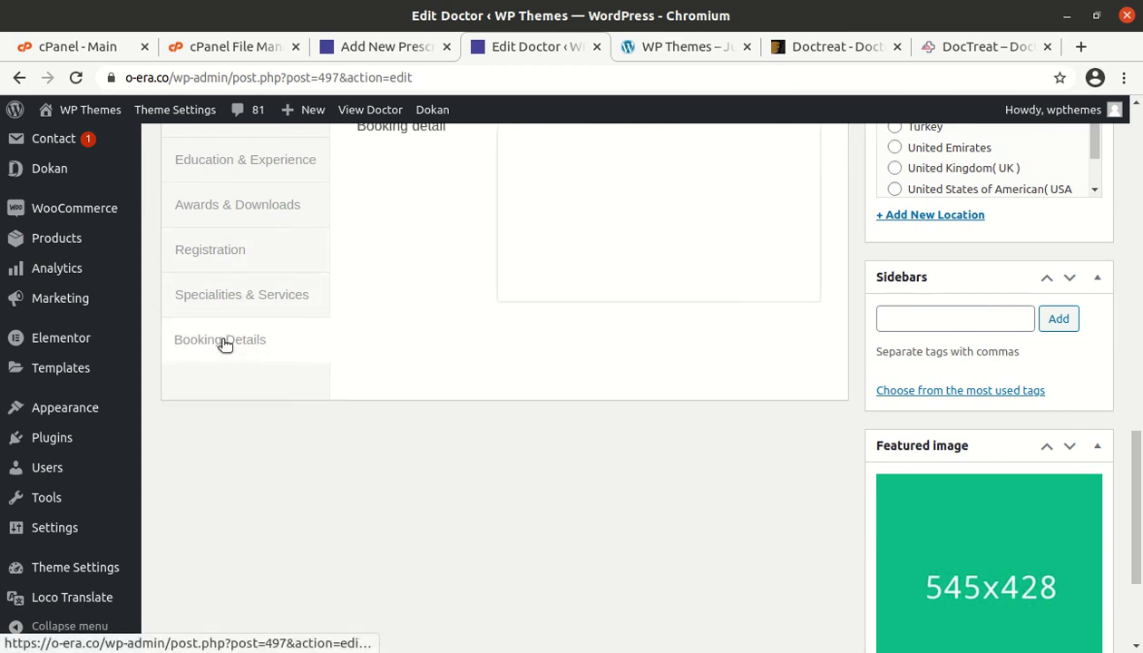
{"action": "scroll", "coordinate": [472, 395], "scroll_direction": "up", "scroll_amount": 6}
{"action": "scroll", "coordinate": [472, 396], "scroll_direction": "up", "scroll_amount": 10}
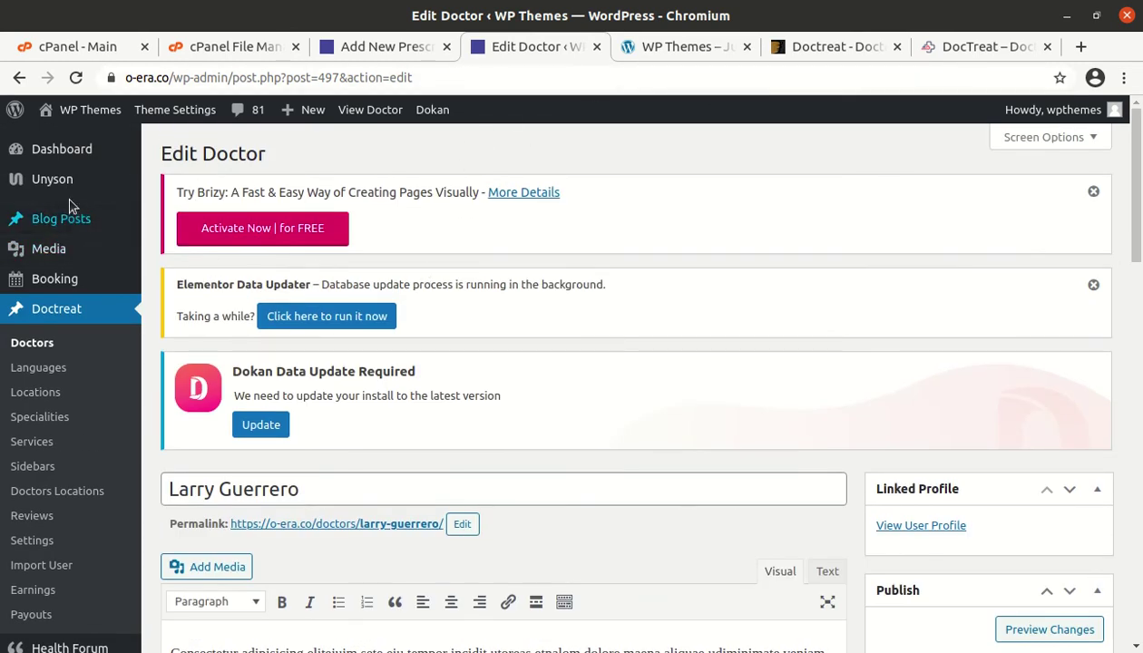
Go to the admin Dashboard and dismiss the Redux, geolocation, Elementor Data Updater and Brizy notices.
{"action": "mouse_move", "coordinate": [77, 158]}
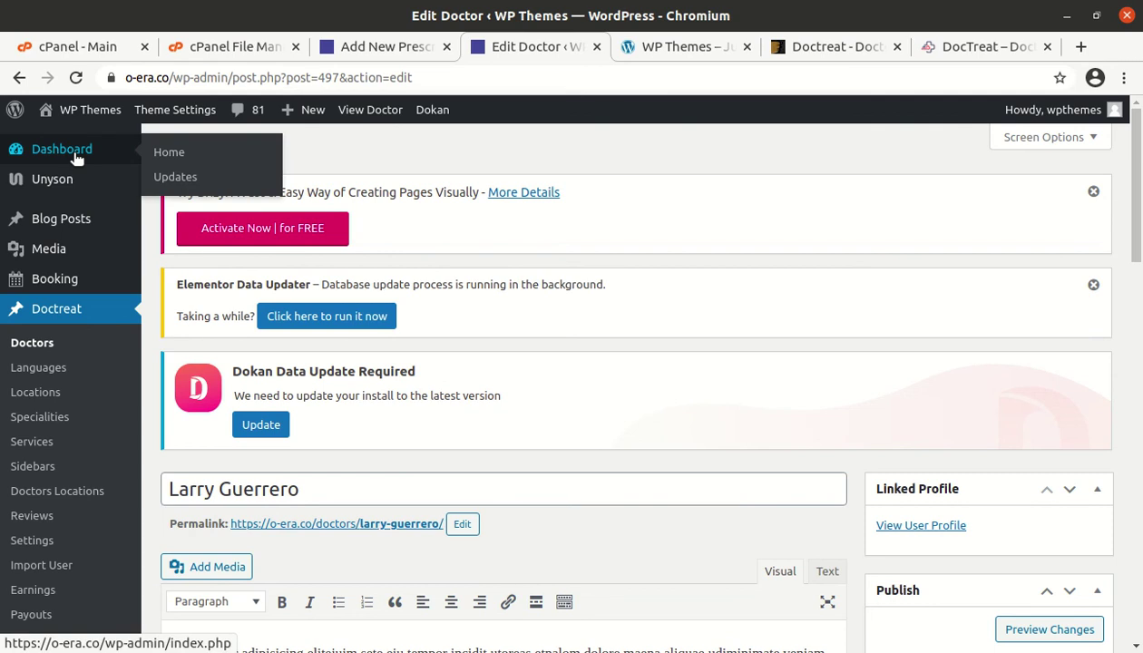
{"action": "left_click", "coordinate": [77, 158]}
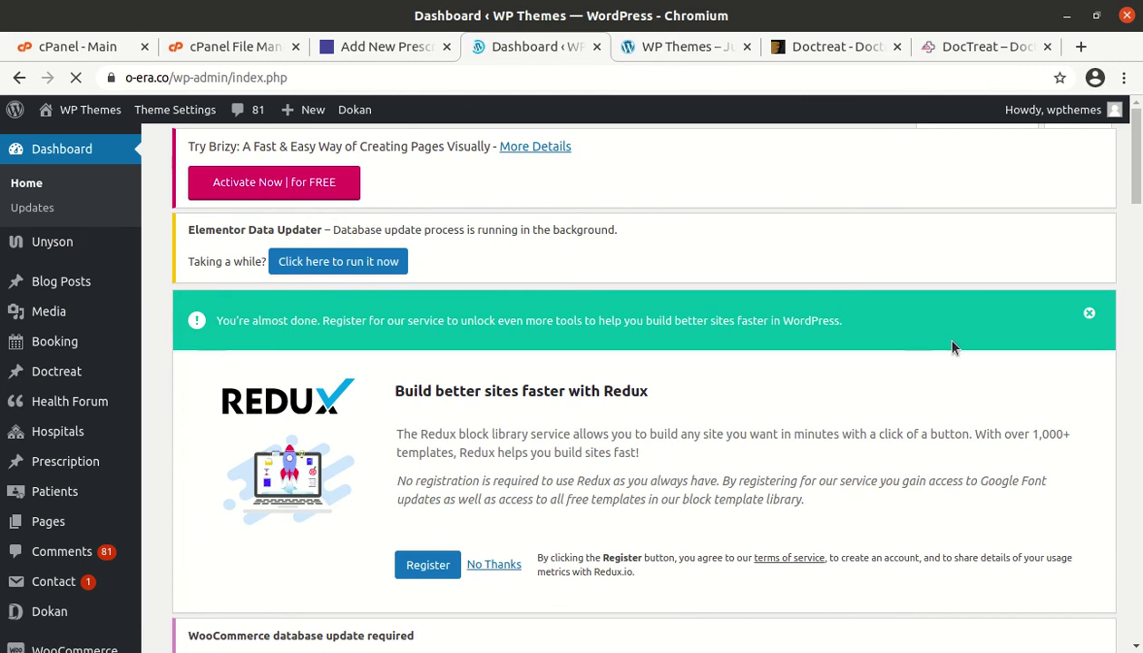
{"action": "left_click", "coordinate": [1091, 314]}
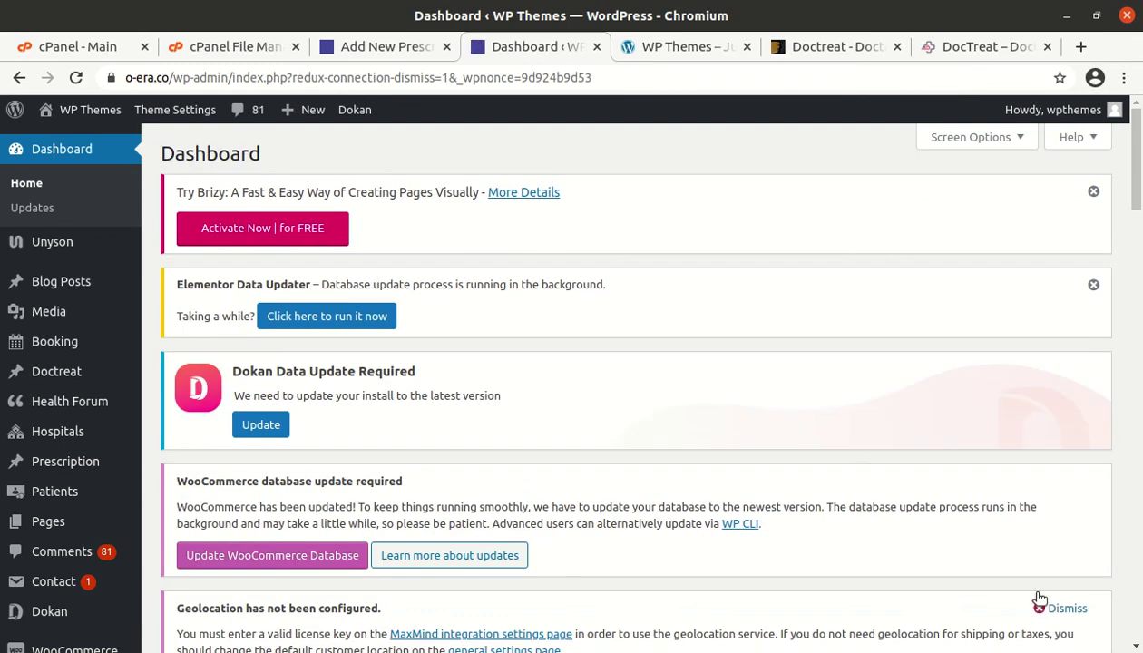
{"action": "left_click", "coordinate": [1038, 605]}
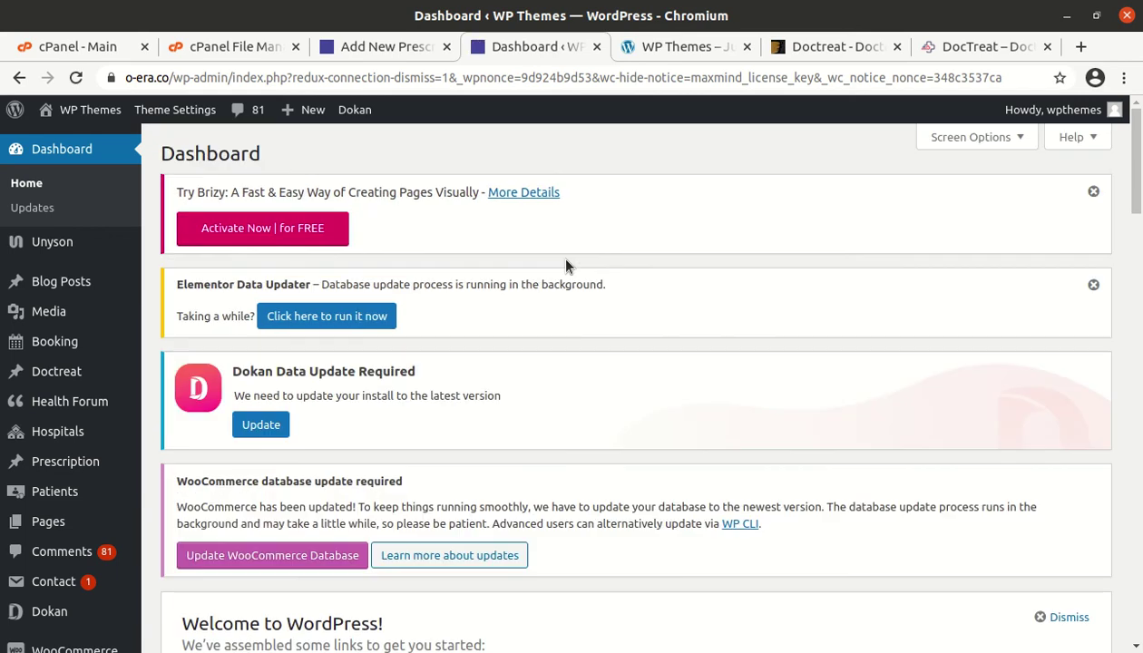
{"action": "left_click", "coordinate": [1093, 285]}
{"action": "left_click", "coordinate": [1093, 193]}
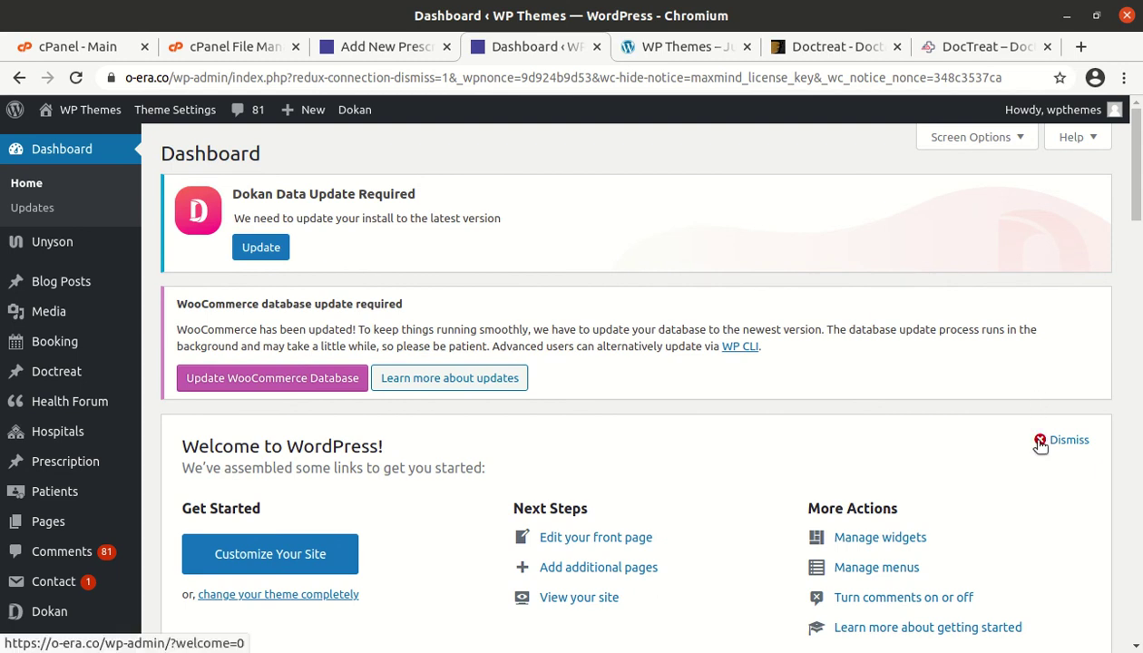
Look over the Dashboard's welcome box, Elementor Overview, Quick Draft, and WordPress Events and News widgets.
{"action": "scroll", "coordinate": [1039, 444], "scroll_direction": "down", "scroll_amount": 7}
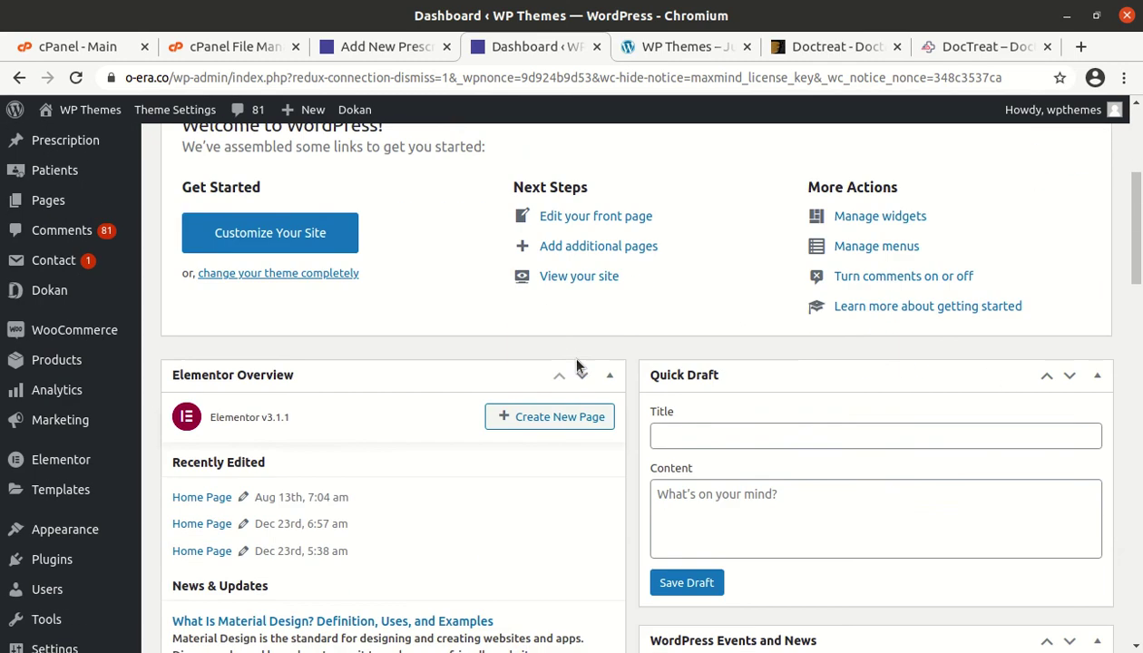
{"action": "scroll", "coordinate": [586, 366], "scroll_direction": "down", "scroll_amount": 6}
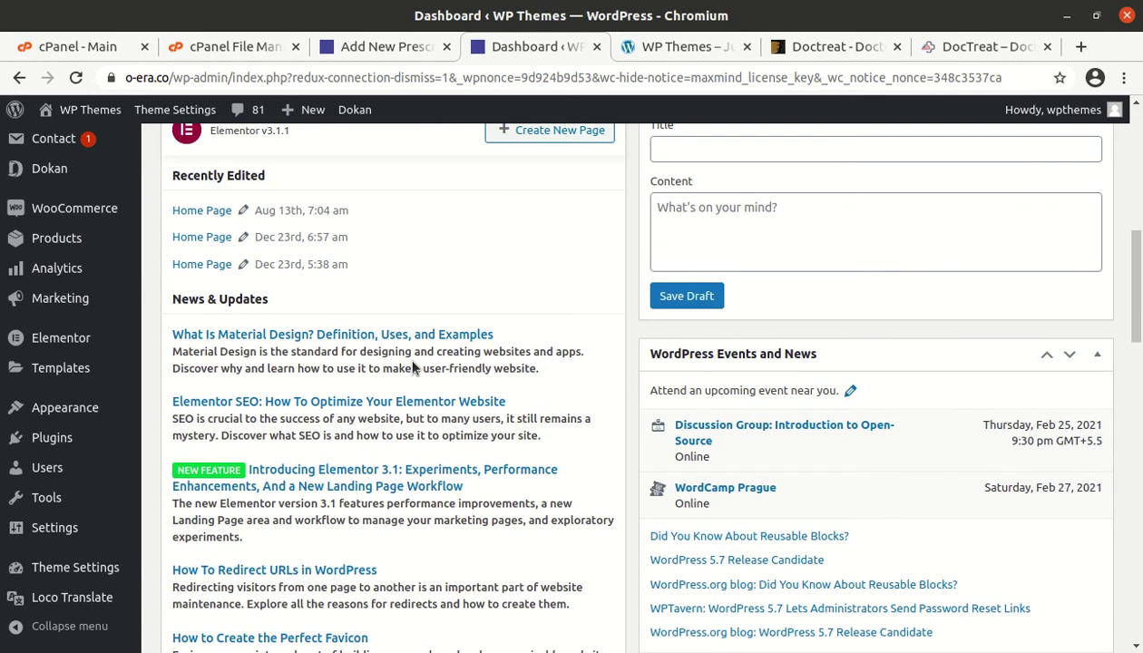
{"action": "scroll", "coordinate": [413, 365], "scroll_direction": "up", "scroll_amount": 10}
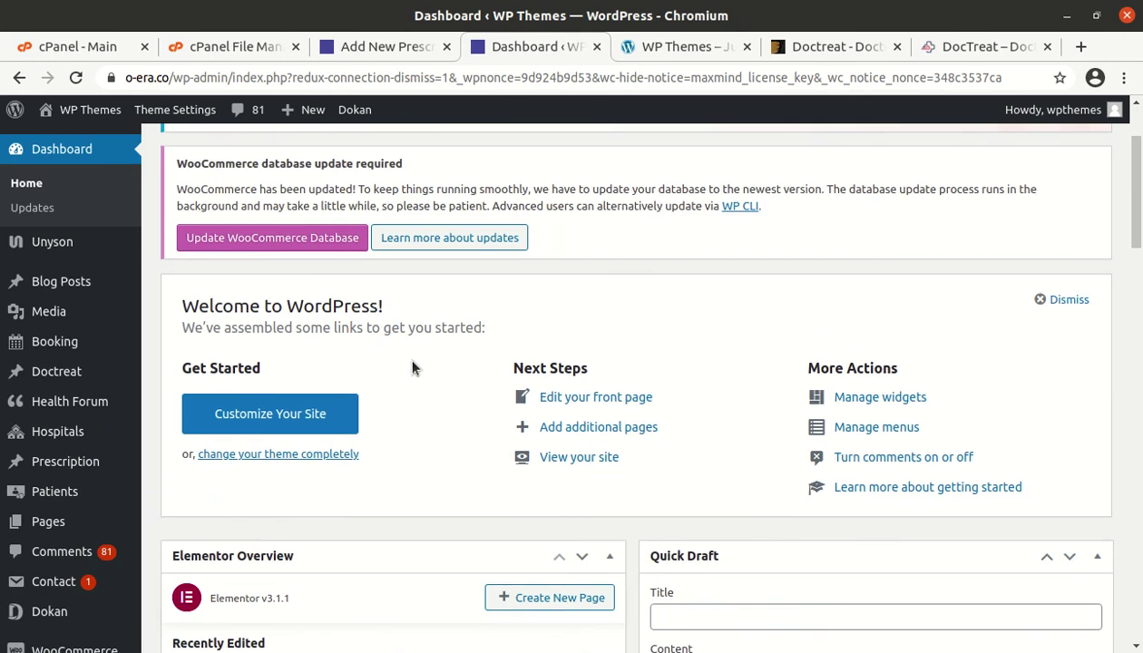
{"action": "scroll", "coordinate": [412, 366], "scroll_direction": "up", "scroll_amount": 3}
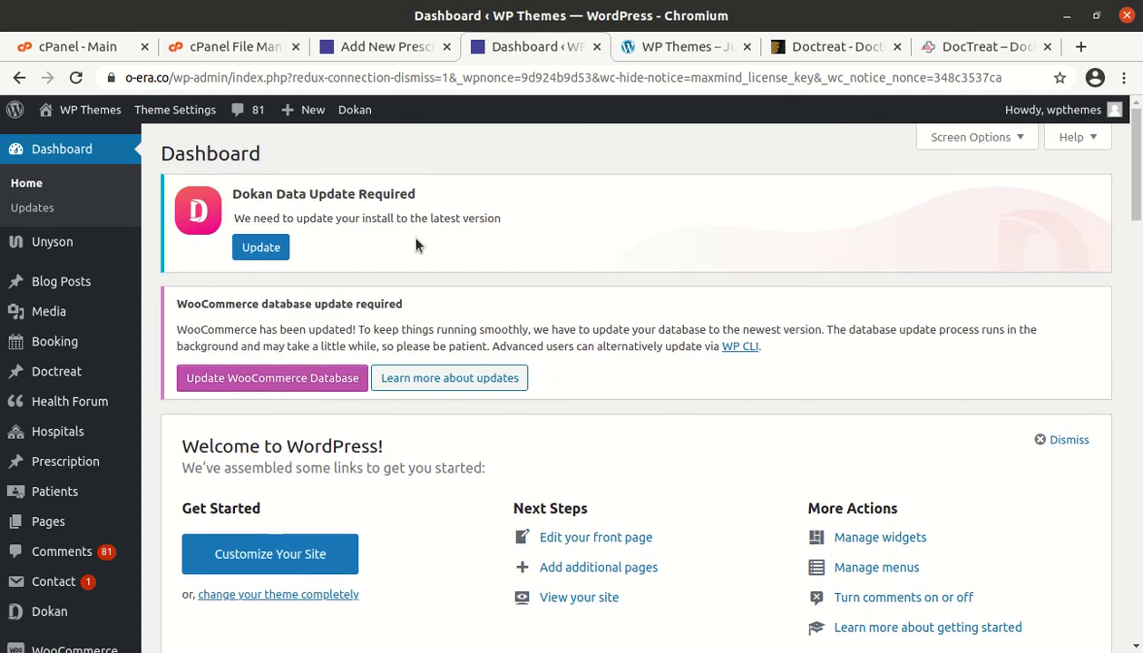
Reload the live site's home page and review its banner, doctor search form, service tiles and home care section.
{"action": "left_click", "coordinate": [679, 50]}
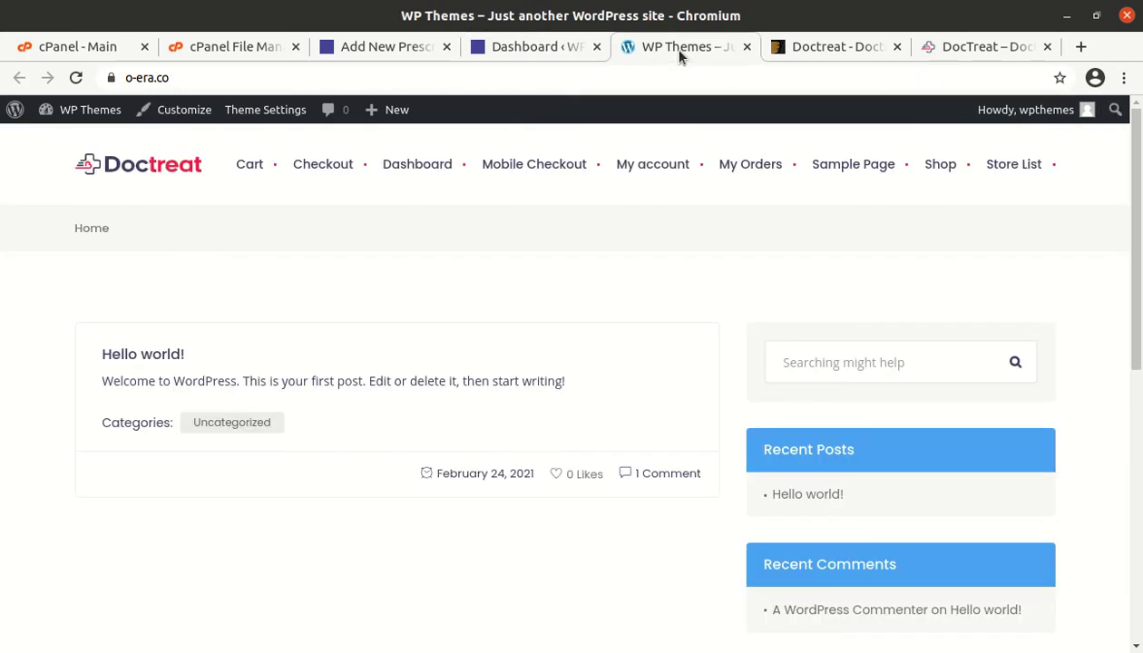
{"action": "left_click", "coordinate": [151, 164]}
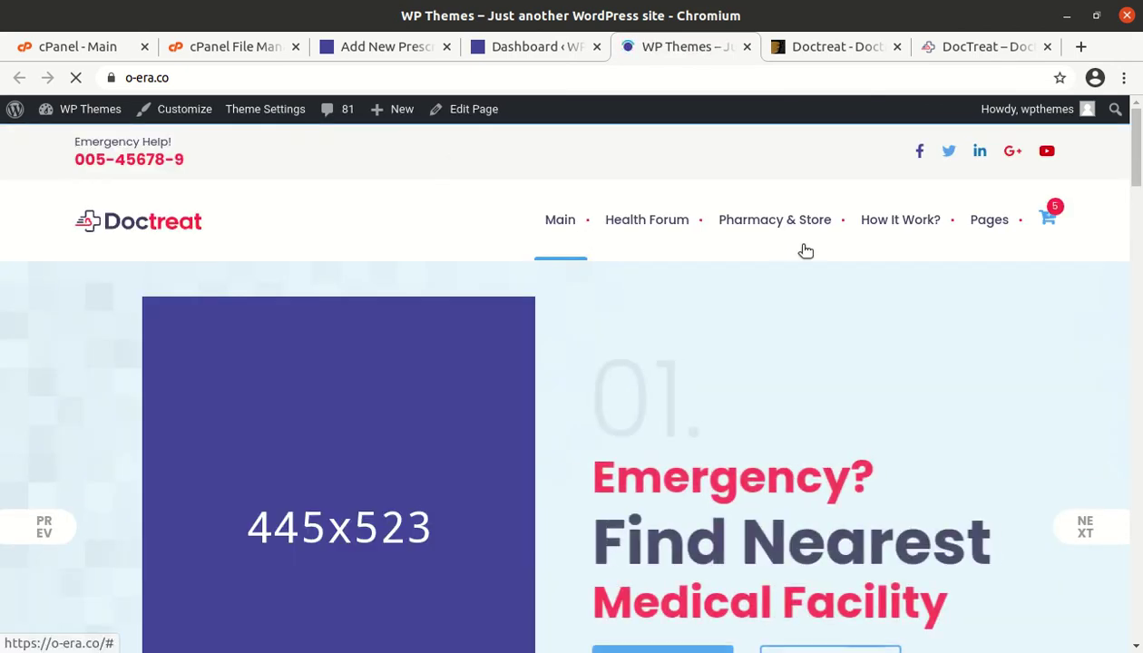
{"action": "scroll", "coordinate": [469, 285], "scroll_direction": "down", "scroll_amount": 5}
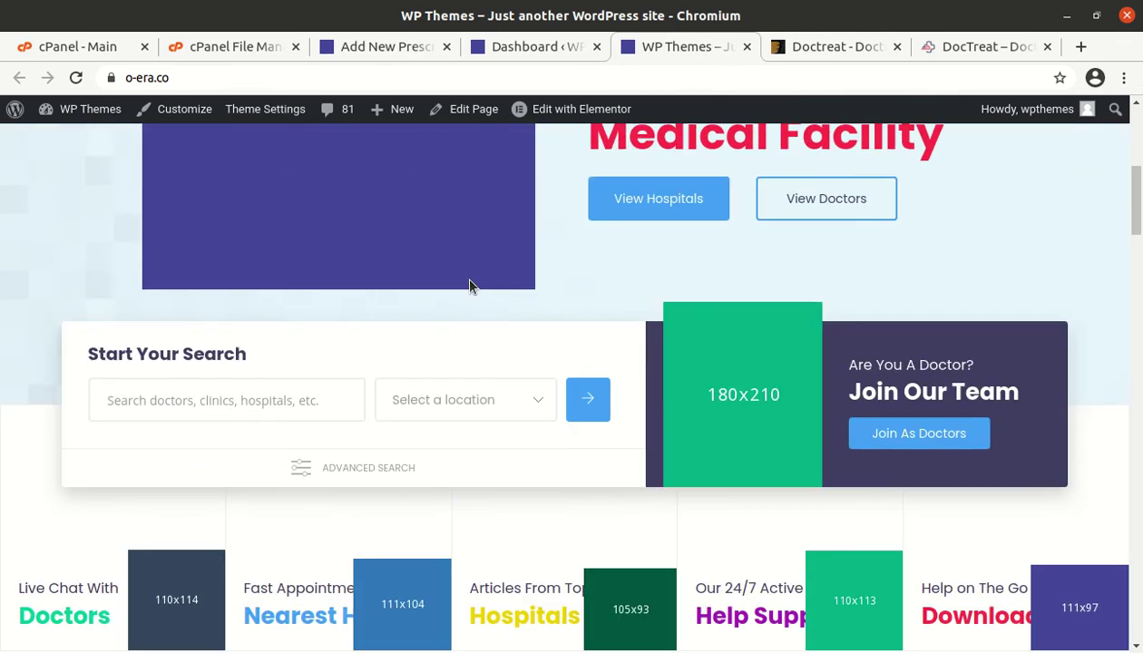
{"action": "scroll", "coordinate": [469, 286], "scroll_direction": "down", "scroll_amount": 4}
{"action": "mouse_move", "coordinate": [75, 287]}
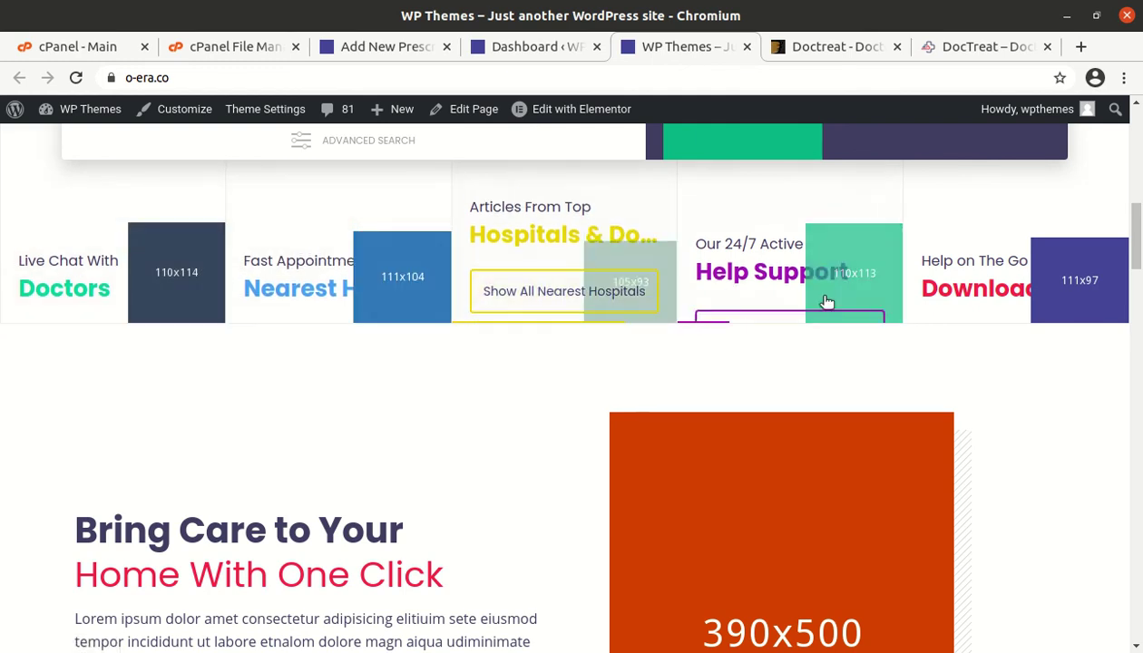
{"action": "scroll", "coordinate": [802, 317], "scroll_direction": "down", "scroll_amount": 3}
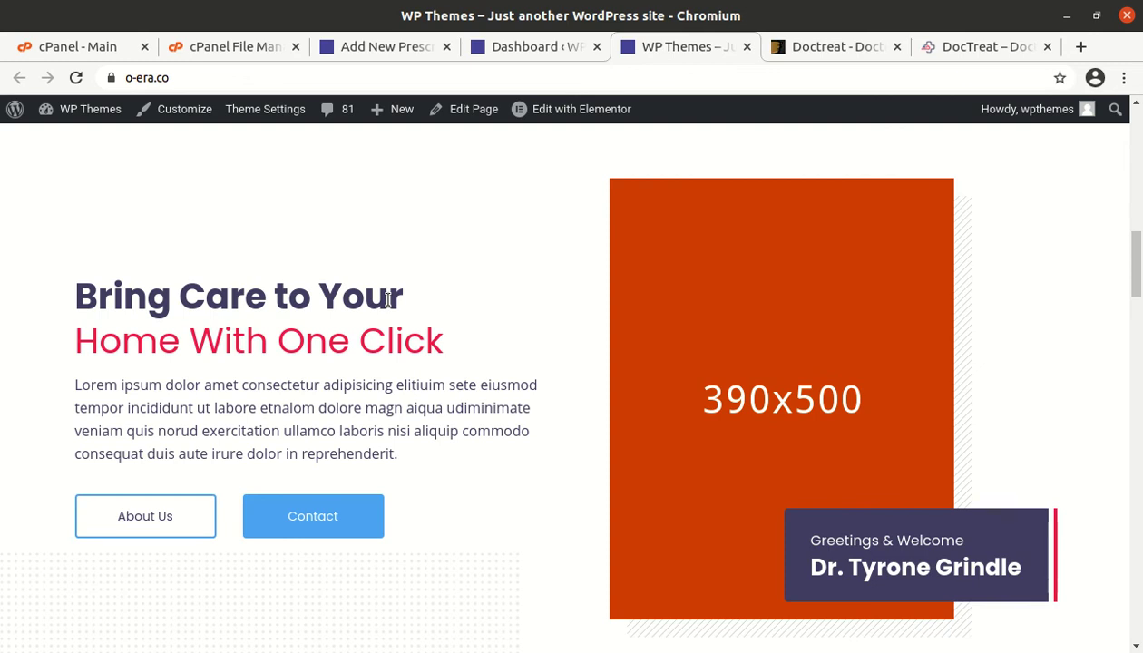
{"action": "scroll", "coordinate": [387, 299], "scroll_direction": "up", "scroll_amount": 8}
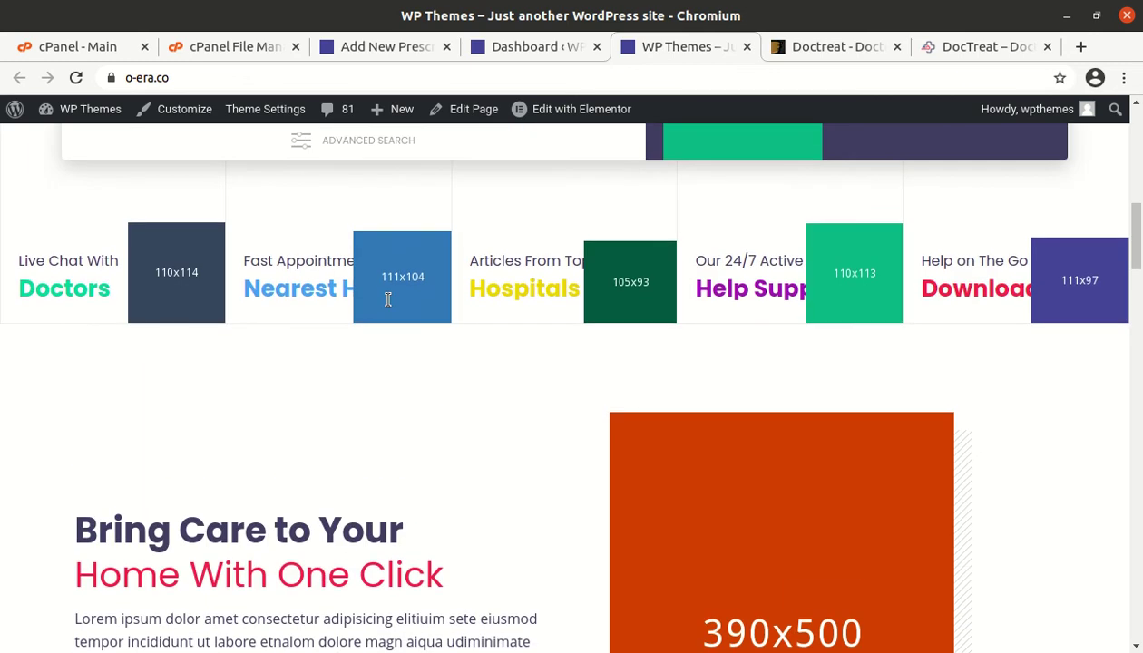
{"action": "scroll", "coordinate": [387, 308], "scroll_direction": "up", "scroll_amount": 3}
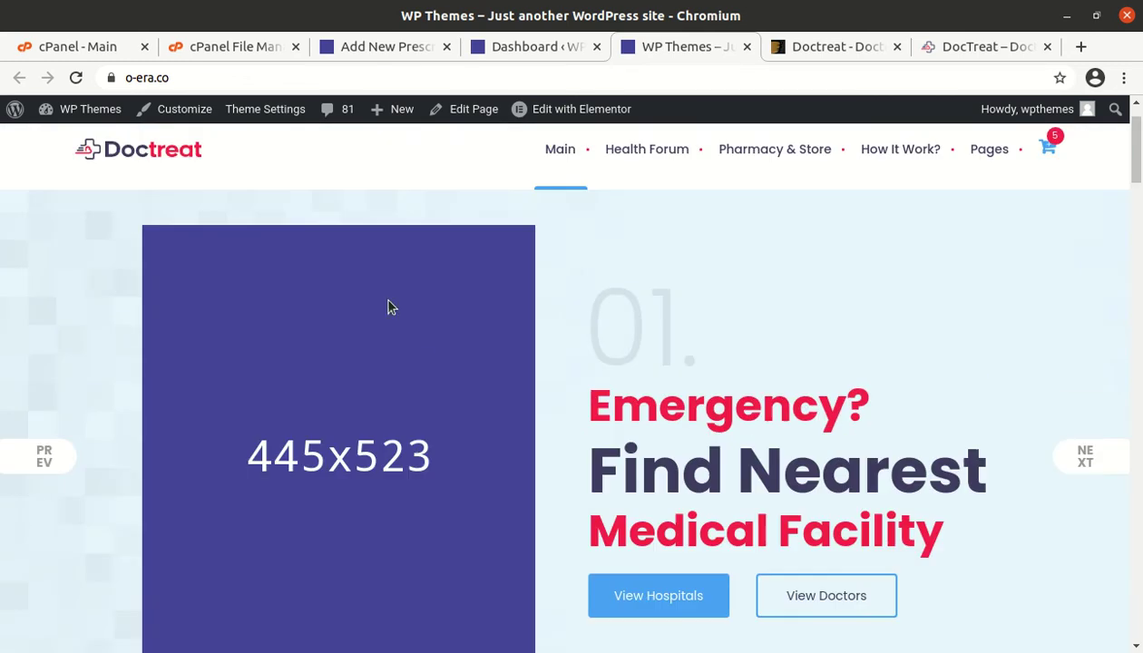